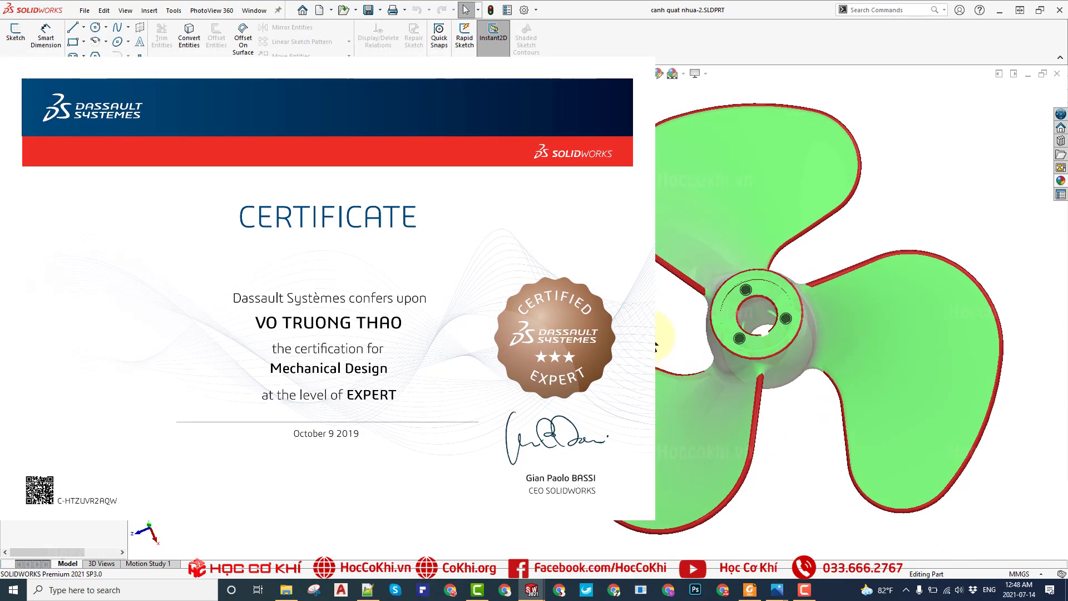
- Orbit the green propeller, then switch to the yellow canh quat nhua part and rotate it
{"action": "mouse_move", "coordinate": [851, 267]}
{"action": "middle_mouse_down"}
{"action": "mouse_move", "coordinate": [869, 310]}
{"action": "mouse_move", "coordinate": [870, 284]}
{"action": "middle_mouse_up"}
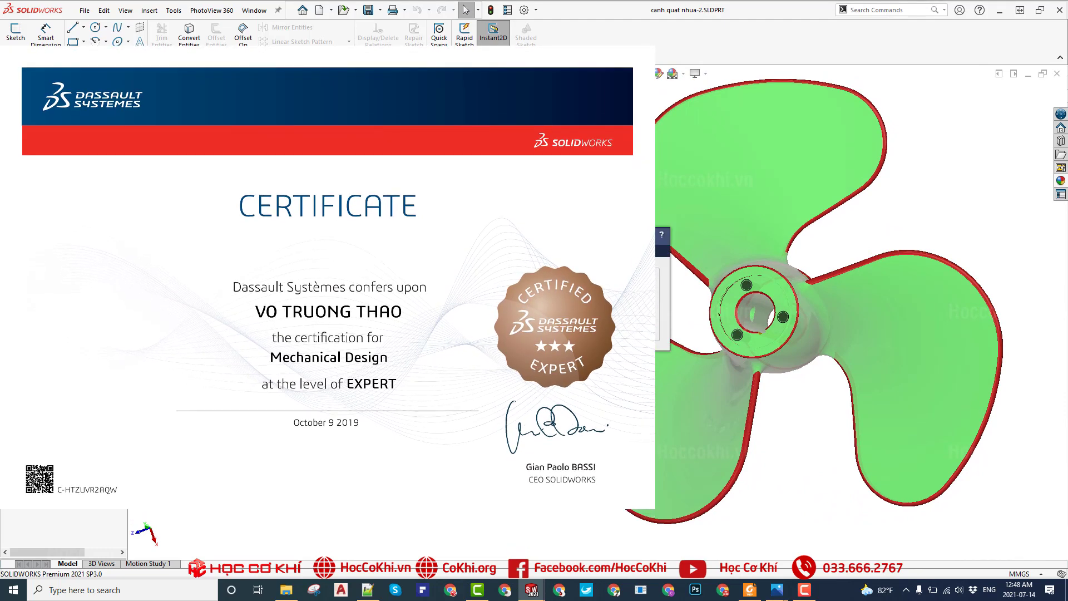
{"action": "mouse_move", "coordinate": [710, 222]}
{"action": "middle_mouse_down"}
{"action": "mouse_move", "coordinate": [745, 234]}
{"action": "mouse_move", "coordinate": [830, 305]}
{"action": "mouse_move", "coordinate": [732, 288]}
{"action": "mouse_move", "coordinate": [788, 270]}
{"action": "middle_mouse_up"}
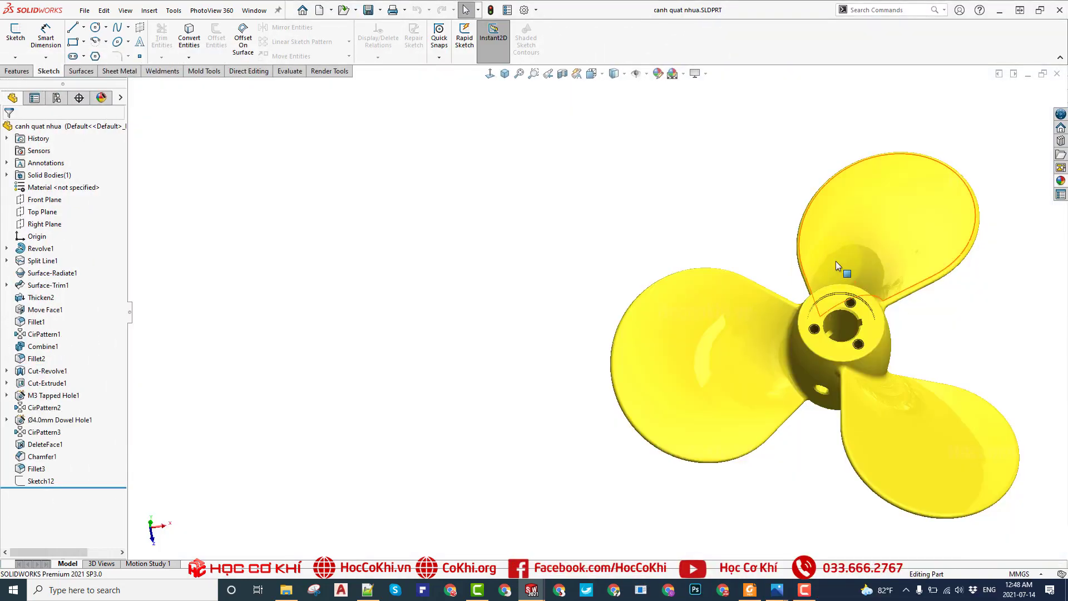
{"action": "mouse_move", "coordinate": [836, 262]}
{"action": "middle_mouse_down"}
{"action": "mouse_move", "coordinate": [869, 363]}
{"action": "mouse_move", "coordinate": [832, 320]}
{"action": "middle_mouse_up"}
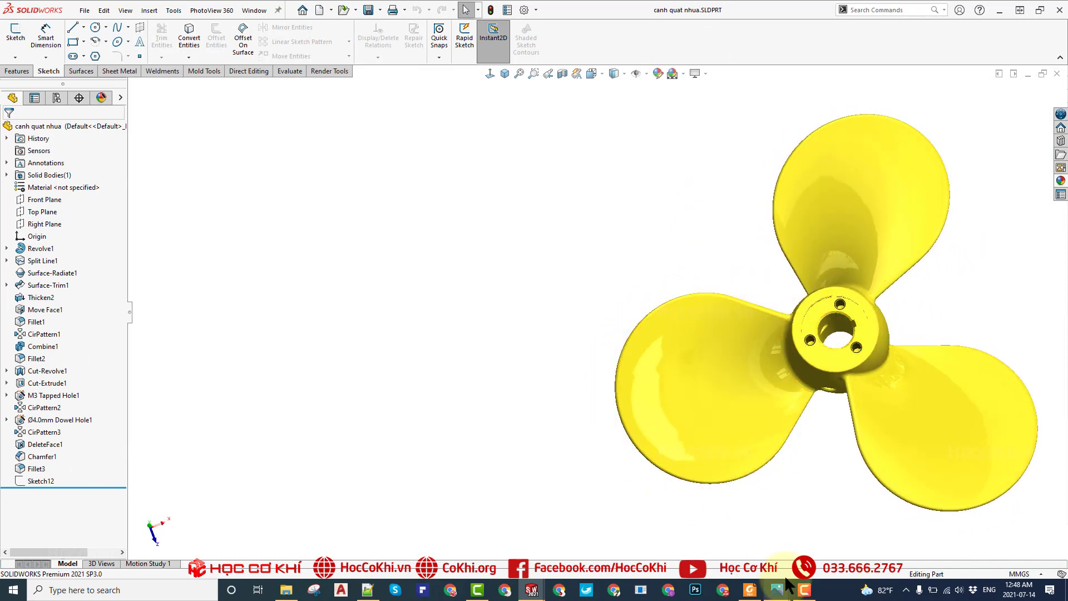
{"action": "mouse_move", "coordinate": [776, 589]}
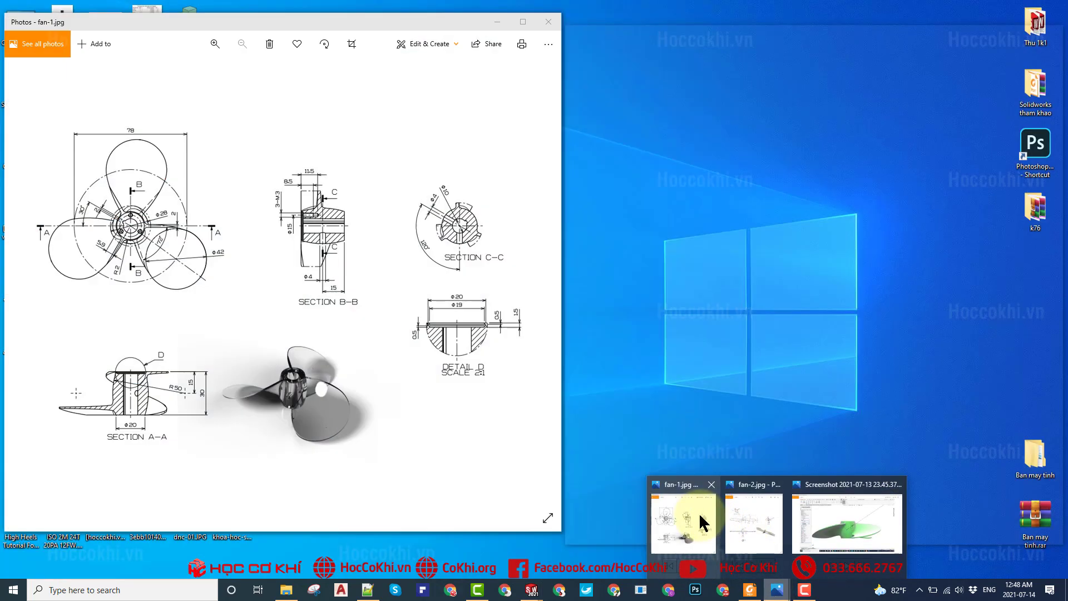
- View the fan-1.jpg and fan-2.jpg drawings, then the 00-VẼ CÁNH QUẠT PDF in Foxit
{"action": "left_click", "coordinate": [698, 512]}
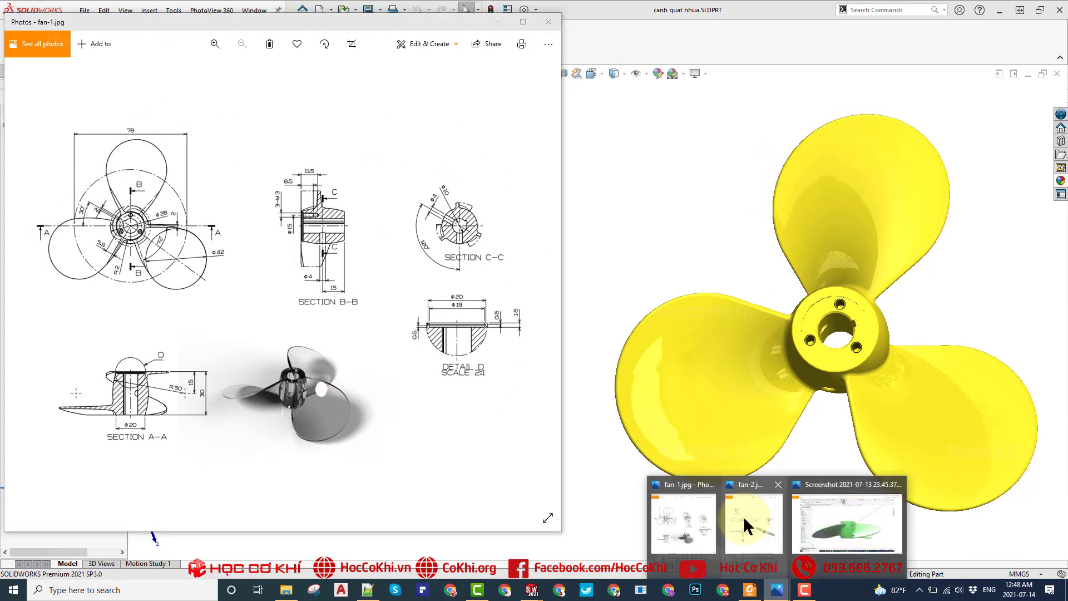
{"action": "left_click", "coordinate": [743, 518]}
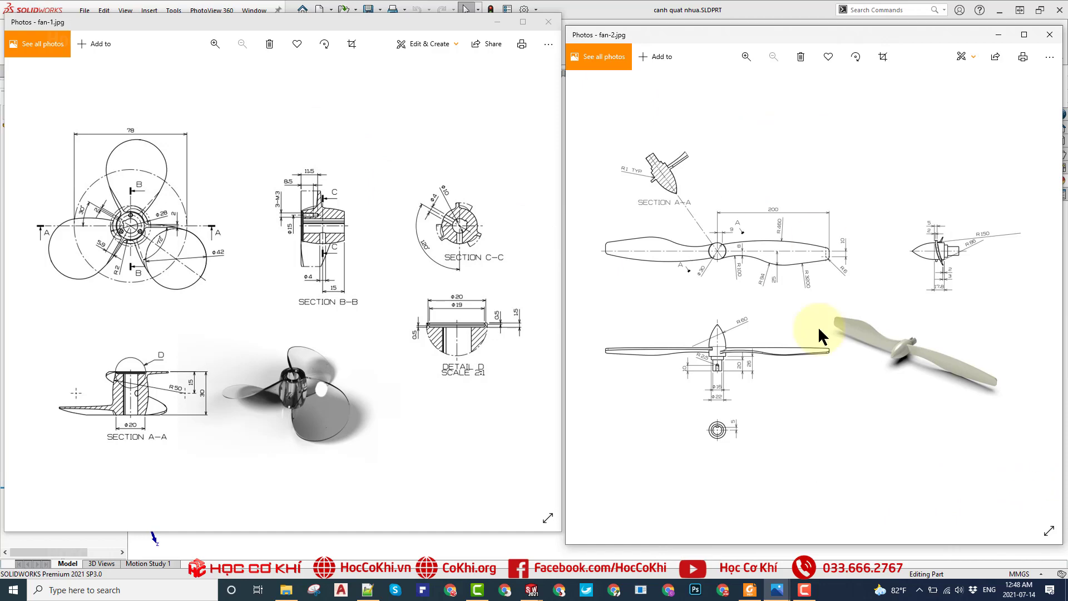
{"action": "left_click", "coordinate": [749, 589]}
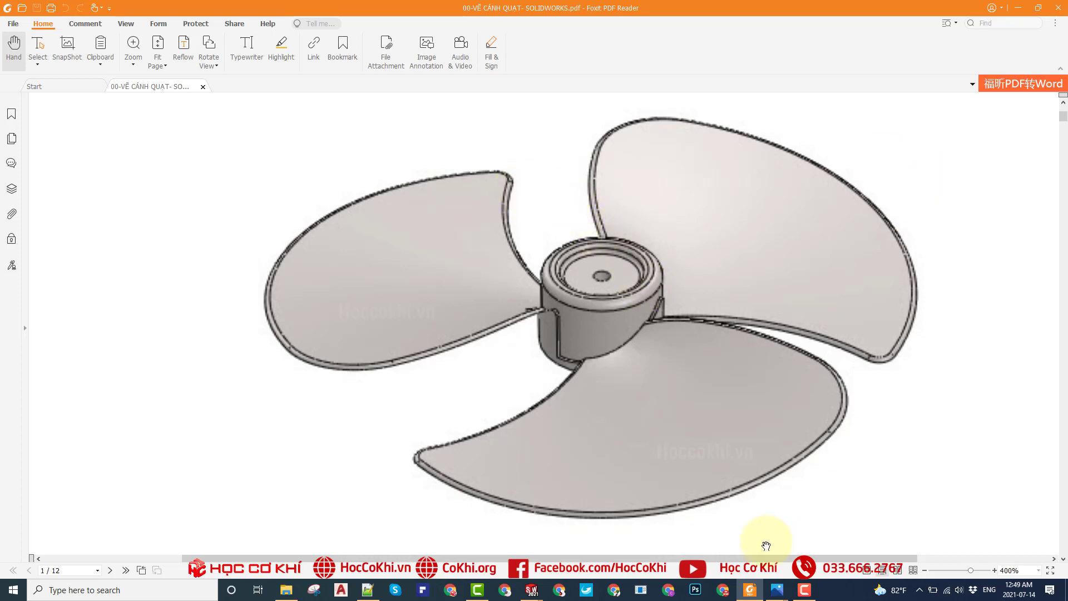
- Return to canh quat nhua-2.SLDPRT through the SOLIDWORKS taskbar thumbnails
{"action": "left_click", "coordinate": [803, 592]}
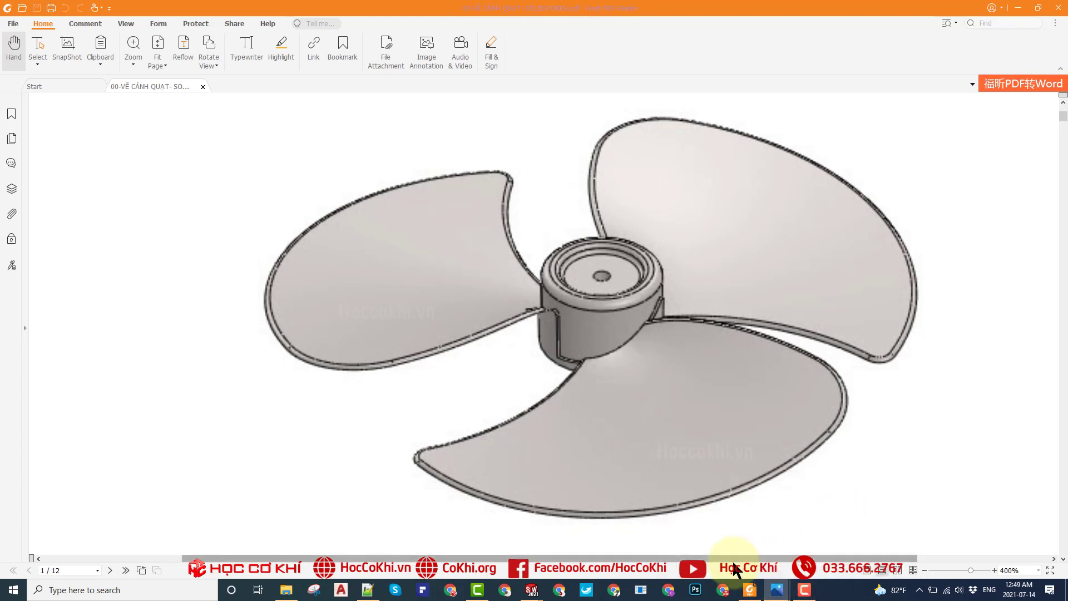
{"action": "mouse_move", "coordinate": [532, 589]}
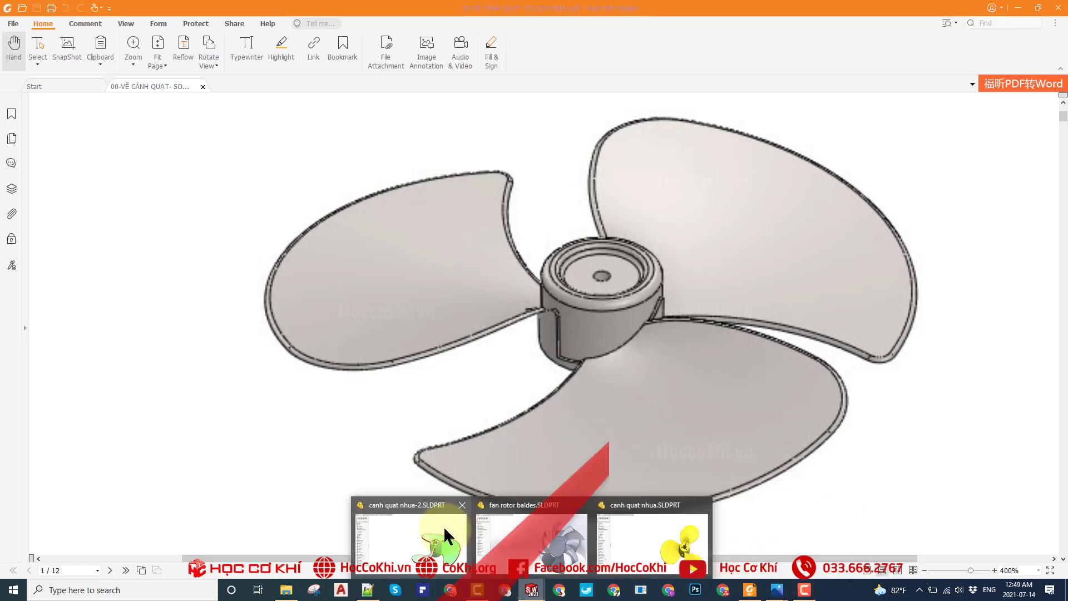
{"action": "left_click", "coordinate": [443, 525]}
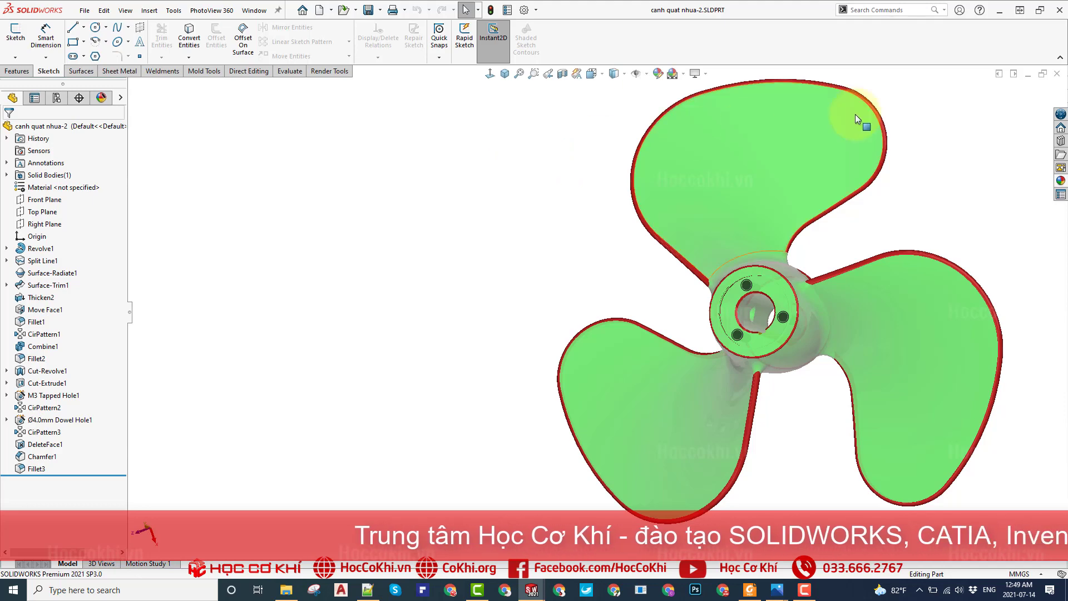
- Close the green propeller, yellow propeller and fan rotor documents
{"action": "left_click", "coordinate": [1057, 74]}
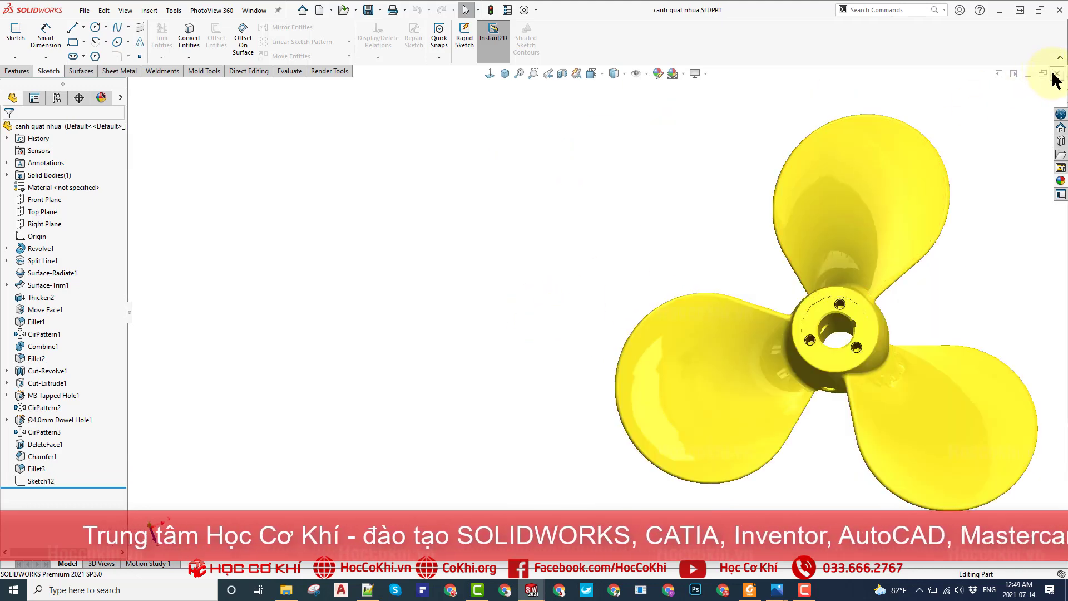
{"action": "left_click", "coordinate": [1057, 73]}
{"action": "left_click", "coordinate": [1057, 73]}
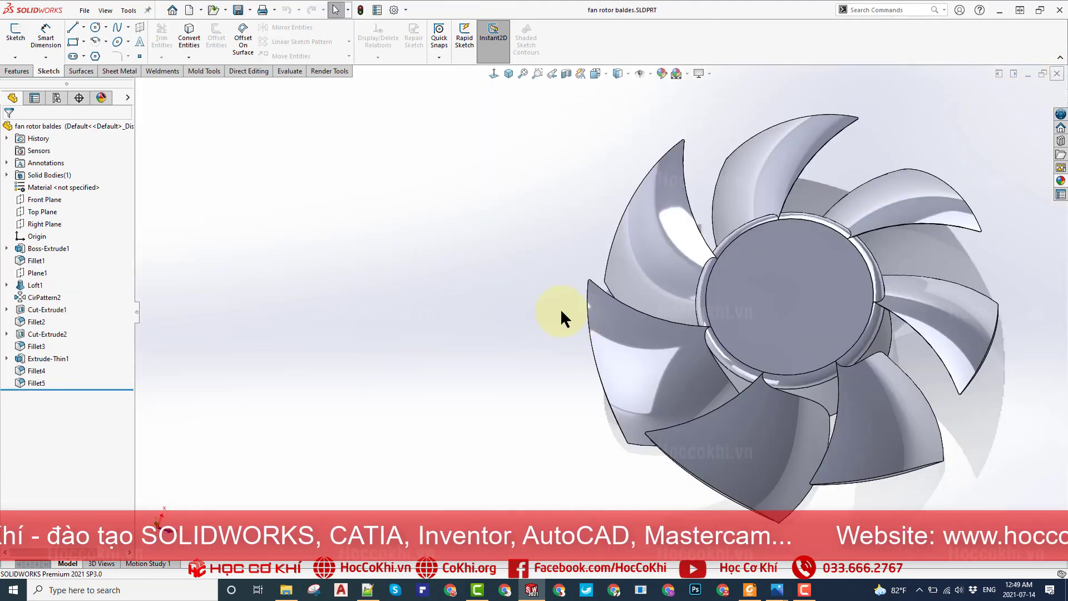
- Create a new blank part, Part3, from the Part template
{"action": "key", "text": "ctrl+n"}
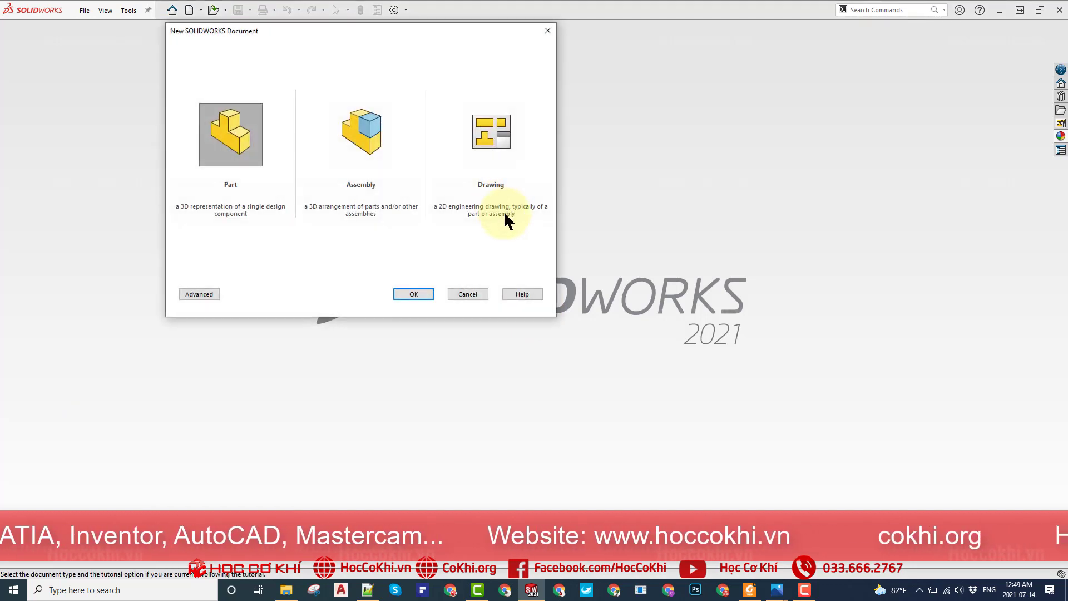
{"action": "left_click", "coordinate": [617, 290]}
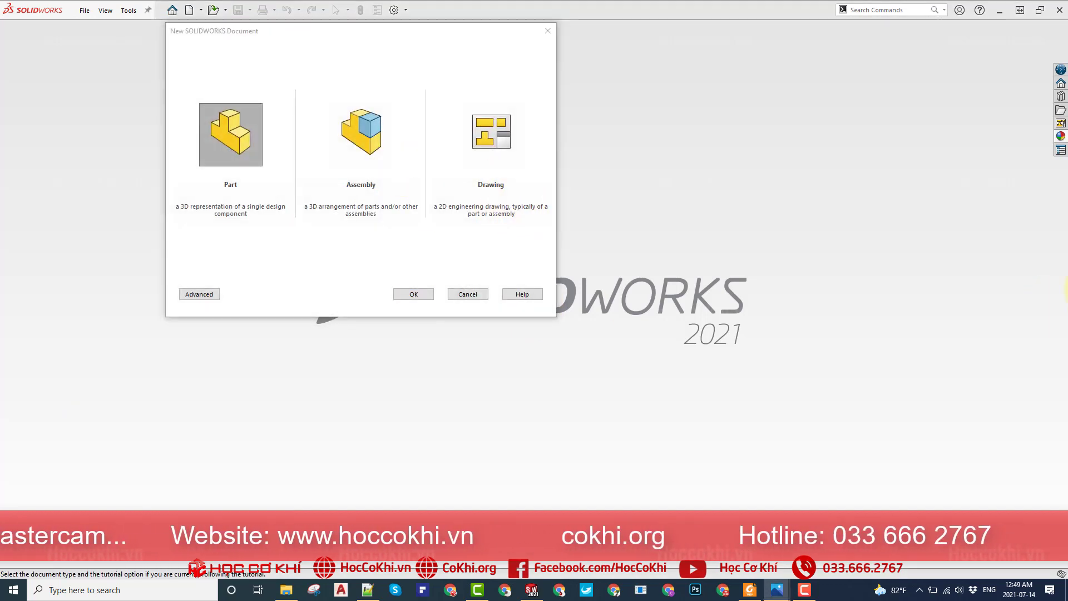
{"action": "left_click", "coordinate": [215, 138]}
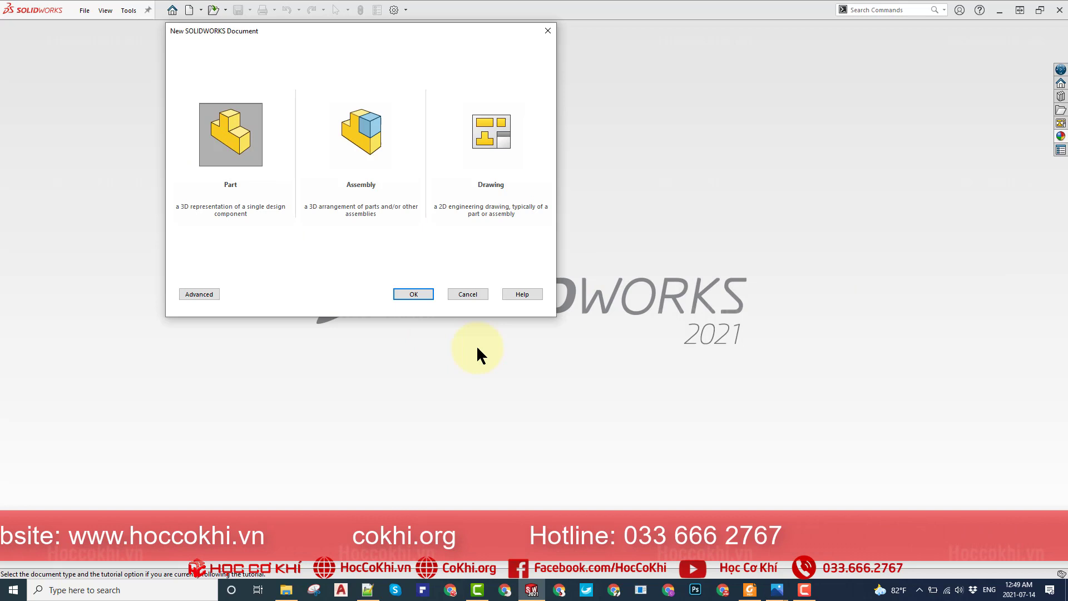
{"action": "left_click", "coordinate": [425, 296]}
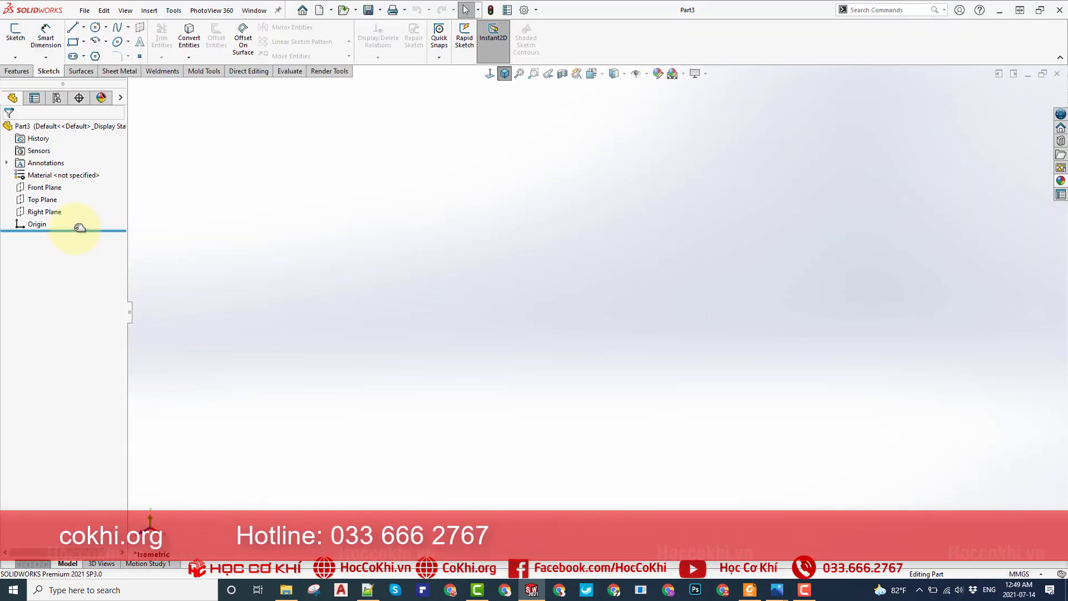
- Sketch a rectangle on the Front Plane with the origin at its right line's midpoint
{"action": "left_click", "coordinate": [52, 194]}
{"action": "left_click", "coordinate": [74, 170]}
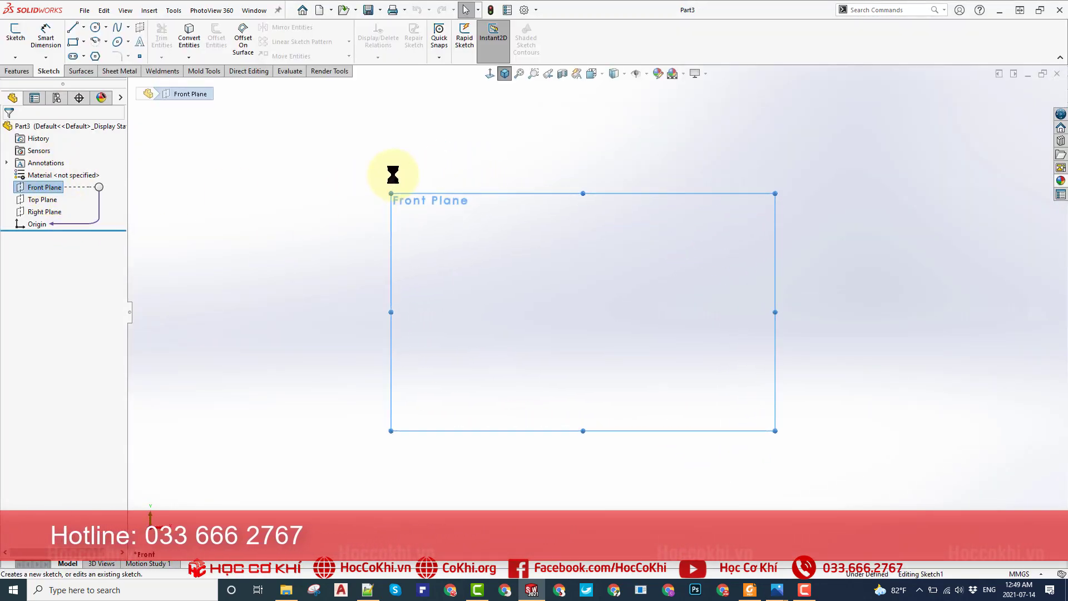
{"action": "left_click", "coordinate": [73, 41]}
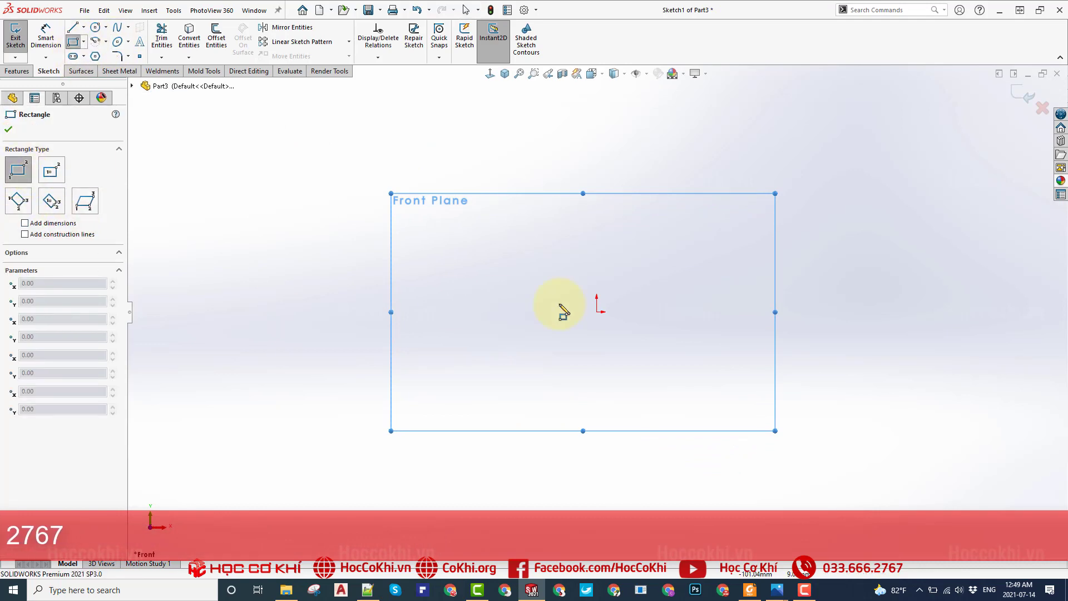
{"action": "left_click", "coordinate": [494, 219]}
{"action": "left_click", "coordinate": [576, 418]}
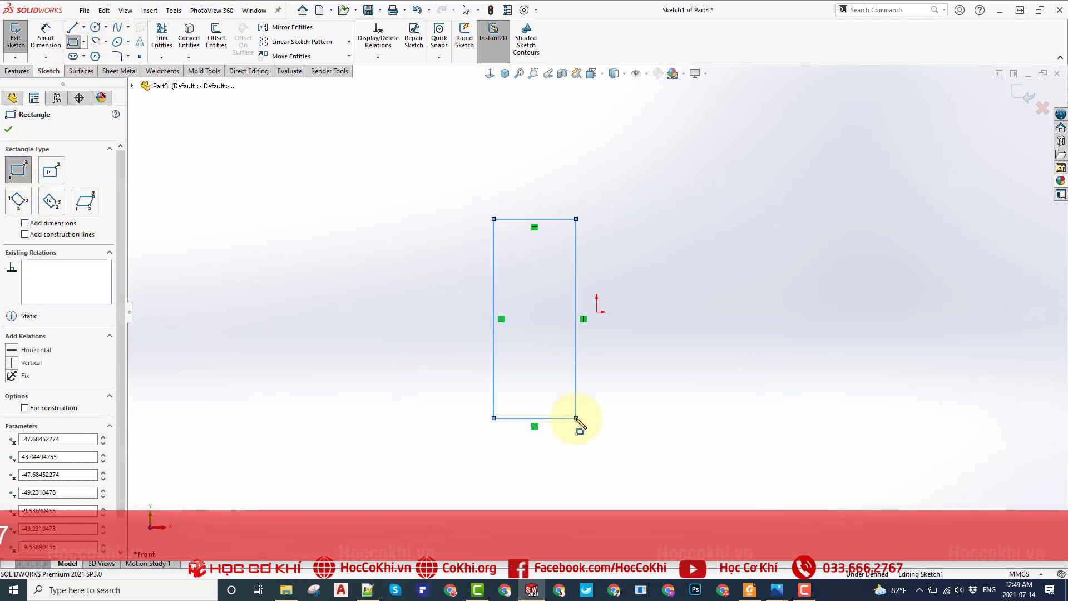
{"action": "key", "text": "Escape"}
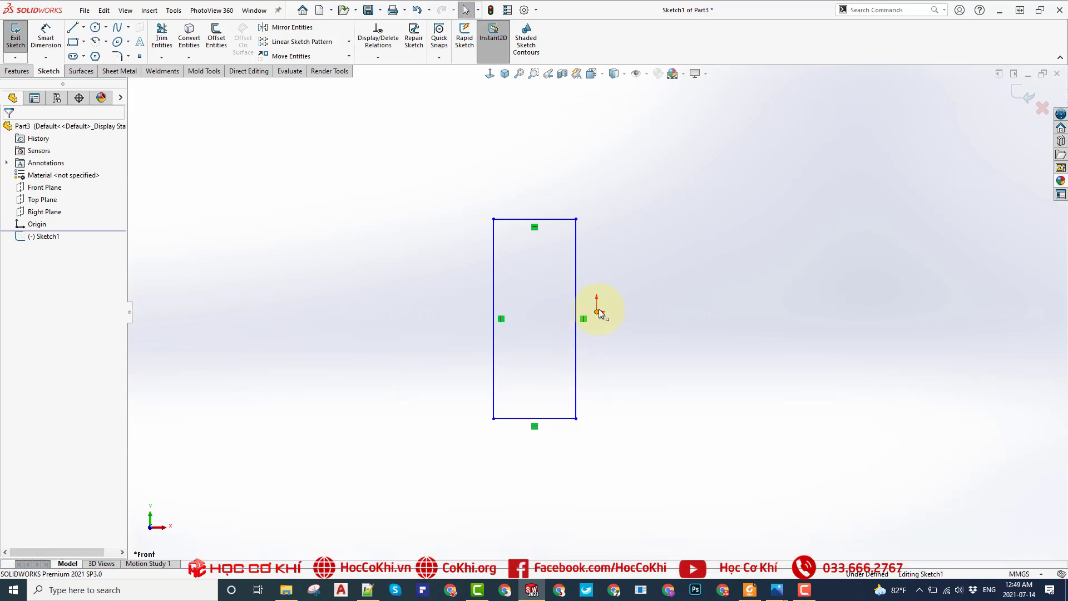
{"action": "left_click", "coordinate": [576, 269], "text": "ctrl"}
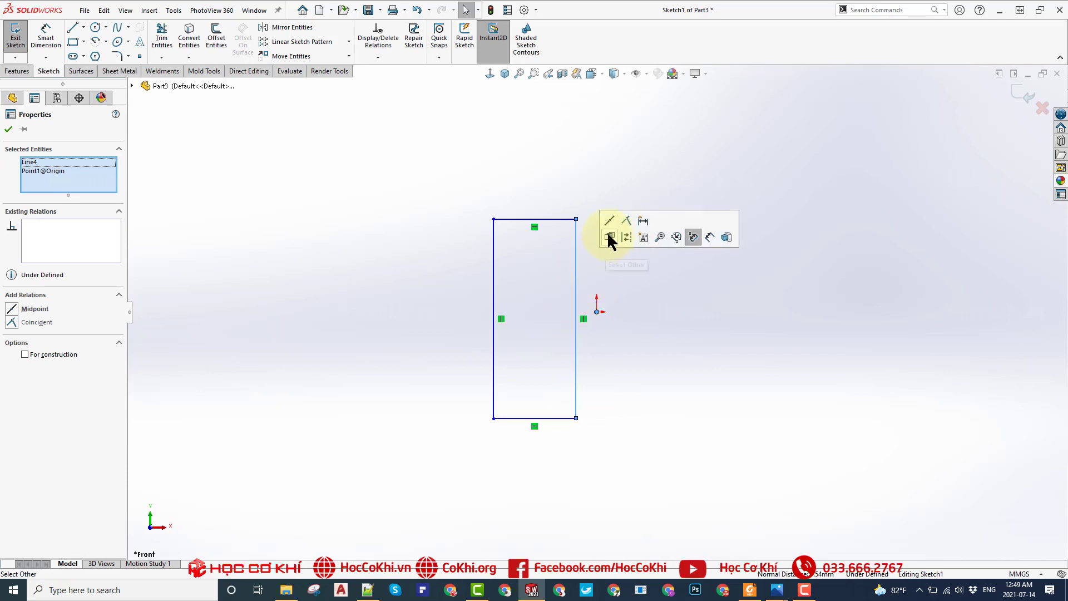
{"action": "left_click", "coordinate": [610, 222]}
{"action": "left_click", "coordinate": [585, 131]}
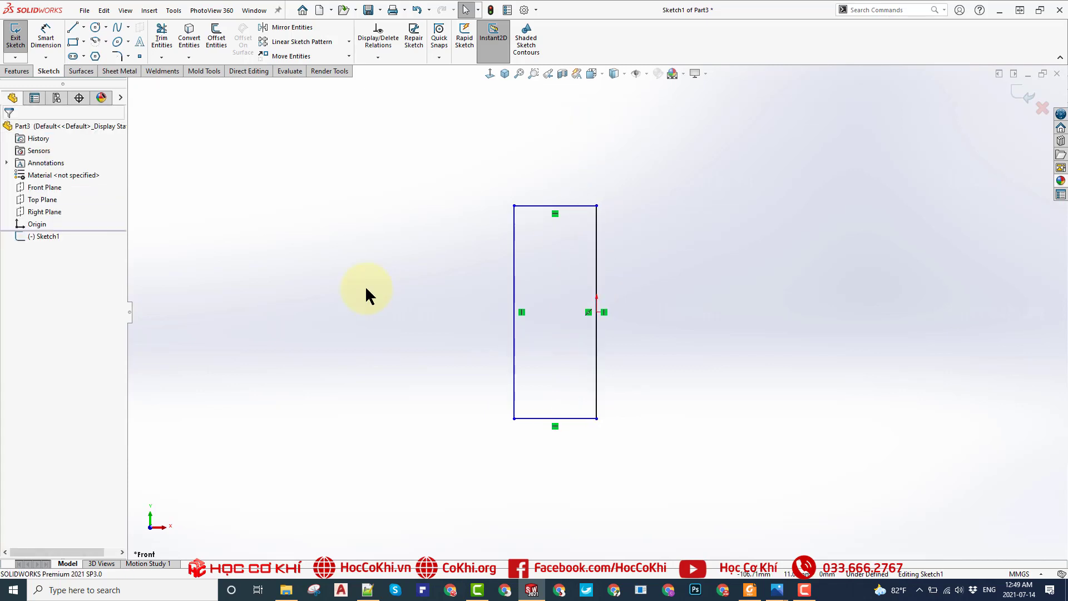
- Dimension the rectangle 30 mm high and 12 mm wide
{"action": "key", "text": "d"}
{"action": "left_click", "coordinate": [617, 265]}
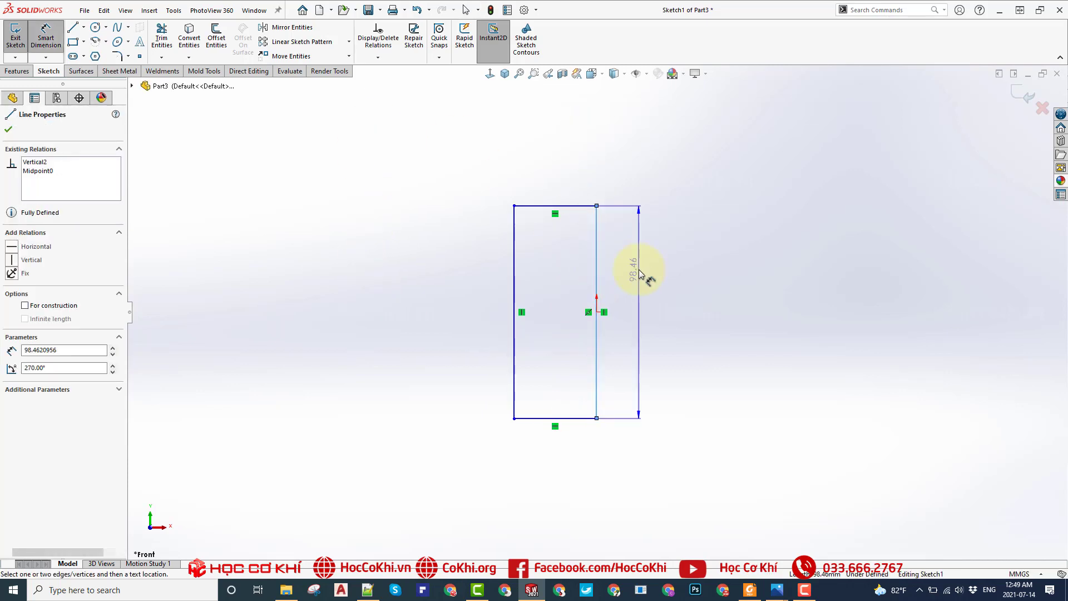
{"action": "left_click", "coordinate": [639, 274]}
{"action": "type", "text": "30"}
{"action": "key", "text": "Return"}
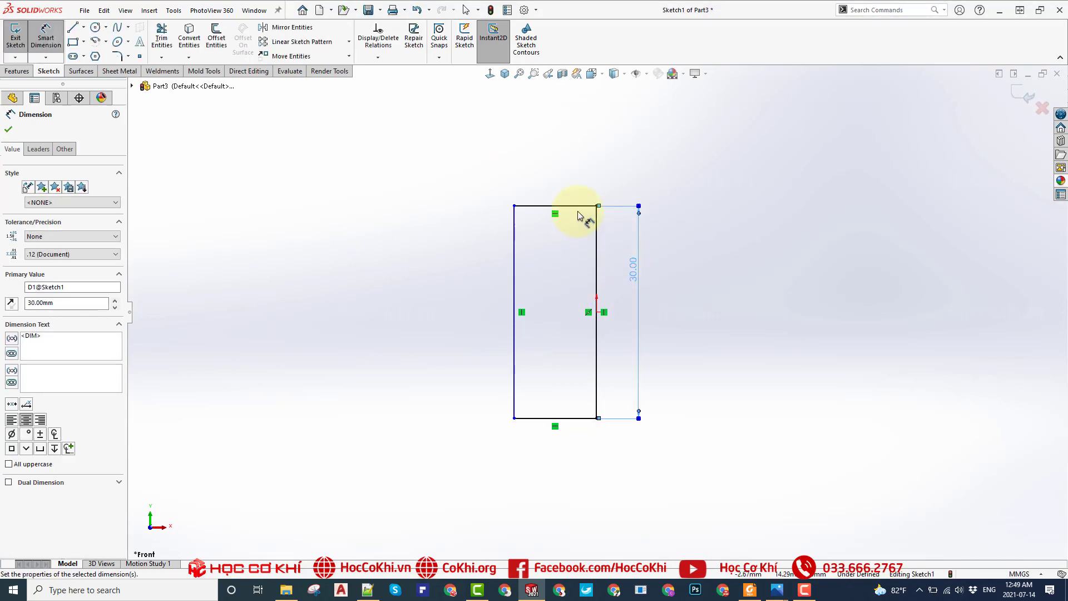
{"action": "left_click", "coordinate": [579, 207]}
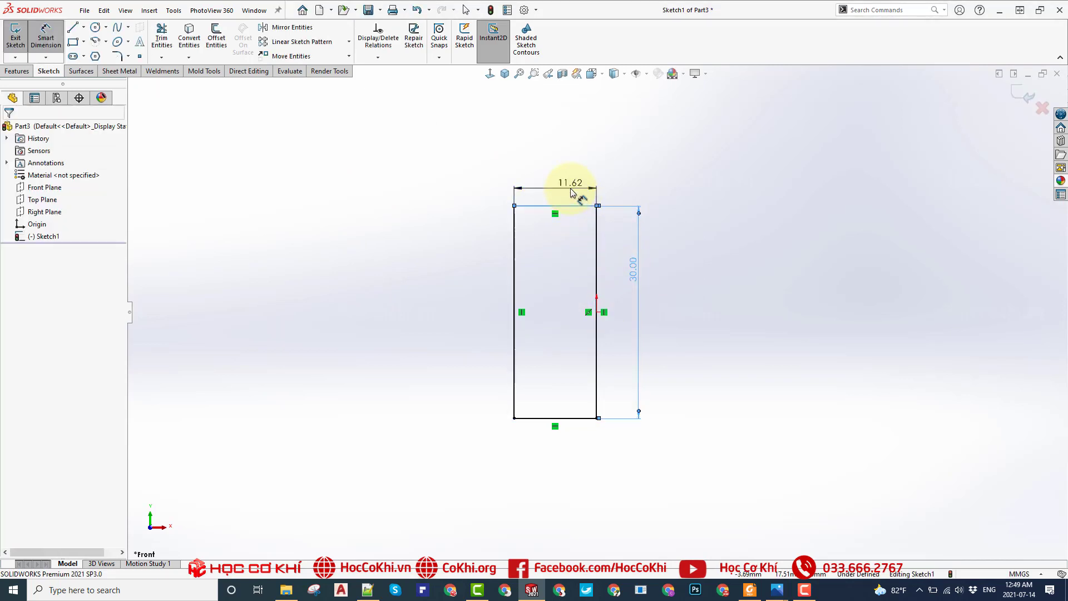
{"action": "left_click", "coordinate": [570, 188]}
{"action": "type", "text": "12"}
{"action": "key", "text": "Return"}
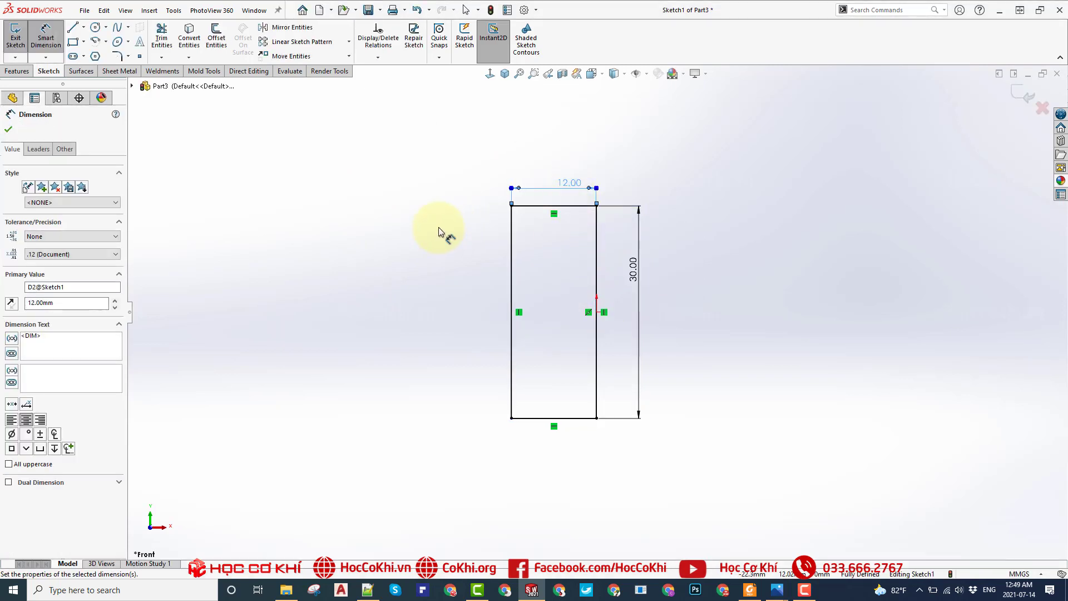
{"action": "key", "text": "Escape"}
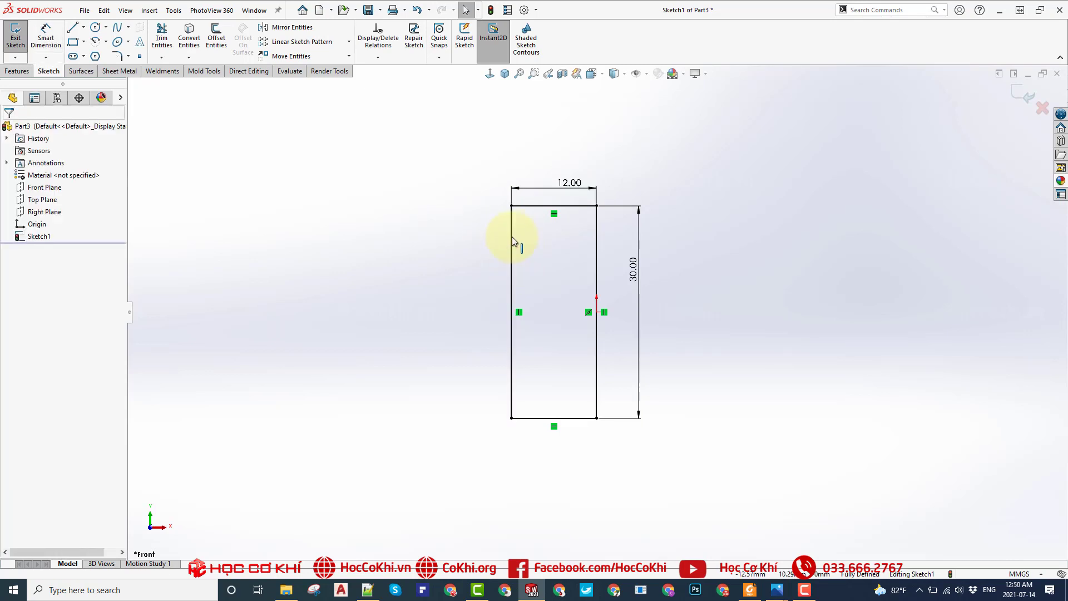
- Make the left line construction and draw a 3-point arc between the left corners
{"action": "left_click", "coordinate": [512, 231]}
{"action": "left_click", "coordinate": [558, 204]}
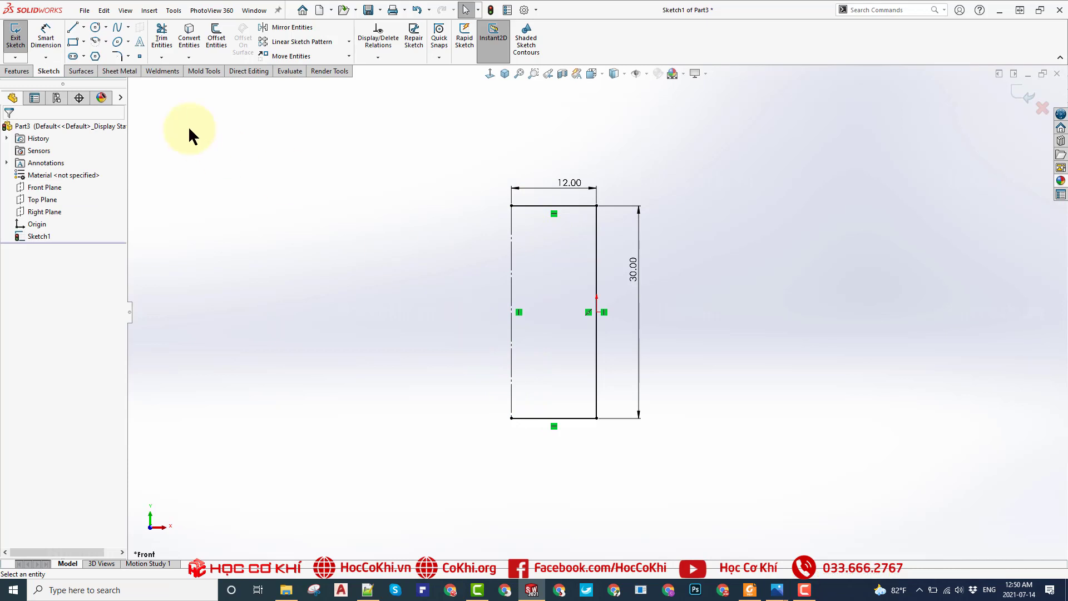
{"action": "left_click", "coordinate": [94, 42]}
{"action": "left_click", "coordinate": [97, 177]}
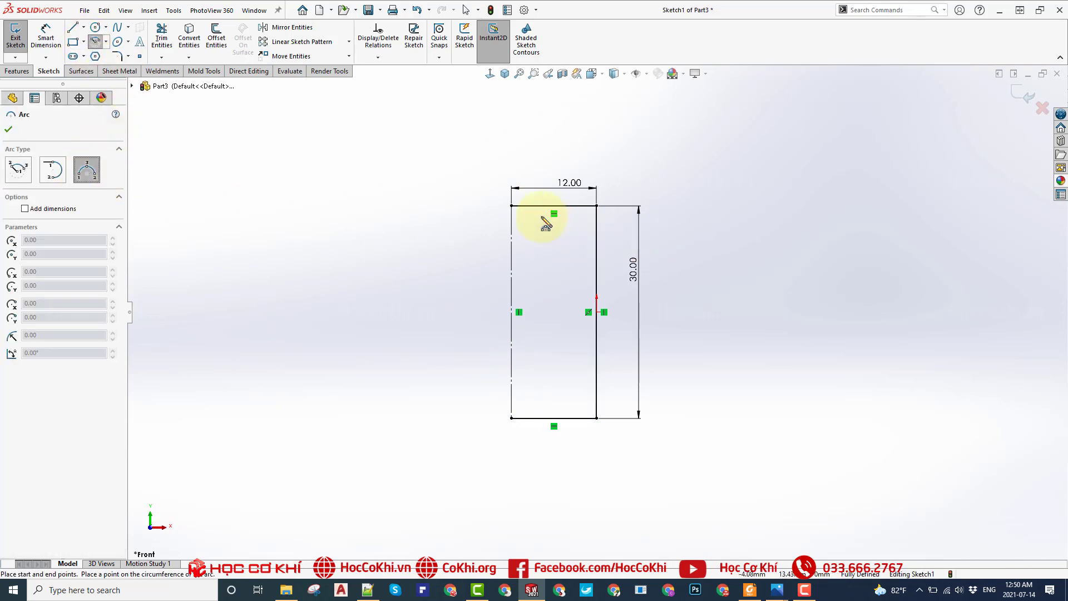
{"action": "left_click_drag", "start_coordinate": [511, 206], "coordinate": [512, 419]}
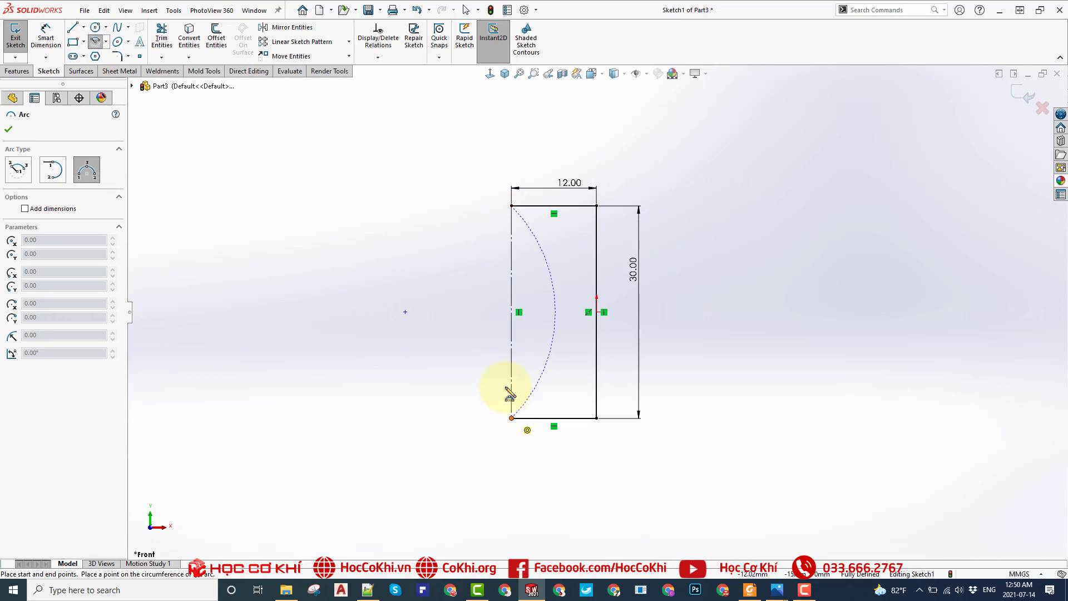
{"action": "left_click", "coordinate": [493, 328]}
- Dimension the left arc to a 50 mm radius
{"action": "right_click_drag", "start_coordinate": [458, 310], "coordinate": [491, 258]}
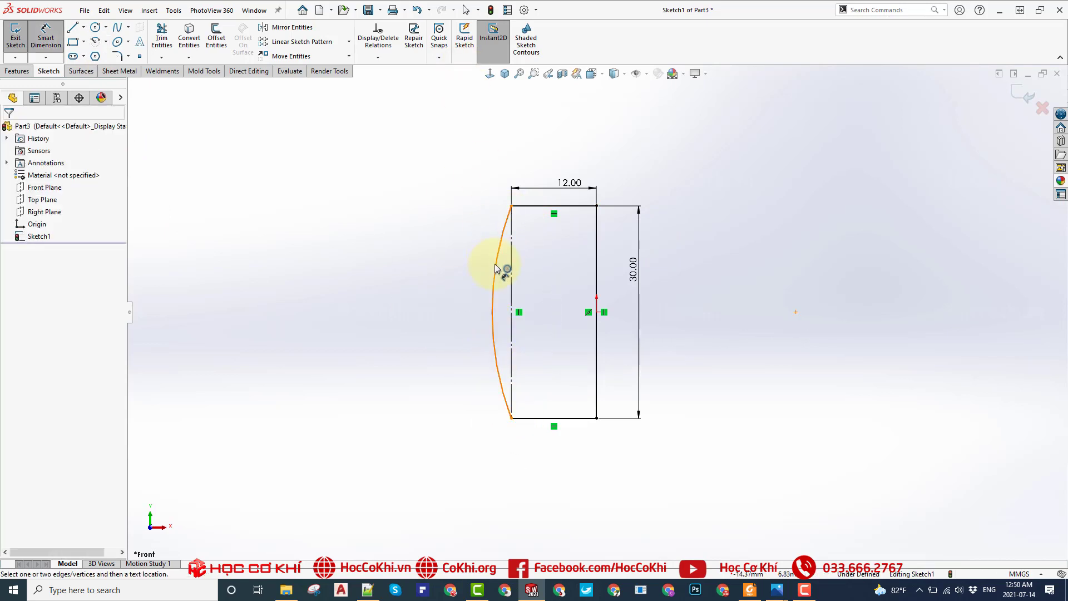
{"action": "left_click", "coordinate": [495, 268]}
{"action": "left_click", "coordinate": [472, 314]}
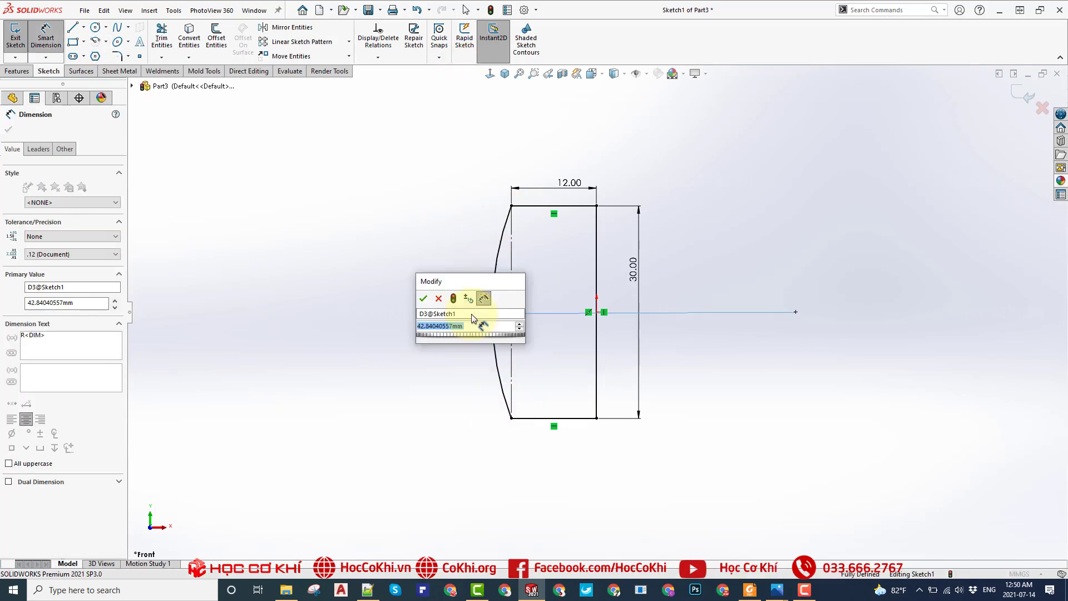
{"action": "type", "text": "50"}
{"action": "key", "text": "Return"}
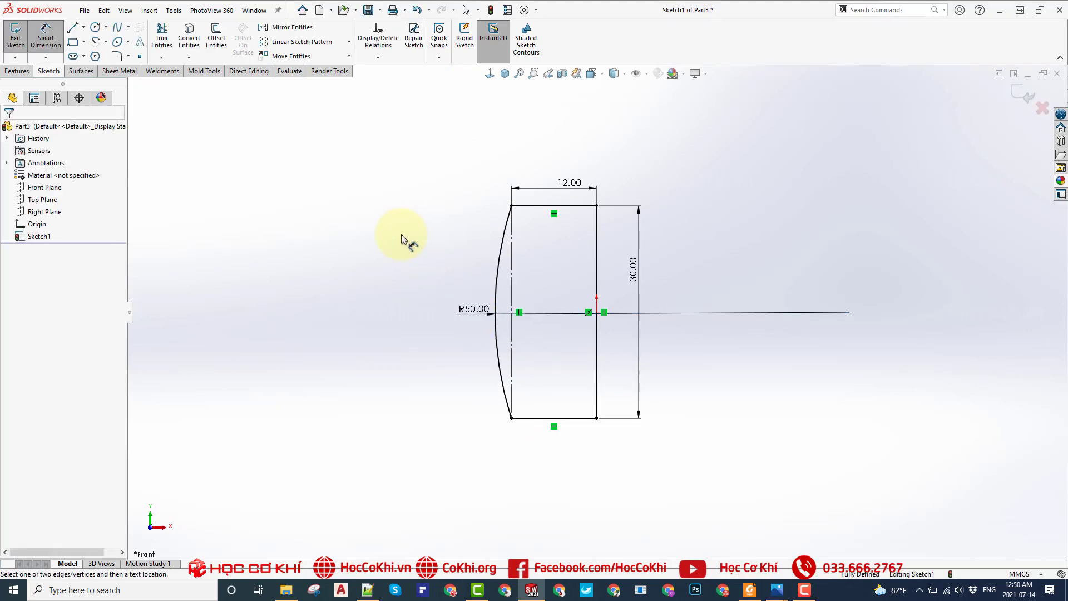
{"action": "left_click", "coordinate": [18, 70]}
- Revolve the sketch 120° (360/3) about the right edge Line4, Mid Plane
{"action": "left_click", "coordinate": [54, 38]}
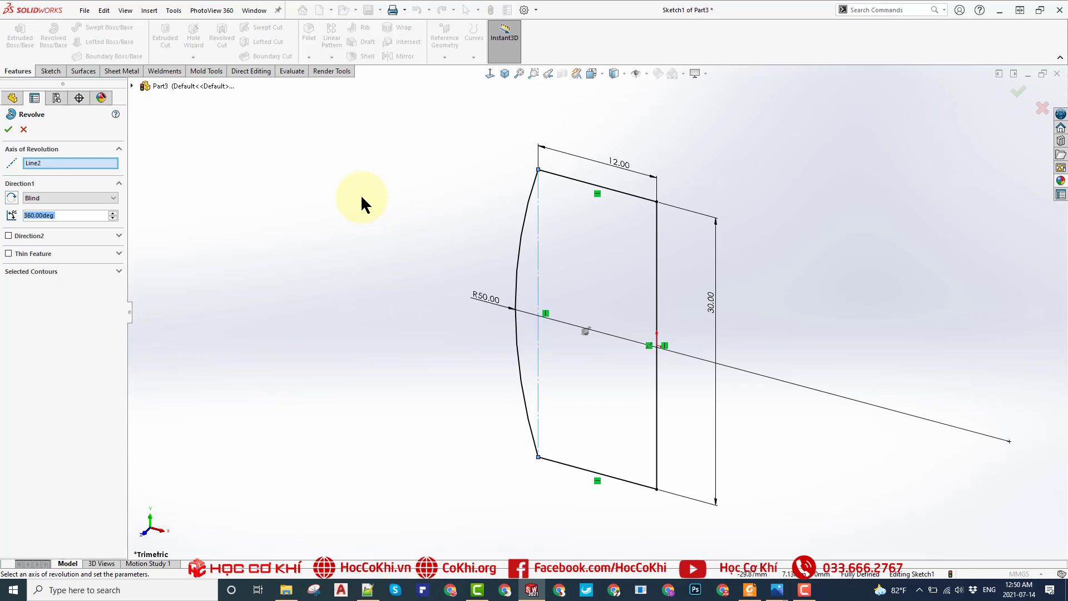
{"action": "left_click", "coordinate": [49, 162]}
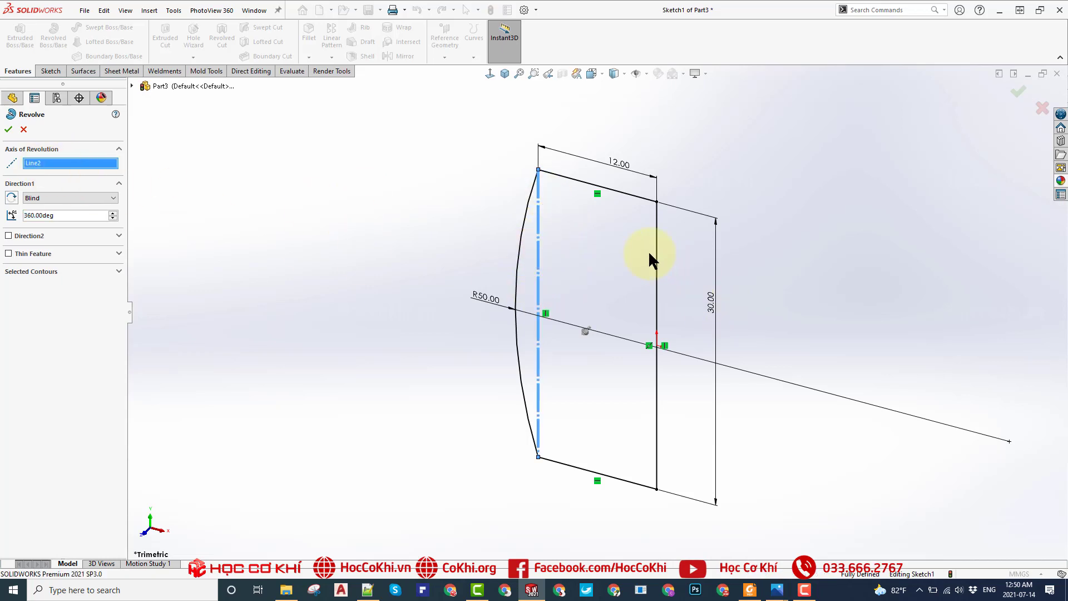
{"action": "left_click", "coordinate": [657, 240]}
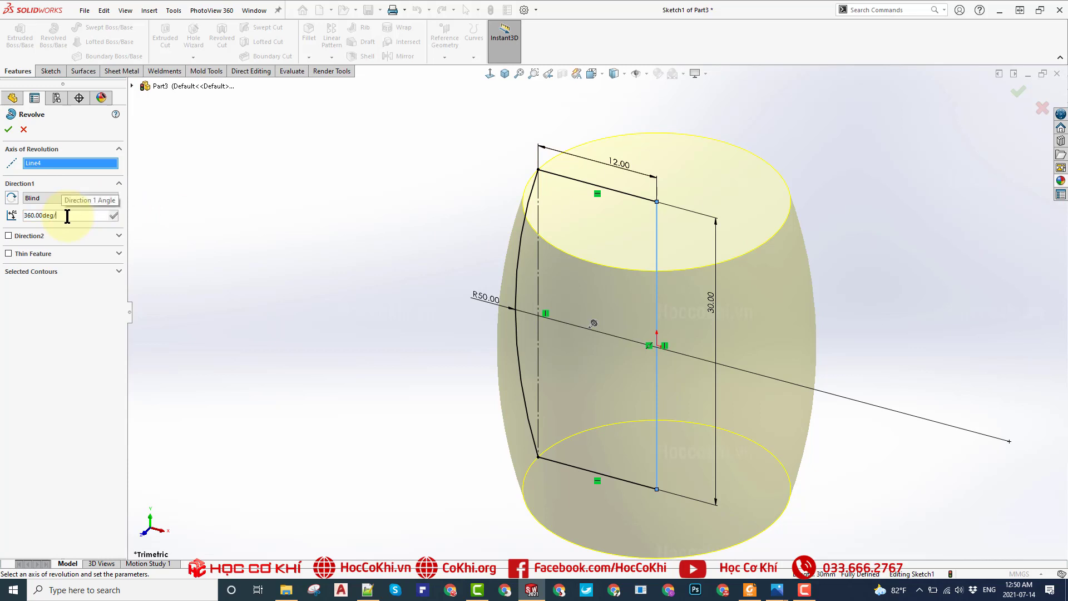
{"action": "type", "text": "3"}
{"action": "key", "text": "Return"}
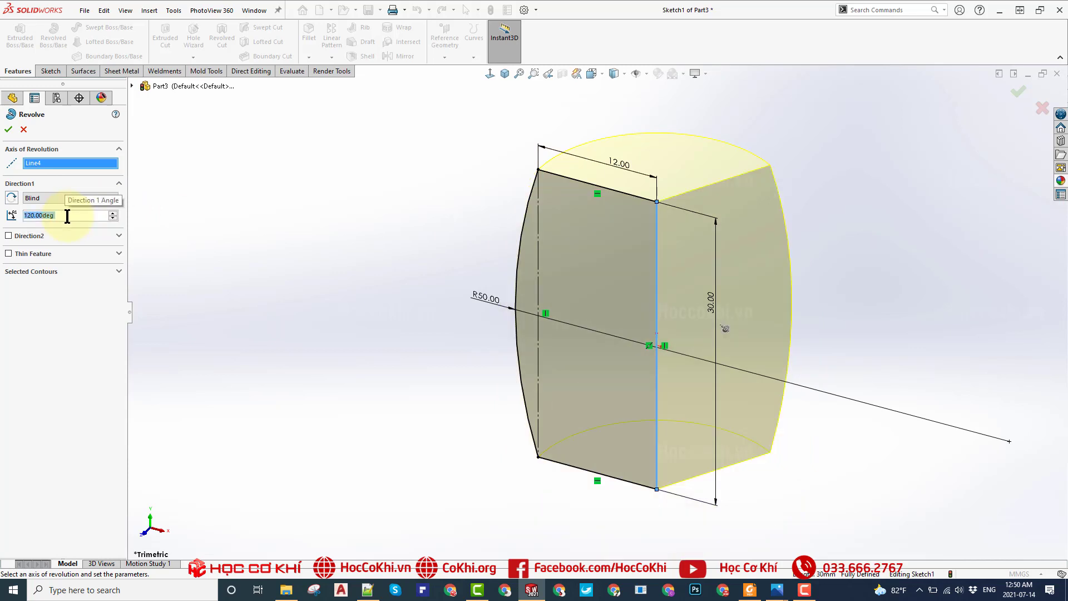
{"action": "left_click", "coordinate": [32, 199]}
{"action": "left_click", "coordinate": [47, 237]}
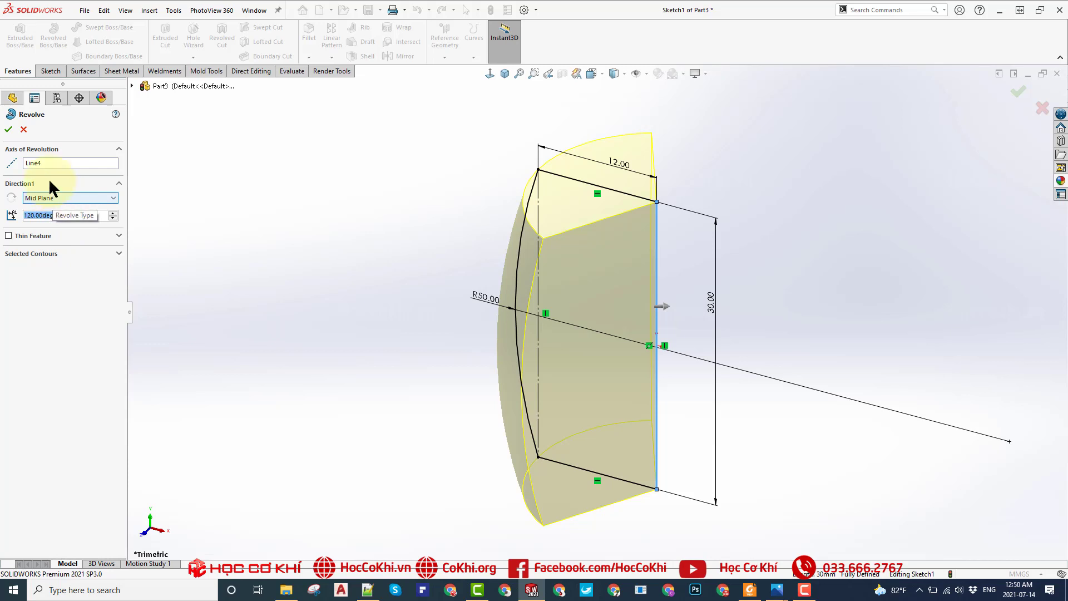
{"action": "left_click", "coordinate": [8, 129]}
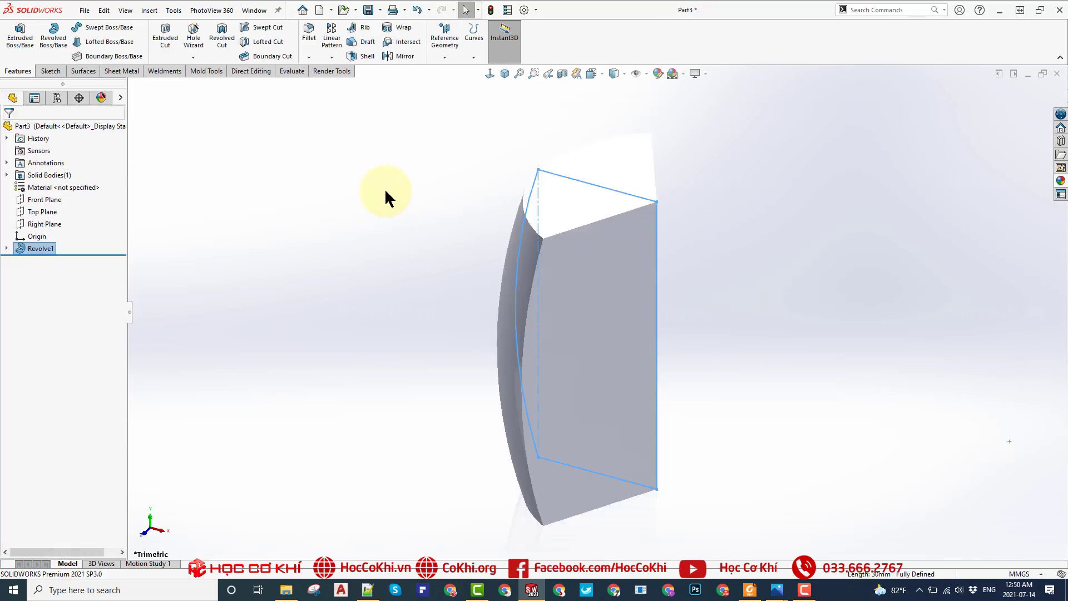
- Preview different display styles on the revolved wedge
{"action": "left_click", "coordinate": [389, 196]}
{"action": "left_click", "coordinate": [614, 75]}
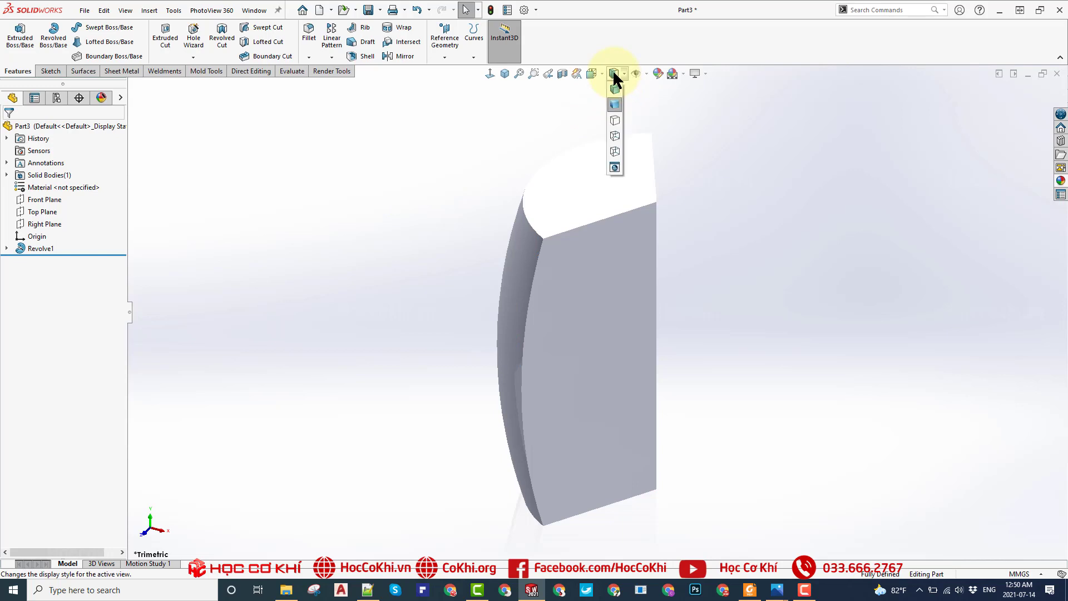
{"action": "left_click", "coordinate": [615, 136]}
{"action": "left_click", "coordinate": [614, 74]}
{"action": "left_click", "coordinate": [615, 104]}
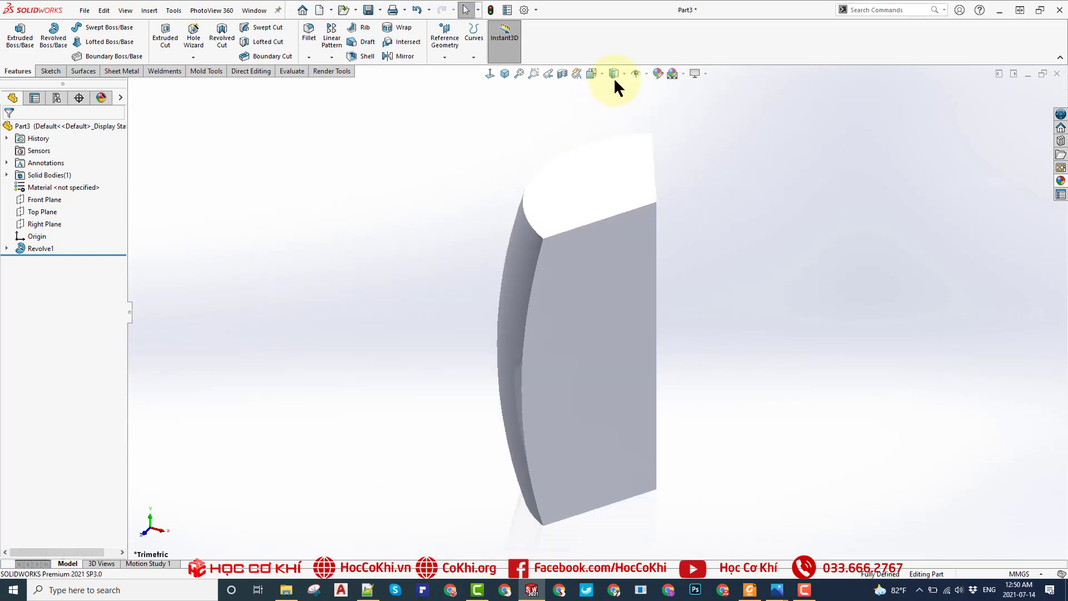
{"action": "left_click", "coordinate": [613, 74]}
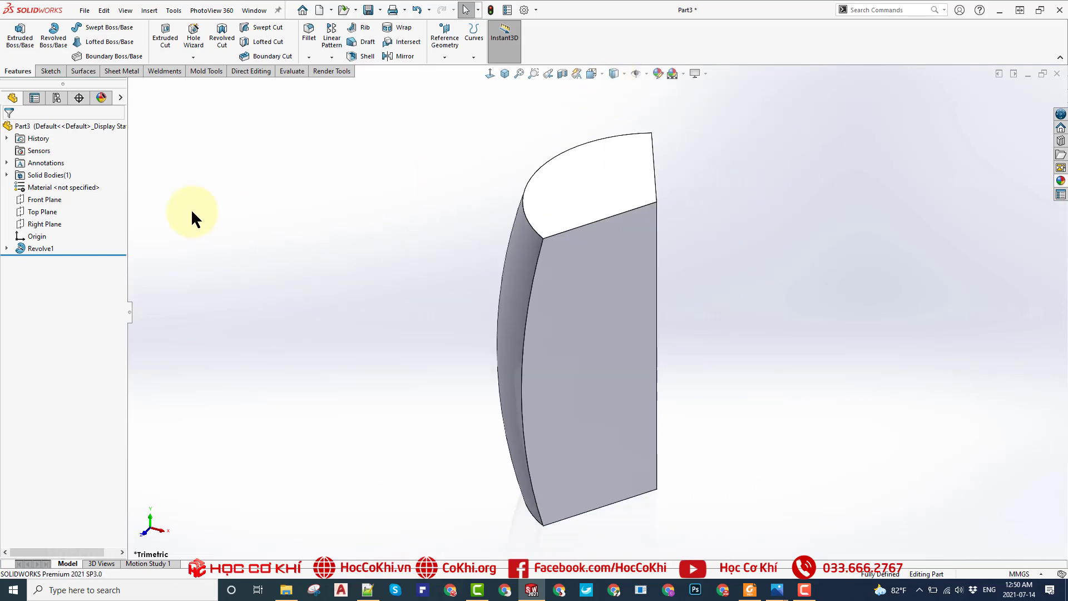
- Sketch a 3-point arc corner to corner on the Right Plane, viewed normal
{"action": "left_click", "coordinate": [45, 225]}
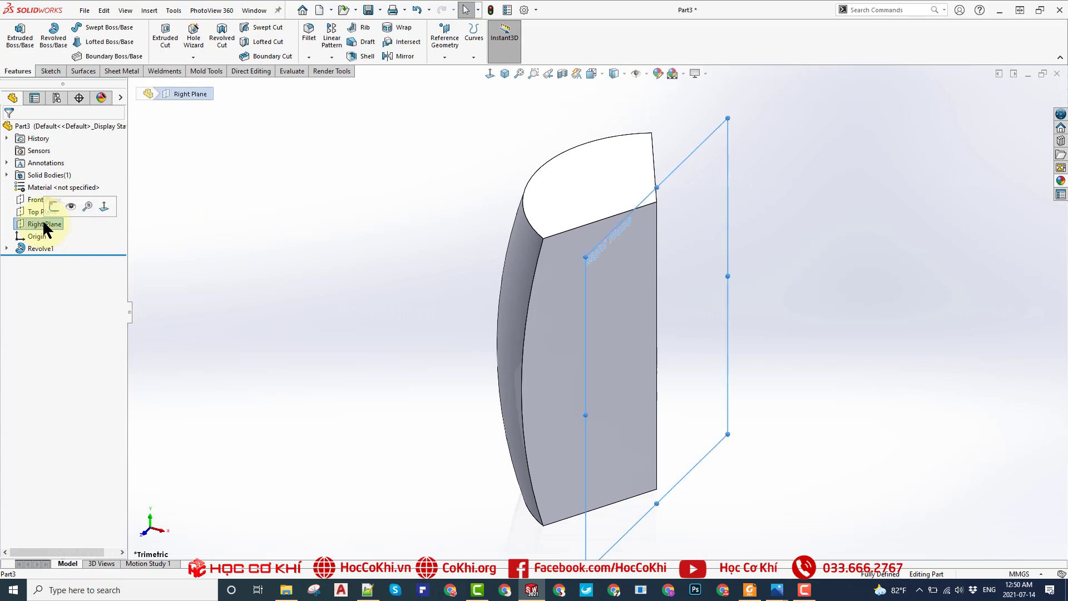
{"action": "left_click", "coordinate": [53, 207]}
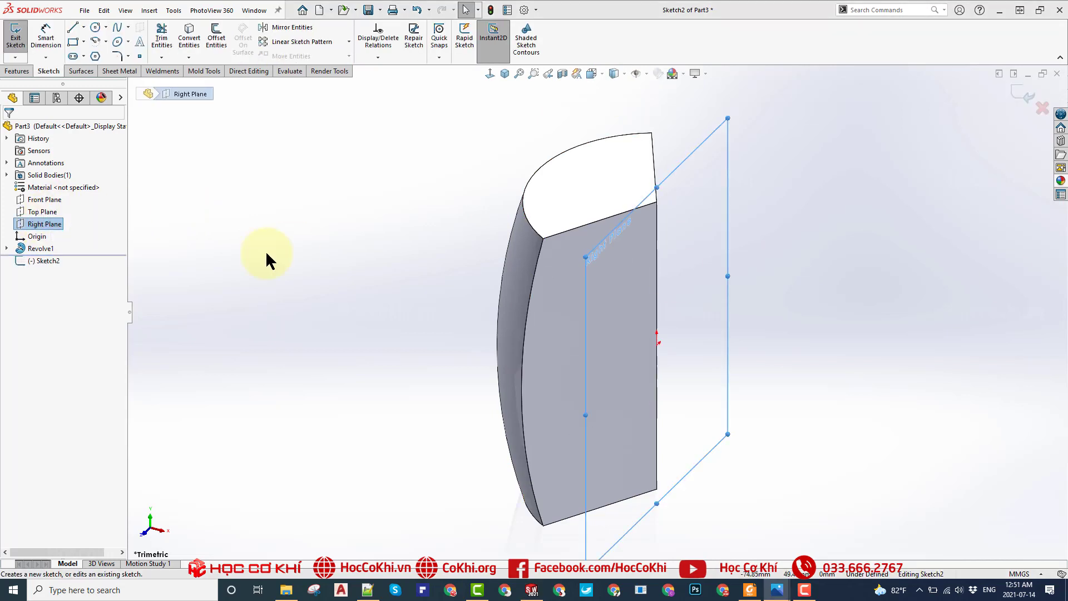
{"action": "key", "text": "ctrl+8"}
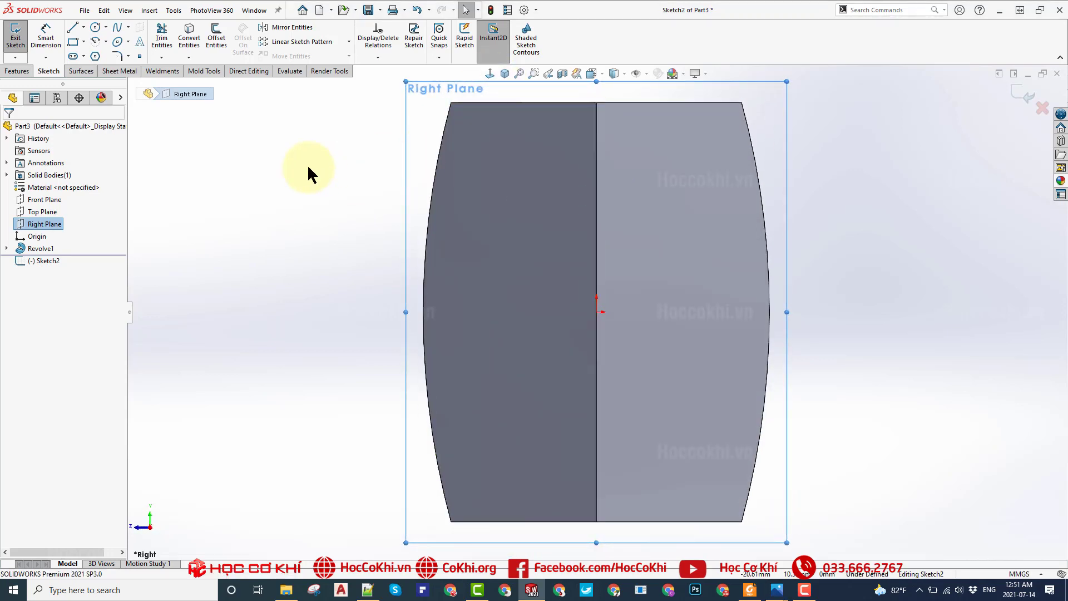
{"action": "left_click", "coordinate": [159, 102]}
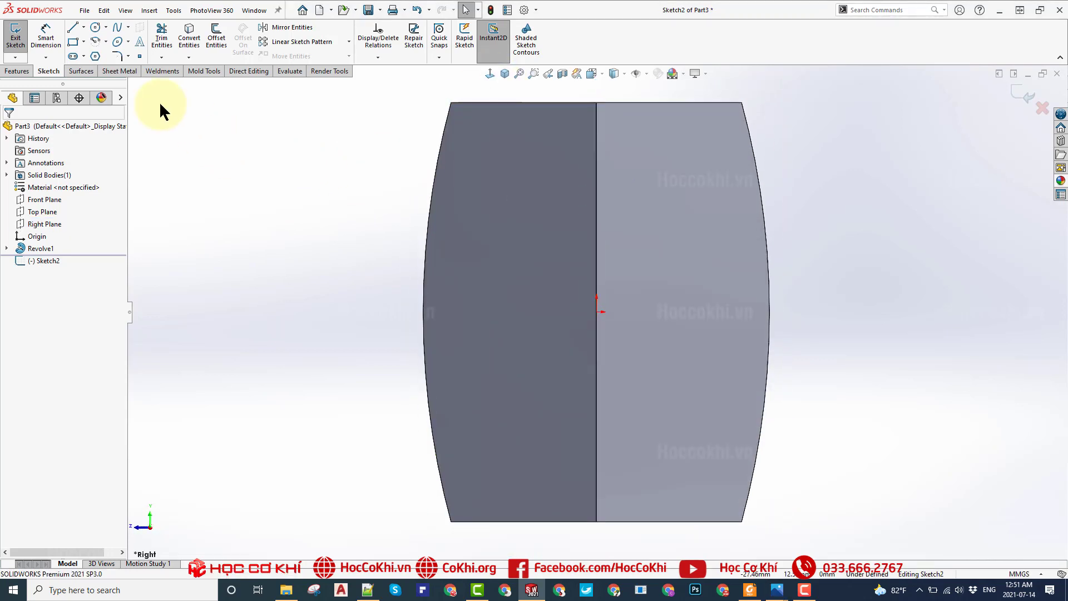
{"action": "left_click", "coordinate": [98, 44]}
{"action": "left_click", "coordinate": [85, 171]}
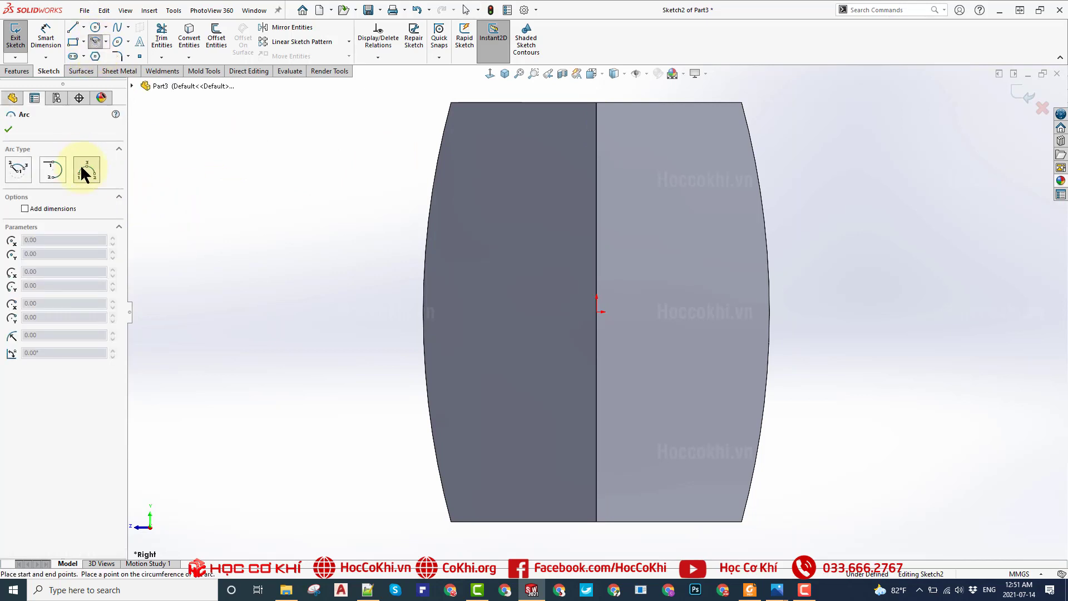
{"action": "left_click", "coordinate": [451, 103]}
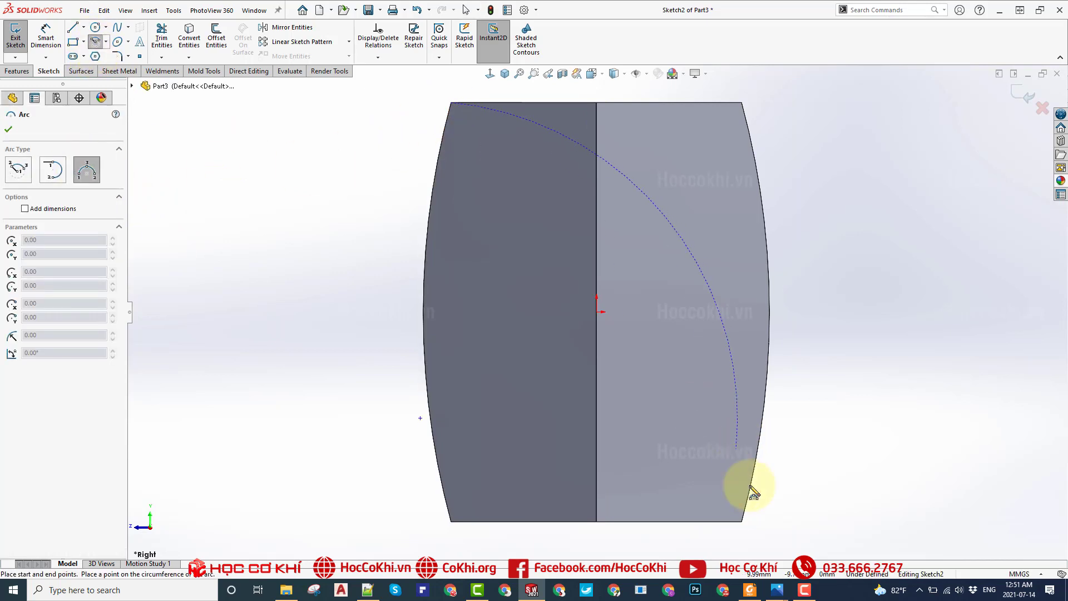
{"action": "left_click", "coordinate": [742, 521]}
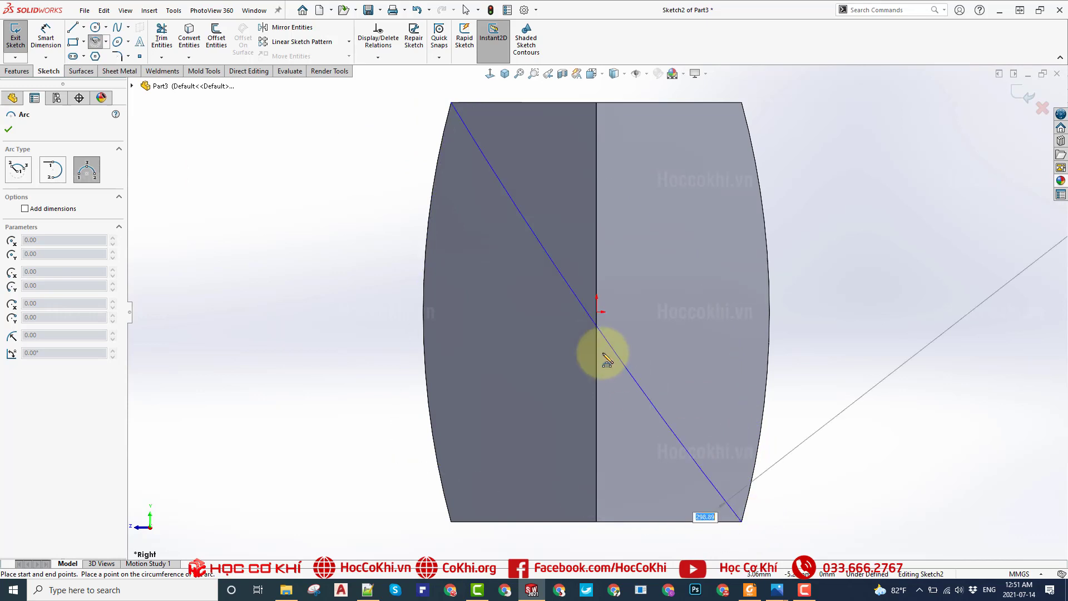
{"action": "left_click", "coordinate": [563, 328]}
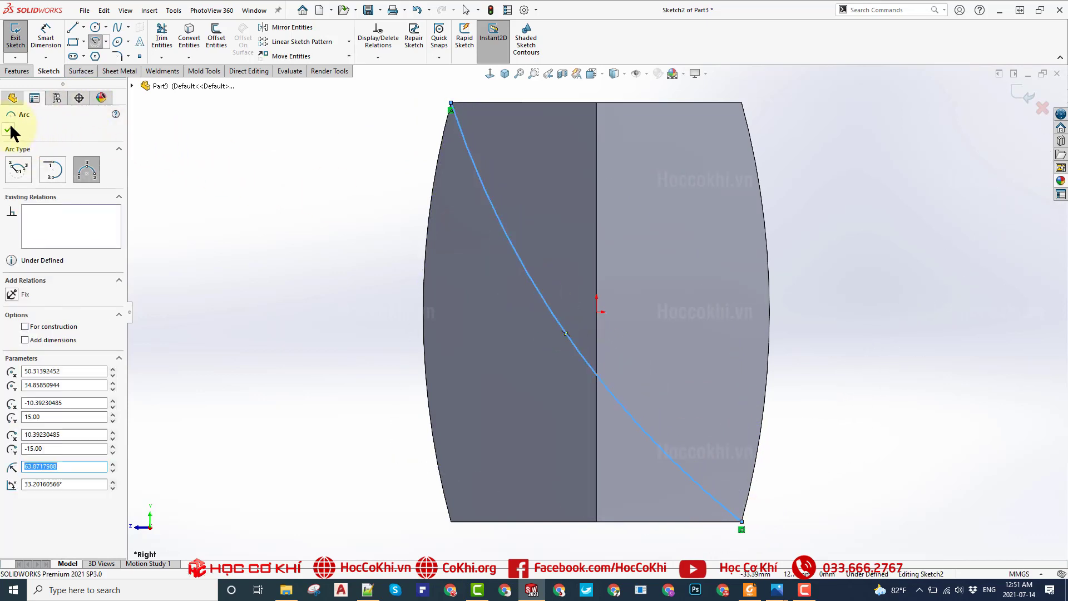
- Dimension the arc to a 90 mm radius
{"action": "left_click", "coordinate": [46, 52]}
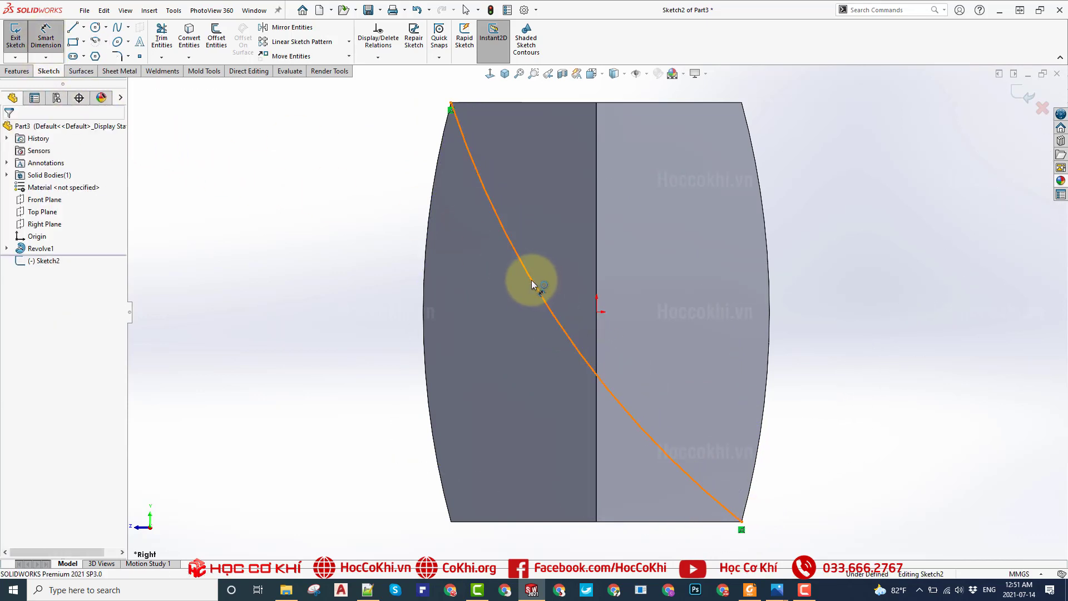
{"action": "left_click", "coordinate": [534, 283]}
{"action": "left_click", "coordinate": [565, 256]}
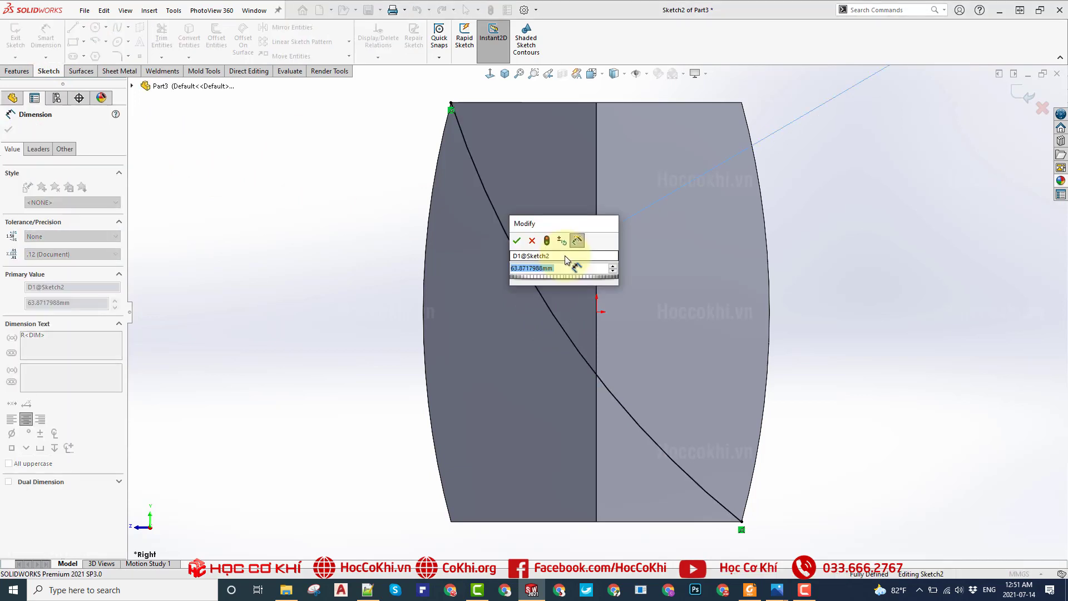
{"action": "type", "text": "90"}
{"action": "key", "text": "Return"}
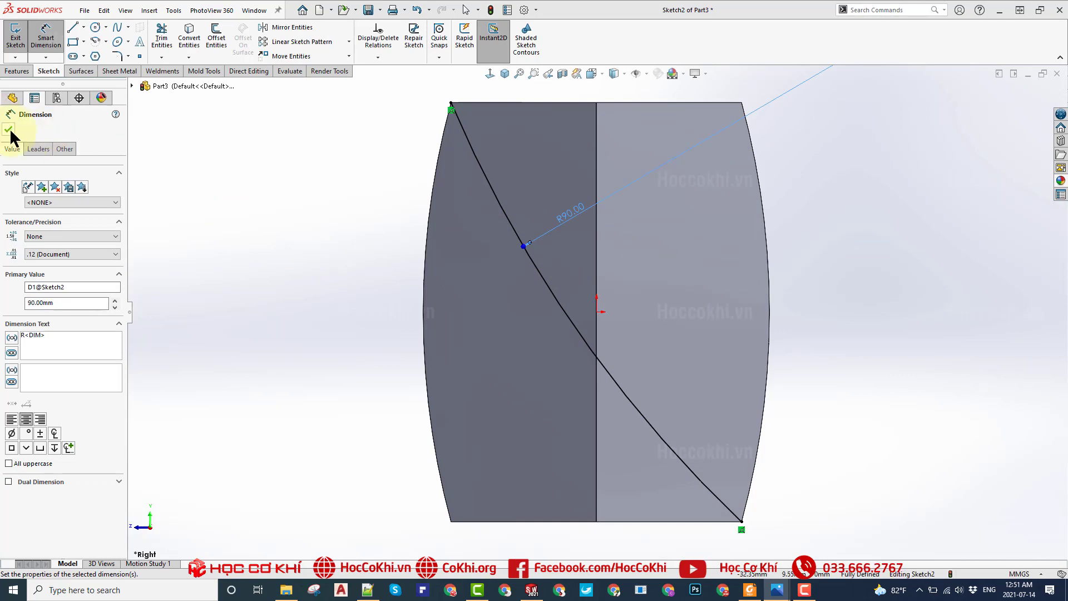
- Project the R90 arc sketch onto the wedge's curved face as Split Line1
{"action": "left_click", "coordinate": [17, 71]}
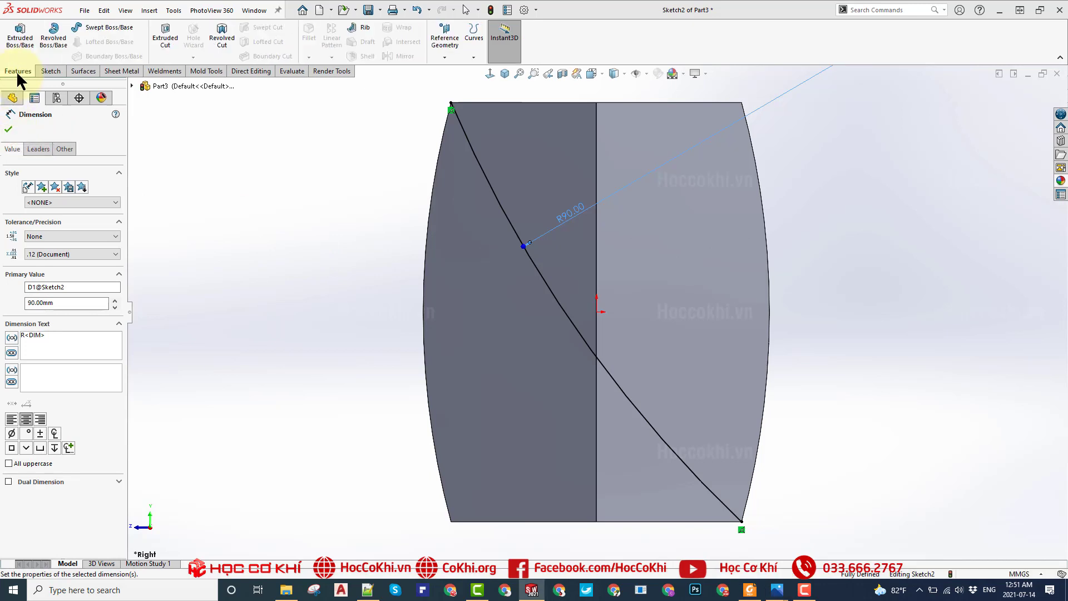
{"action": "left_click", "coordinate": [474, 36]}
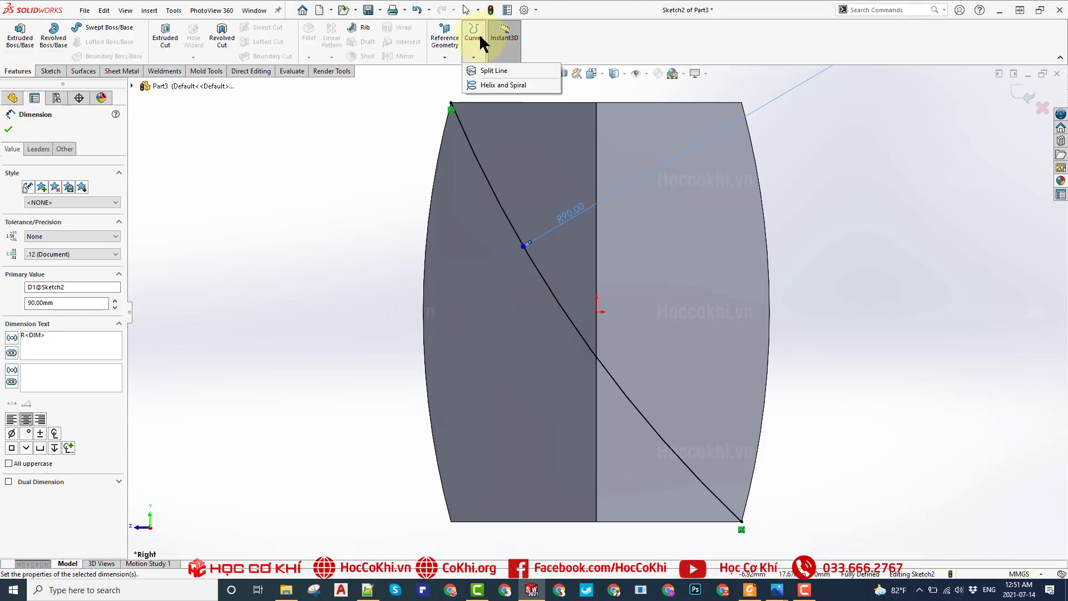
{"action": "left_click", "coordinate": [482, 41]}
{"action": "left_click", "coordinate": [479, 39]}
{"action": "left_click", "coordinate": [482, 70]}
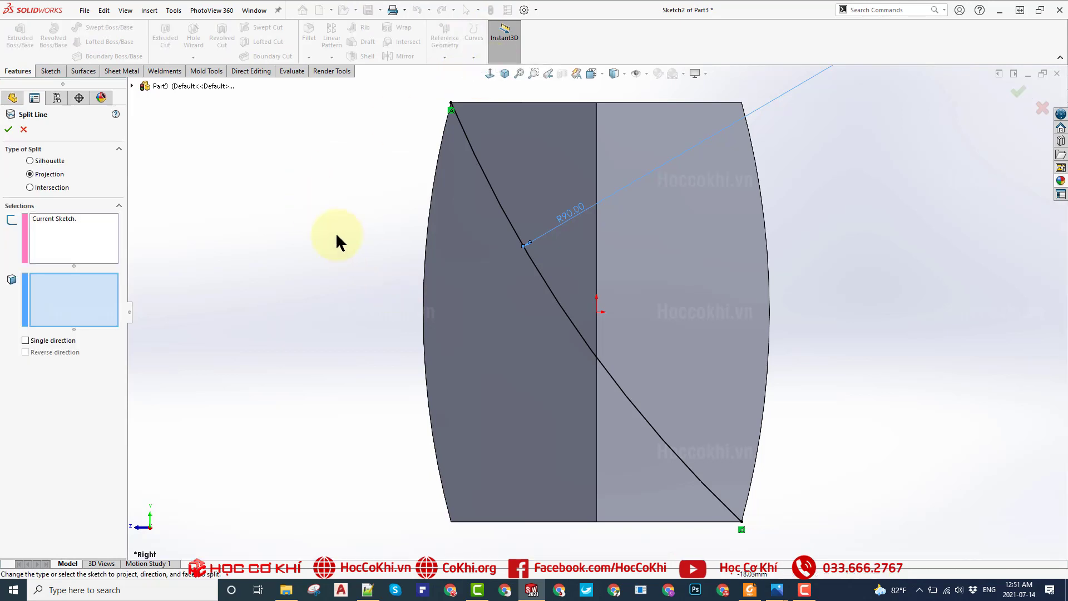
{"action": "left_click", "coordinate": [61, 236]}
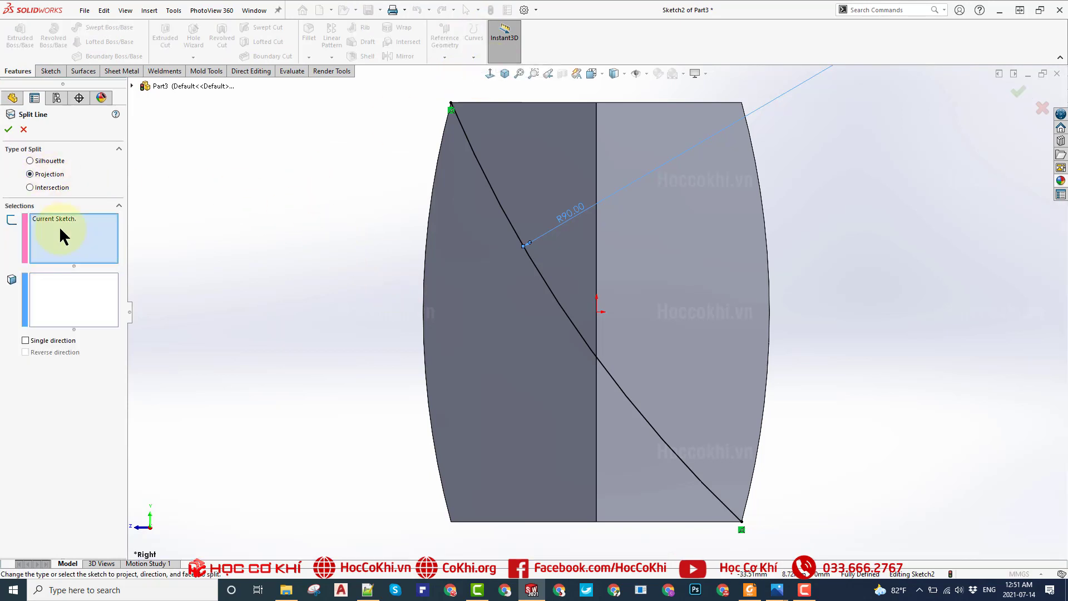
{"action": "left_click", "coordinate": [38, 288]}
{"action": "scroll", "coordinate": [566, 276], "scroll_direction": "up", "scroll_amount": 2}
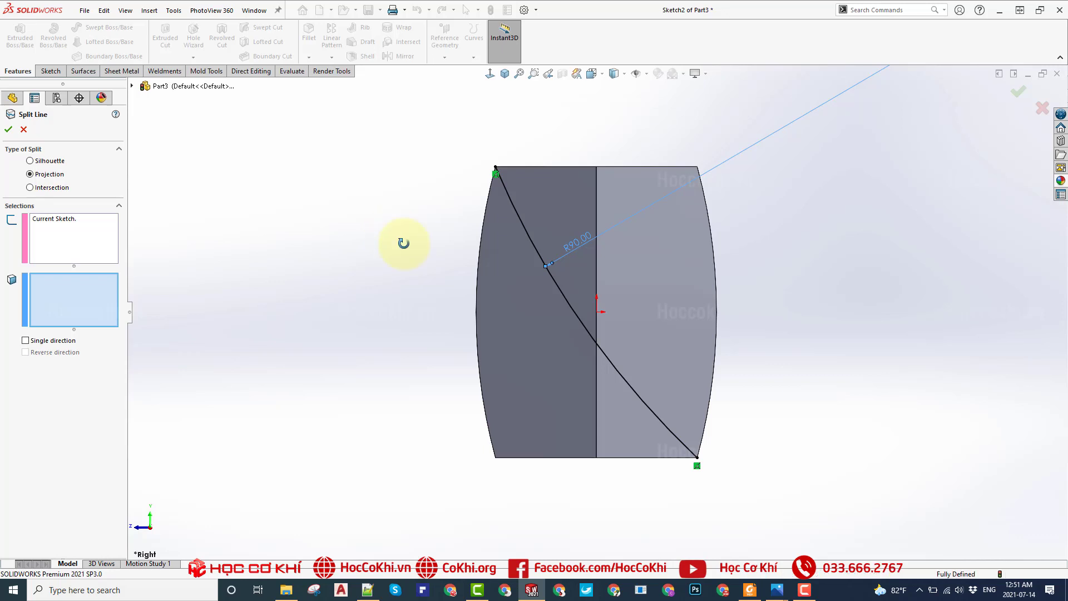
{"action": "mouse_move", "coordinate": [406, 243]}
{"action": "middle_mouse_down"}
{"action": "mouse_move", "coordinate": [551, 287]}
{"action": "mouse_move", "coordinate": [544, 393]}
{"action": "middle_mouse_up"}
{"action": "left_click", "coordinate": [537, 268]}
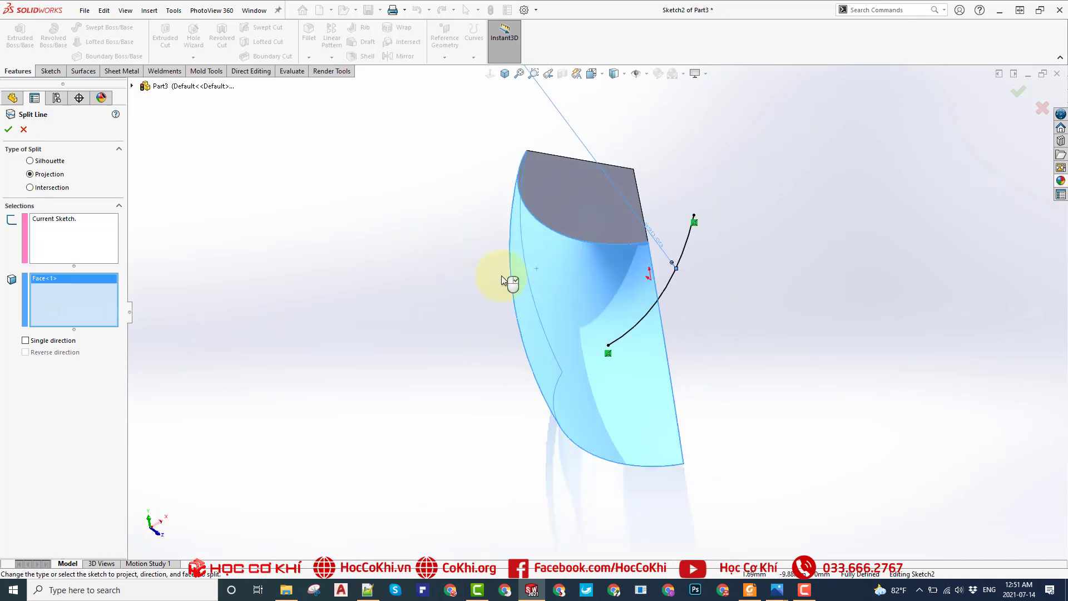
{"action": "left_click", "coordinate": [9, 130]}
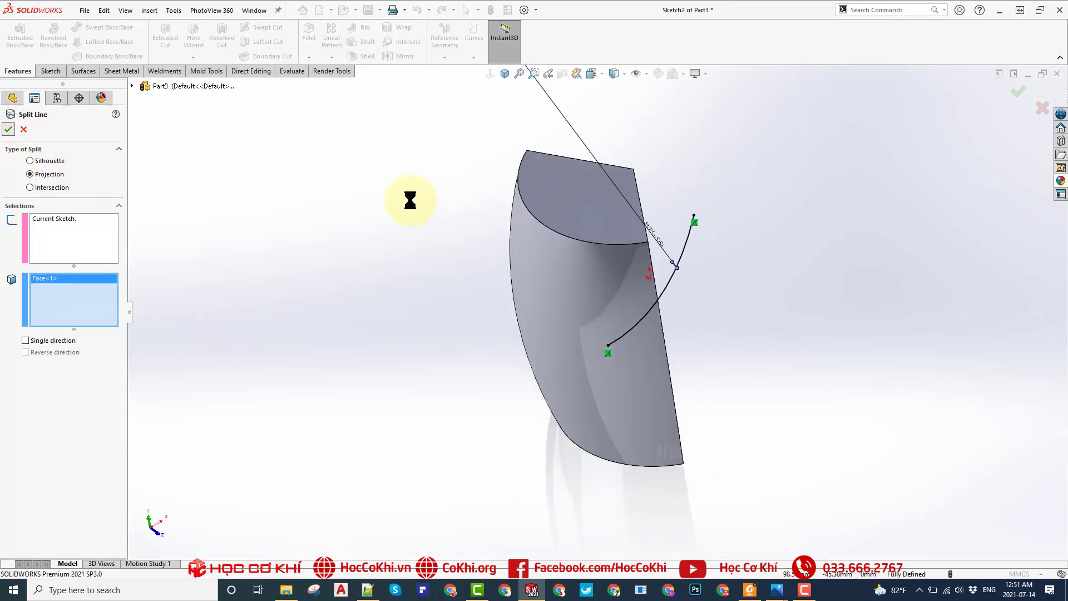
{"action": "mouse_move", "coordinate": [709, 329]}
{"action": "middle_mouse_down"}
{"action": "mouse_move", "coordinate": [678, 242]}
{"action": "mouse_move", "coordinate": [688, 257]}
{"action": "middle_mouse_up"}
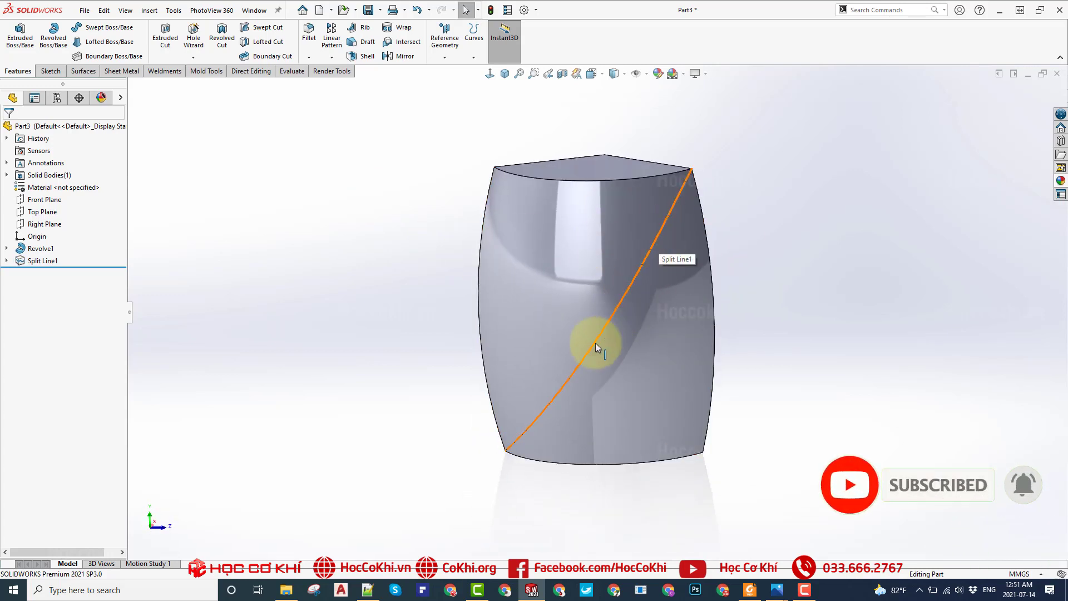
- Radiate a 120 mm surface from the split edge, with the top face as direction
{"action": "mouse_move", "coordinate": [357, 249]}
{"action": "middle_mouse_down"}
{"action": "mouse_move", "coordinate": [640, 294]}
{"action": "mouse_move", "coordinate": [541, 474]}
{"action": "middle_mouse_up"}
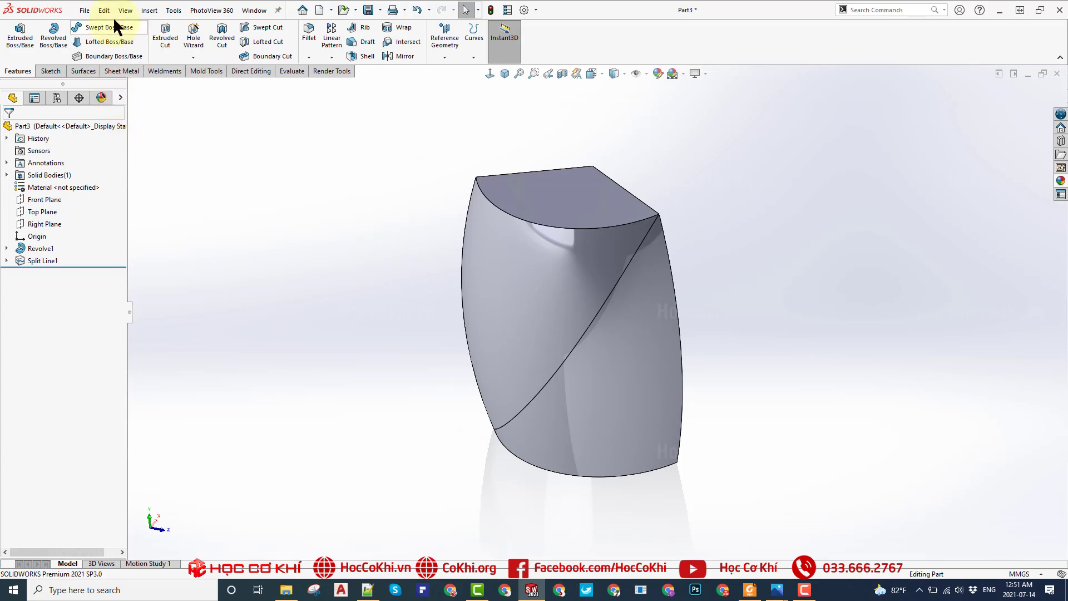
{"action": "left_click", "coordinate": [159, 11]}
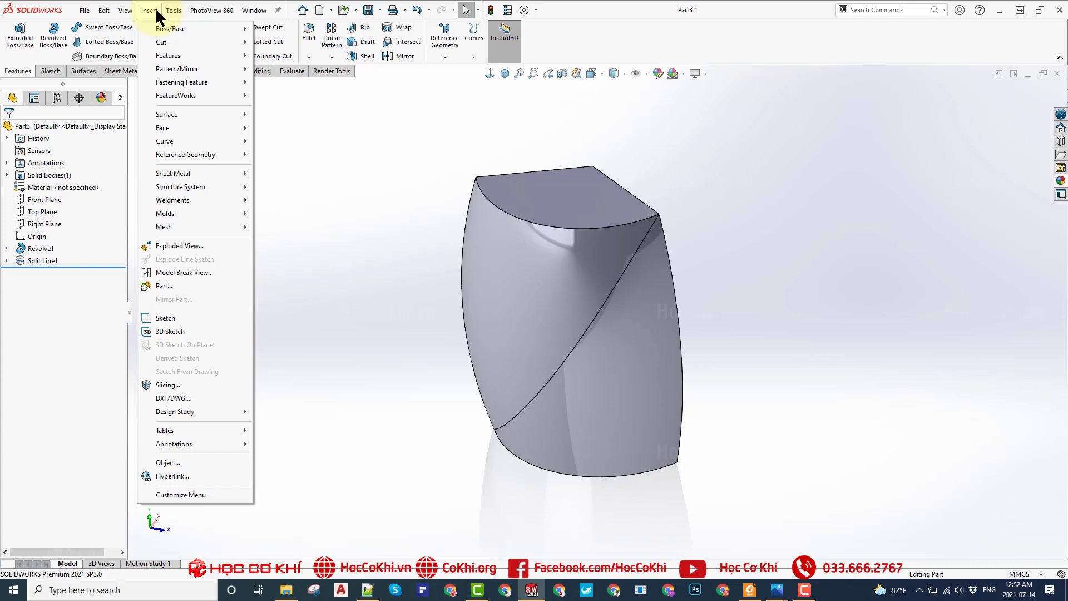
{"action": "mouse_move", "coordinate": [167, 114]}
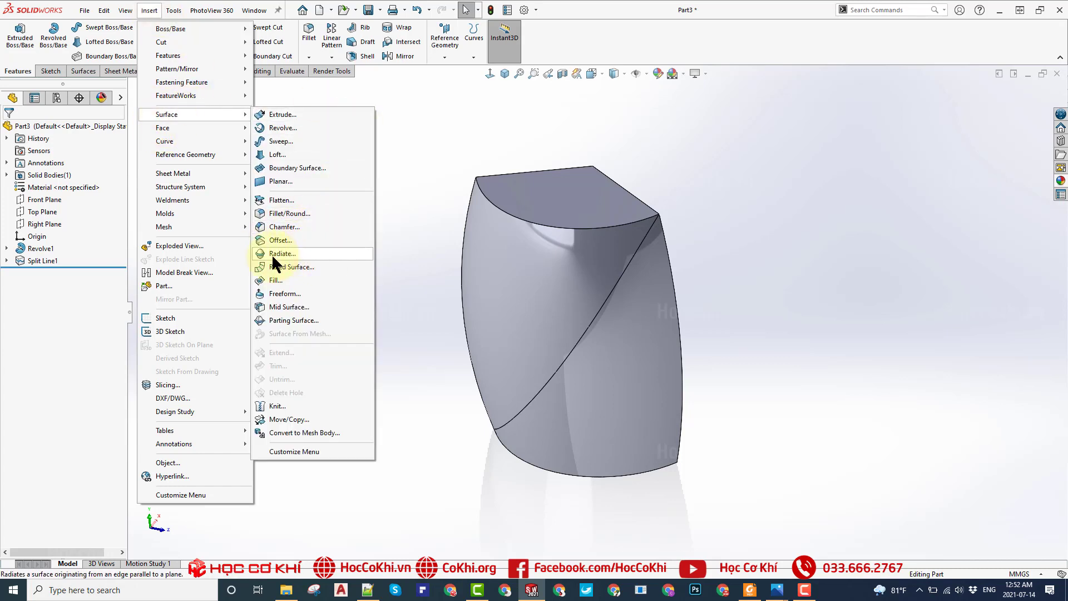
{"action": "left_click", "coordinate": [302, 253]}
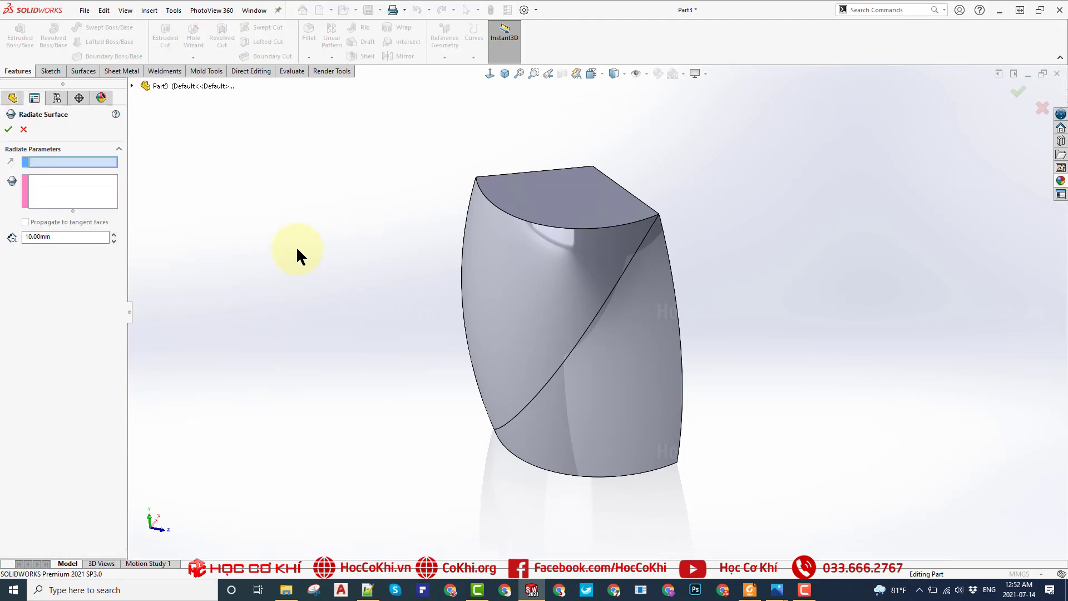
{"action": "left_click", "coordinate": [572, 199]}
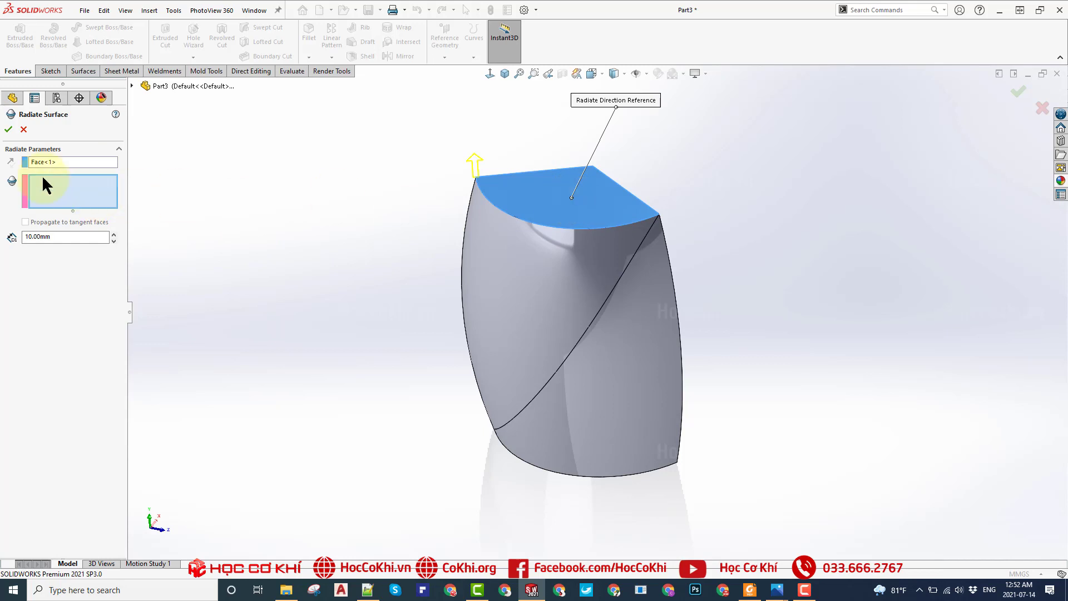
{"action": "left_click", "coordinate": [626, 269]}
{"action": "type", "text": "120"}
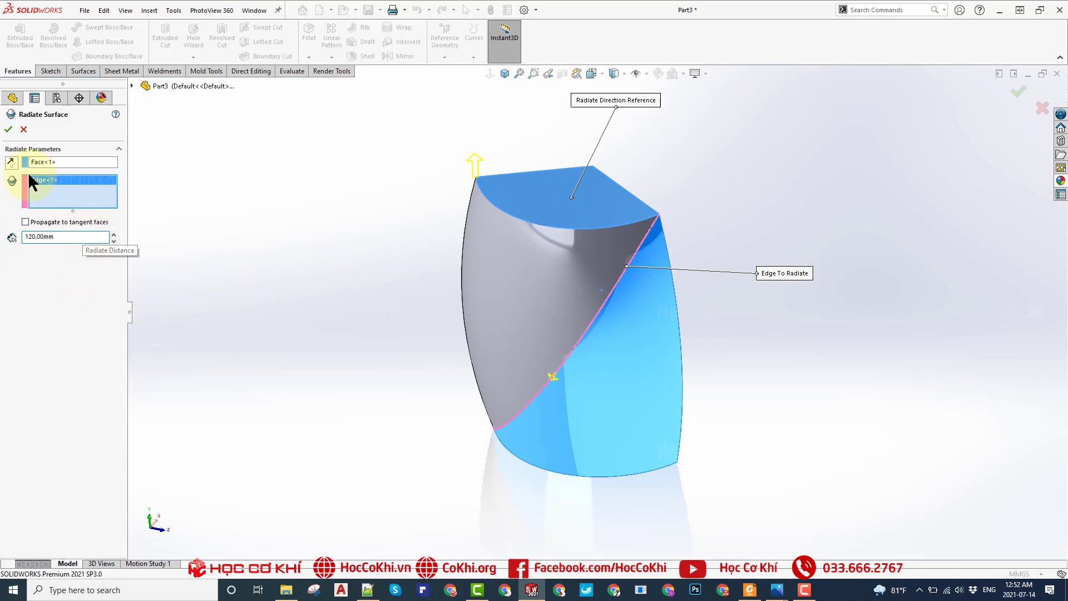
{"action": "left_click", "coordinate": [8, 128]}
- Orbit and zoom to inspect the radiated sheet, then select it
{"action": "scroll", "coordinate": [551, 308], "scroll_direction": "up", "scroll_amount": 5}
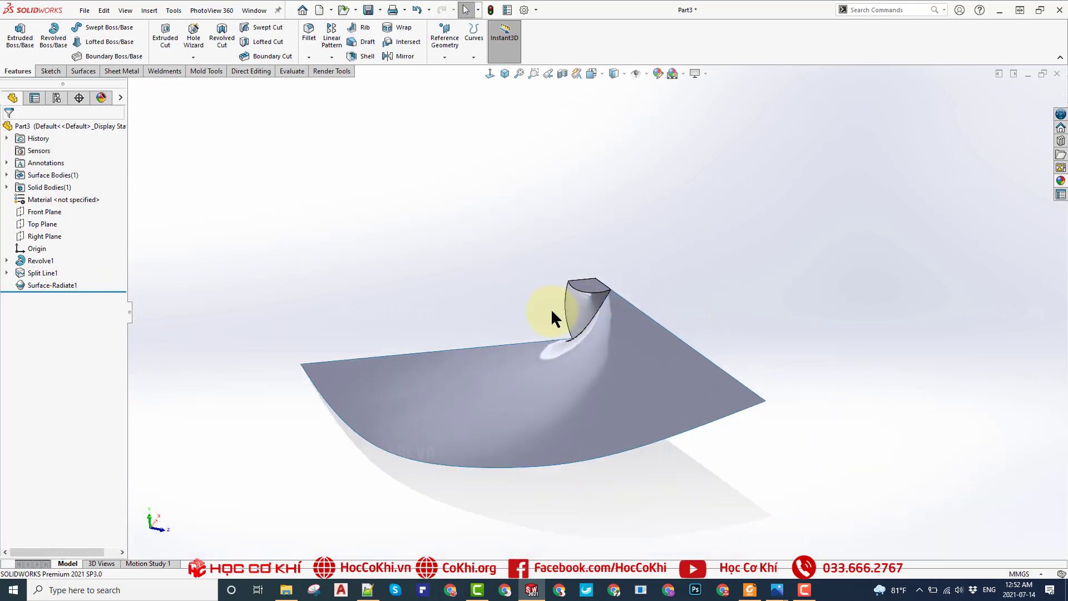
{"action": "mouse_move", "coordinate": [553, 311]}
{"action": "middle_mouse_down"}
{"action": "mouse_move", "coordinate": [432, 178]}
{"action": "mouse_move", "coordinate": [422, 386]}
{"action": "mouse_move", "coordinate": [644, 345]}
{"action": "mouse_move", "coordinate": [660, 352]}
{"action": "mouse_move", "coordinate": [460, 382]}
{"action": "mouse_move", "coordinate": [663, 219]}
{"action": "mouse_move", "coordinate": [615, 267]}
{"action": "mouse_move", "coordinate": [602, 333]}
{"action": "middle_mouse_up"}
{"action": "scroll", "coordinate": [602, 333], "scroll_direction": "down", "scroll_amount": 3}
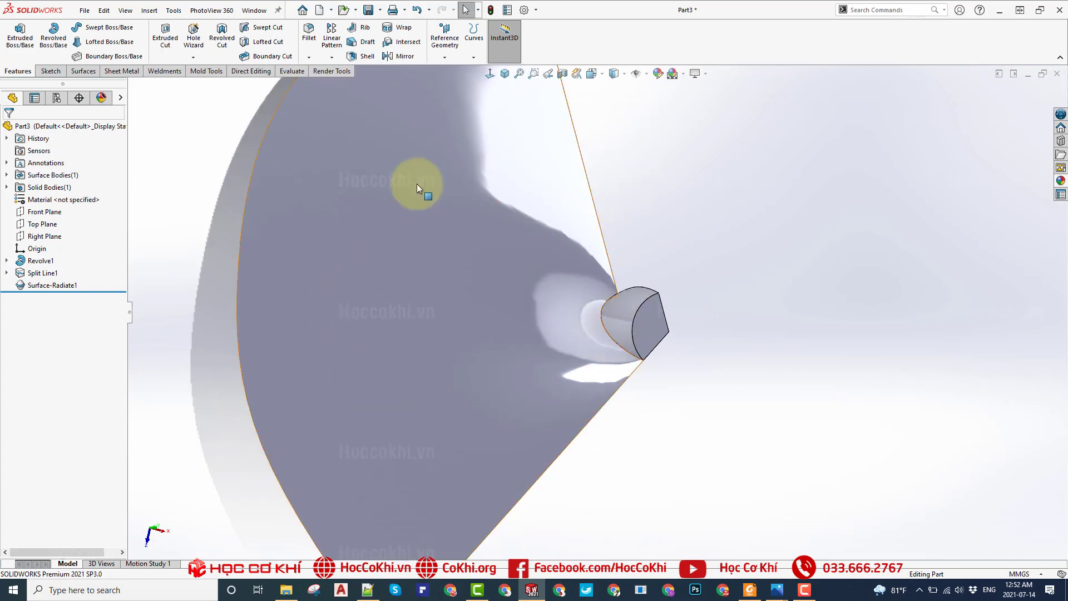
{"action": "mouse_move", "coordinate": [572, 154]}
{"action": "middle_mouse_down"}
{"action": "mouse_move", "coordinate": [525, 215]}
{"action": "mouse_move", "coordinate": [596, 285]}
{"action": "middle_mouse_up"}
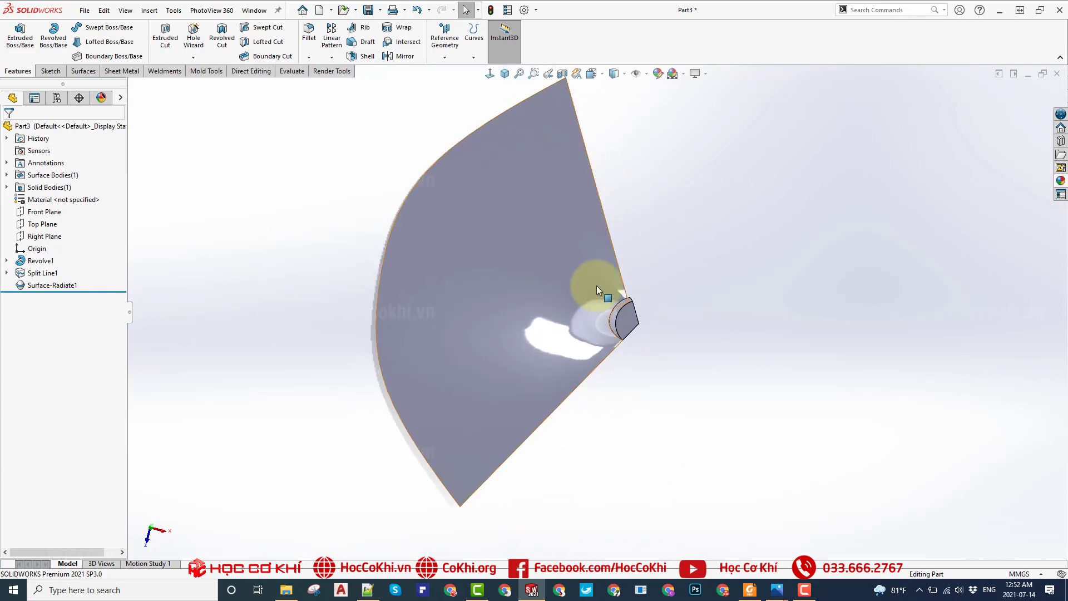
{"action": "left_click", "coordinate": [537, 402]}
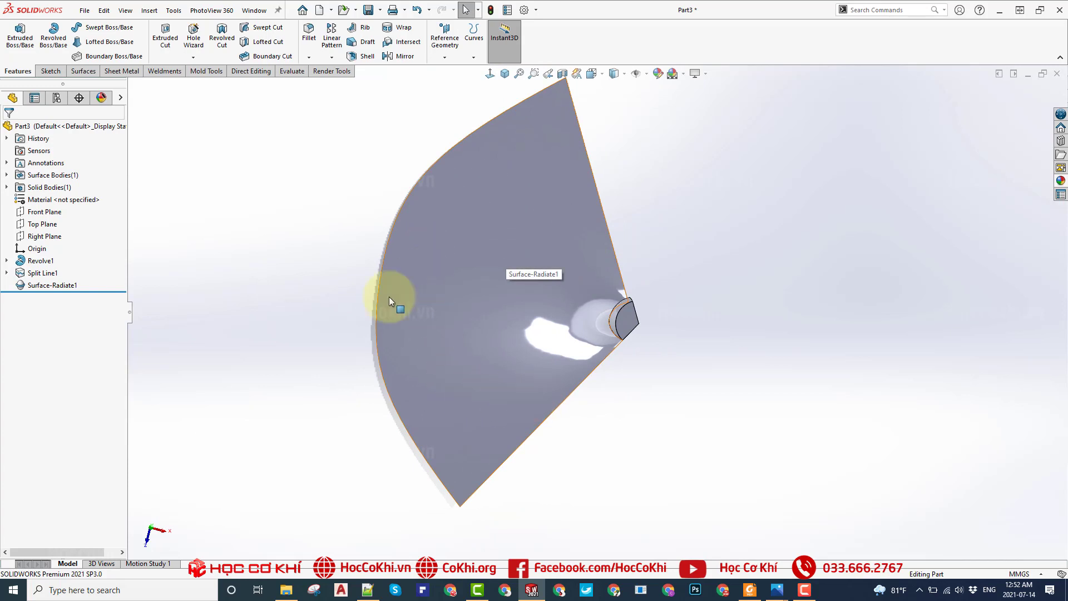
- Sketch two concentric circles at the origin on the Top Plane
{"action": "left_click", "coordinate": [40, 222]}
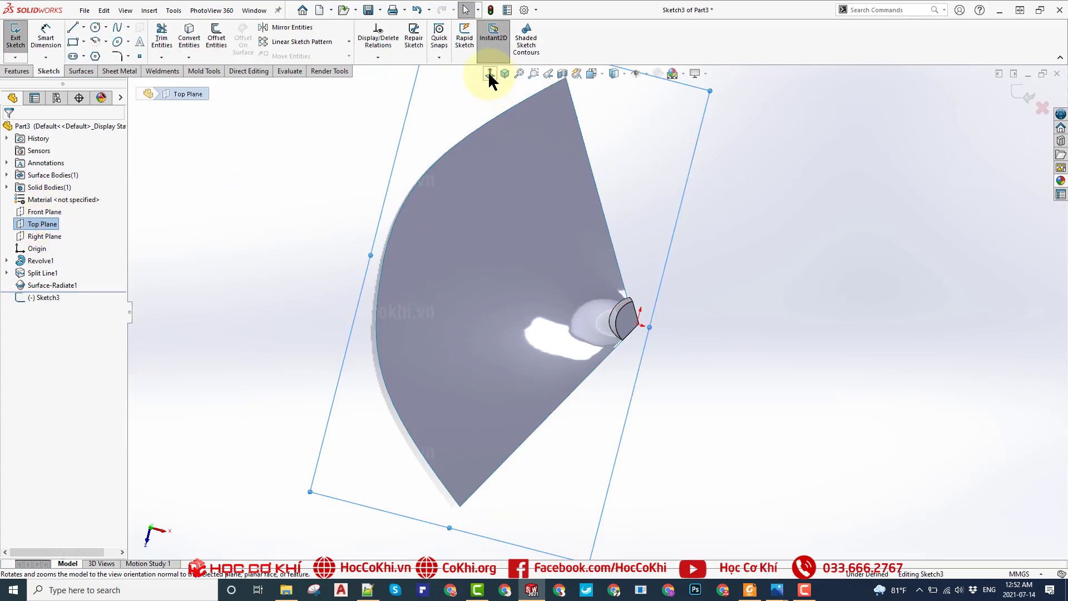
{"action": "scroll", "coordinate": [829, 351], "scroll_direction": "down", "scroll_amount": 2}
{"action": "scroll", "coordinate": [703, 227], "scroll_direction": "down", "scroll_amount": 2}
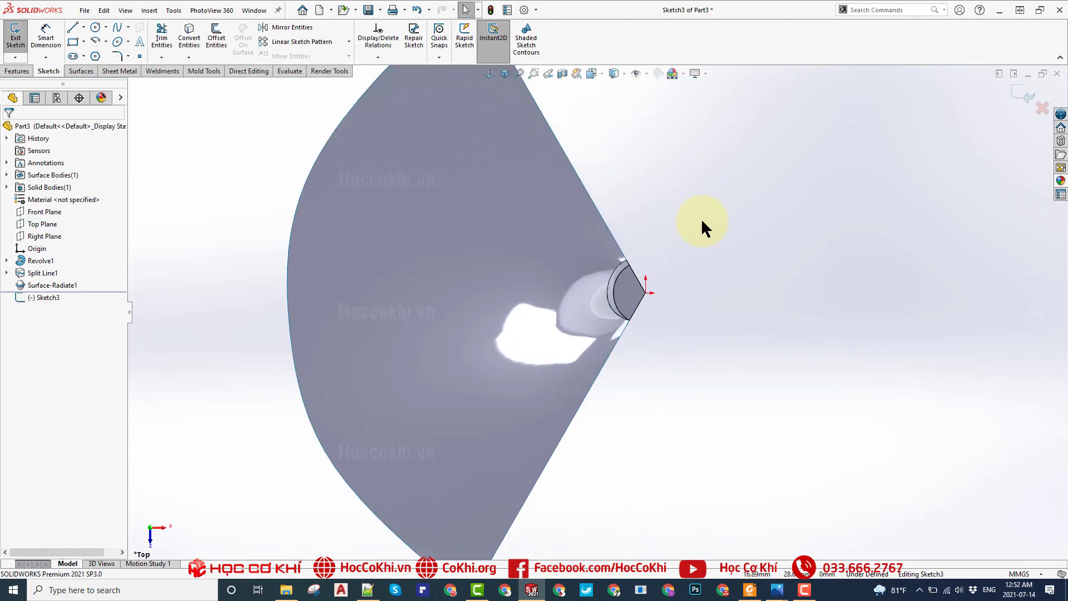
{"action": "key", "text": "c"}
{"action": "scroll", "coordinate": [668, 287], "scroll_direction": "down", "scroll_amount": 3}
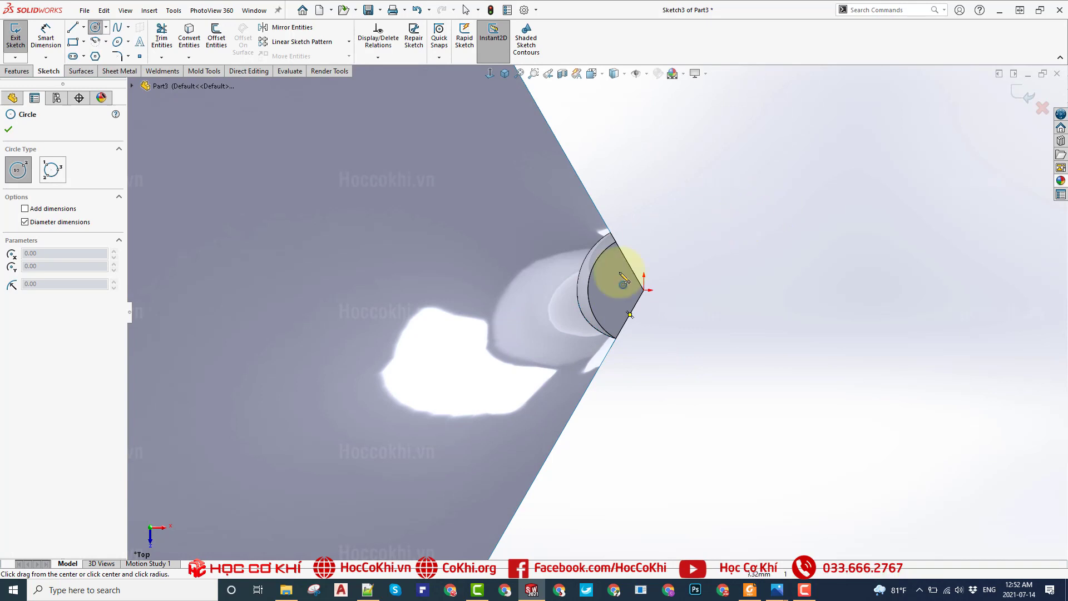
{"action": "left_click_drag", "start_coordinate": [644, 290], "coordinate": [670, 266]}
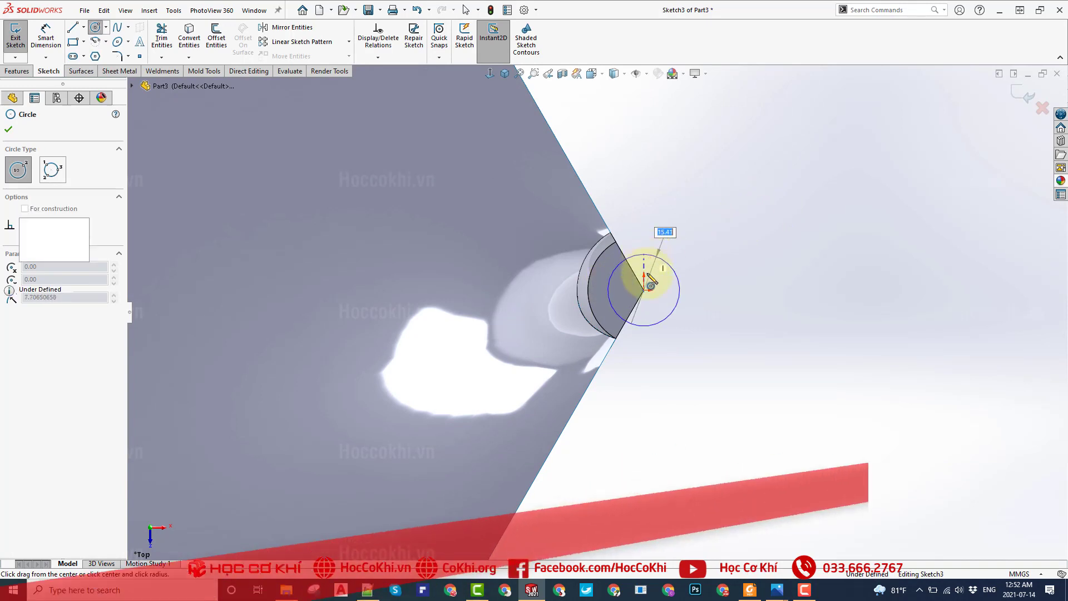
{"action": "left_click", "coordinate": [644, 290]}
{"action": "scroll", "coordinate": [595, 250], "scroll_direction": "up", "scroll_amount": 3}
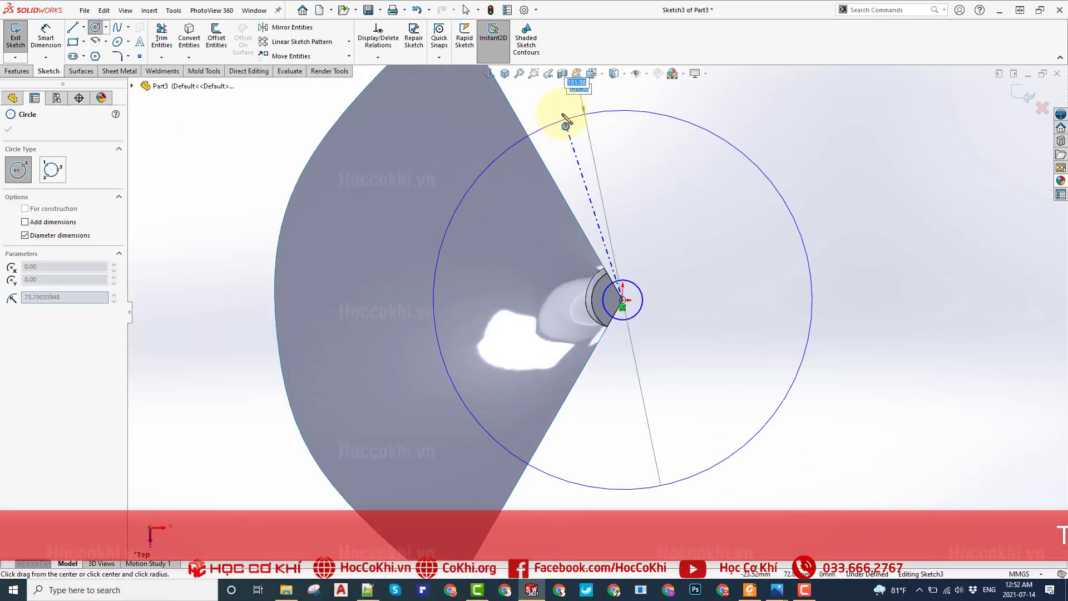
{"action": "left_click", "coordinate": [567, 117]}
{"action": "key", "text": "Escape"}
- Dimension the circles to Ø20 and Ø125
{"action": "key", "text": "d"}
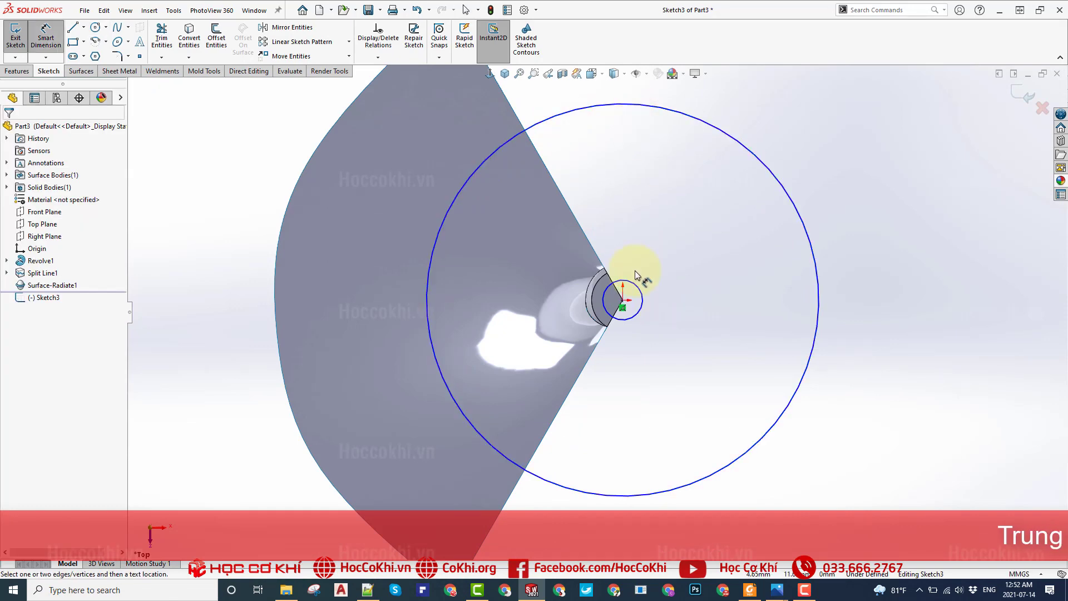
{"action": "left_click", "coordinate": [633, 287]}
{"action": "left_click", "coordinate": [625, 242]}
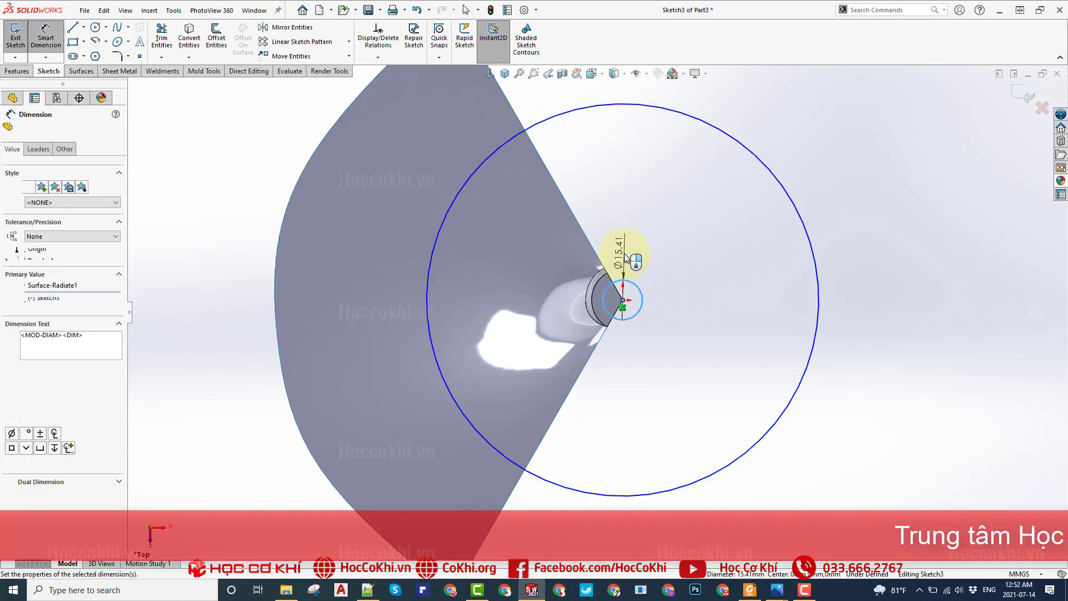
{"action": "type", "text": "20"}
{"action": "key", "text": "Return"}
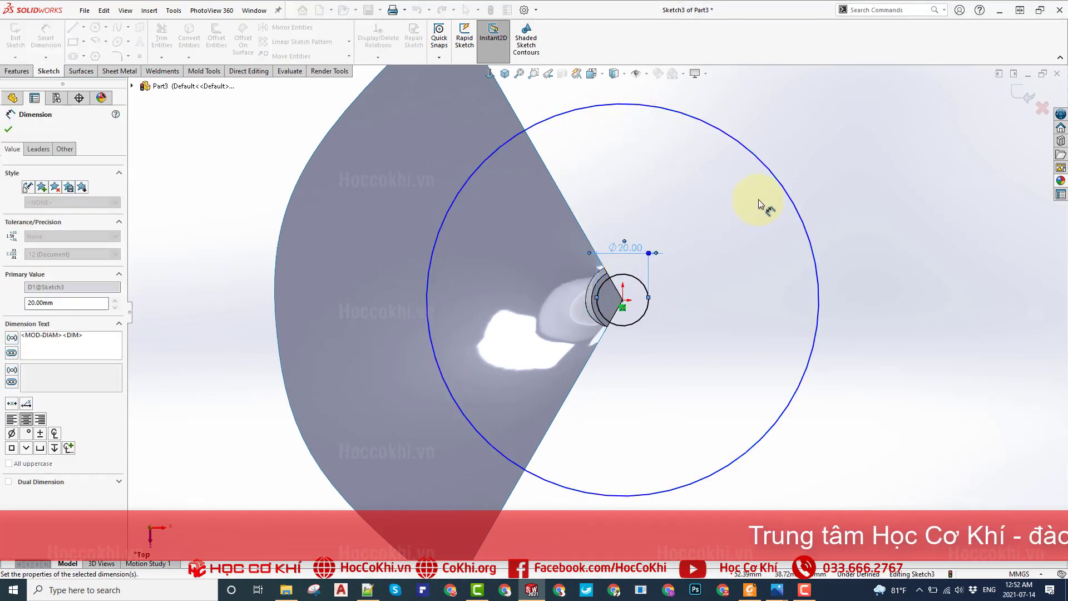
{"action": "left_click", "coordinate": [772, 171]}
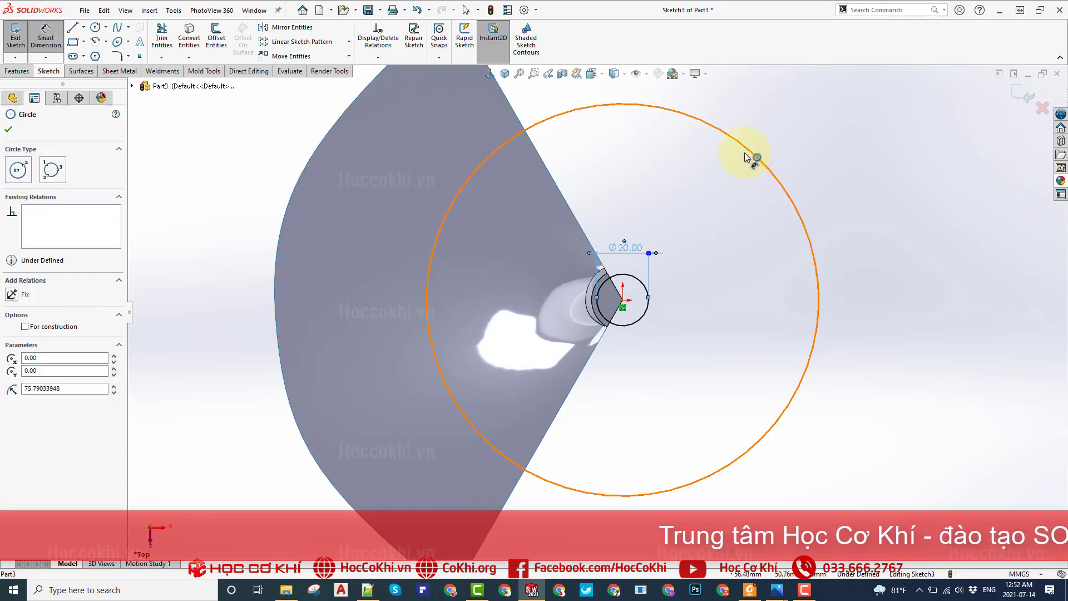
{"action": "left_click", "coordinate": [626, 115]}
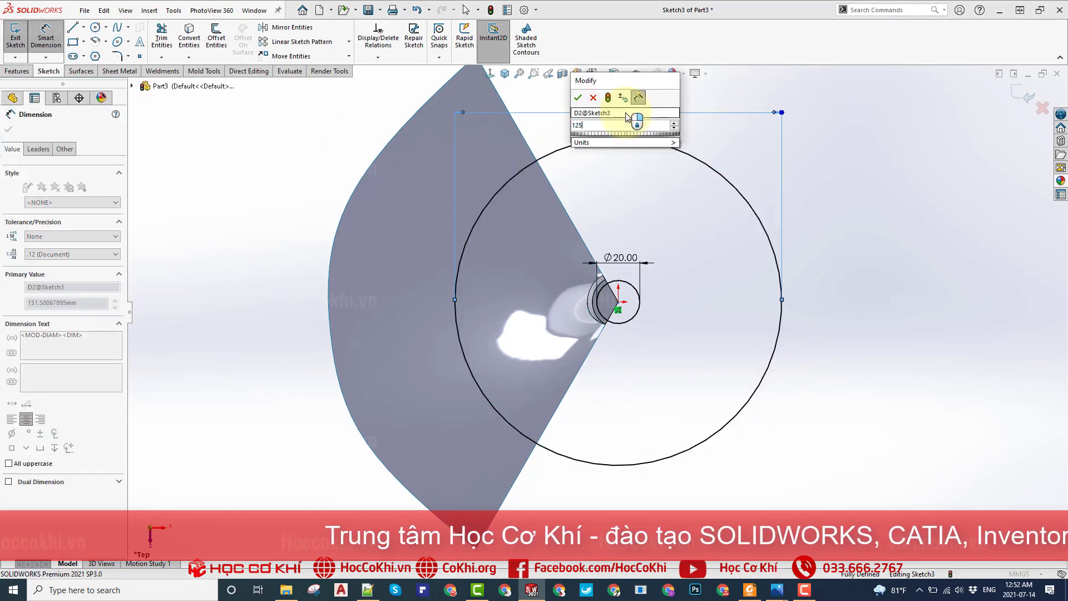
{"action": "type", "text": "125"}
{"action": "key", "text": "Return"}
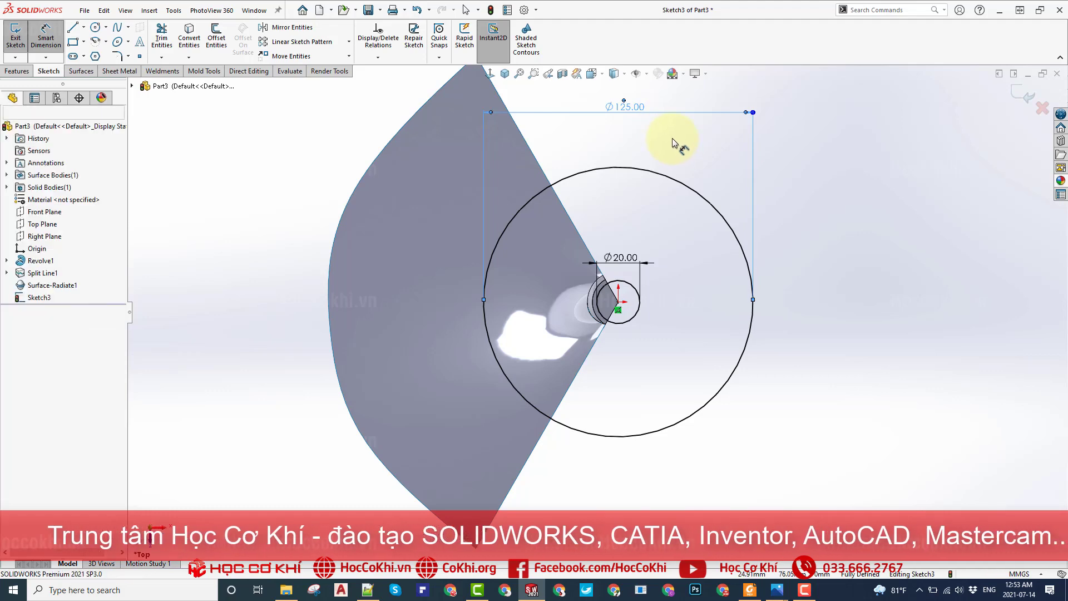
- Draw a horizontal centerline from the circle centre out to the left
{"action": "scroll", "coordinate": [616, 312], "scroll_direction": "down", "scroll_amount": 3}
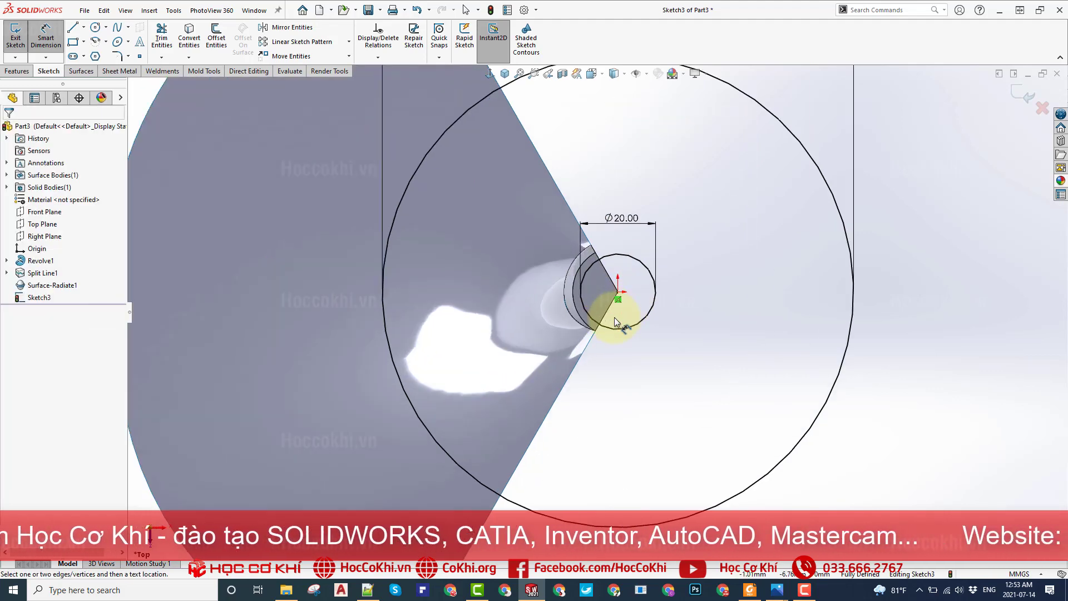
{"action": "left_click", "coordinate": [646, 265]}
{"action": "key", "text": "Escape"}
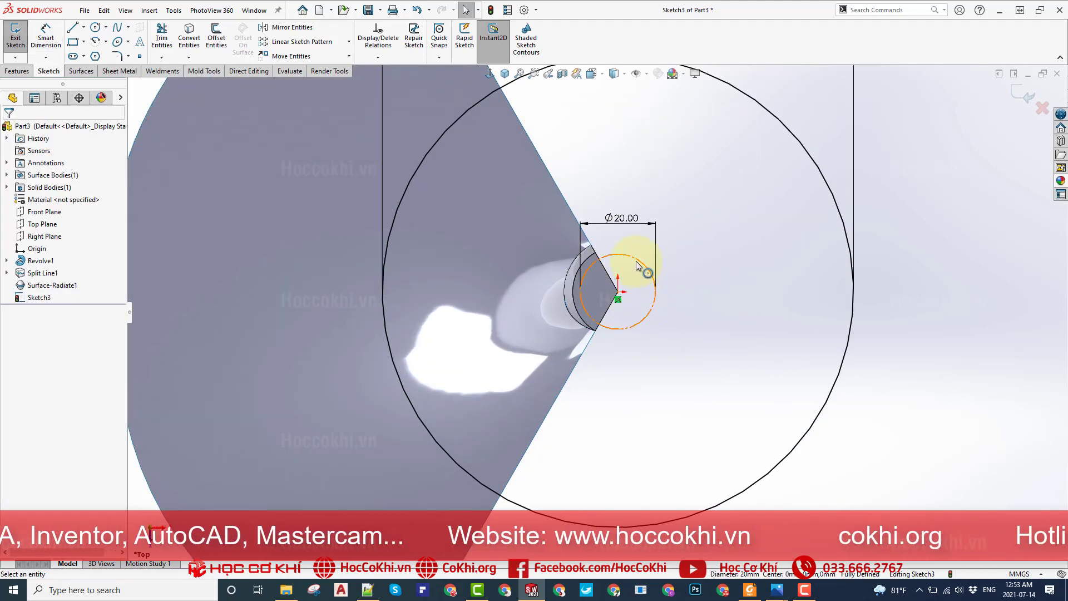
{"action": "left_click", "coordinate": [83, 27]}
{"action": "left_click", "coordinate": [81, 55]}
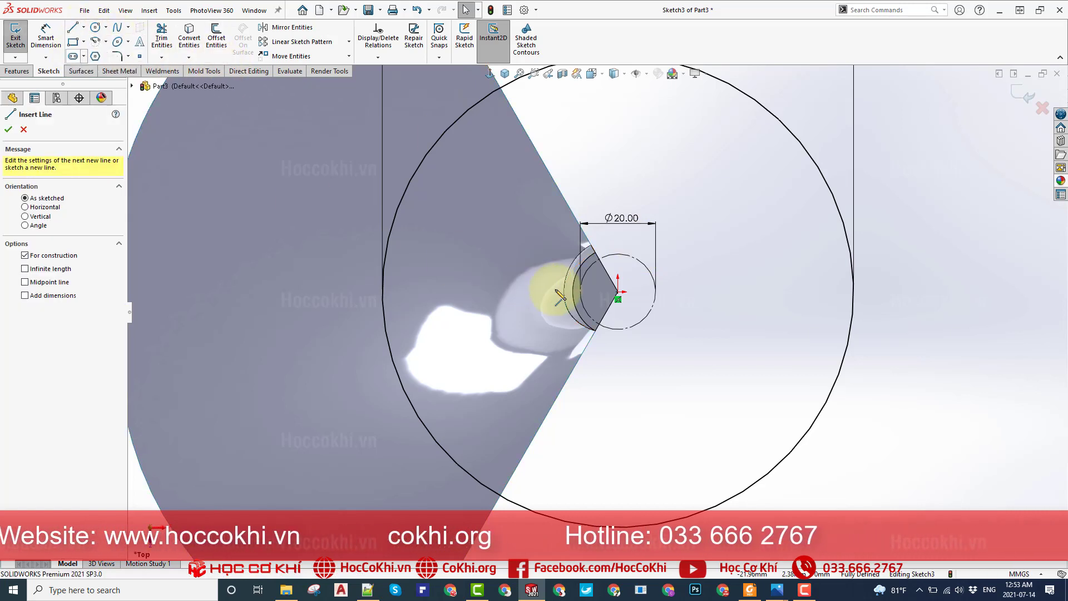
{"action": "left_click", "coordinate": [618, 292]}
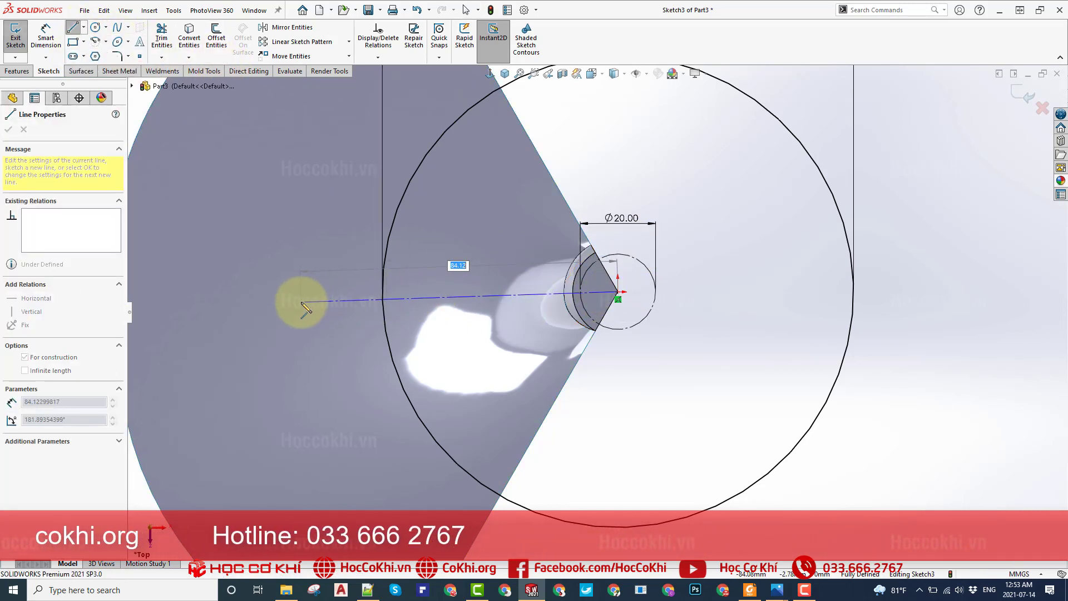
{"action": "left_click", "coordinate": [289, 292]}
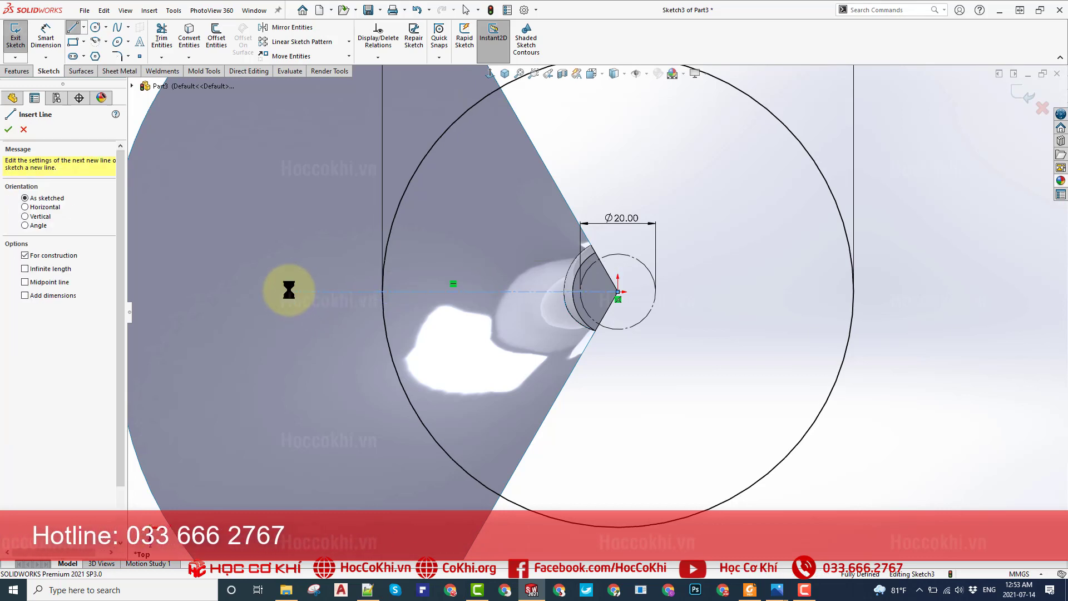
{"action": "key", "text": "Escape"}
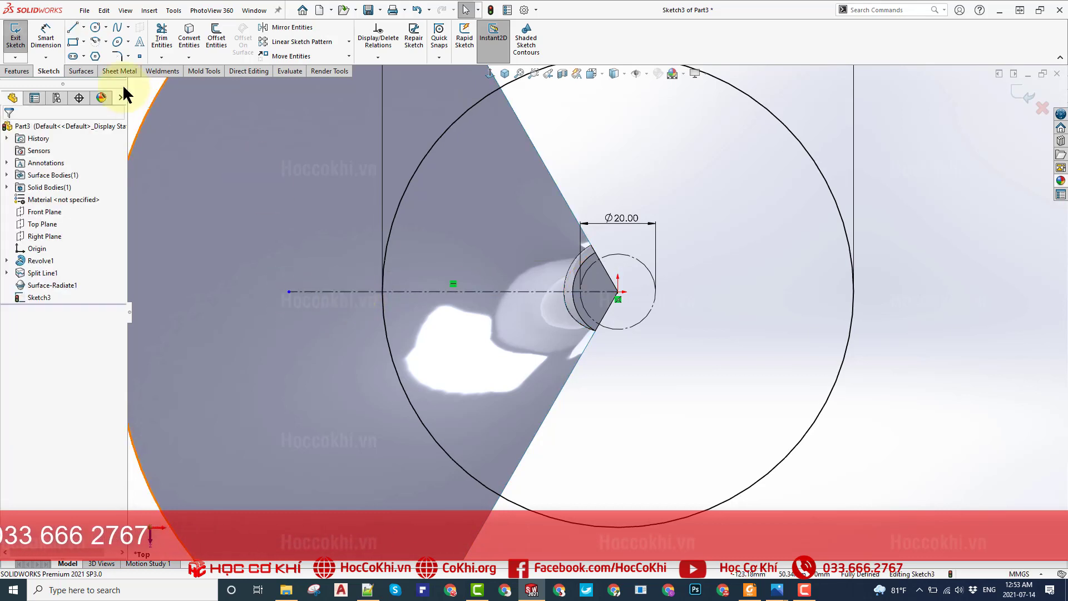
- Draw a horizontal centerline spanning the Ø20 circle's upper part, edge to edge
{"action": "left_click", "coordinate": [84, 27]}
{"action": "left_click", "coordinate": [97, 53]}
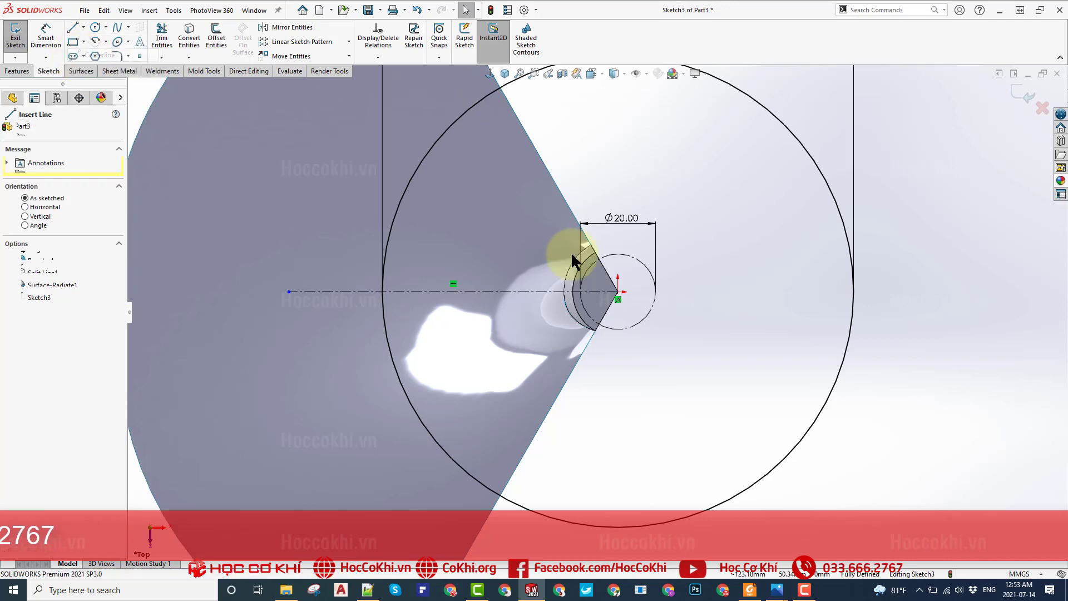
{"action": "scroll", "coordinate": [595, 286], "scroll_direction": "up", "scroll_amount": 3}
{"action": "scroll", "coordinate": [555, 238], "scroll_direction": "up", "scroll_amount": 2}
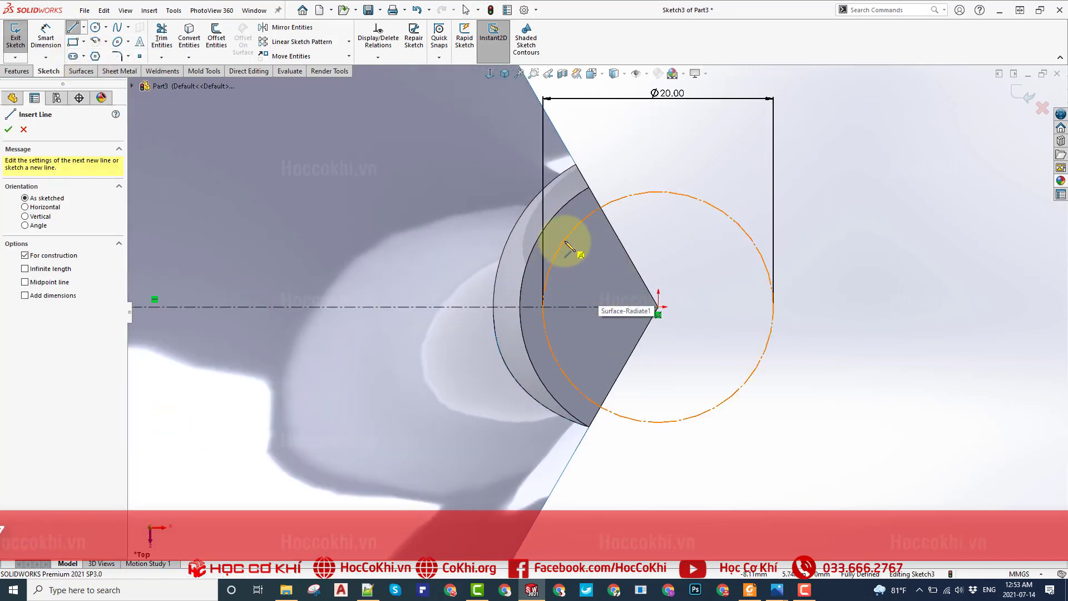
{"action": "left_click", "coordinate": [563, 245]}
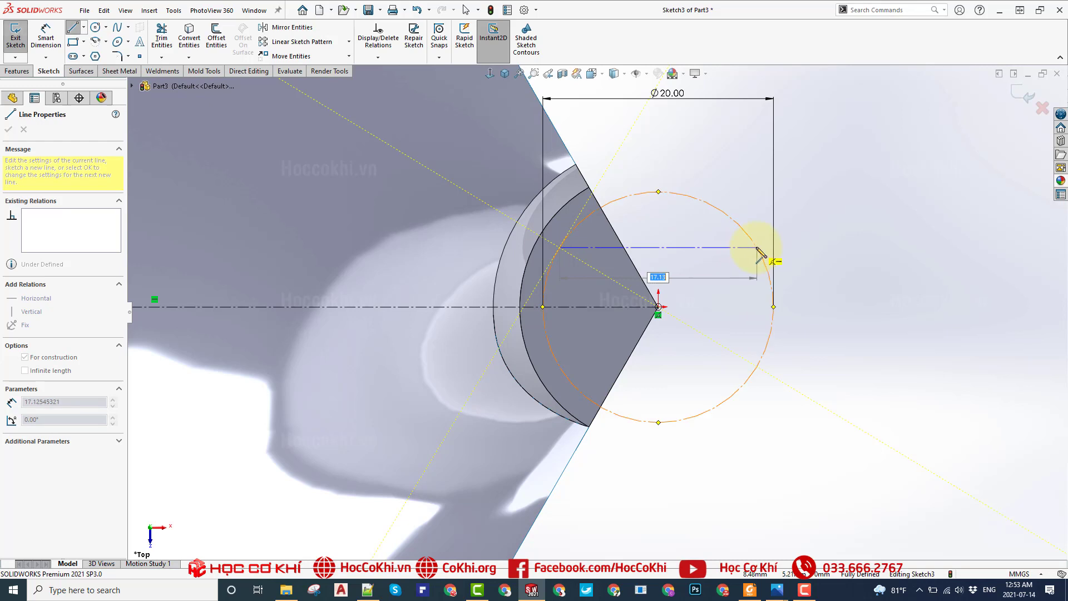
{"action": "left_click", "coordinate": [756, 247]}
{"action": "key", "text": "Escape"}
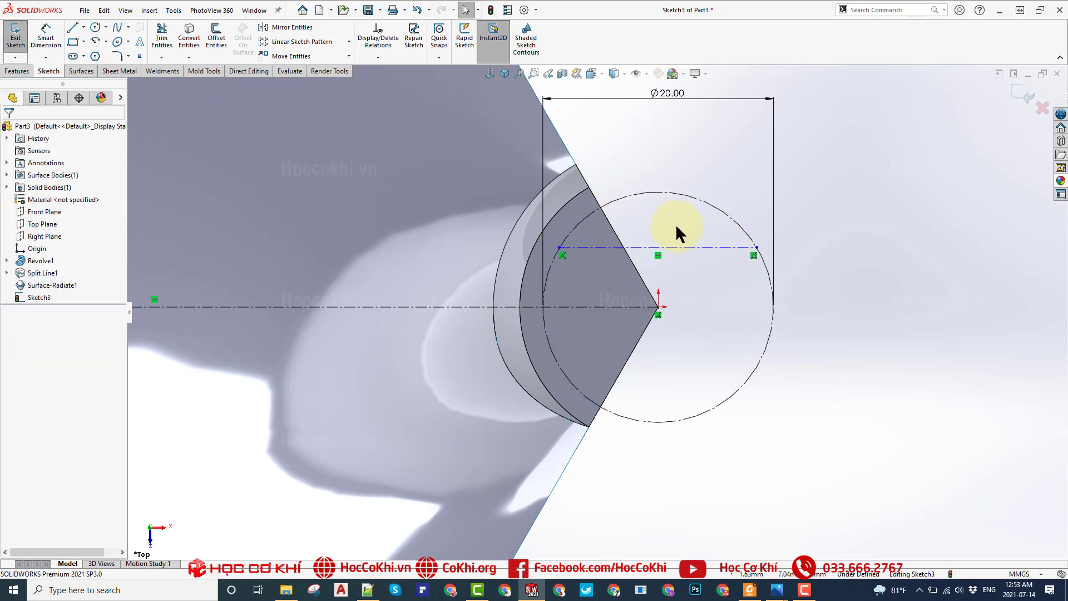
- Start a line on the Ø20 circle, then cancel it
{"action": "left_click", "coordinate": [76, 32]}
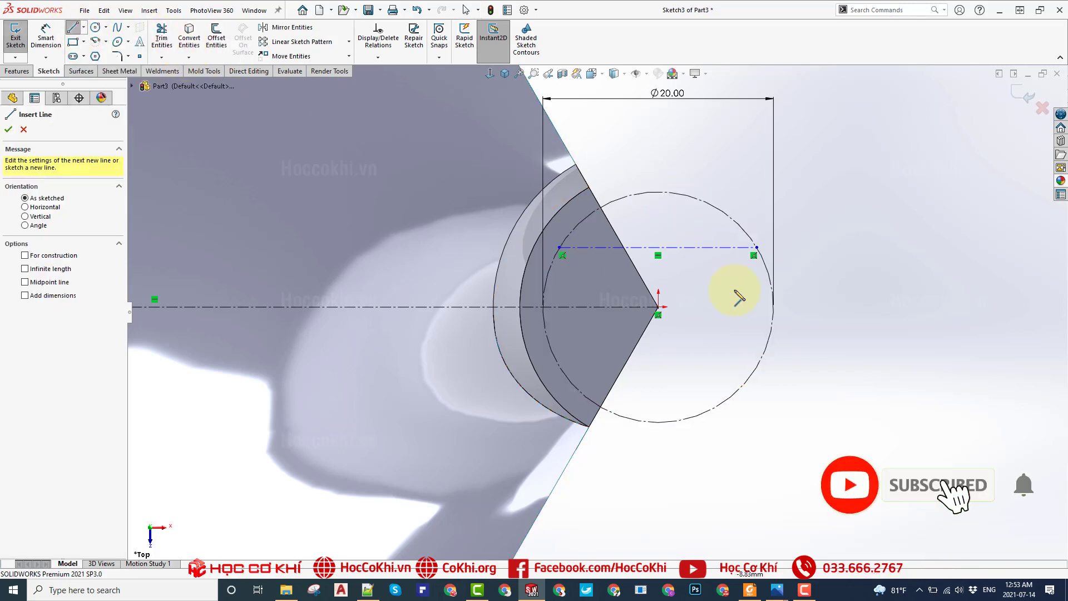
{"action": "scroll", "coordinate": [557, 376], "scroll_direction": "up", "scroll_amount": 3}
{"action": "scroll", "coordinate": [585, 351], "scroll_direction": "down", "scroll_amount": 3}
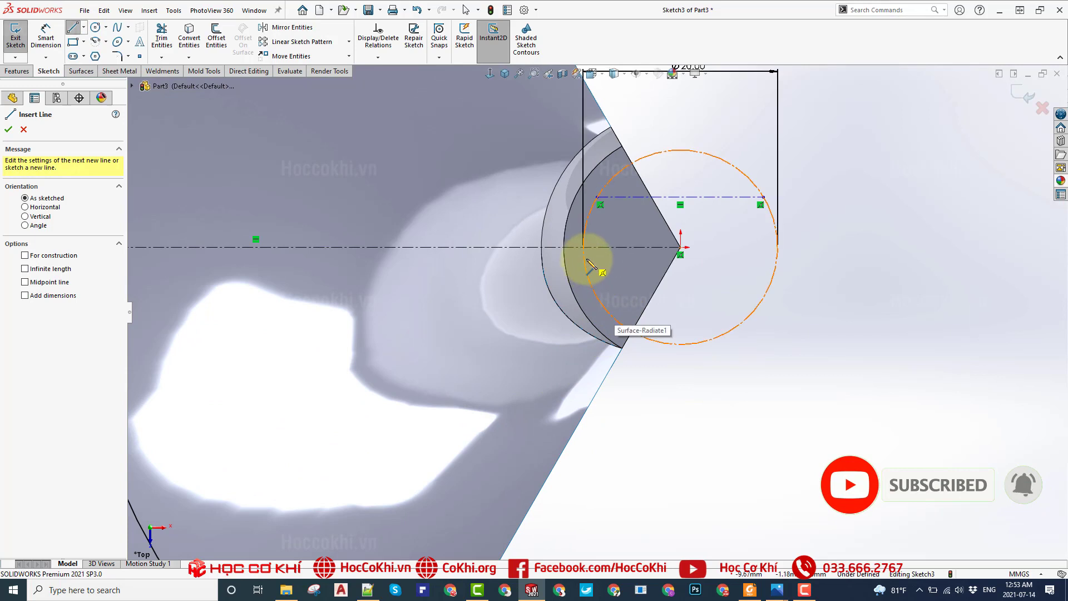
{"action": "left_click", "coordinate": [612, 320]}
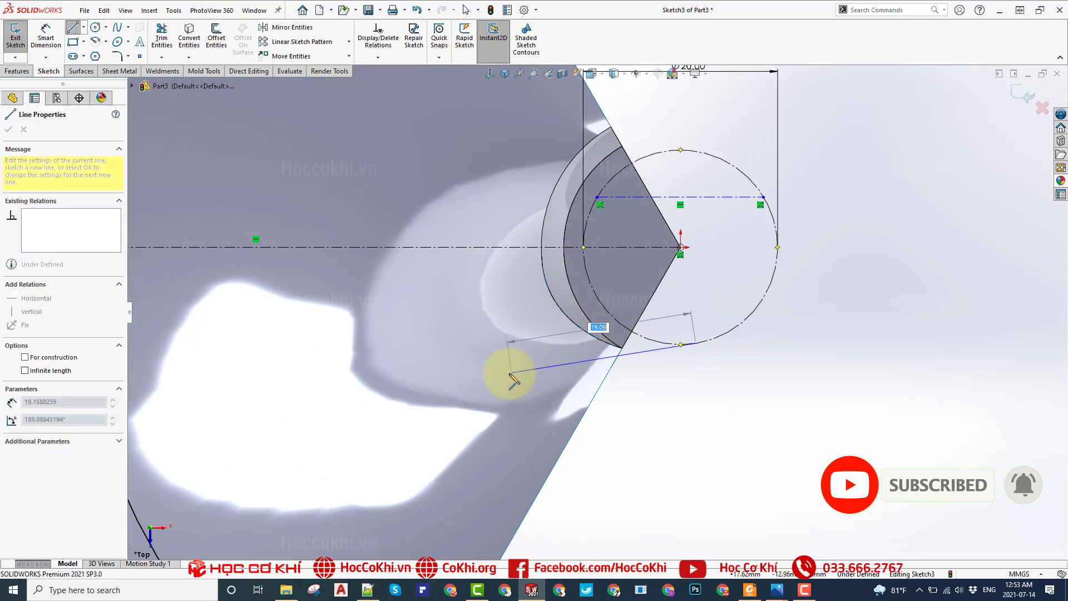
{"action": "scroll", "coordinate": [556, 374], "scroll_direction": "up", "scroll_amount": 2}
{"action": "scroll", "coordinate": [573, 377], "scroll_direction": "down", "scroll_amount": 1}
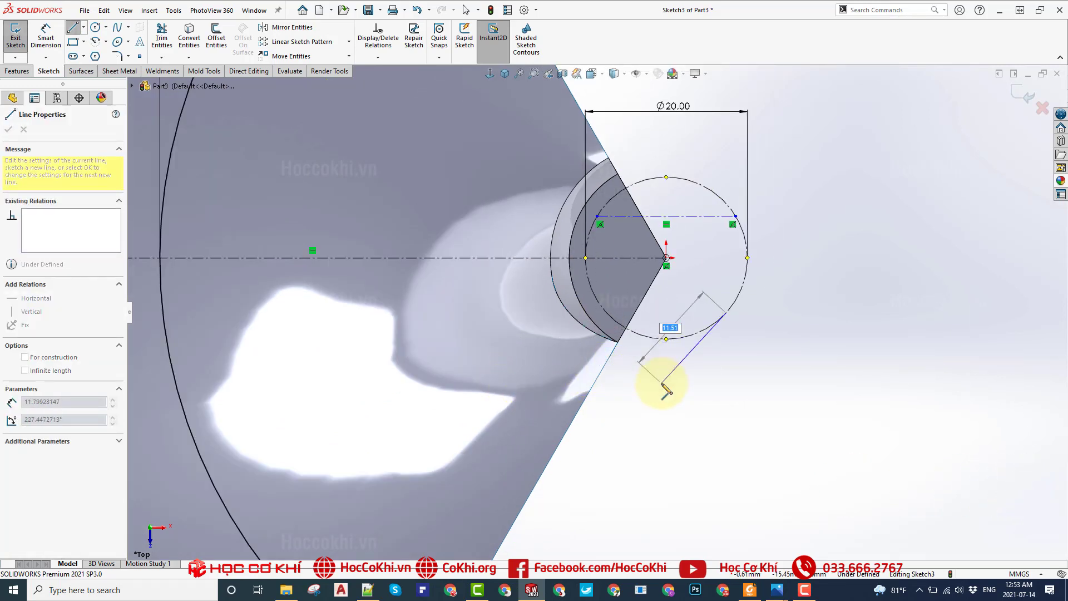
{"action": "key", "text": "Escape"}
- Draw a slanted line out from the Ø20 circle, continuing into a tangent arc ending on the outer circle
{"action": "left_click", "coordinate": [73, 29]}
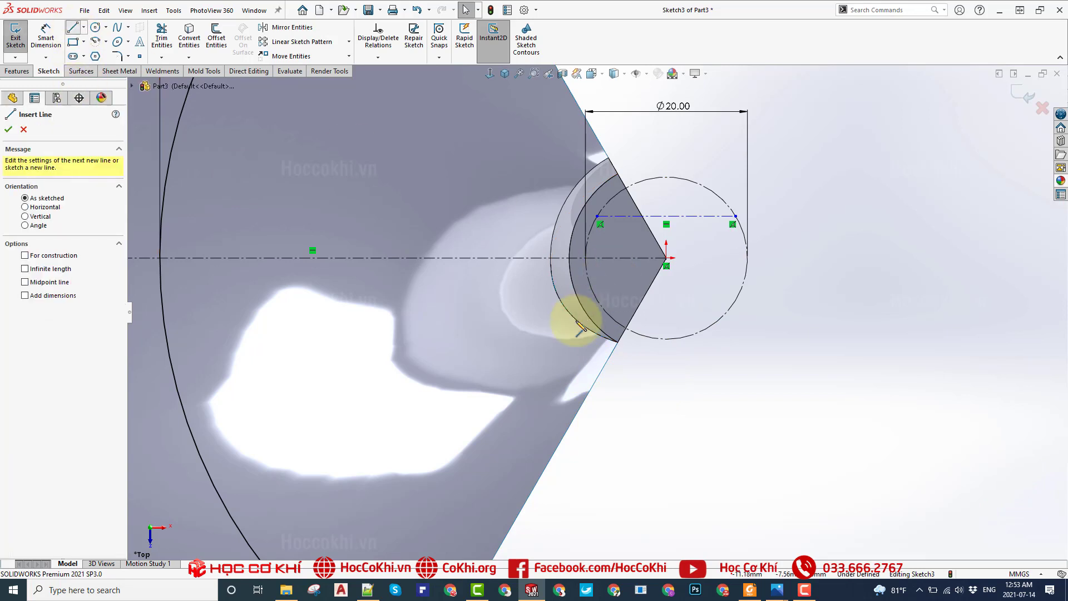
{"action": "left_click", "coordinate": [619, 339]}
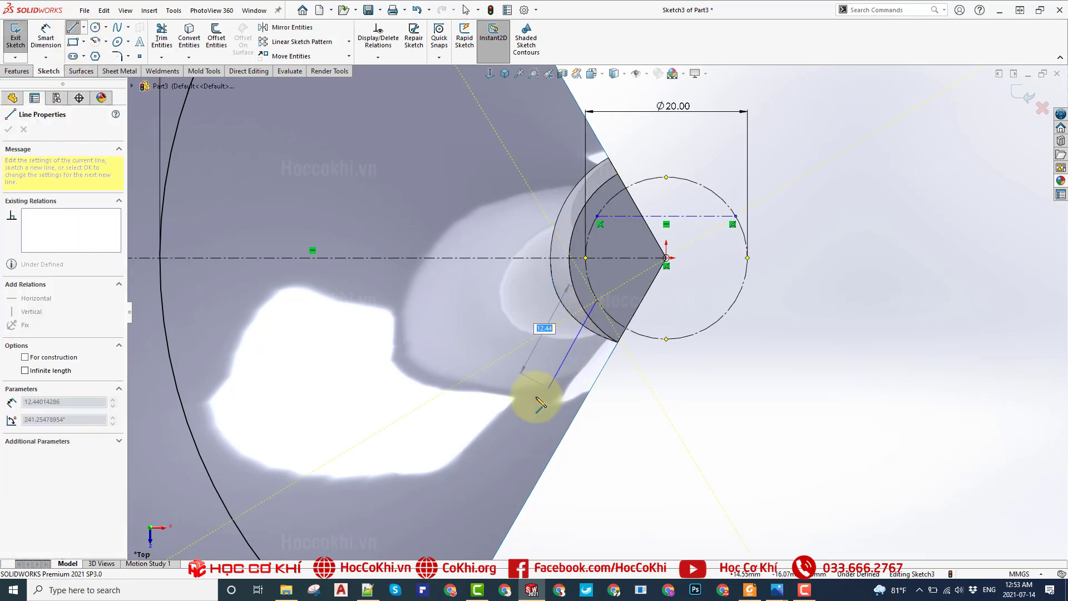
{"action": "left_click", "coordinate": [667, 258]}
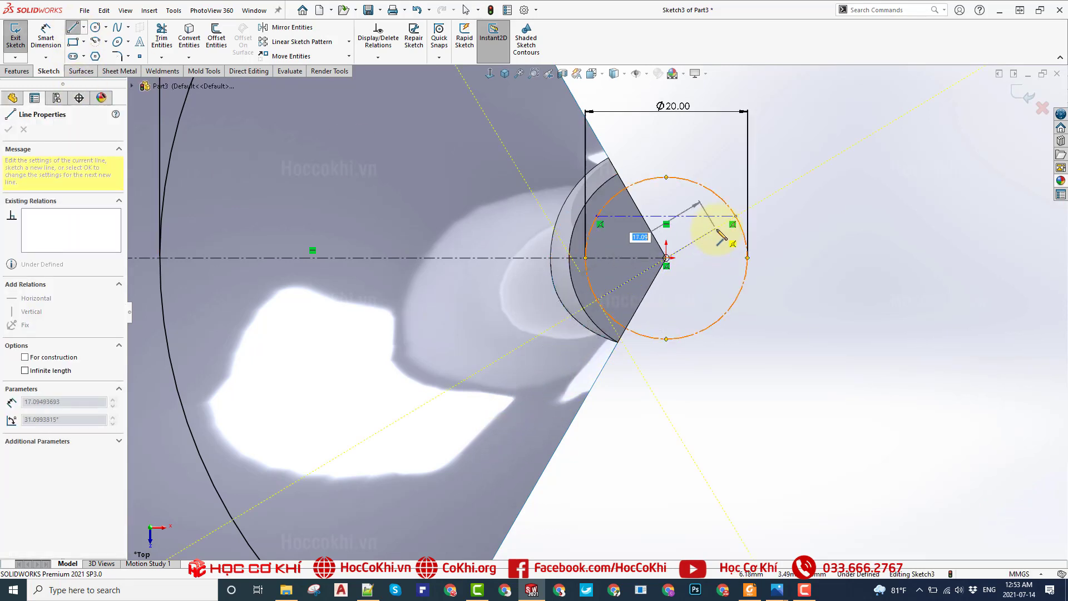
{"action": "left_click", "coordinate": [597, 301]}
{"action": "scroll", "coordinate": [503, 459], "scroll_direction": "up", "scroll_amount": 3}
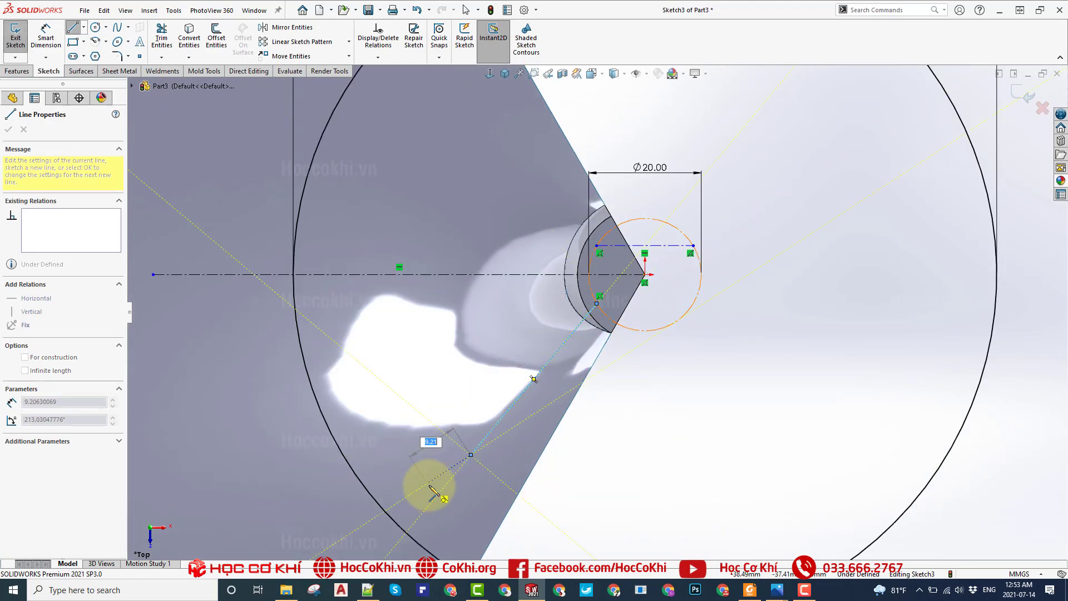
{"action": "left_click", "coordinate": [471, 455]}
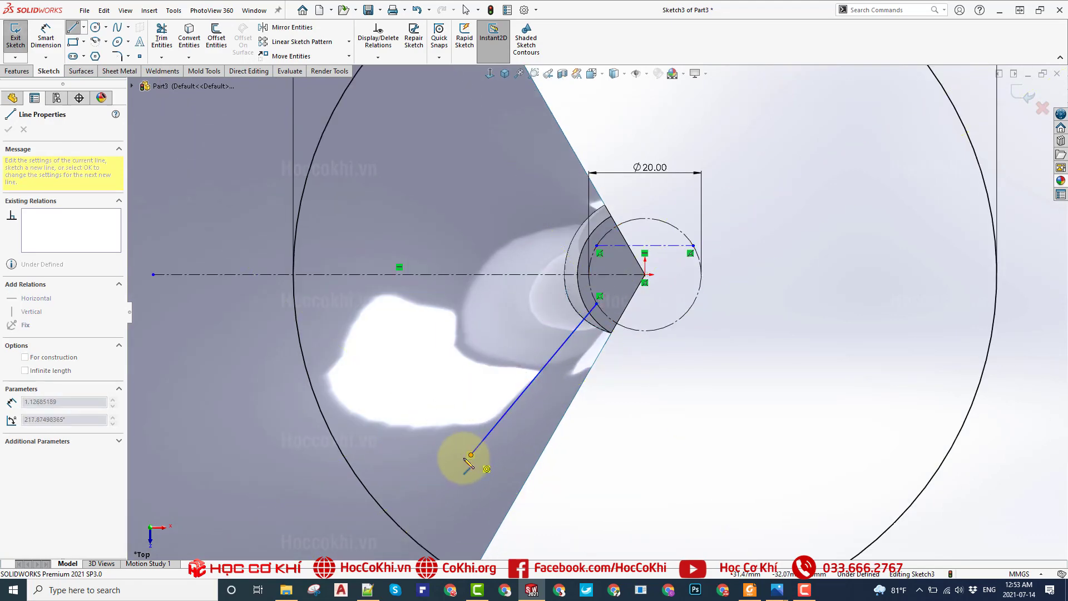
{"action": "left_click", "coordinate": [342, 452]}
{"action": "key", "text": "Escape"}
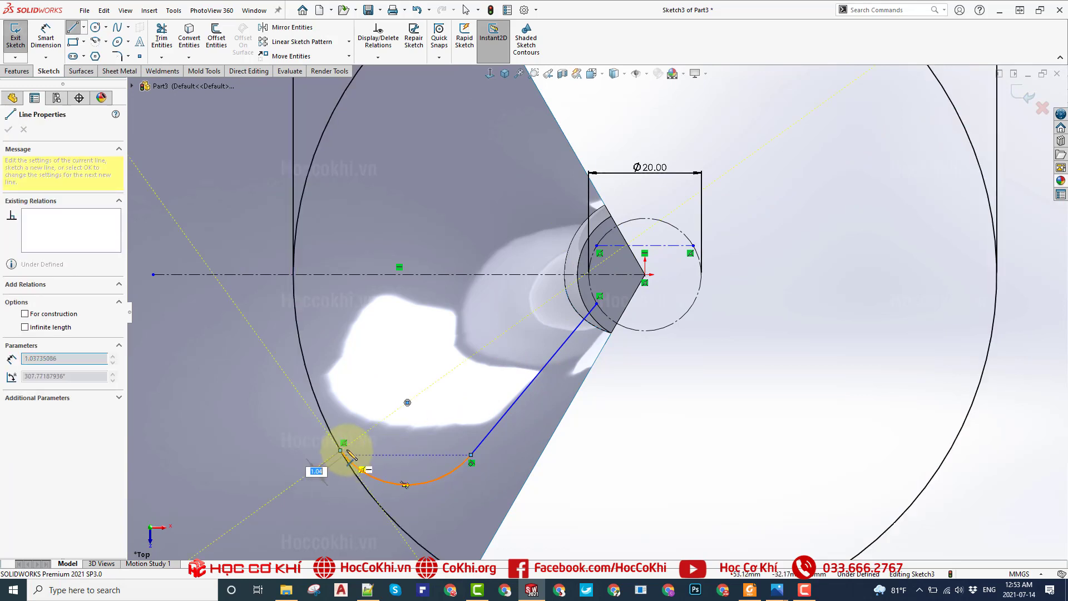
{"action": "key", "text": "Escape"}
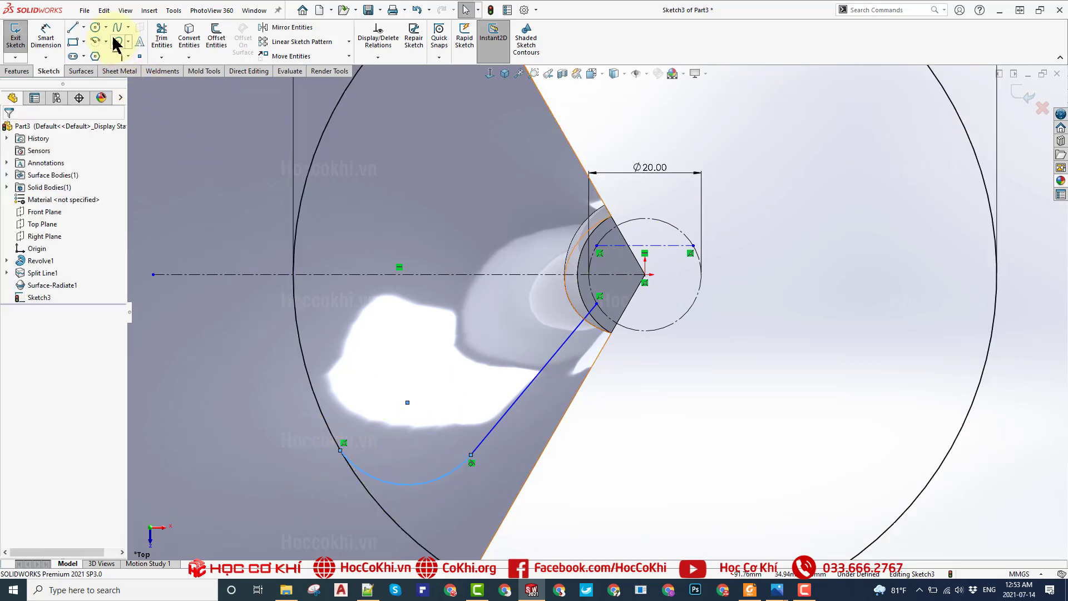
- Draw a three-point arc from the construction line's end, curving up and left
{"action": "left_click", "coordinate": [96, 42]}
{"action": "left_click", "coordinate": [87, 172]}
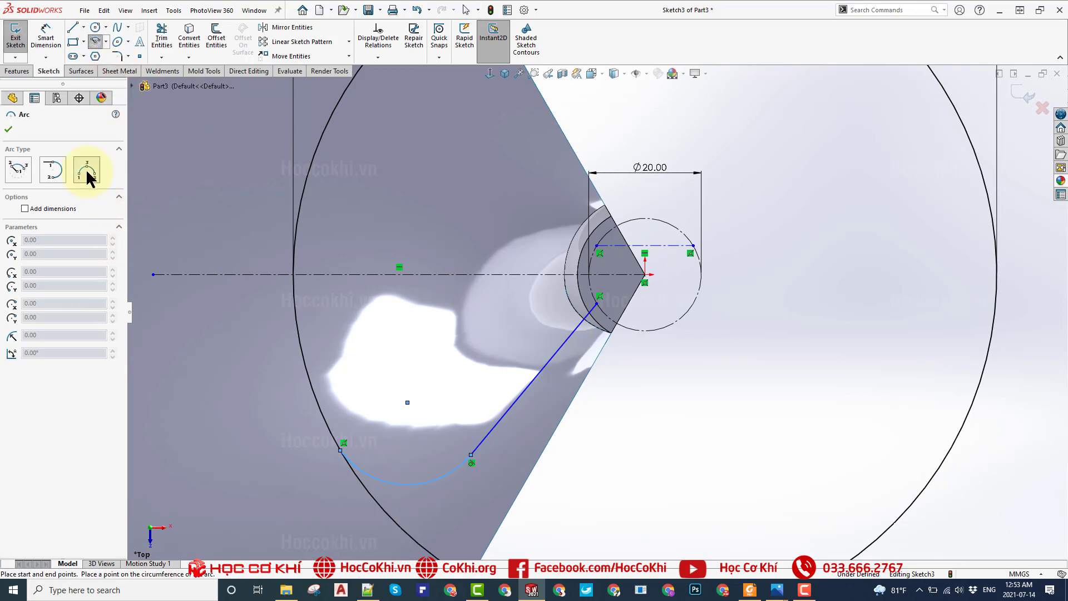
{"action": "scroll", "coordinate": [568, 231], "scroll_direction": "down", "scroll_amount": 3}
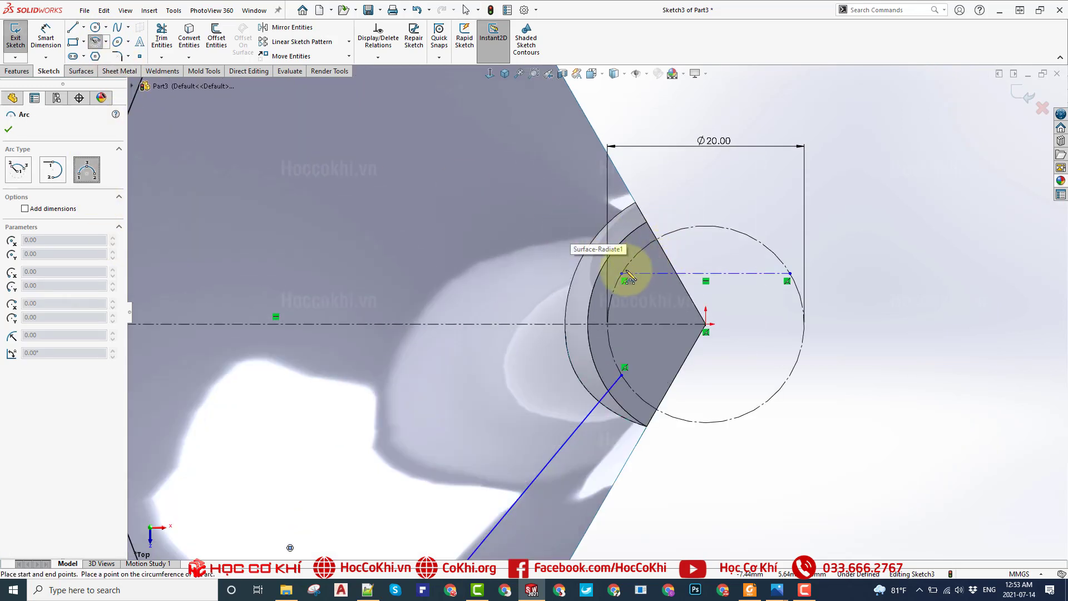
{"action": "left_click", "coordinate": [622, 273]}
{"action": "left_click", "coordinate": [514, 177]}
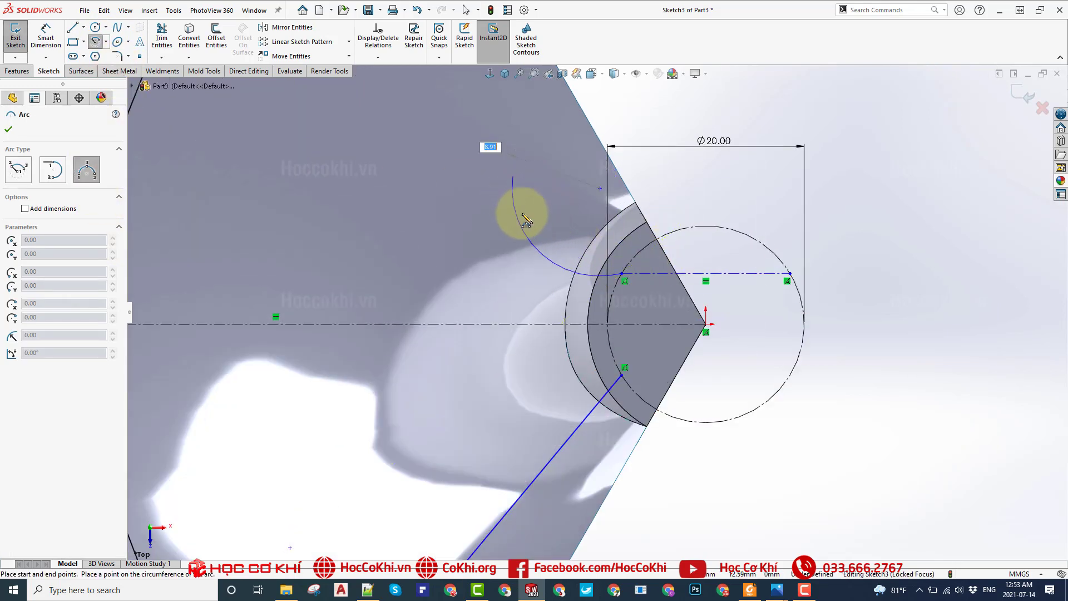
{"action": "left_click", "coordinate": [537, 234]}
{"action": "key", "text": "Escape"}
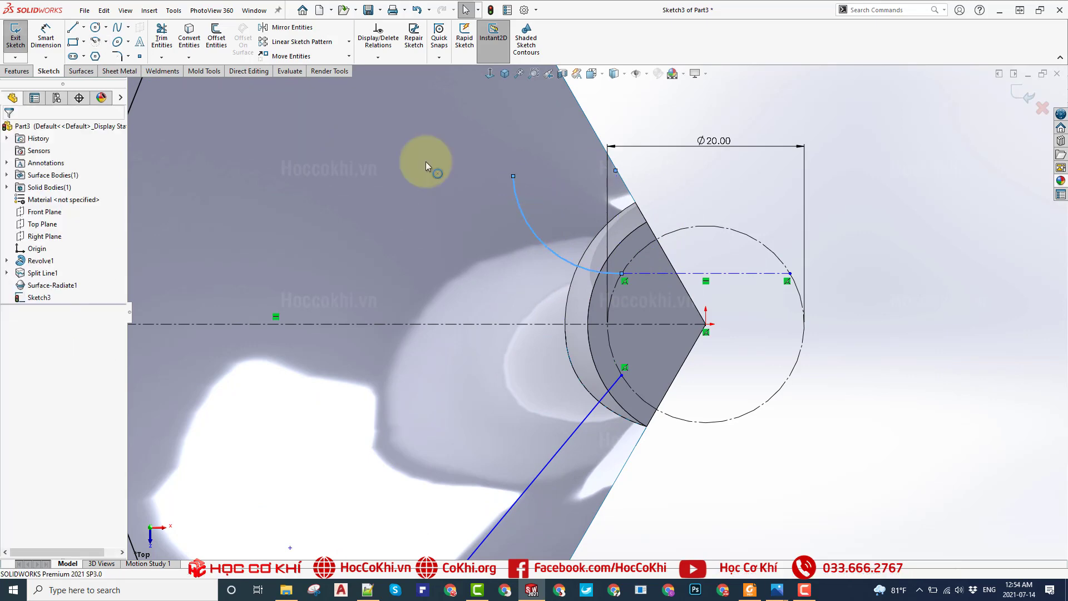
- Draw the upper straight edge from the arc's end, finishing in a rounded tip on the outer circle
{"action": "left_click", "coordinate": [73, 28]}
{"action": "scroll", "coordinate": [556, 158], "scroll_direction": "up", "scroll_amount": 3}
{"action": "scroll", "coordinate": [563, 149], "scroll_direction": "down", "scroll_amount": 3}
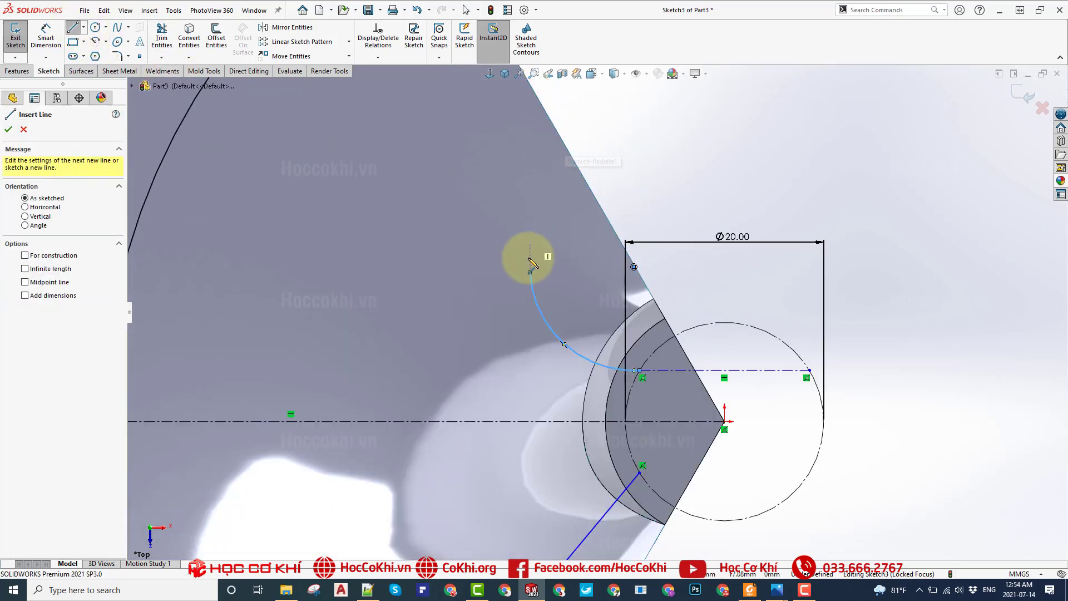
{"action": "left_click", "coordinate": [530, 272]}
{"action": "scroll", "coordinate": [492, 176], "scroll_direction": "up", "scroll_amount": 2}
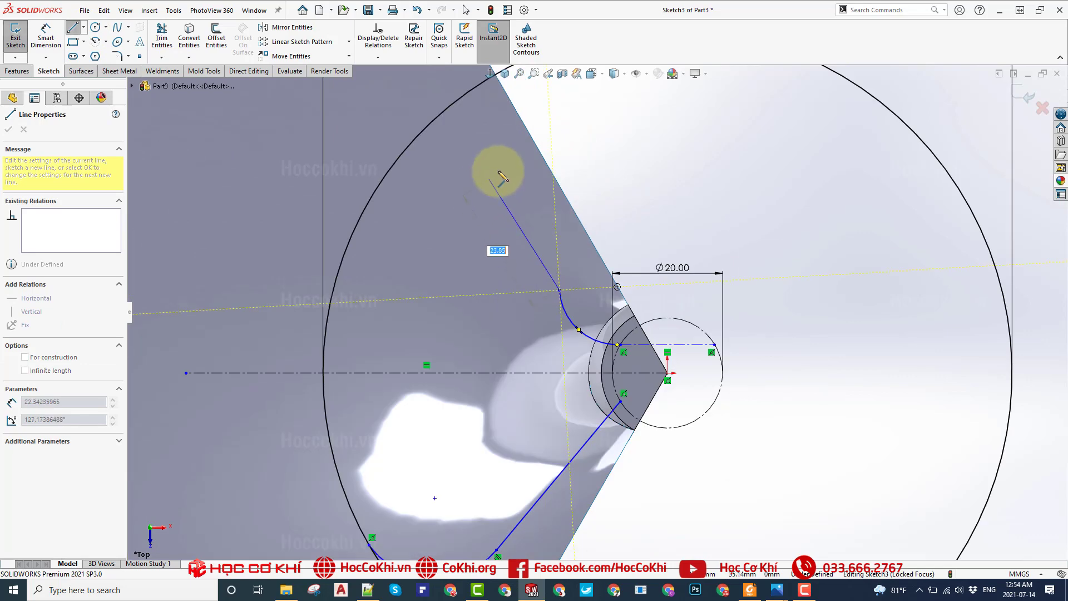
{"action": "left_click", "coordinate": [497, 165]}
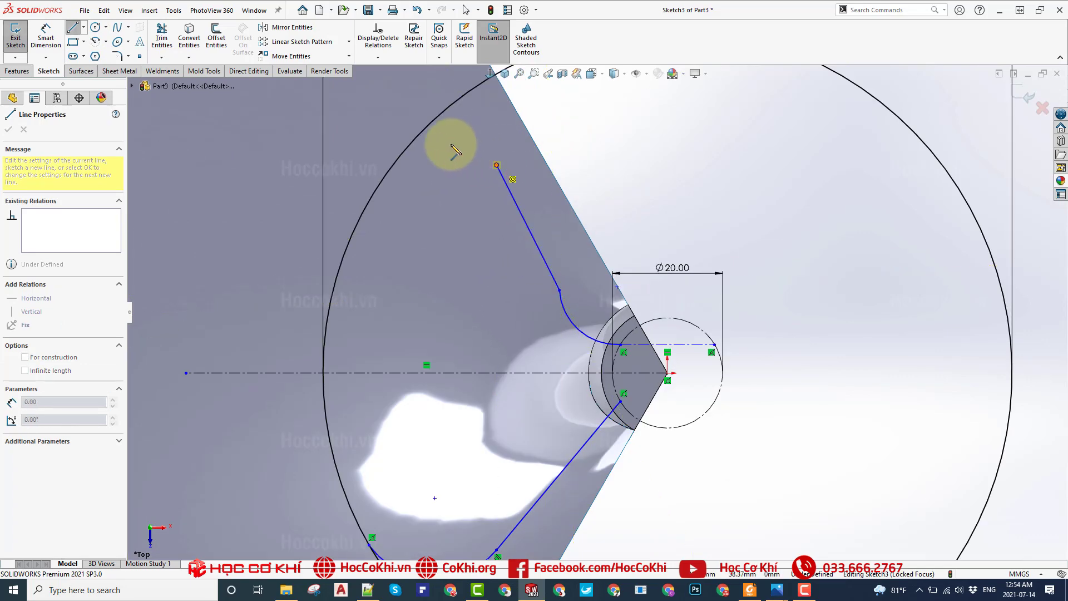
{"action": "left_click", "coordinate": [411, 144]}
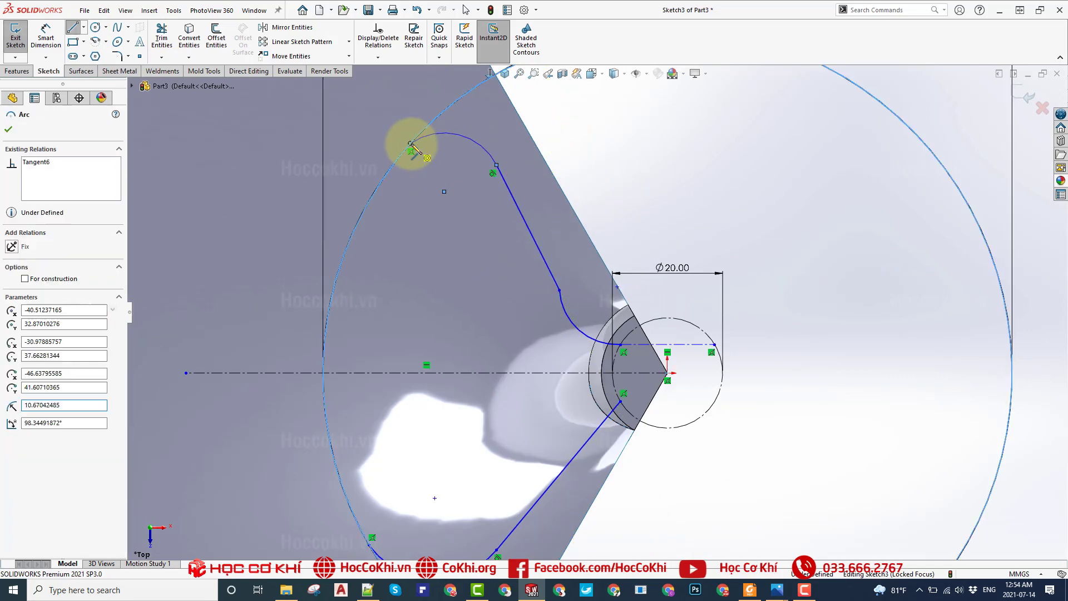
{"action": "key", "text": "Escape"}
{"action": "scroll", "coordinate": [636, 181], "scroll_direction": "up", "scroll_amount": 2}
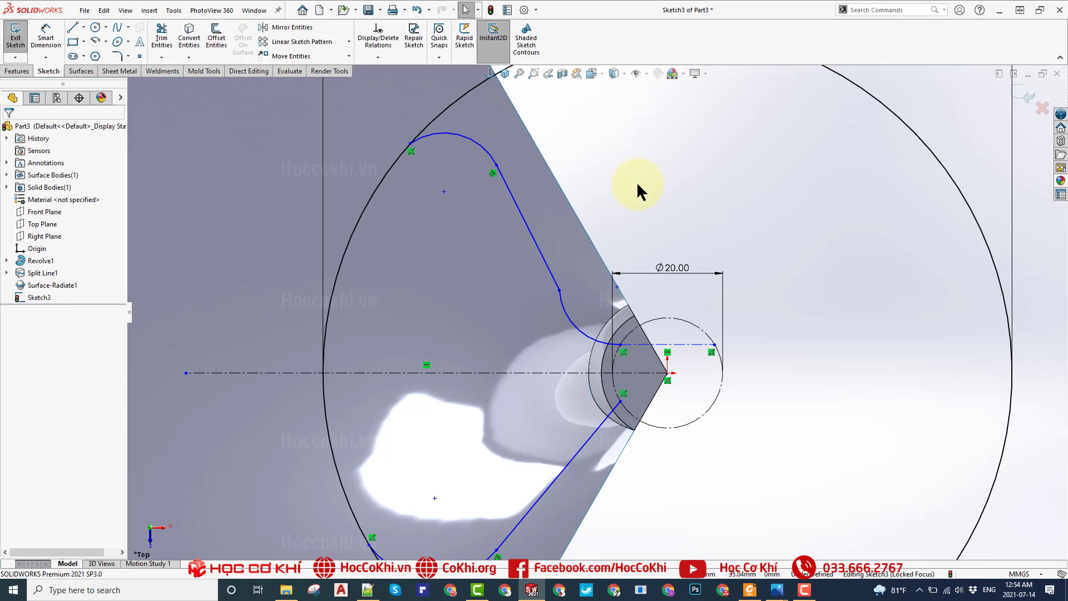
- Draw a centerline from the tip arc's centre to the hub centre
{"action": "left_click", "coordinate": [84, 26]}
{"action": "left_click", "coordinate": [89, 53]}
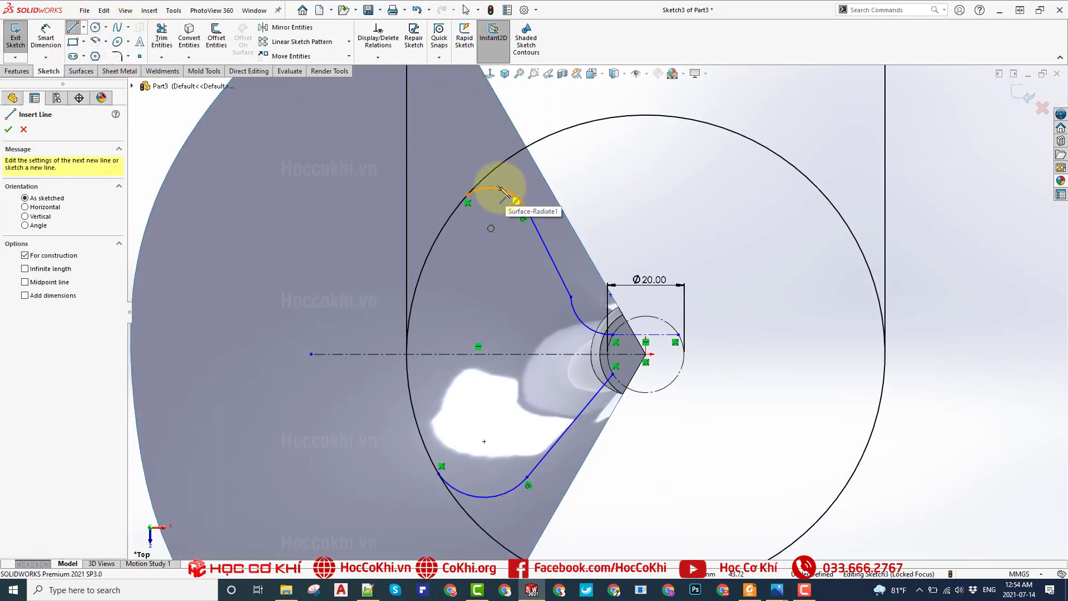
{"action": "left_click", "coordinate": [491, 228]}
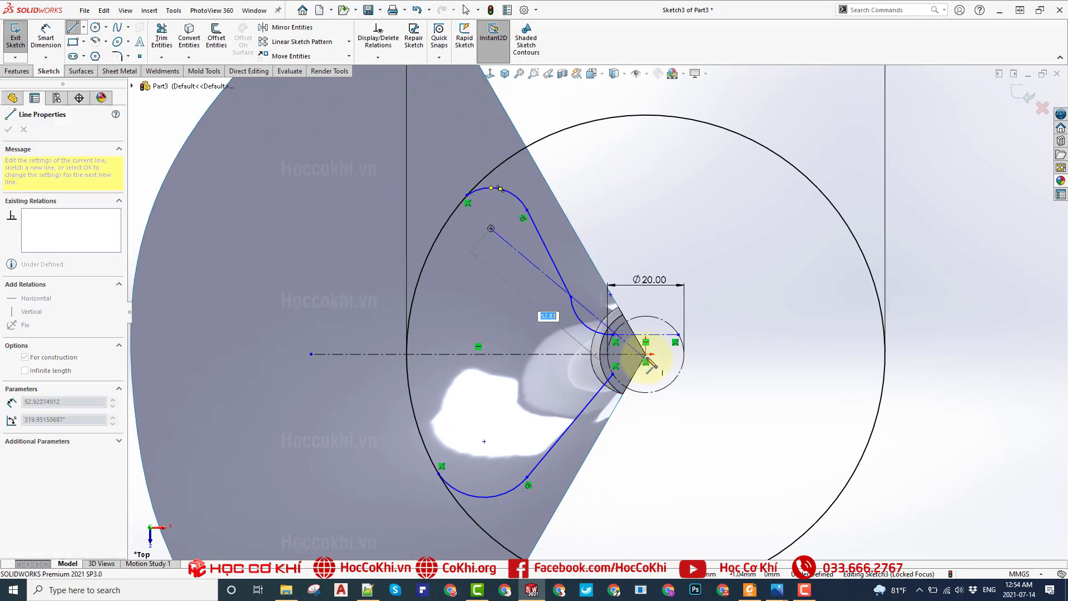
{"action": "scroll", "coordinate": [649, 360], "scroll_direction": "down", "scroll_amount": 3}
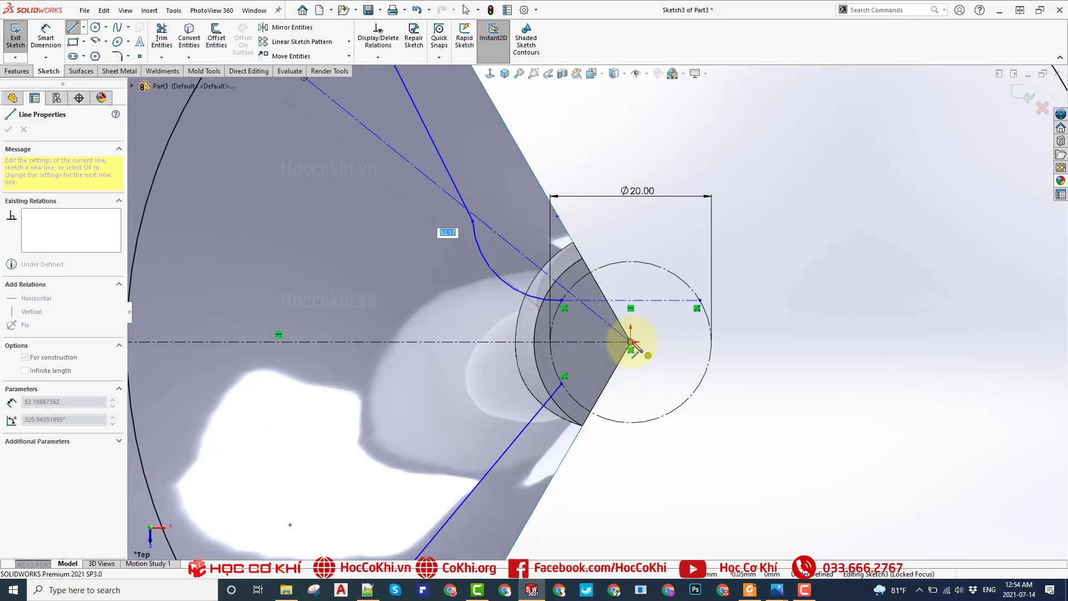
{"action": "left_click", "coordinate": [630, 341]}
{"action": "key", "text": "Escape"}
{"action": "scroll", "coordinate": [612, 289], "scroll_direction": "up", "scroll_amount": 1}
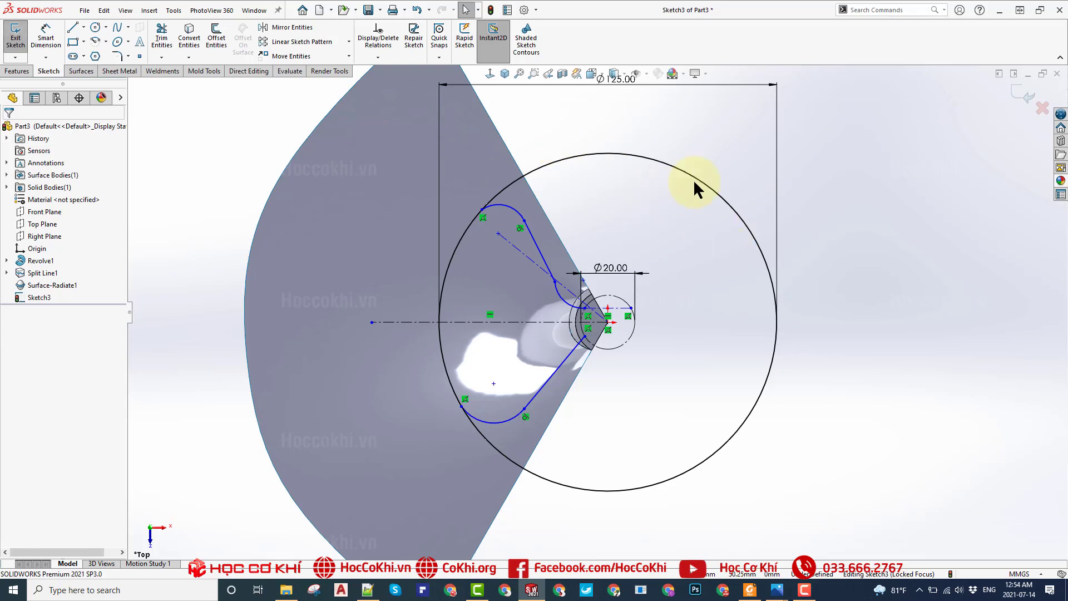
- Power-trim away the right part of the Ø125 circle
{"action": "left_click", "coordinate": [167, 37]}
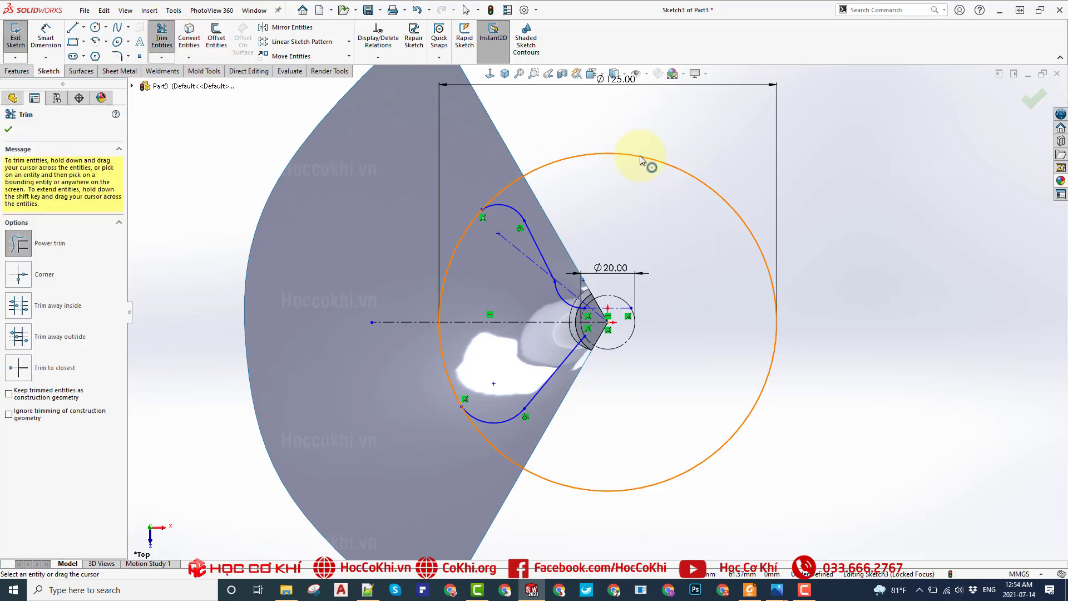
{"action": "left_click_drag", "start_coordinate": [640, 205], "coordinate": [686, 146]}
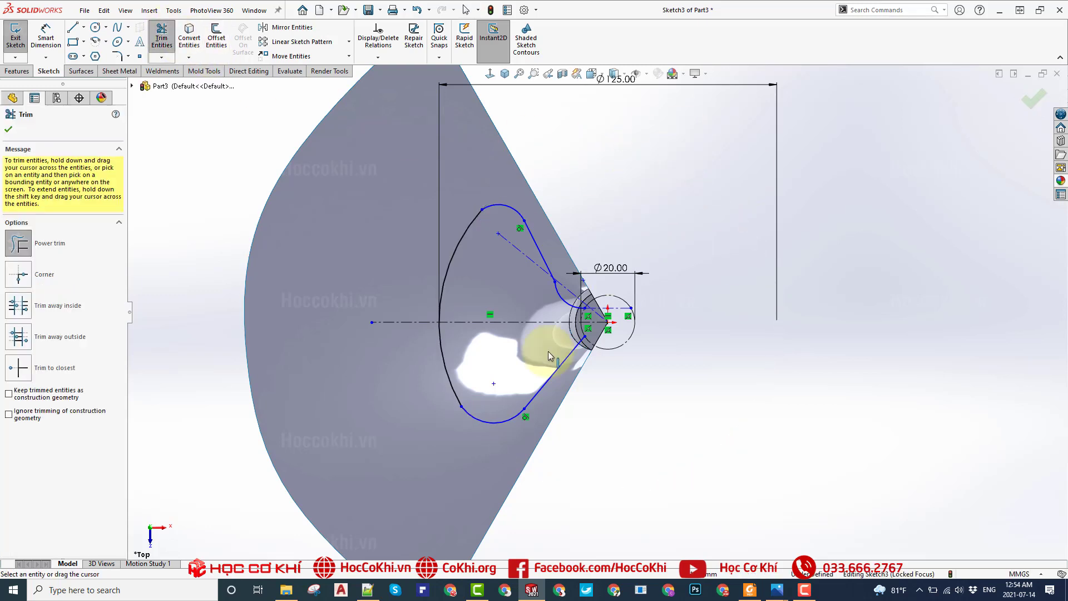
{"action": "scroll", "coordinate": [543, 351], "scroll_direction": "down", "scroll_amount": 2}
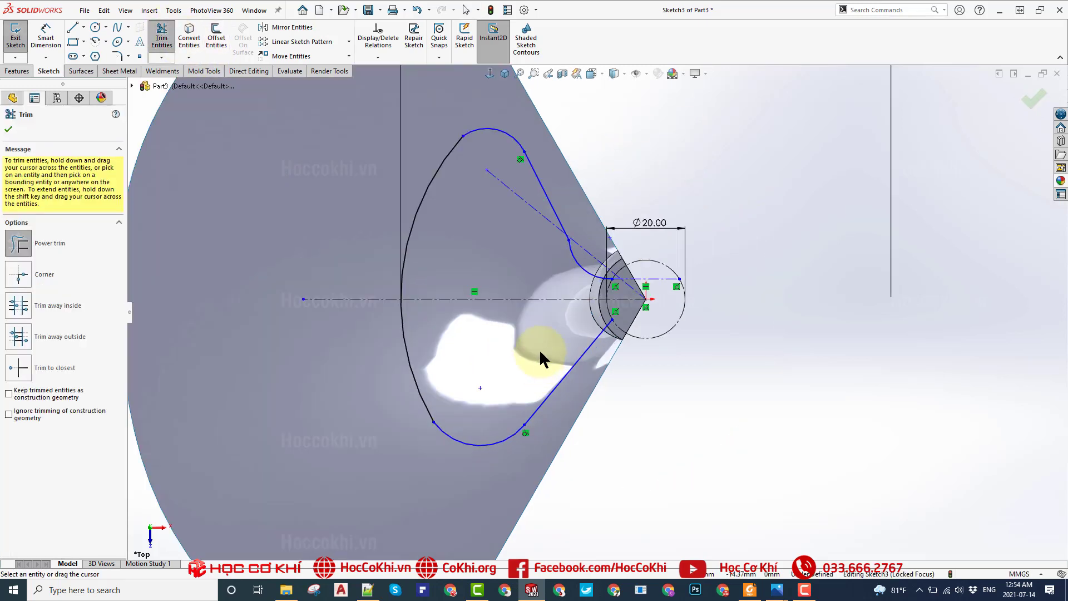
- Dimension the construction line at 34° and the lower slanted line at 30° from the horizontal centerline
{"action": "left_click", "coordinate": [47, 40]}
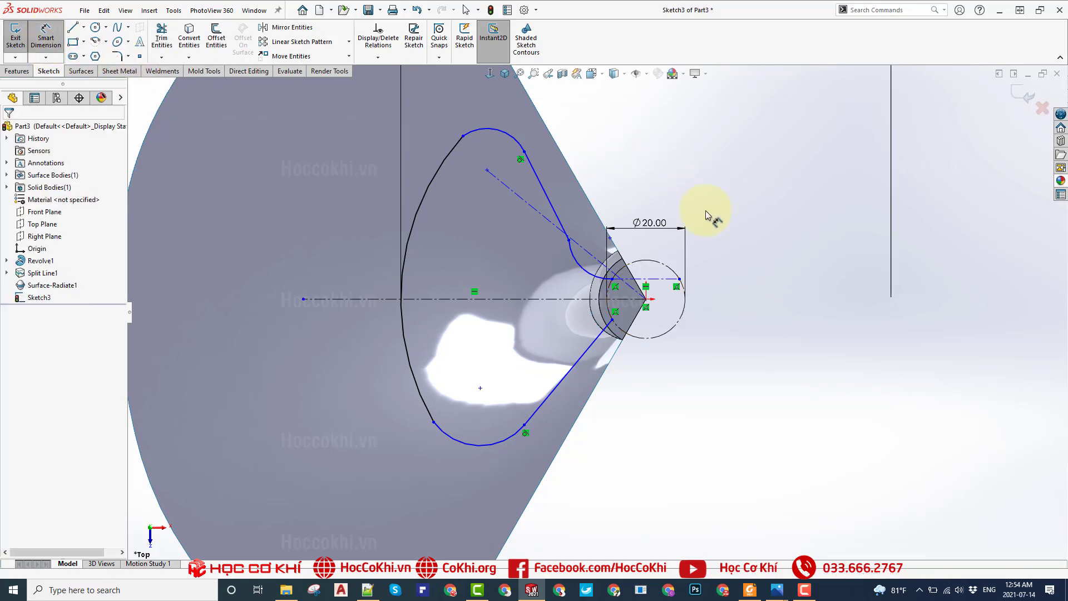
{"action": "scroll", "coordinate": [579, 247], "scroll_direction": "down", "scroll_amount": 1}
{"action": "left_click", "coordinate": [541, 216]}
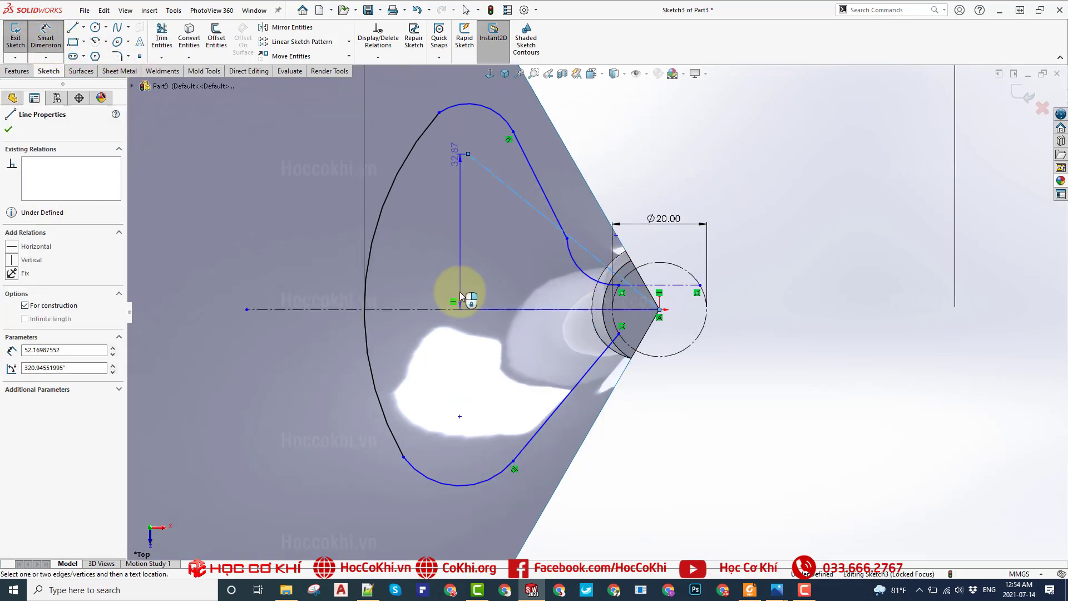
{"action": "left_click", "coordinate": [465, 308]}
{"action": "left_click", "coordinate": [445, 243]}
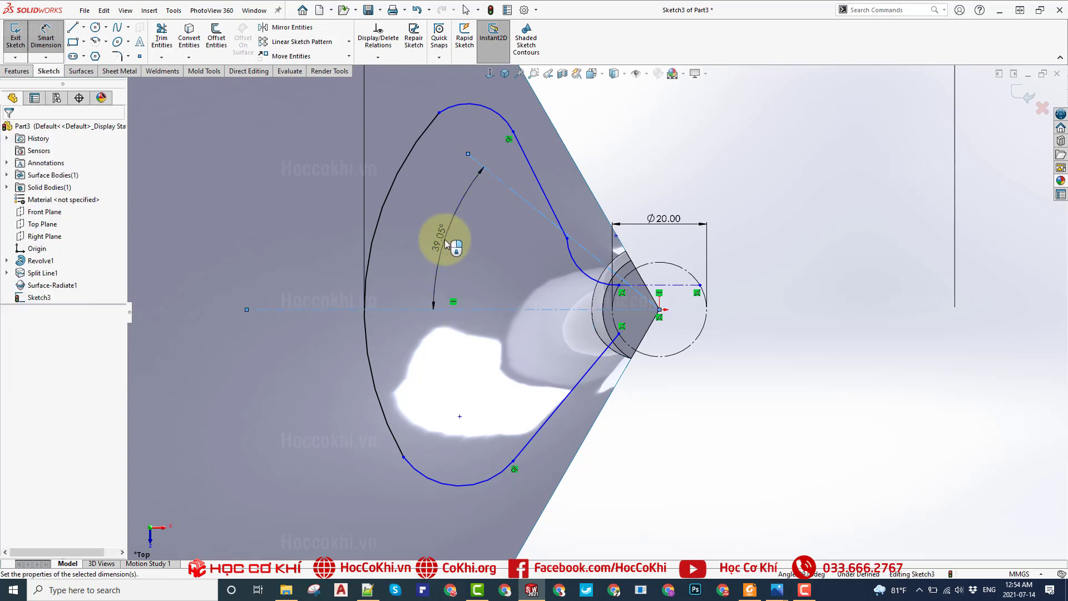
{"action": "type", "text": "34"}
{"action": "key", "text": "Return"}
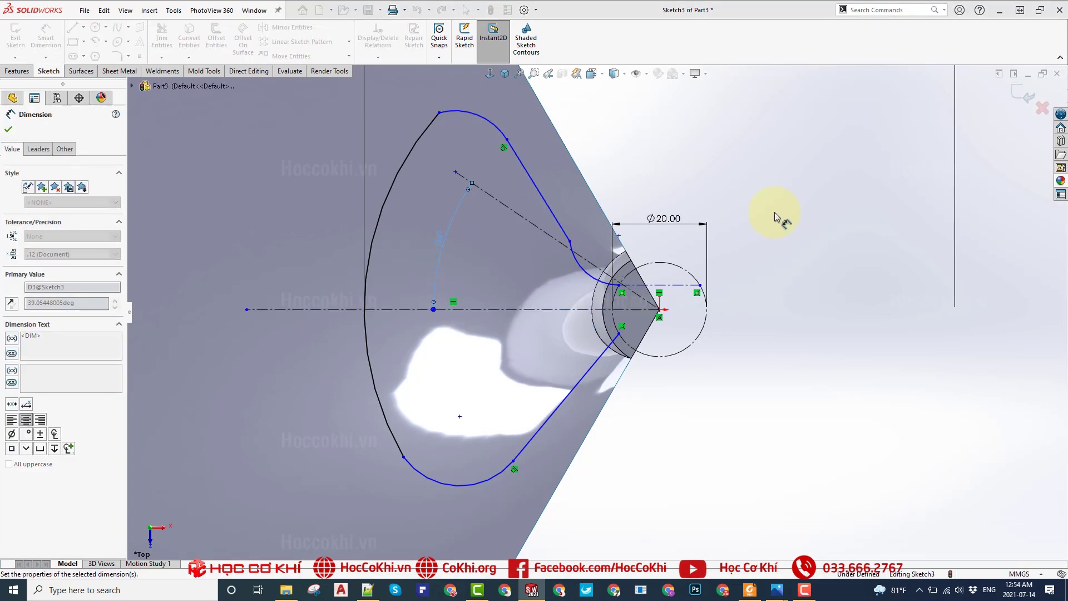
{"action": "left_click", "coordinate": [533, 309]}
{"action": "left_click", "coordinate": [571, 393]}
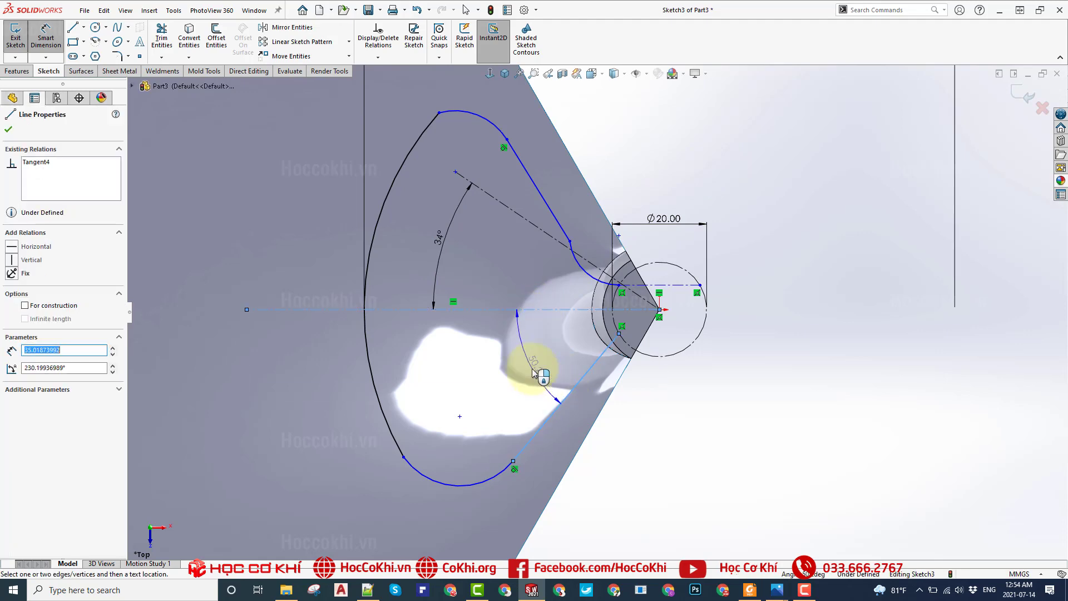
{"action": "left_click", "coordinate": [535, 370]}
{"action": "type", "text": "30"}
{"action": "key", "text": "Return"}
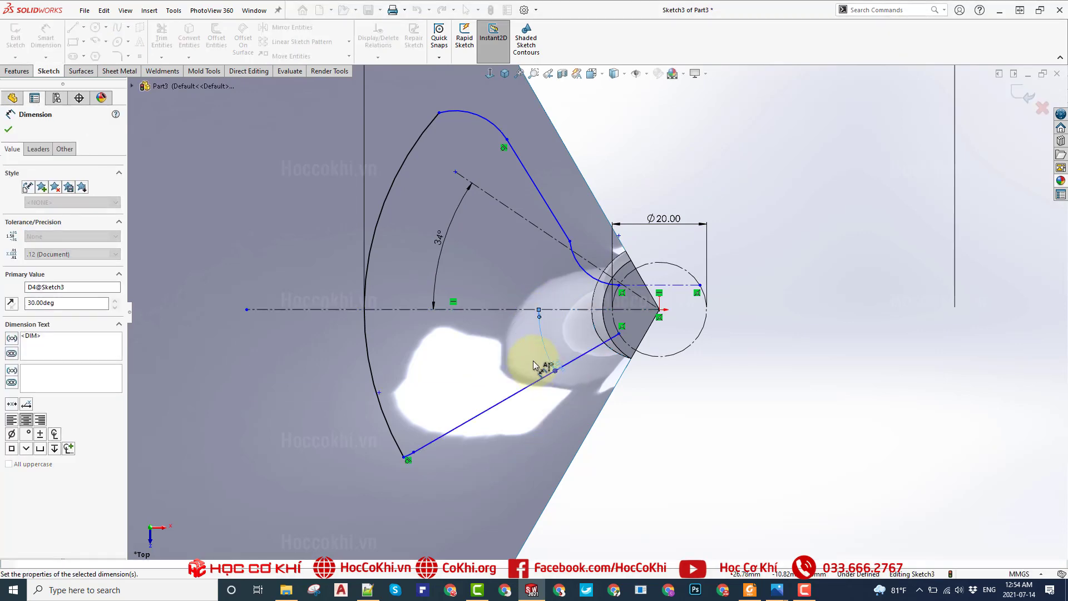
- Set the lower line's 7.50 offset from the centerline and the lower arc's radius to 23 mm
{"action": "scroll", "coordinate": [501, 401], "scroll_direction": "down", "scroll_amount": 2}
{"action": "scroll", "coordinate": [691, 334], "scroll_direction": "down", "scroll_amount": 2}
{"action": "scroll", "coordinate": [744, 292], "scroll_direction": "down", "scroll_amount": 1}
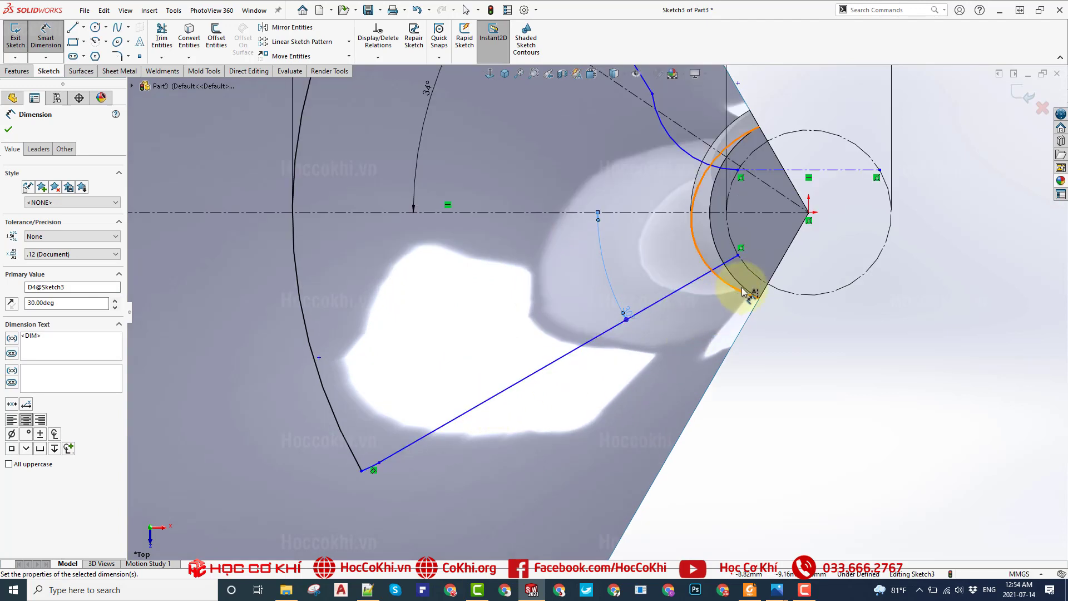
{"action": "left_click", "coordinate": [738, 256]}
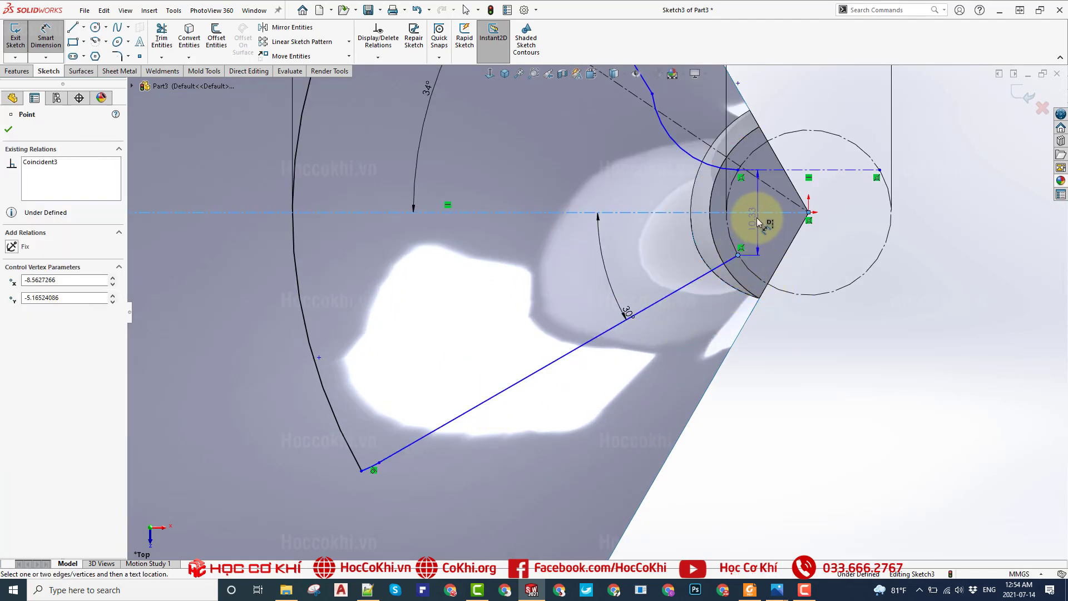
{"action": "left_click", "coordinate": [755, 213]}
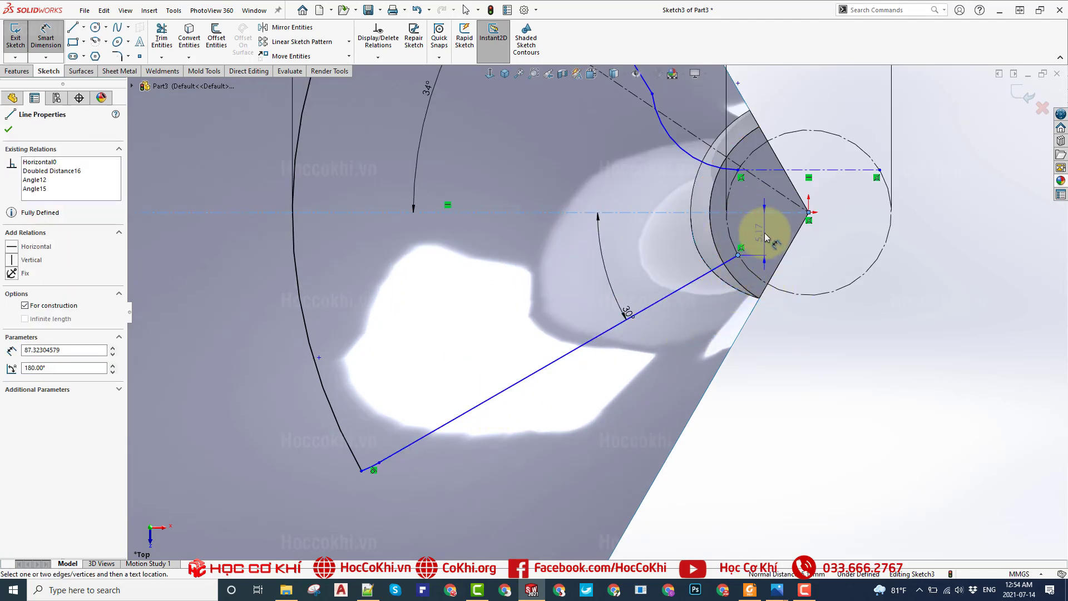
{"action": "left_click", "coordinate": [765, 232]}
{"action": "type", "text": "7.5"}
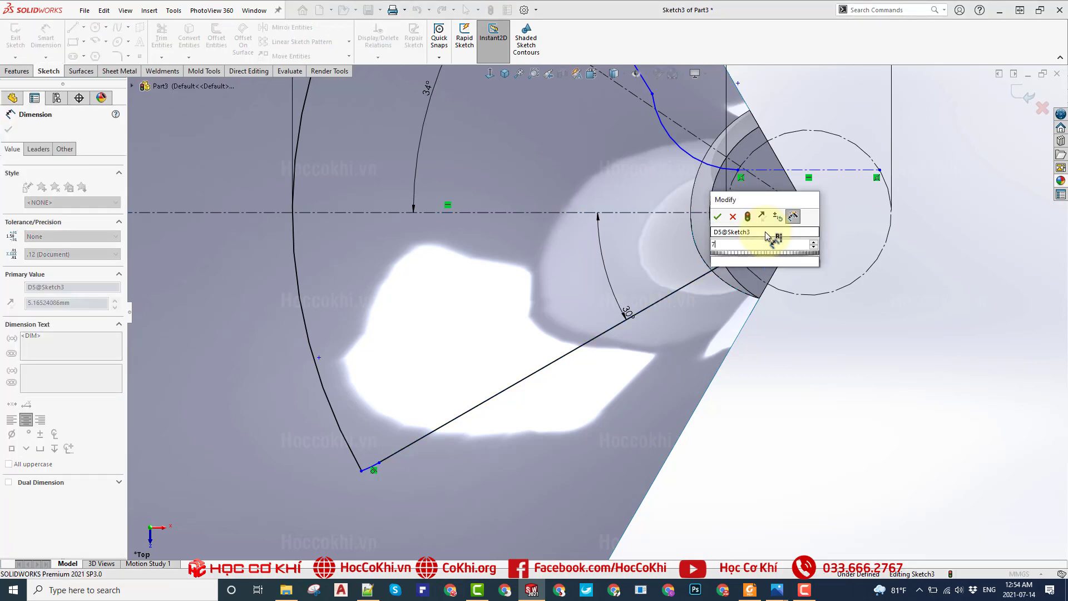
{"action": "key", "text": "Return"}
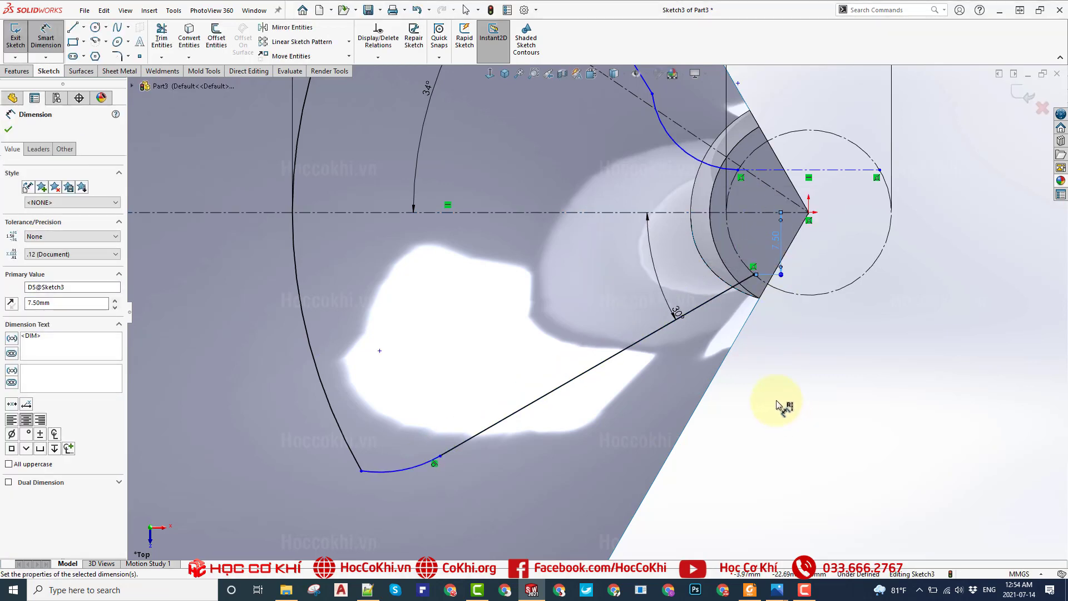
{"action": "left_click", "coordinate": [778, 404]}
{"action": "left_click", "coordinate": [389, 476]}
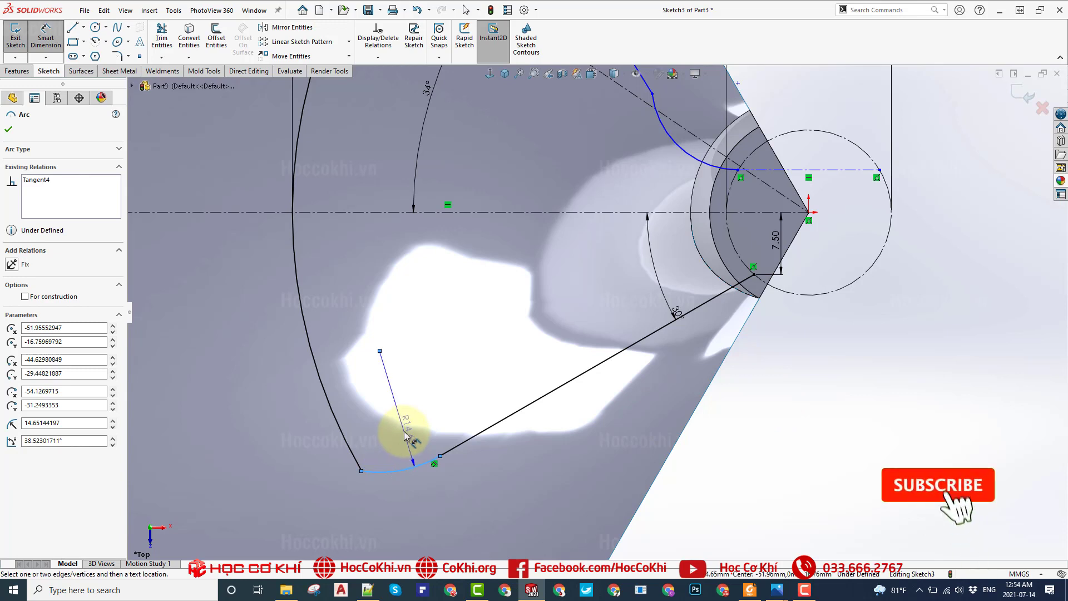
{"action": "left_click", "coordinate": [405, 435]}
{"action": "type", "text": "23"}
{"action": "key", "text": "Return"}
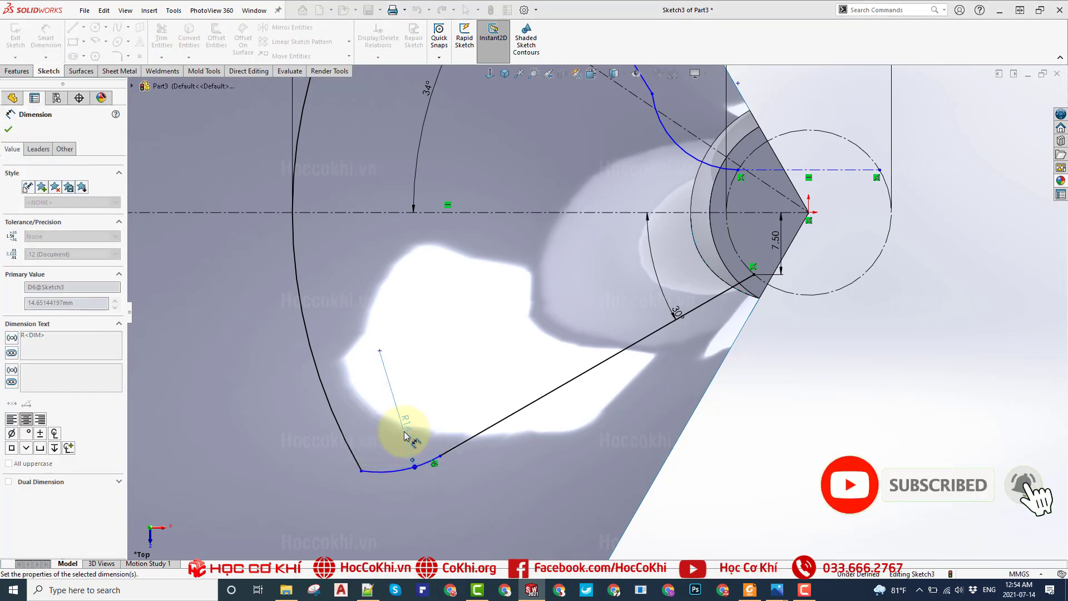
- Dimension the upper horizontal centerline 5.00 from the central one
{"action": "scroll", "coordinate": [611, 318], "scroll_direction": "up", "scroll_amount": 3}
{"action": "scroll", "coordinate": [590, 356], "scroll_direction": "down", "scroll_amount": 1}
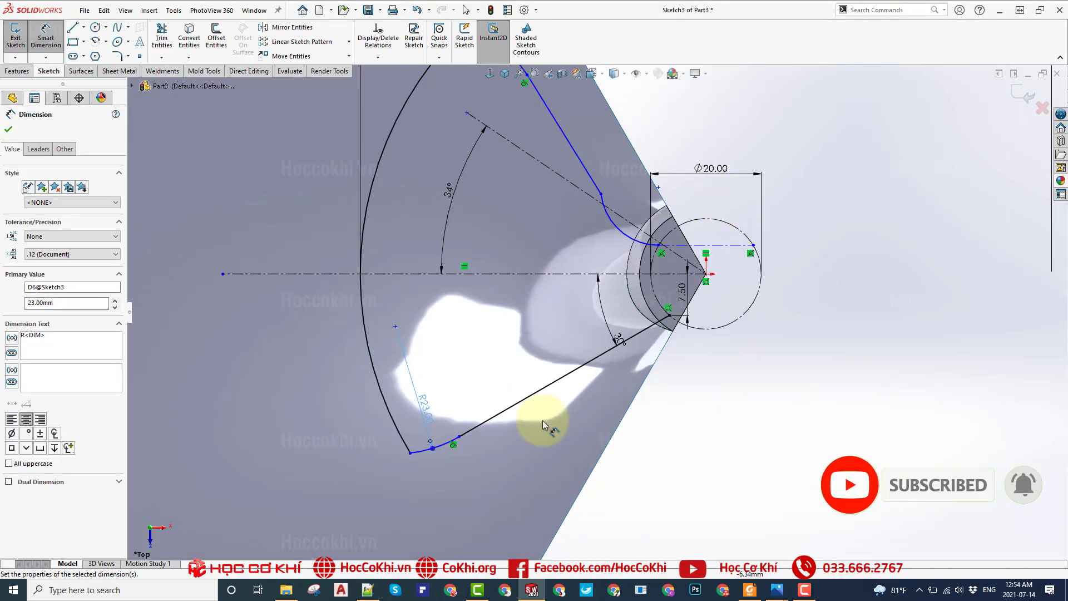
{"action": "scroll", "coordinate": [649, 239], "scroll_direction": "down", "scroll_amount": 2}
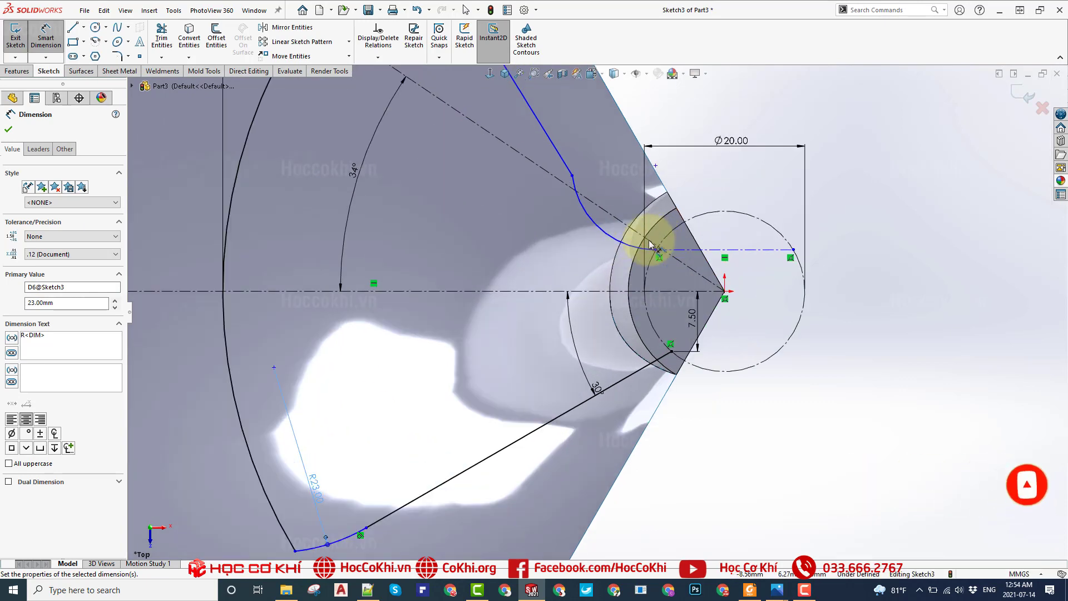
{"action": "scroll", "coordinate": [648, 239], "scroll_direction": "down", "scroll_amount": 1}
{"action": "scroll", "coordinate": [673, 261], "scroll_direction": "down", "scroll_amount": 2}
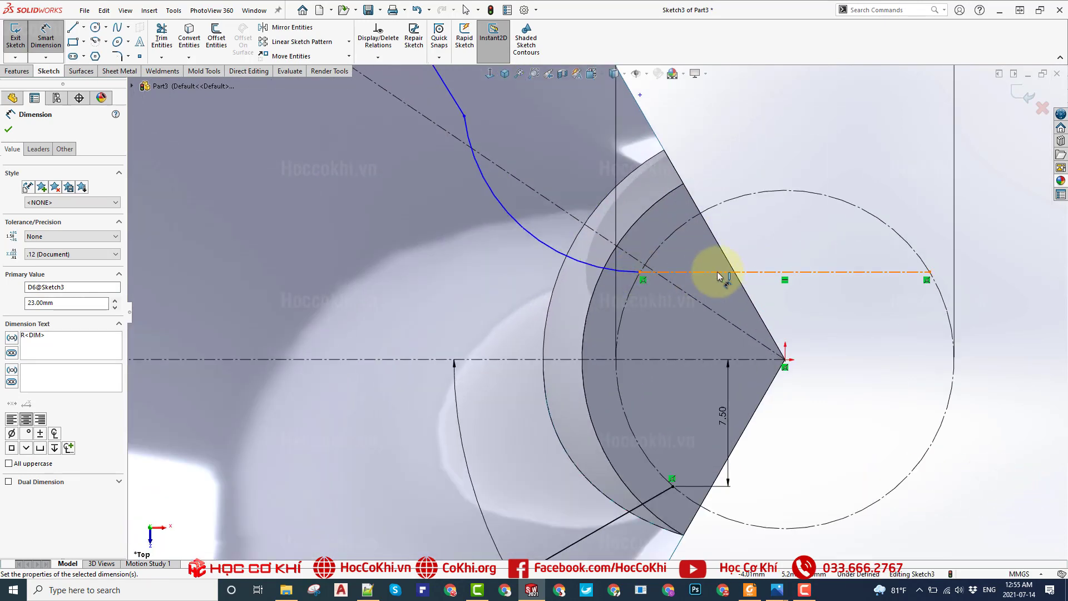
{"action": "left_click", "coordinate": [718, 273]}
{"action": "left_click", "coordinate": [685, 359]}
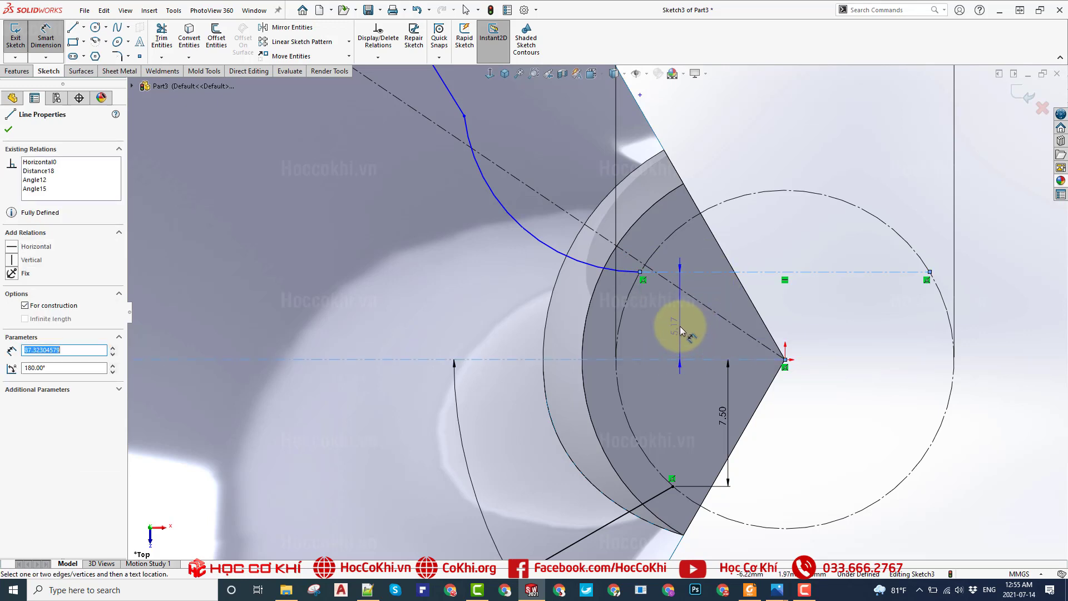
{"action": "left_click", "coordinate": [681, 331]}
{"action": "key", "text": "Return"}
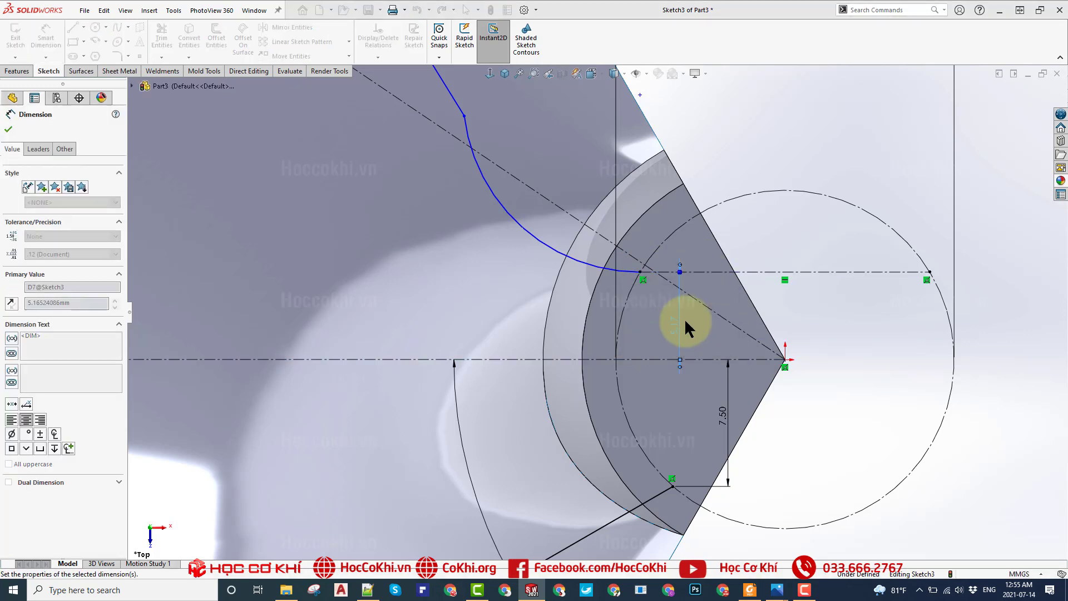
- Give the small hub arc radius 13 mm and the upper tip arc radius 15 mm
{"action": "left_click", "coordinate": [547, 248]}
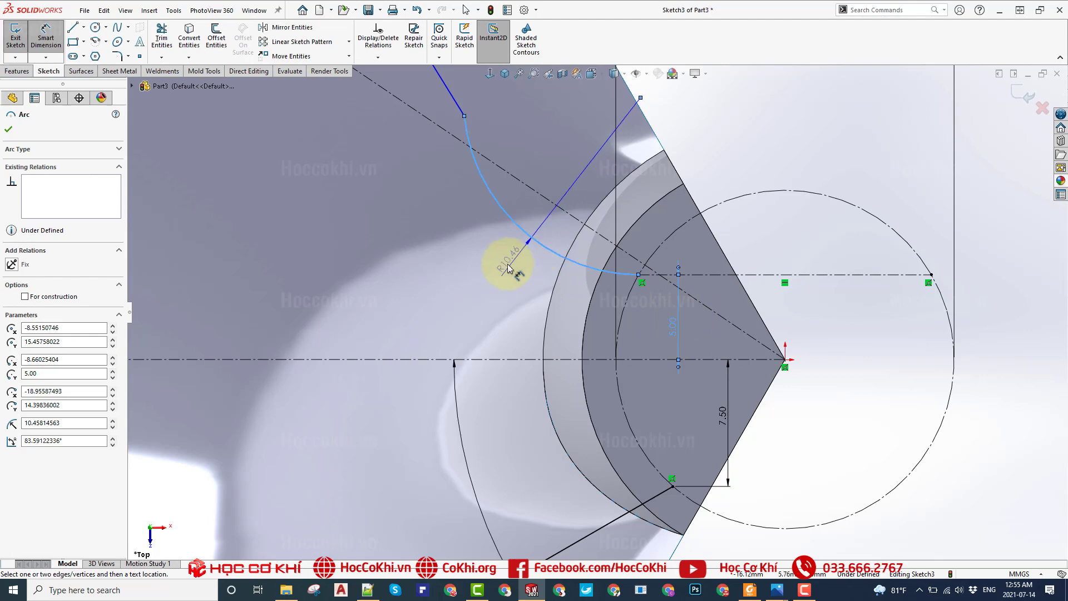
{"action": "left_click", "coordinate": [508, 267]}
{"action": "key", "text": "Return"}
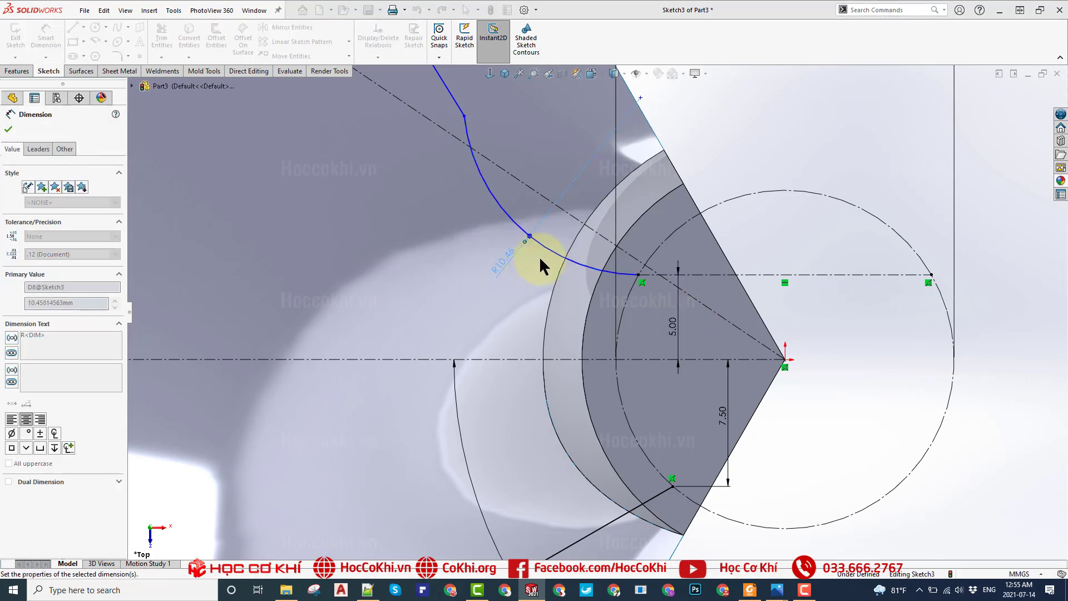
{"action": "key", "text": "Return"}
{"action": "scroll", "coordinate": [528, 161], "scroll_direction": "up", "scroll_amount": 5}
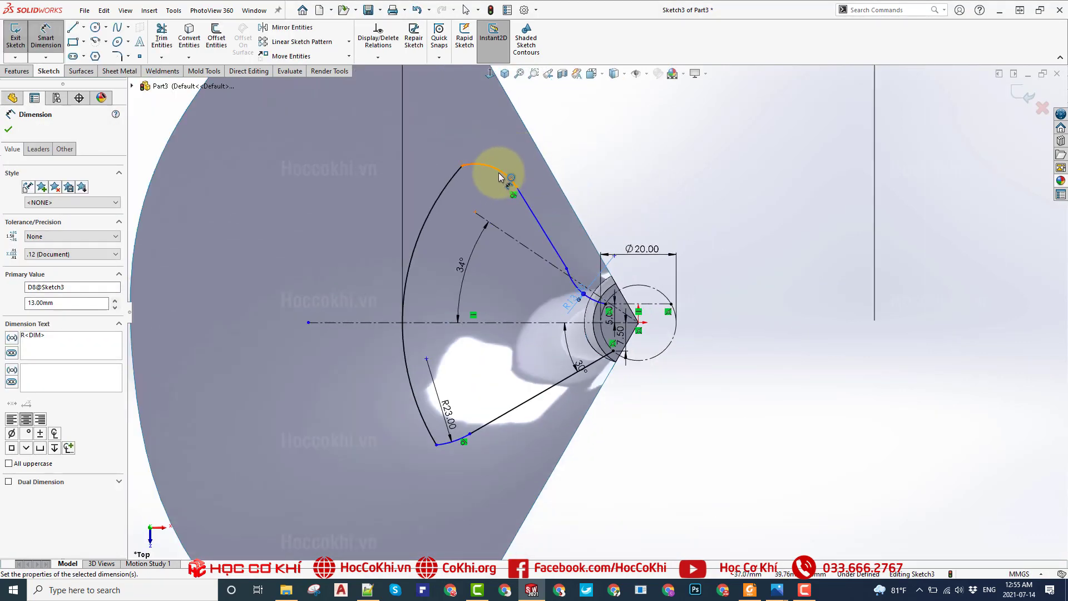
{"action": "left_click", "coordinate": [499, 177]}
{"action": "left_click", "coordinate": [503, 149]}
{"action": "type", "text": "1"}
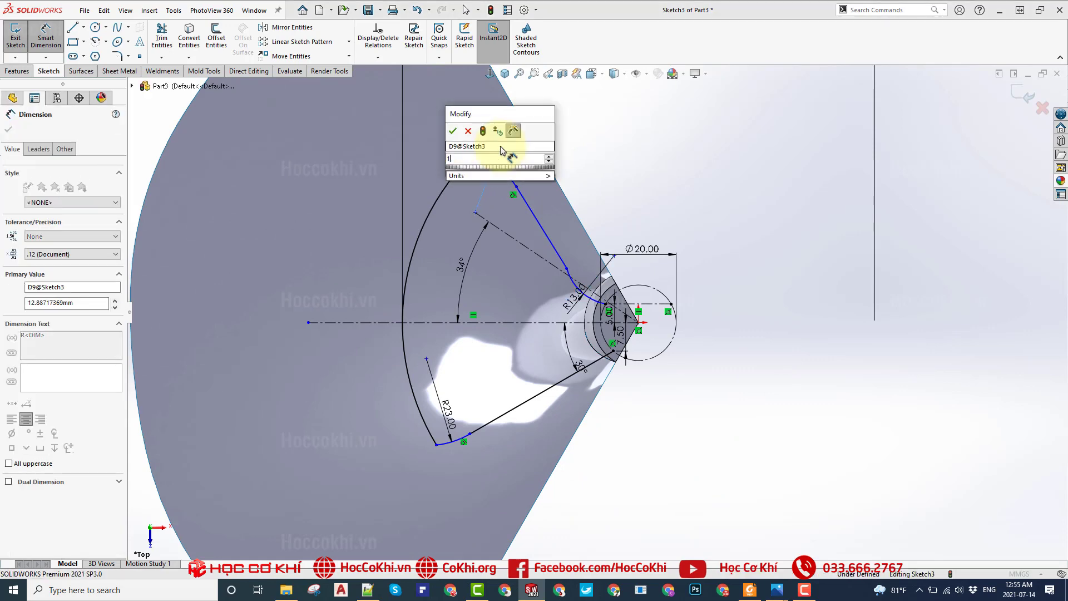
{"action": "type", "text": "5"}
{"action": "key", "text": "Return"}
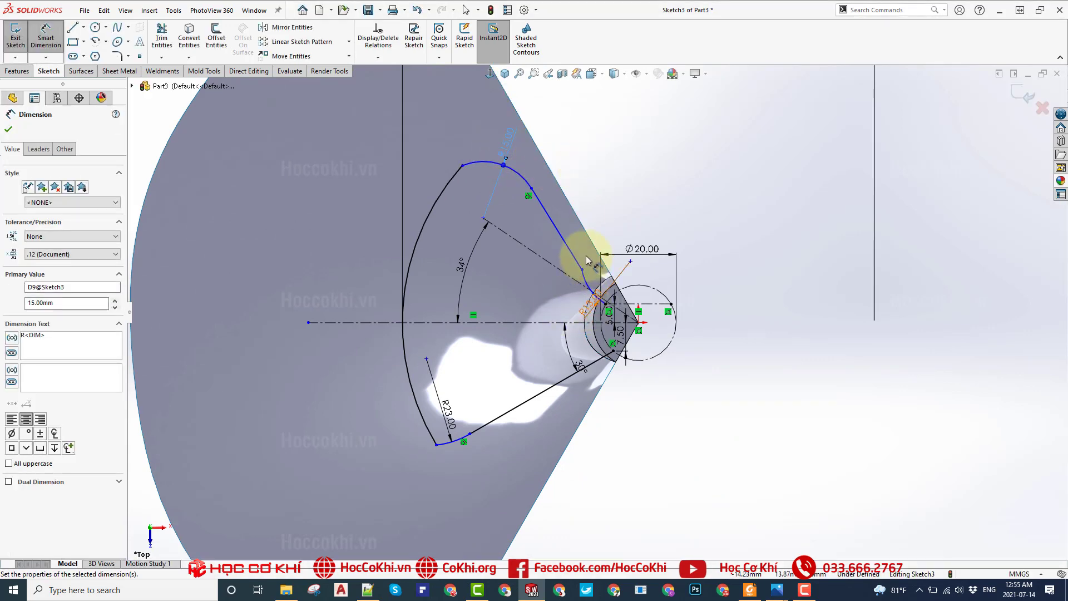
{"action": "scroll", "coordinate": [587, 260], "scroll_direction": "down", "scroll_amount": 3}
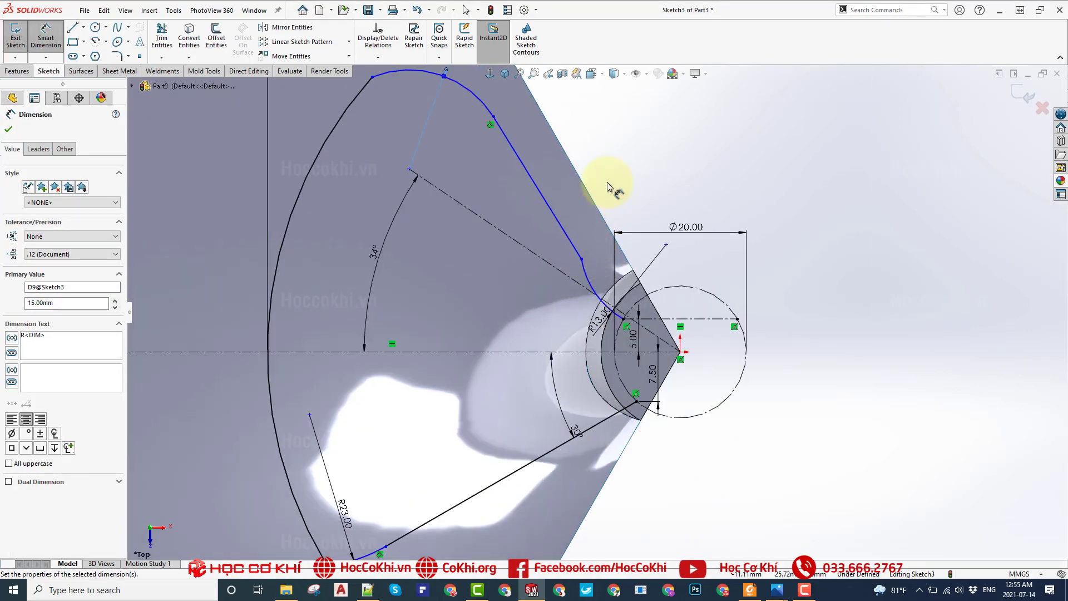
{"action": "key", "text": "Escape"}
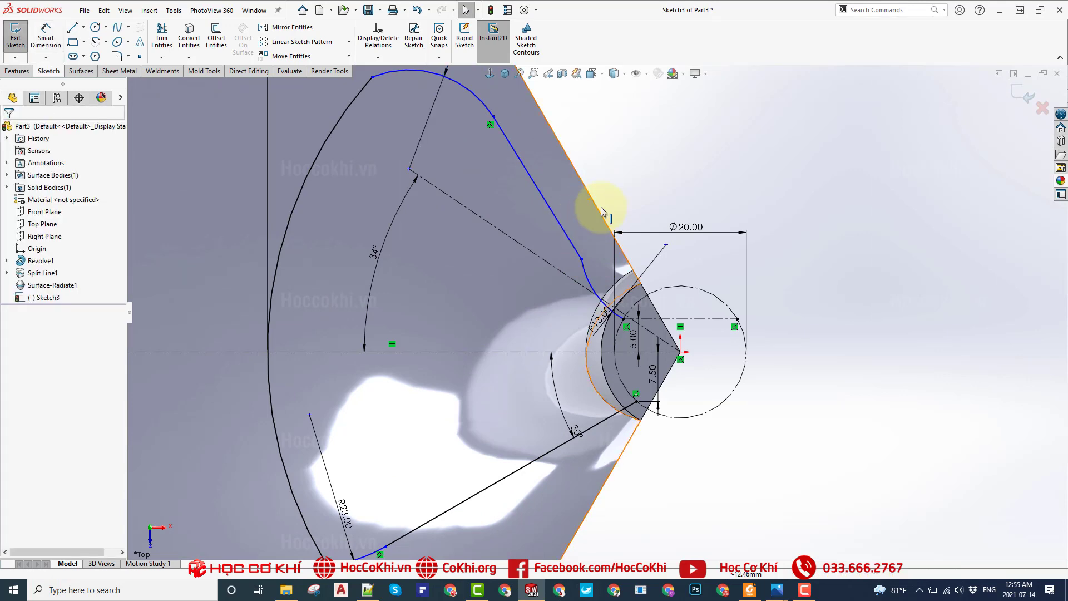
- Add tangent relations at the upper arc's endpoint and at a point on the upper blade edge
{"action": "scroll", "coordinate": [608, 209], "scroll_direction": "up", "scroll_amount": 3}
{"action": "scroll", "coordinate": [455, 171], "scroll_direction": "down", "scroll_amount": 3}
{"action": "left_click", "coordinate": [442, 167]}
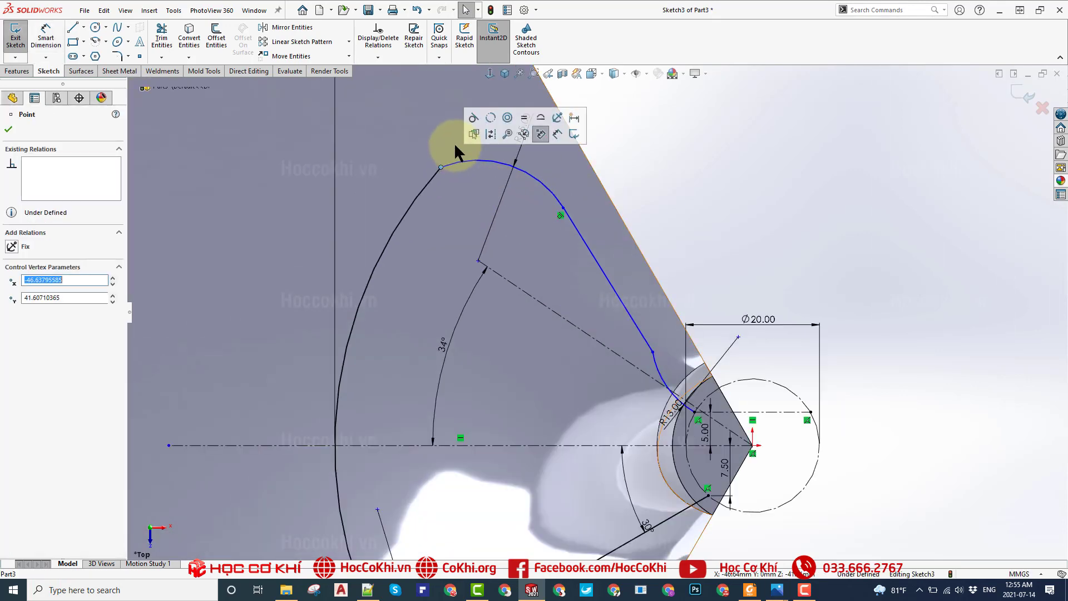
{"action": "left_click", "coordinate": [476, 119]}
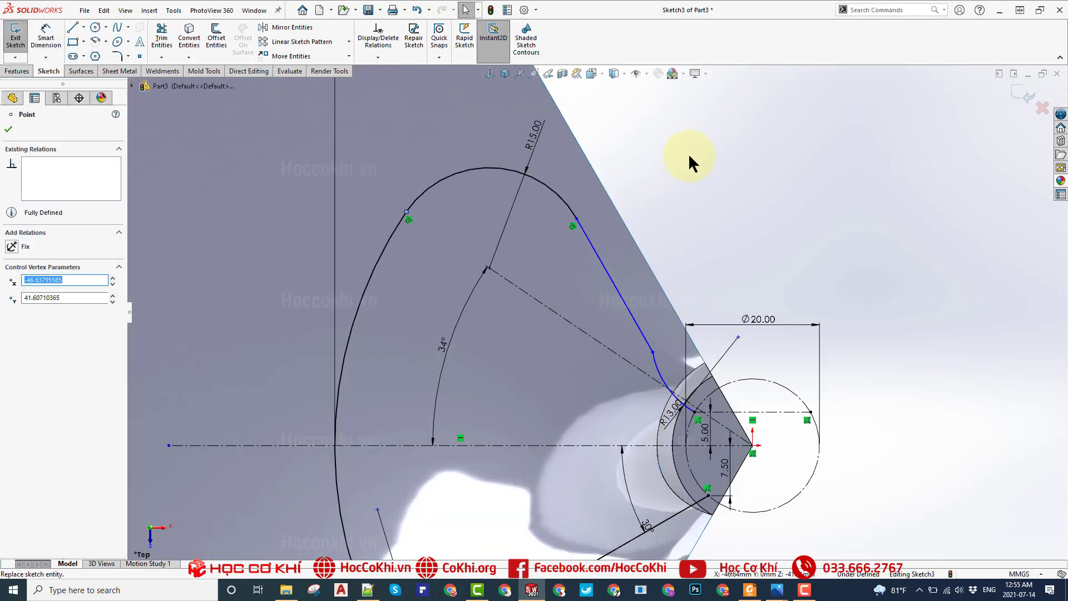
{"action": "left_click", "coordinate": [652, 352]}
{"action": "left_click", "coordinate": [686, 304]}
{"action": "left_click", "coordinate": [685, 226]}
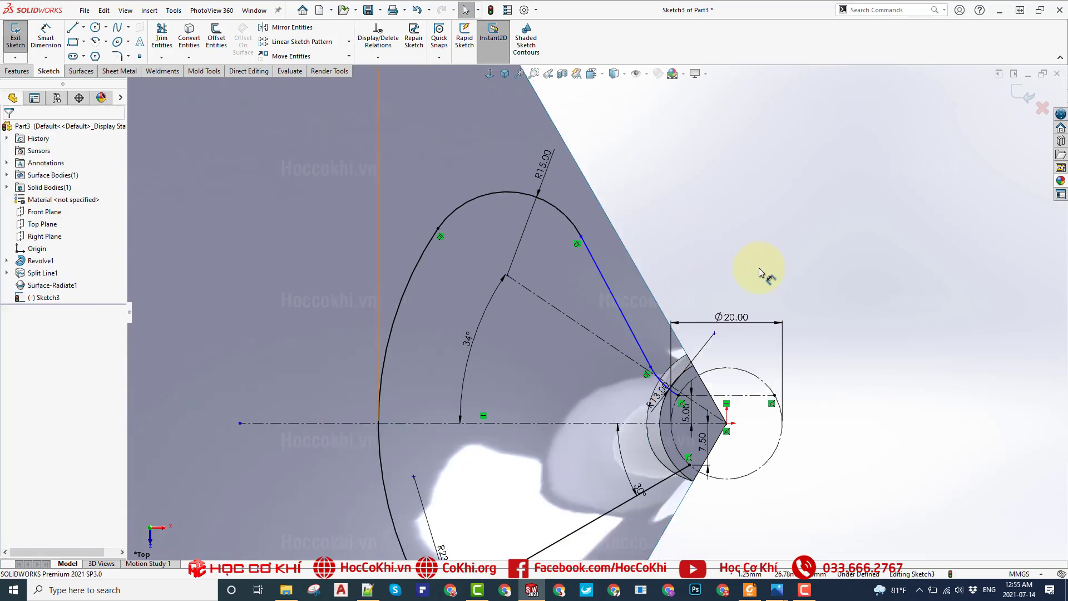
- Make the lower spline tangent at its endpoint, then undo the resulting large loop
{"action": "scroll", "coordinate": [640, 389], "scroll_direction": "up", "scroll_amount": 3}
{"action": "scroll", "coordinate": [543, 343], "scroll_direction": "down", "scroll_amount": 2}
{"action": "left_click", "coordinate": [551, 330]}
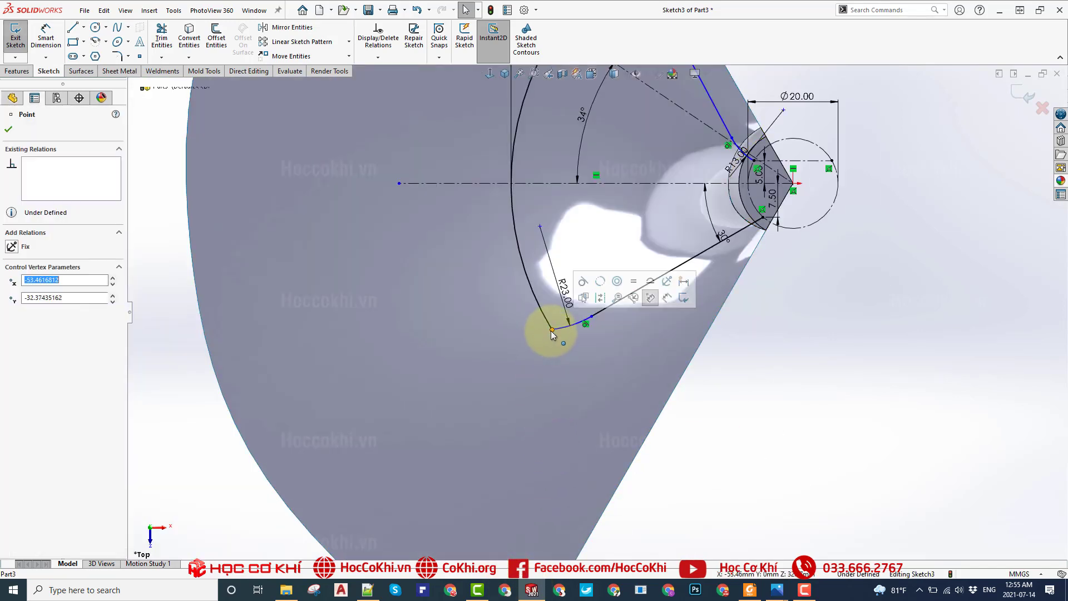
{"action": "left_click", "coordinate": [586, 281]}
{"action": "left_click", "coordinate": [758, 407]}
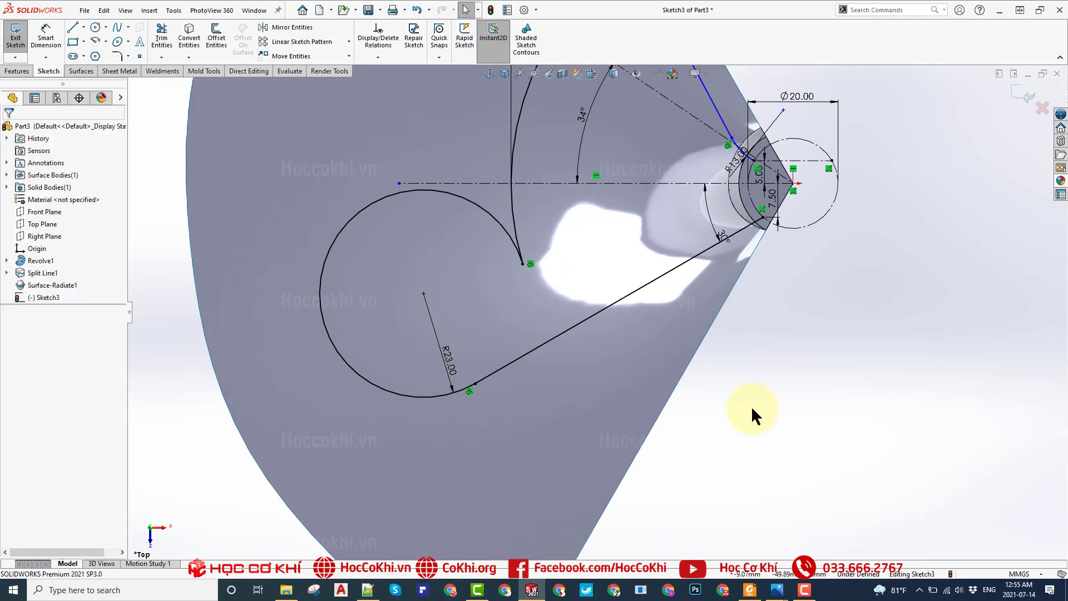
{"action": "key", "text": "ctrl+z"}
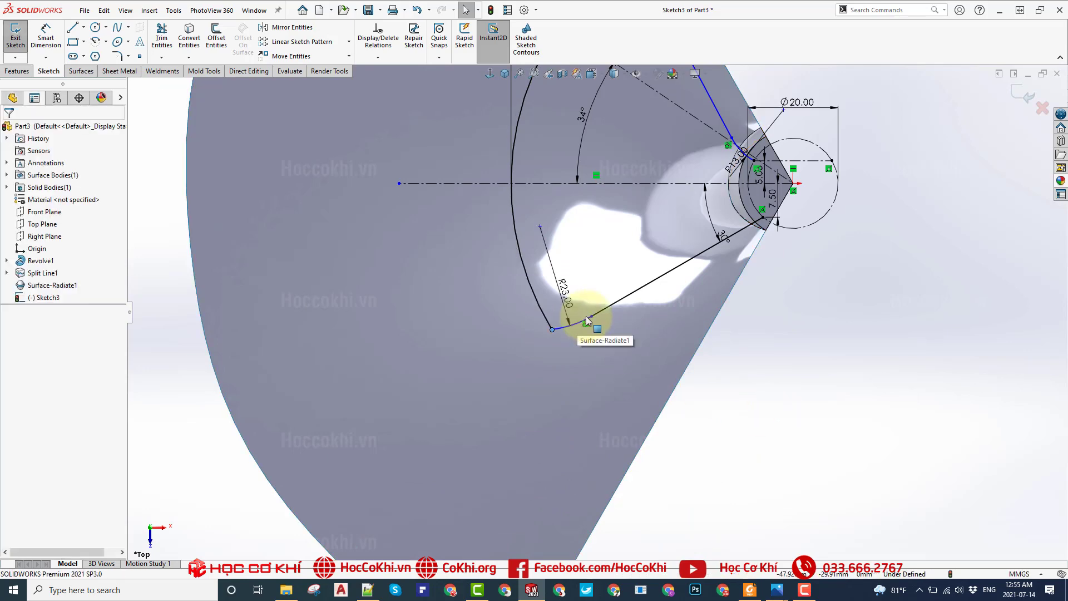
- Drag the lower spline endpoint up-left to reshape the curve and review its relations
{"action": "left_click", "coordinate": [573, 303]}
{"action": "left_click", "coordinate": [710, 345]}
{"action": "scroll", "coordinate": [589, 249], "scroll_direction": "up", "scroll_amount": 2}
{"action": "scroll", "coordinate": [591, 265], "scroll_direction": "up", "scroll_amount": 3}
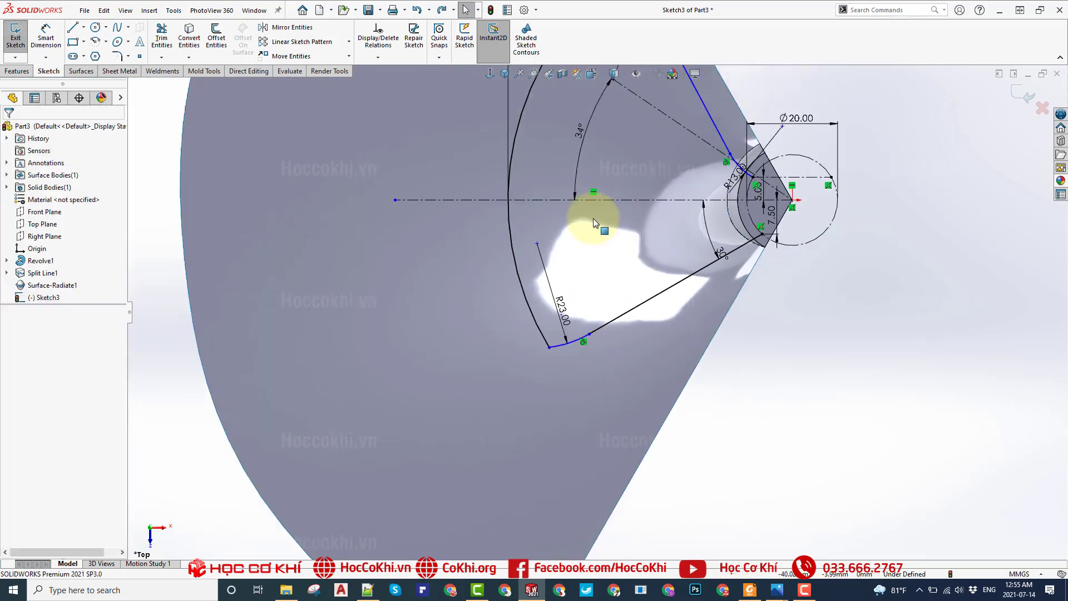
{"action": "scroll", "coordinate": [593, 218], "scroll_direction": "down", "scroll_amount": 3}
{"action": "left_click_drag", "start_coordinate": [533, 416], "coordinate": [515, 382]}
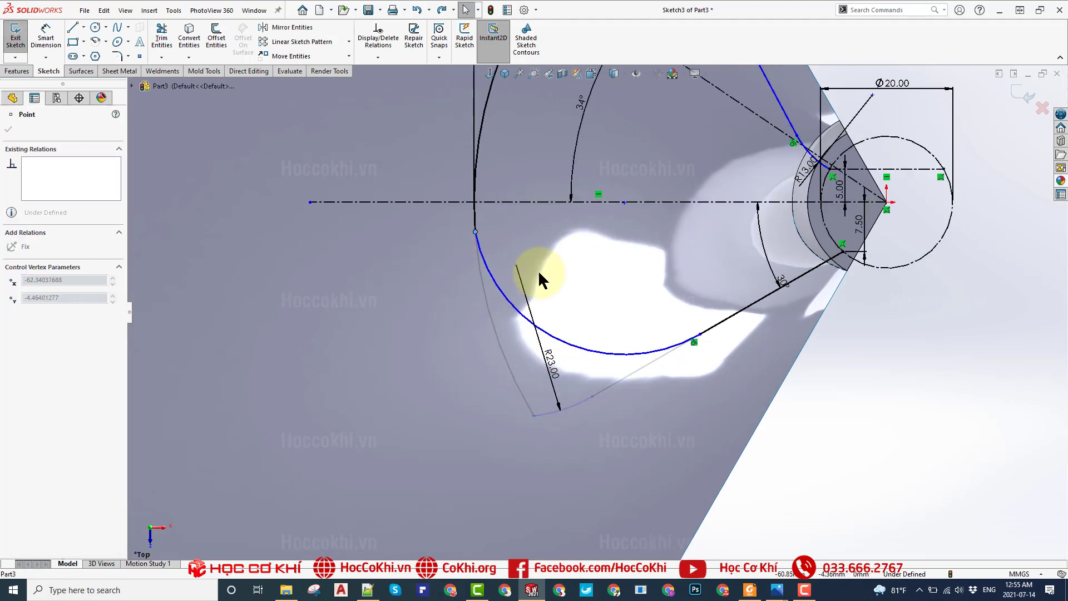
{"action": "left_click", "coordinate": [810, 405]}
{"action": "left_click", "coordinate": [477, 233]}
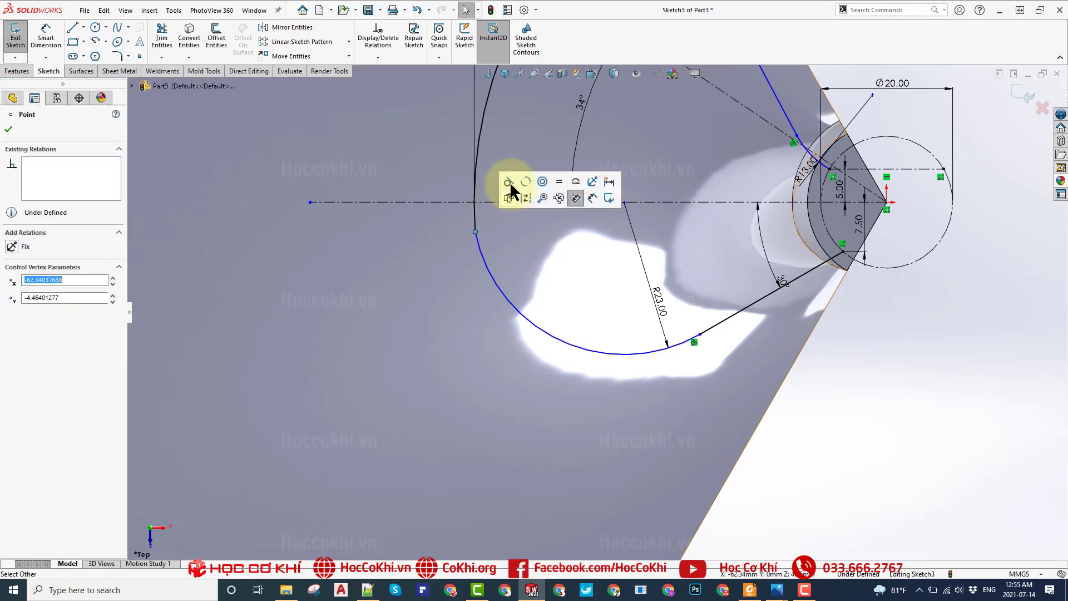
{"action": "left_click", "coordinate": [879, 372]}
- Make the R13 arc tangent to the horizontal construction line, fully defining Sketch3
{"action": "scroll", "coordinate": [730, 274], "scroll_direction": "up", "scroll_amount": 3}
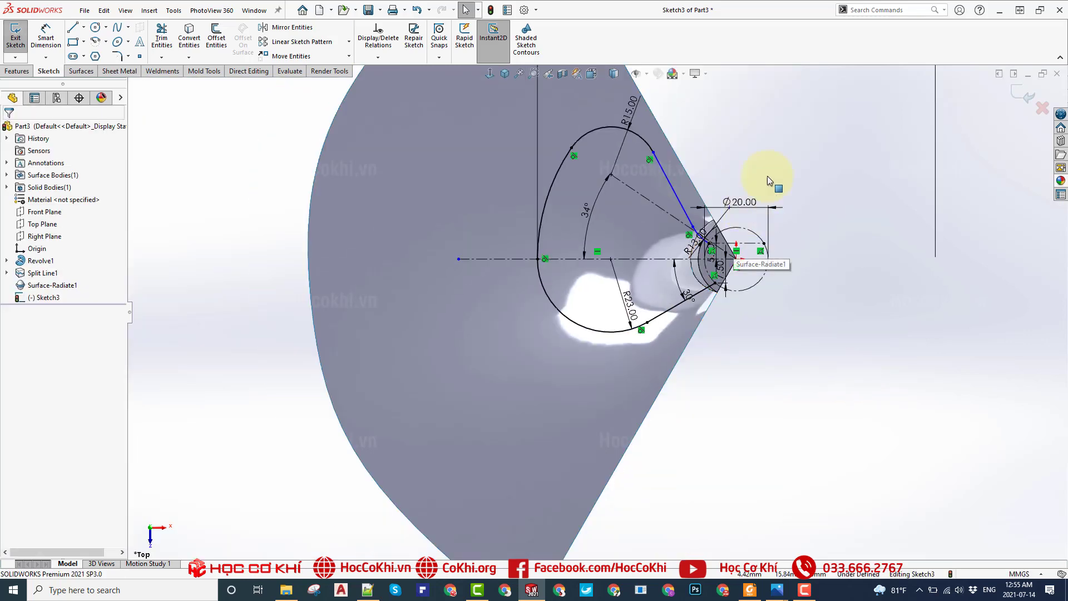
{"action": "scroll", "coordinate": [692, 266], "scroll_direction": "down", "scroll_amount": 3}
{"action": "scroll", "coordinate": [692, 262], "scroll_direction": "down", "scroll_amount": 3}
{"action": "scroll", "coordinate": [638, 348], "scroll_direction": "down", "scroll_amount": 3}
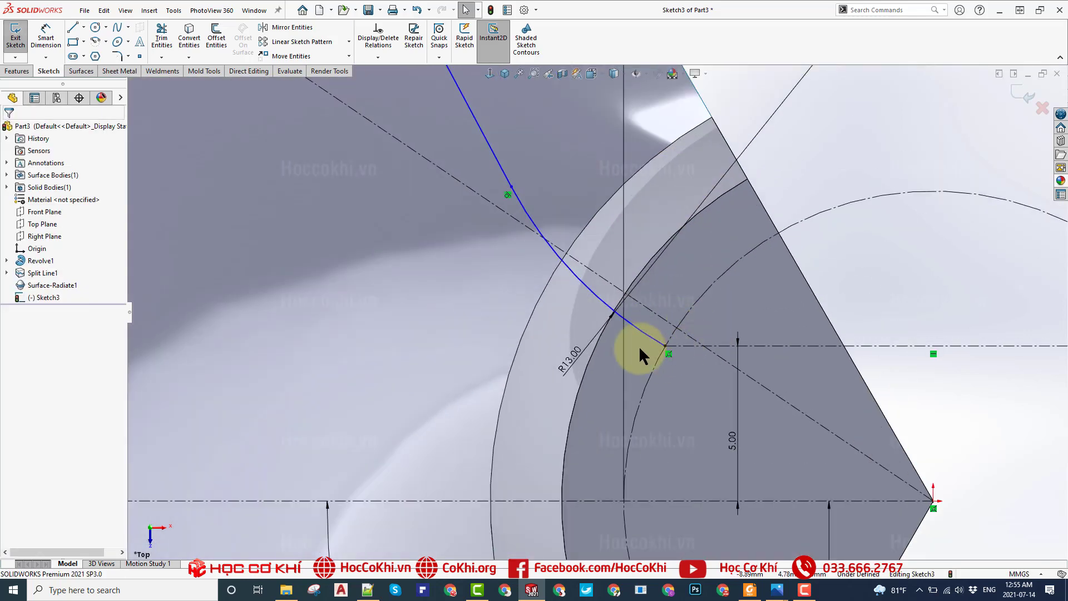
{"action": "left_click", "coordinate": [790, 346]}
{"action": "left_click", "coordinate": [598, 294], "text": "ctrl"}
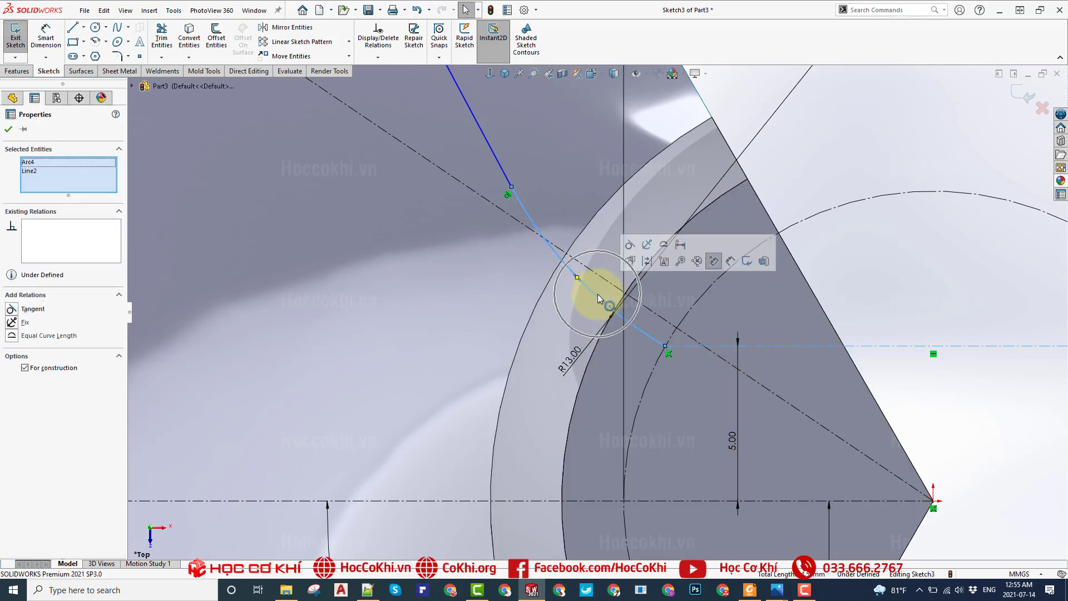
{"action": "left_click", "coordinate": [632, 239]}
{"action": "left_click", "coordinate": [795, 142]}
{"action": "scroll", "coordinate": [626, 243], "scroll_direction": "up", "scroll_amount": 3}
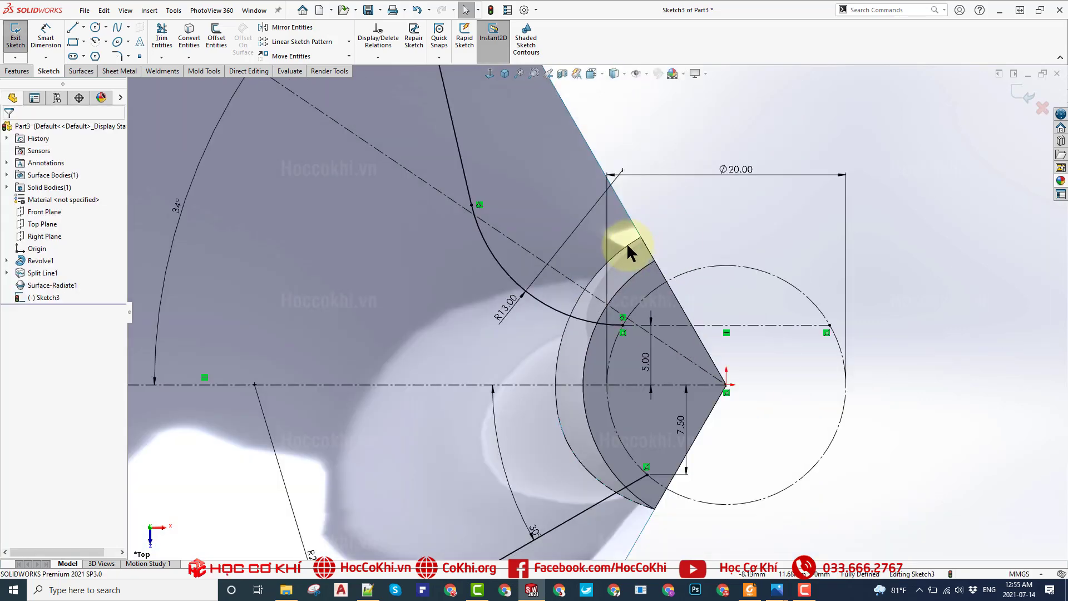
{"action": "scroll", "coordinate": [626, 242], "scroll_direction": "up", "scroll_amount": 2}
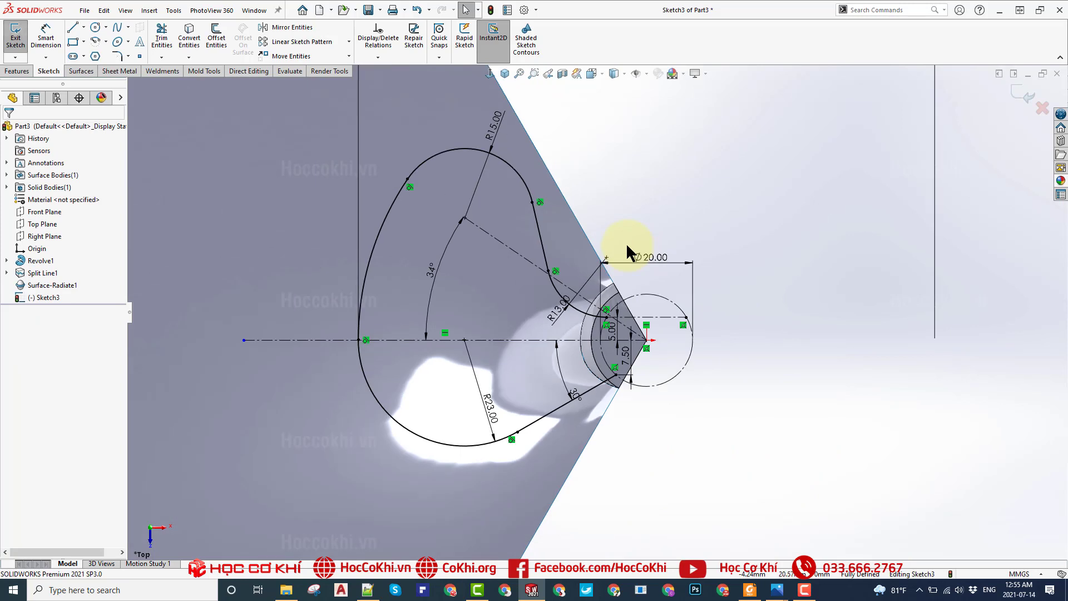
{"action": "scroll", "coordinate": [513, 199], "scroll_direction": "up", "scroll_amount": 1}
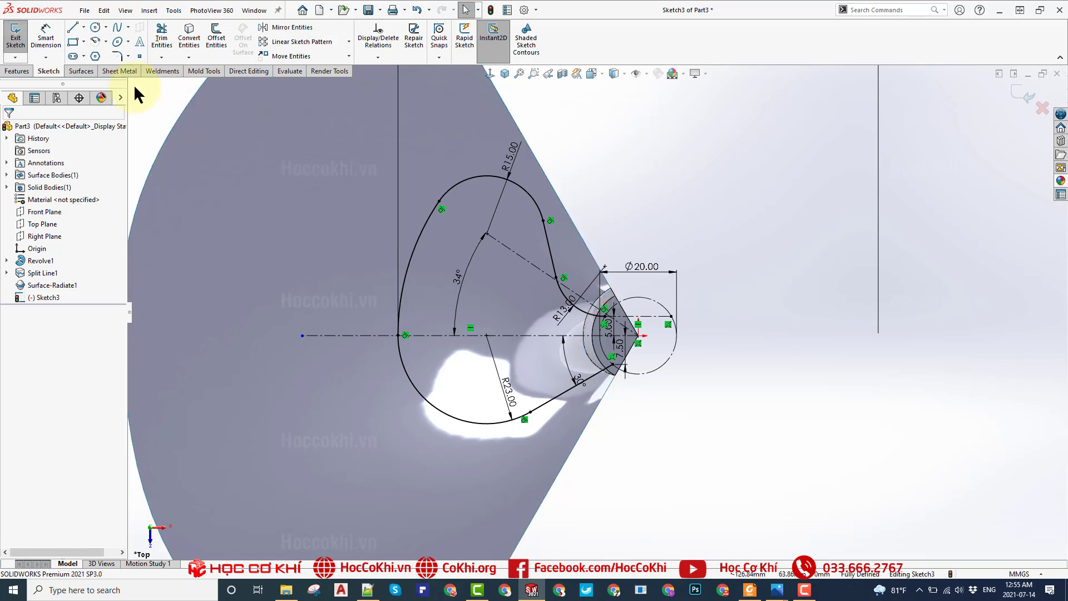
- Trim the radiated surface with Sketch3, removing the outer surface piece
{"action": "left_click", "coordinate": [80, 71]}
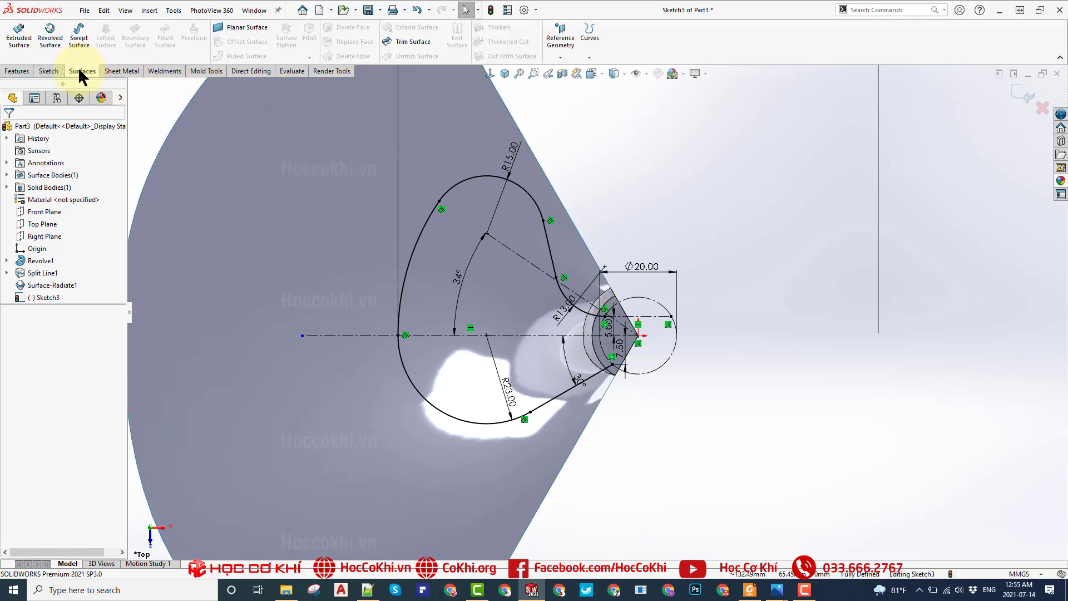
{"action": "left_click", "coordinate": [415, 44]}
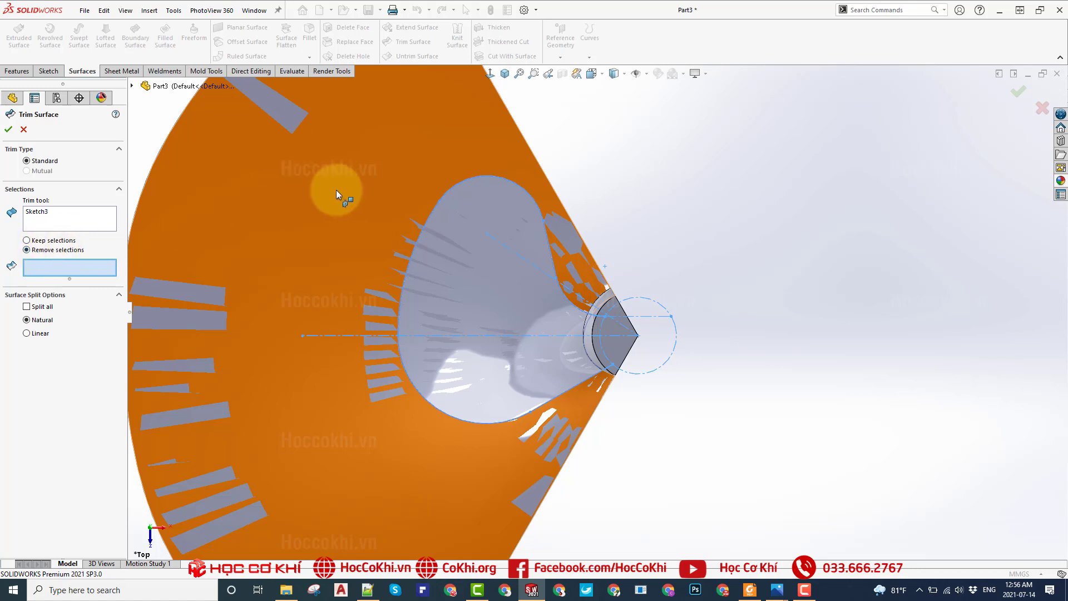
{"action": "left_click", "coordinate": [318, 189]}
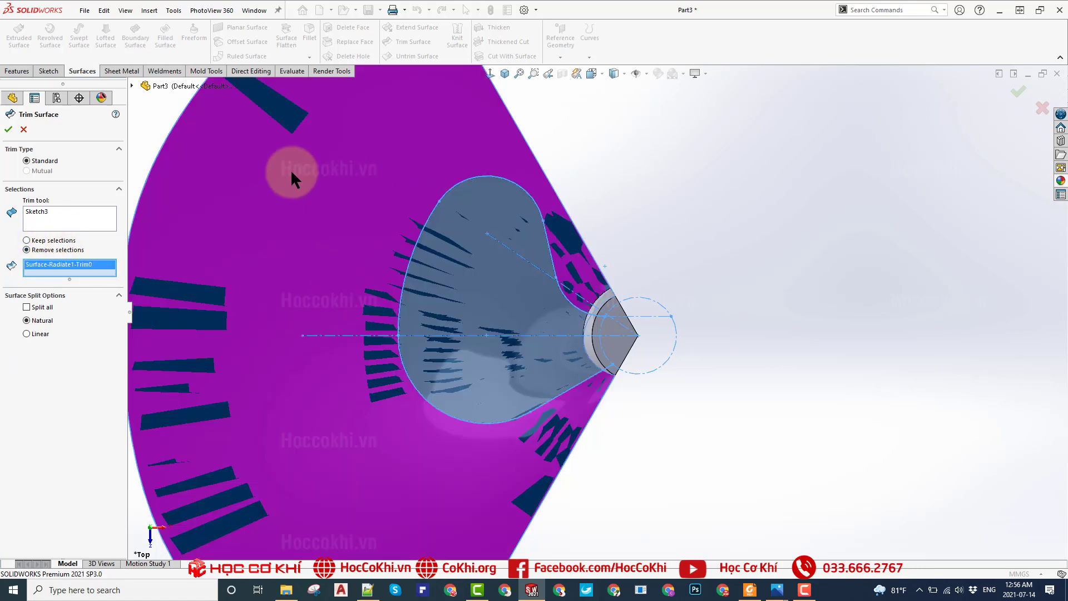
{"action": "left_click", "coordinate": [8, 131]}
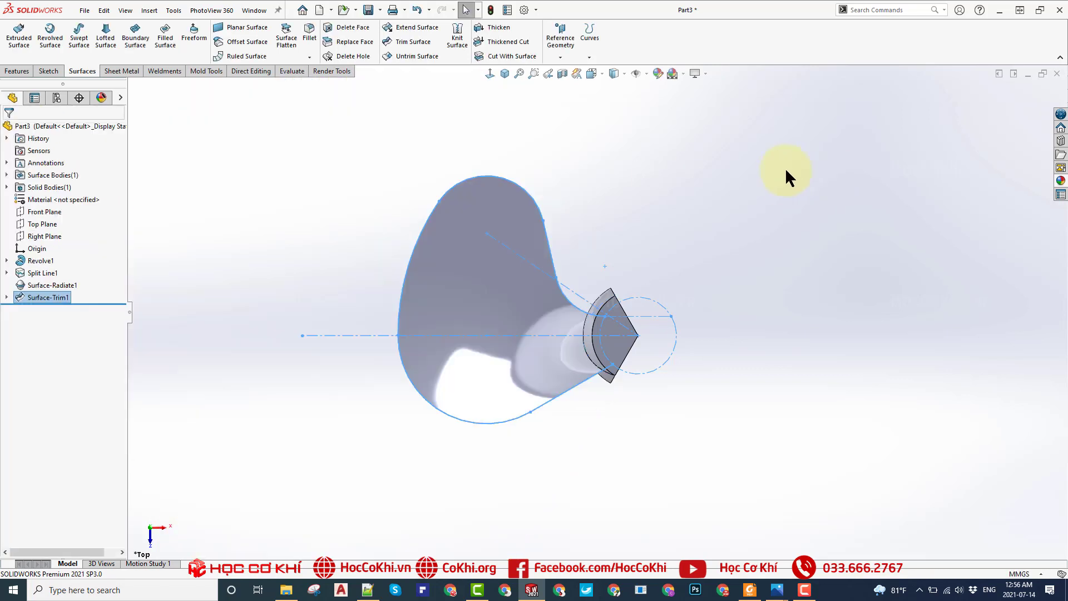
- Orbit the model to inspect the trimmed blade surface from several angles
{"action": "mouse_move", "coordinate": [669, 394]}
{"action": "middle_mouse_down"}
{"action": "mouse_move", "coordinate": [753, 168]}
{"action": "mouse_move", "coordinate": [818, 293]}
{"action": "mouse_move", "coordinate": [615, 245]}
{"action": "mouse_move", "coordinate": [786, 289]}
{"action": "mouse_move", "coordinate": [787, 345]}
{"action": "mouse_move", "coordinate": [780, 316]}
{"action": "middle_mouse_up"}
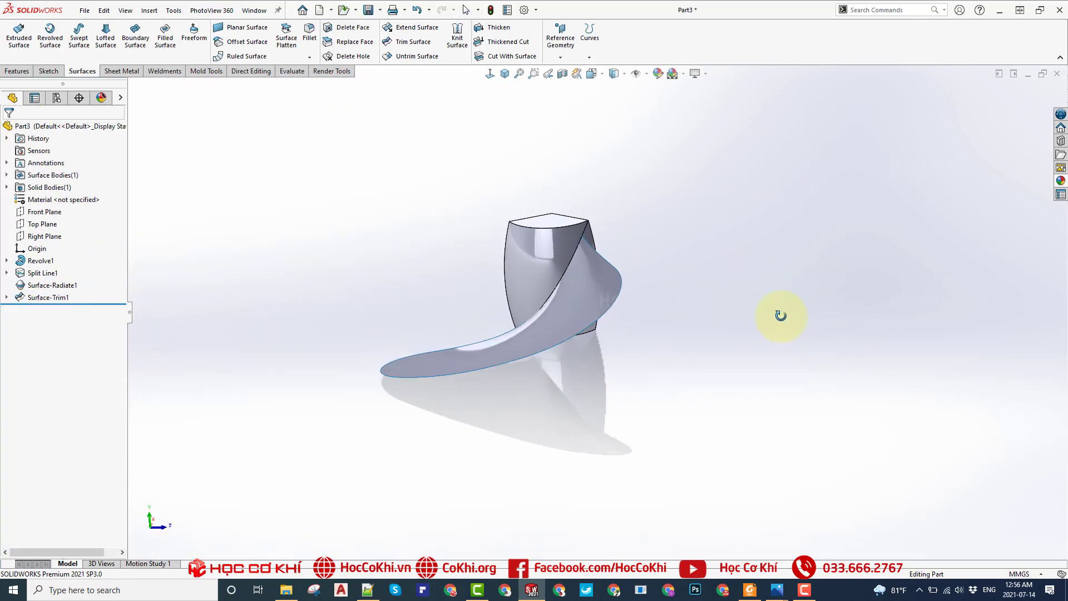
{"action": "scroll", "coordinate": [431, 159], "scroll_direction": "down", "scroll_amount": 2}
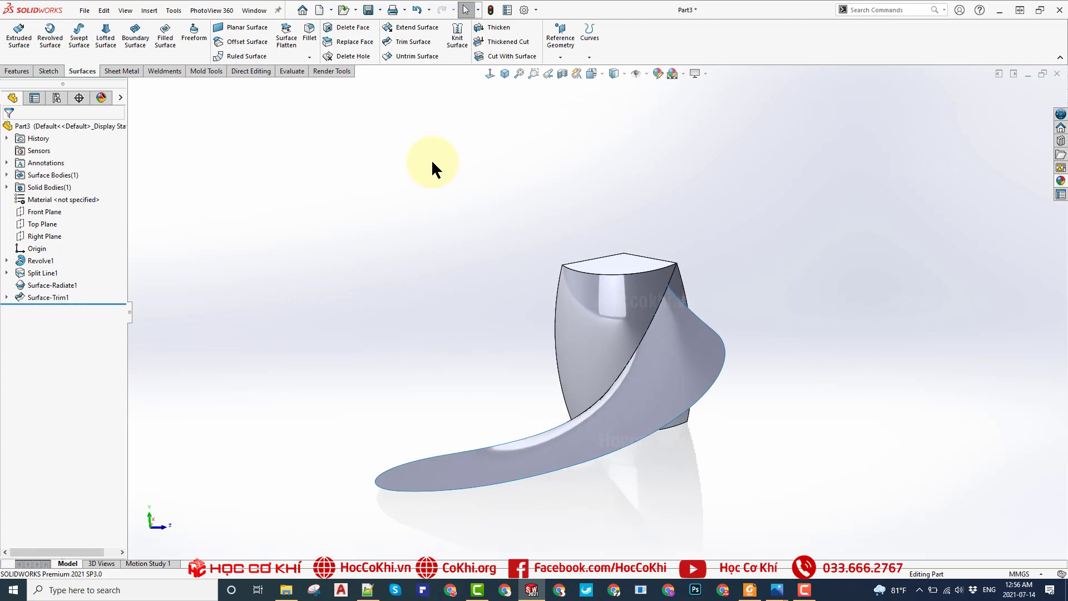
{"action": "middle_click_drag", "start_coordinate": [731, 262], "coordinate": [695, 267]}
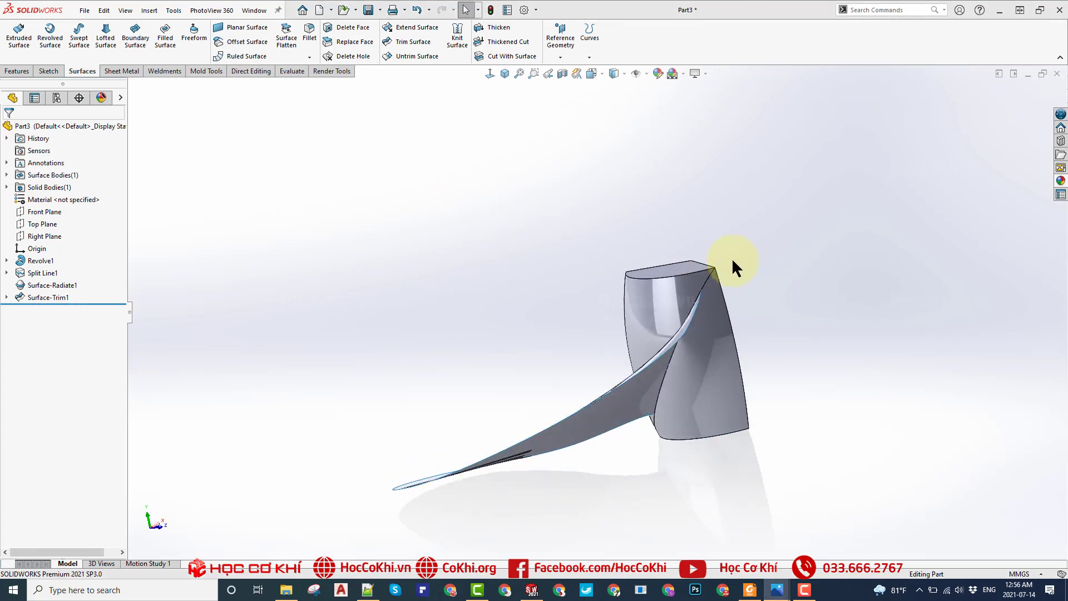
{"action": "mouse_move", "coordinate": [734, 268]}
{"action": "middle_mouse_down"}
{"action": "mouse_move", "coordinate": [645, 324]}
{"action": "mouse_move", "coordinate": [710, 341]}
{"action": "mouse_move", "coordinate": [596, 286]}
{"action": "mouse_move", "coordinate": [688, 397]}
{"action": "mouse_move", "coordinate": [661, 410]}
{"action": "mouse_move", "coordinate": [711, 423]}
{"action": "mouse_move", "coordinate": [416, 178]}
{"action": "middle_mouse_up"}
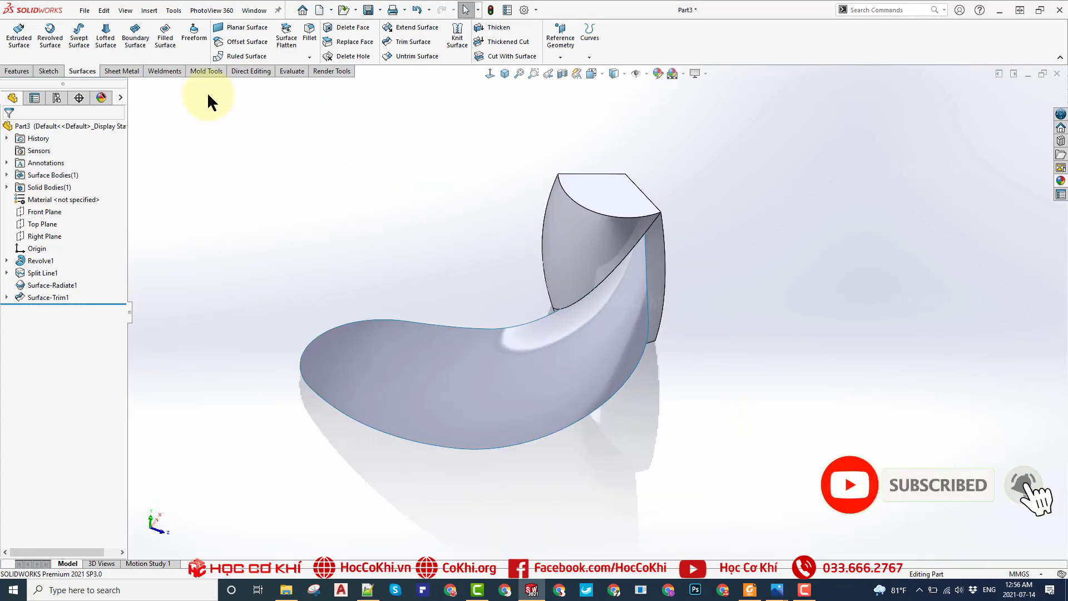
- Start a Thicken on Surface-Trim1 at 1.00 mm, with Merge result unchecked
{"action": "left_click", "coordinate": [504, 26]}
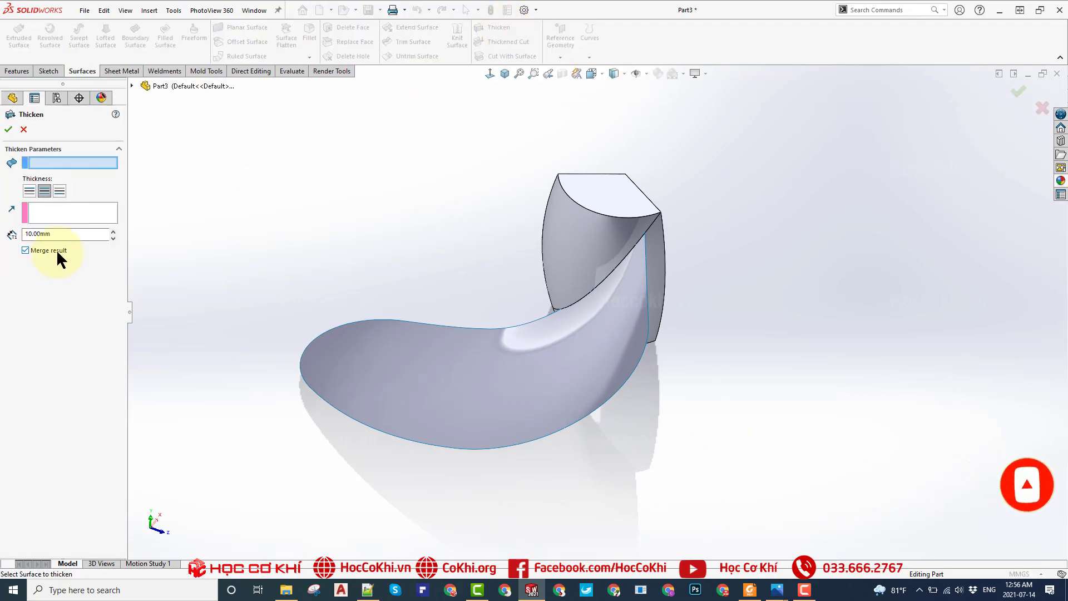
{"action": "middle_click_drag", "start_coordinate": [536, 291], "coordinate": [550, 363]}
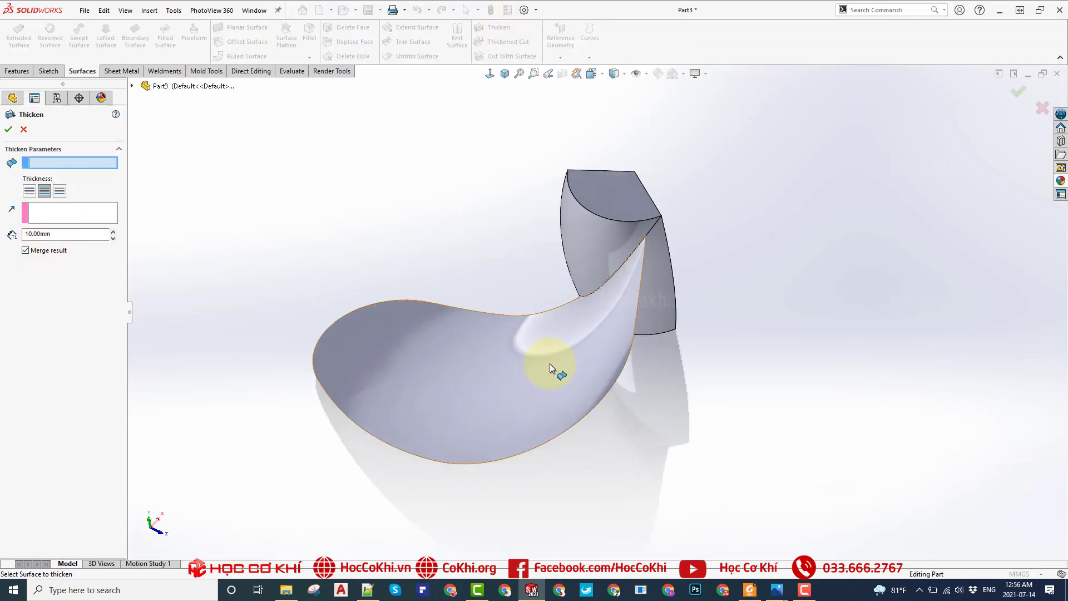
{"action": "mouse_move", "coordinate": [591, 251]}
{"action": "middle_mouse_down"}
{"action": "mouse_move", "coordinate": [663, 267]}
{"action": "mouse_move", "coordinate": [616, 215]}
{"action": "mouse_move", "coordinate": [584, 232]}
{"action": "mouse_move", "coordinate": [601, 251]}
{"action": "middle_mouse_up"}
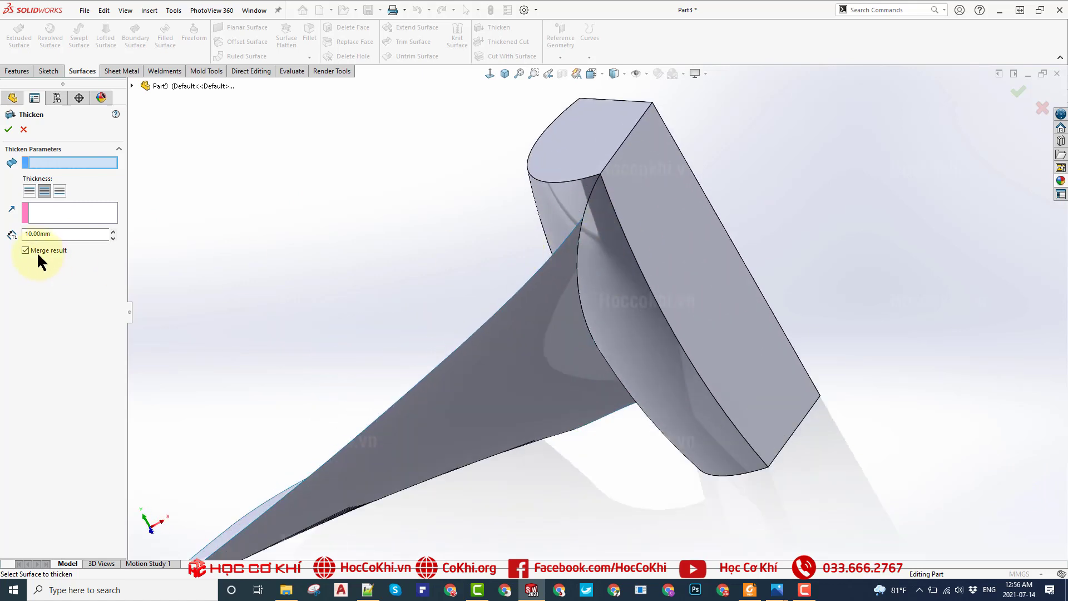
{"action": "scroll", "coordinate": [606, 241], "scroll_direction": "down", "scroll_amount": 2}
{"action": "scroll", "coordinate": [556, 212], "scroll_direction": "down", "scroll_amount": 3}
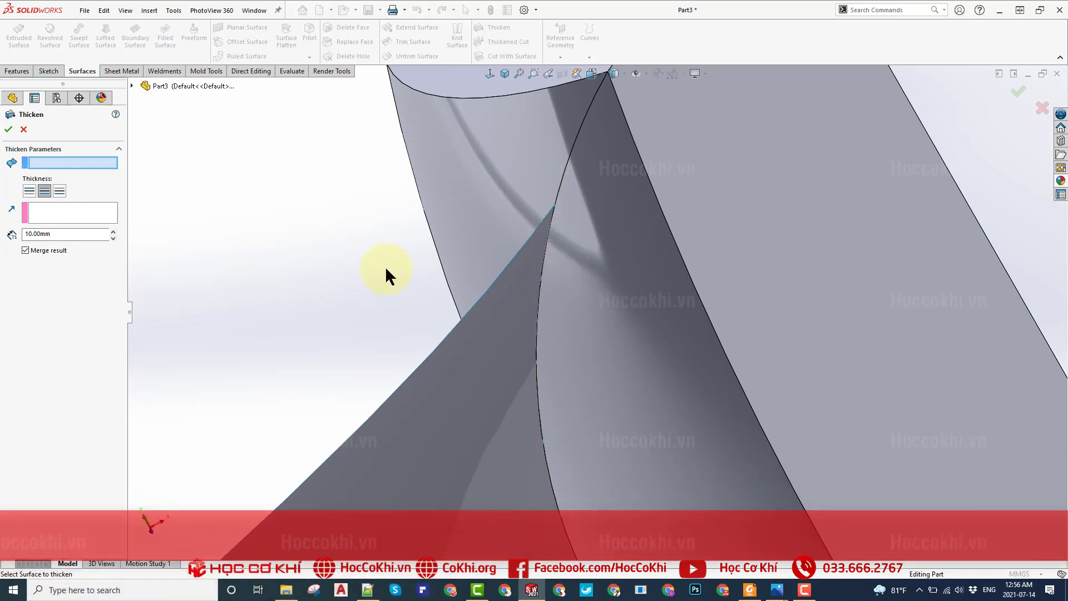
{"action": "left_click", "coordinate": [45, 251]}
{"action": "type", "text": "1"}
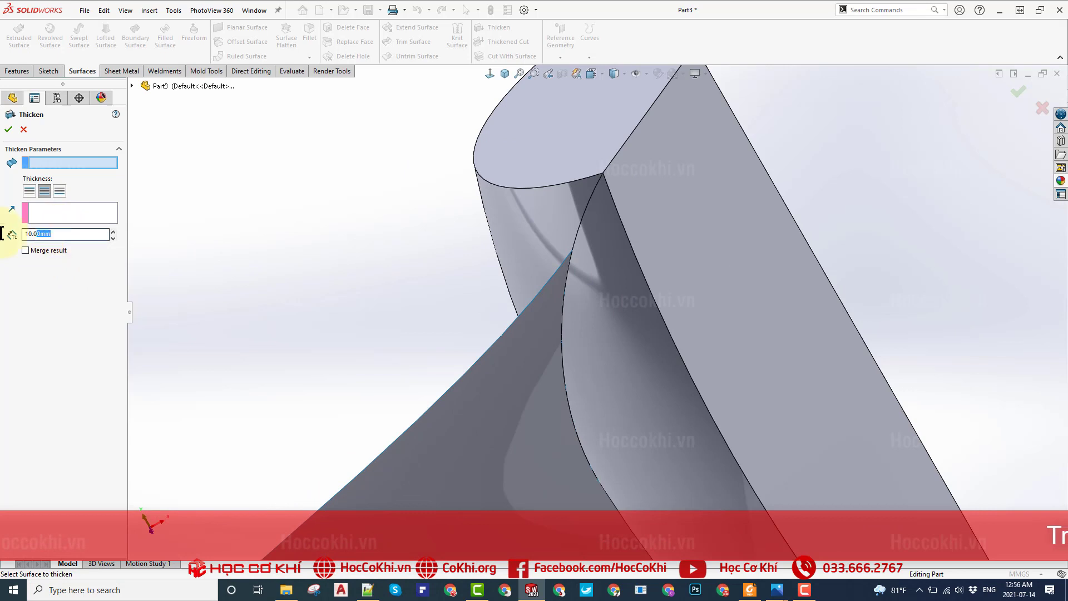
{"action": "double_click", "coordinate": [58, 234]}
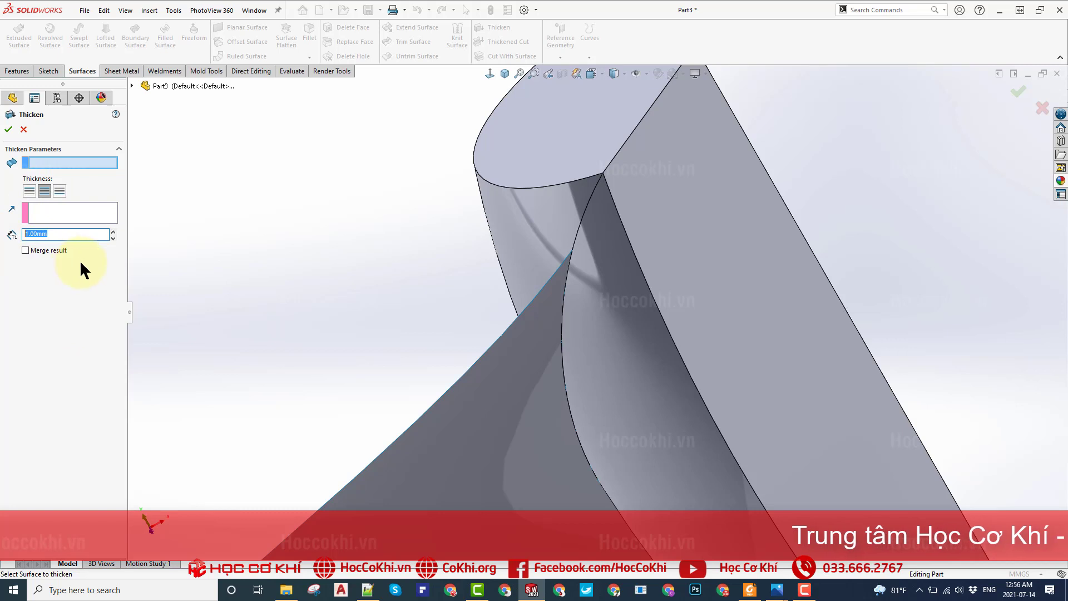
{"action": "left_click", "coordinate": [43, 187]}
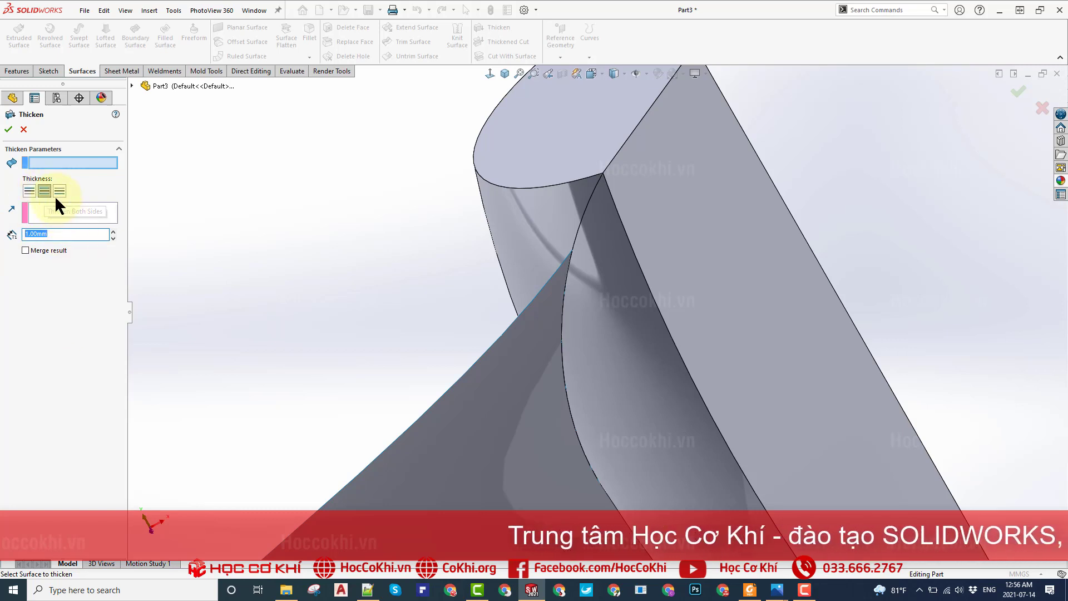
- Reselect the blade surface and accept the 1.00 mm Thicken1 as a separate body
{"action": "scroll", "coordinate": [381, 251], "scroll_direction": "up", "scroll_amount": 3}
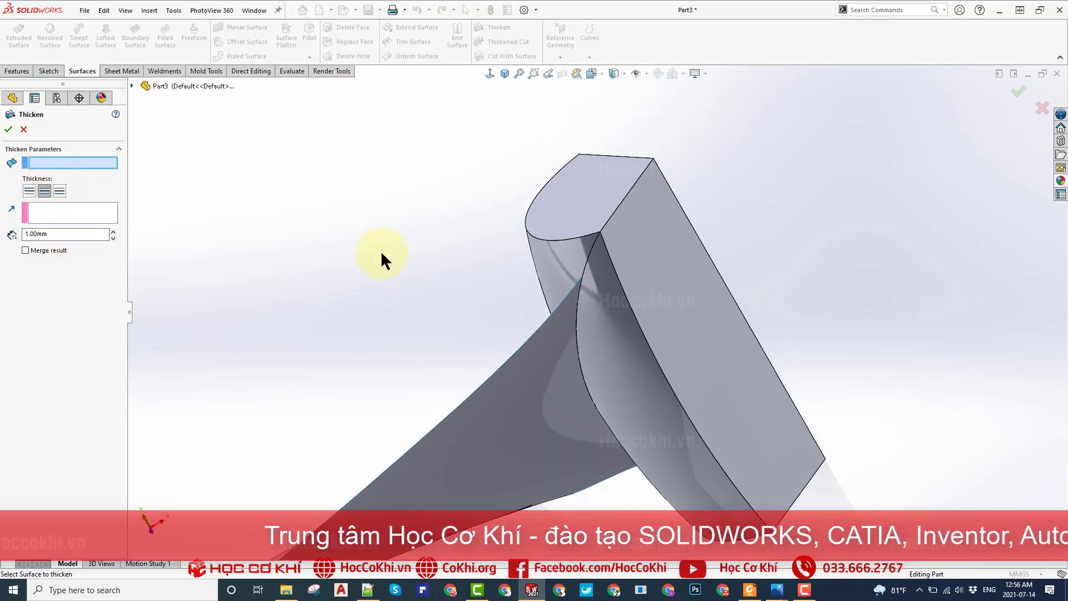
{"action": "mouse_move", "coordinate": [380, 250]}
{"action": "middle_mouse_down"}
{"action": "mouse_move", "coordinate": [467, 295]}
{"action": "mouse_move", "coordinate": [438, 389]}
{"action": "middle_mouse_up"}
{"action": "left_click", "coordinate": [434, 393]}
{"action": "left_click", "coordinate": [24, 239]}
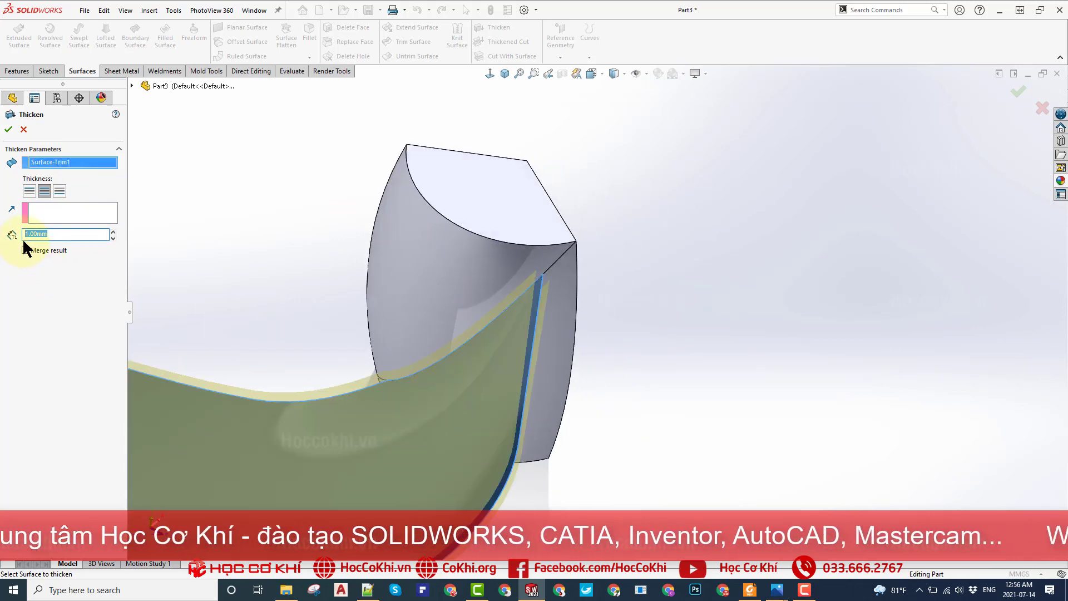
{"action": "scroll", "coordinate": [690, 365], "scroll_direction": "up", "scroll_amount": 2}
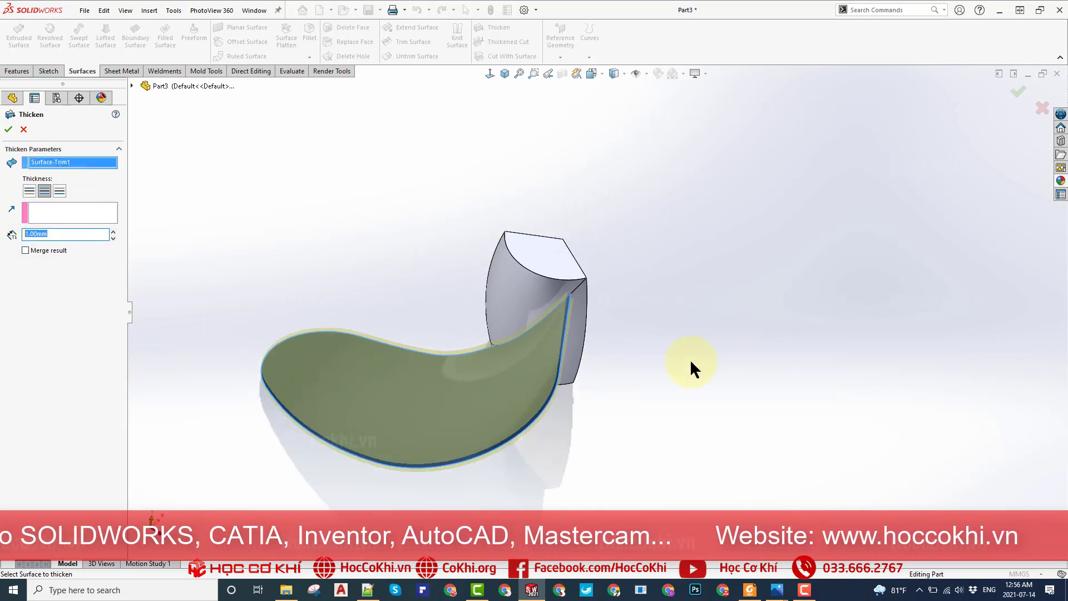
{"action": "middle_click_drag", "start_coordinate": [691, 366], "coordinate": [536, 345]}
{"action": "left_click", "coordinate": [47, 257]}
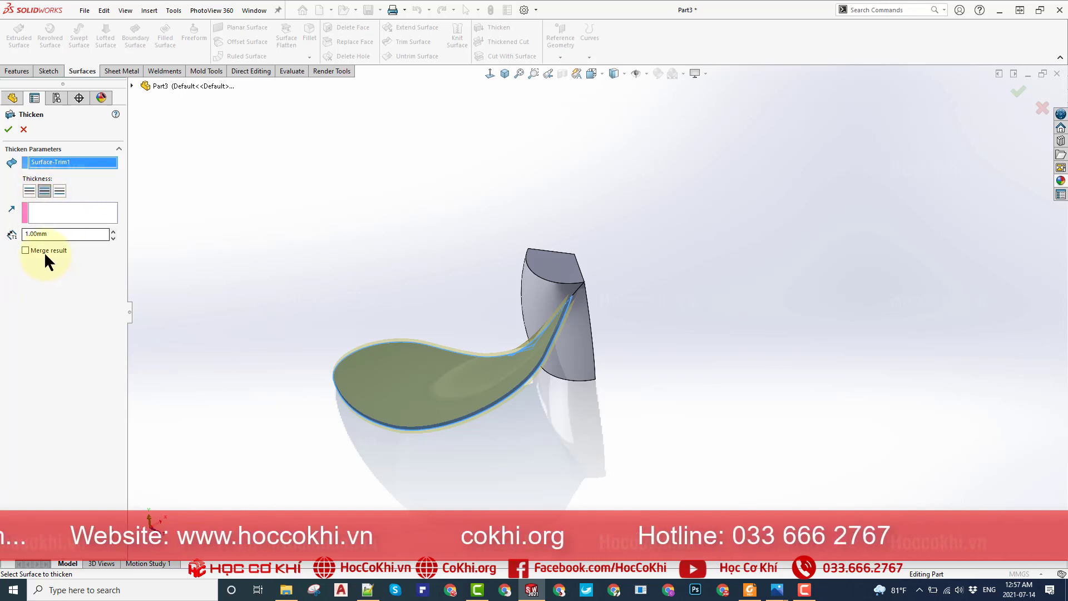
{"action": "left_click", "coordinate": [9, 129]}
- Orbit and zoom to inspect where the blade meets the hub
{"action": "scroll", "coordinate": [580, 319], "scroll_direction": "down", "scroll_amount": 2}
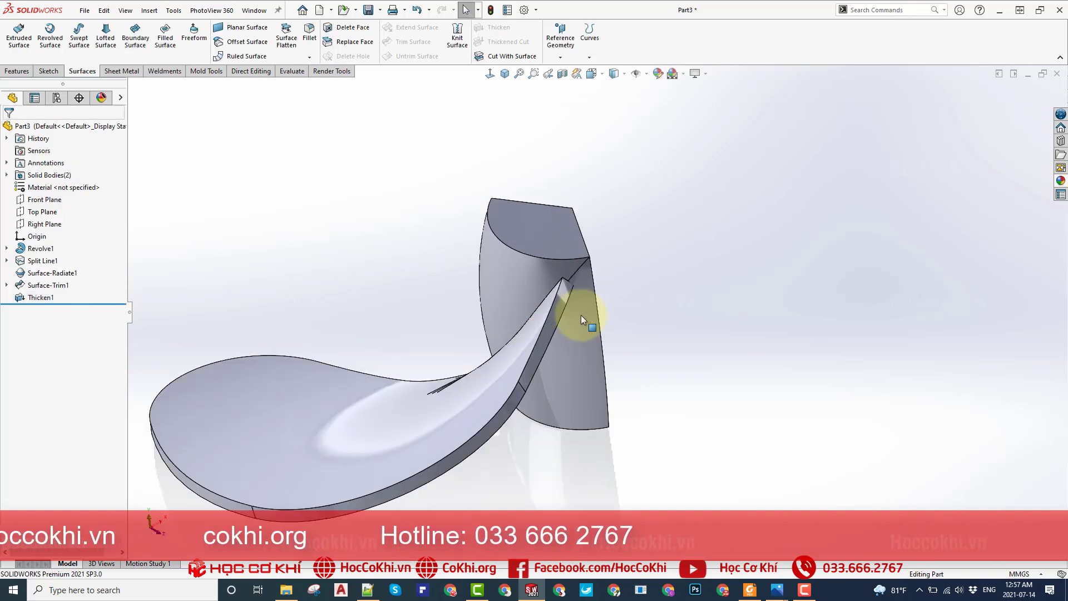
{"action": "scroll", "coordinate": [581, 315], "scroll_direction": "down", "scroll_amount": 2}
{"action": "mouse_move", "coordinate": [363, 215]}
{"action": "middle_mouse_down"}
{"action": "mouse_move", "coordinate": [560, 287]}
{"action": "mouse_move", "coordinate": [537, 310]}
{"action": "mouse_move", "coordinate": [535, 408]}
{"action": "mouse_move", "coordinate": [549, 288]}
{"action": "middle_mouse_up"}
{"action": "scroll", "coordinate": [572, 291], "scroll_direction": "down", "scroll_amount": 2}
{"action": "scroll", "coordinate": [572, 291], "scroll_direction": "down", "scroll_amount": 2}
{"action": "scroll", "coordinate": [546, 292], "scroll_direction": "down", "scroll_amount": 1}
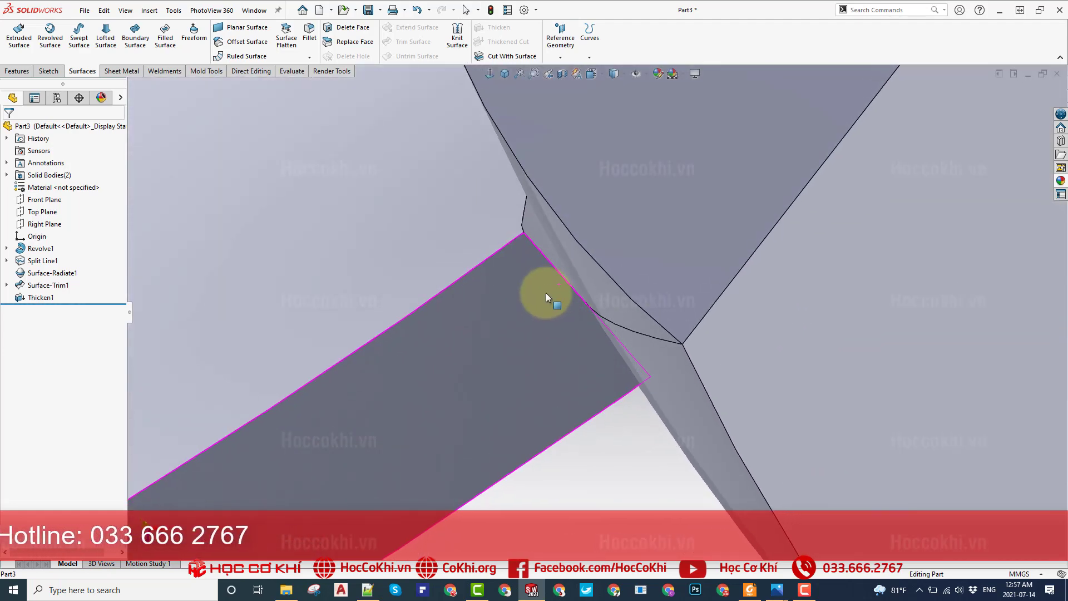
{"action": "scroll", "coordinate": [545, 219], "scroll_direction": "up", "scroll_amount": 2}
{"action": "mouse_move", "coordinate": [631, 279]}
{"action": "middle_mouse_down"}
{"action": "mouse_move", "coordinate": [641, 250]}
{"action": "mouse_move", "coordinate": [508, 339]}
{"action": "mouse_move", "coordinate": [860, 342]}
{"action": "middle_mouse_up"}
{"action": "scroll", "coordinate": [641, 250], "scroll_direction": "up", "scroll_amount": 2}
{"action": "scroll", "coordinate": [742, 300], "scroll_direction": "down", "scroll_amount": 2}
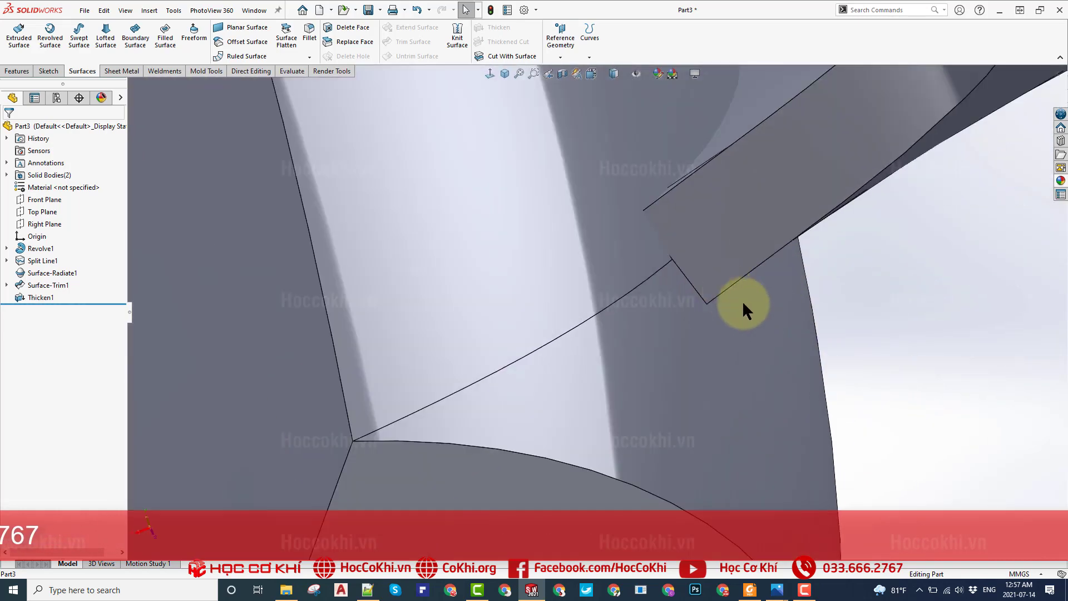
{"action": "scroll", "coordinate": [746, 309], "scroll_direction": "down", "scroll_amount": 1}
{"action": "scroll", "coordinate": [701, 306], "scroll_direction": "up", "scroll_amount": 2}
{"action": "middle_click_drag", "start_coordinate": [699, 226], "coordinate": [708, 172]}
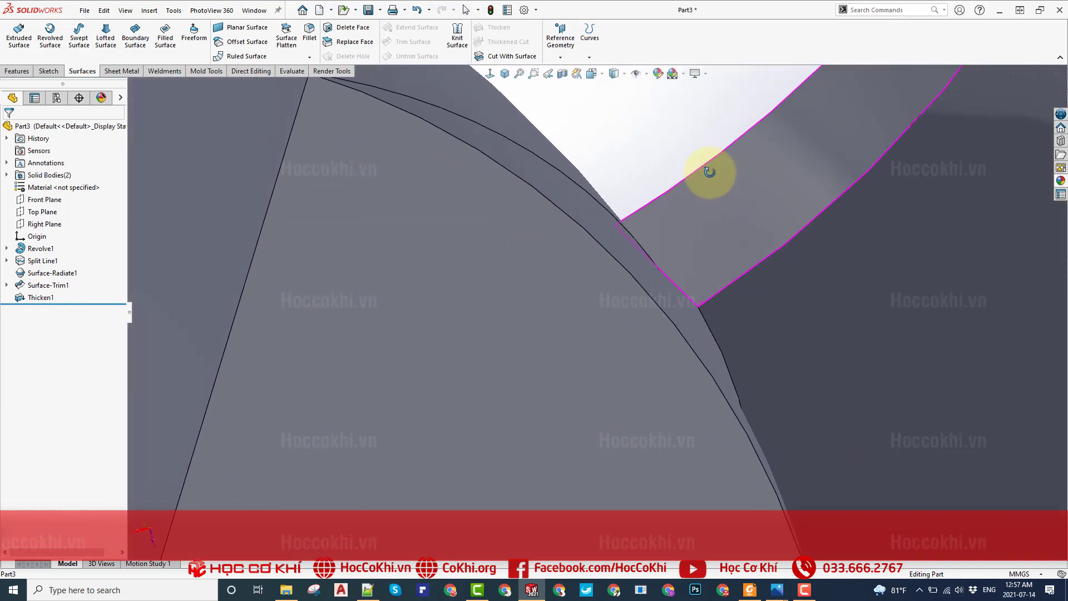
{"action": "scroll", "coordinate": [699, 327], "scroll_direction": "down", "scroll_amount": 2}
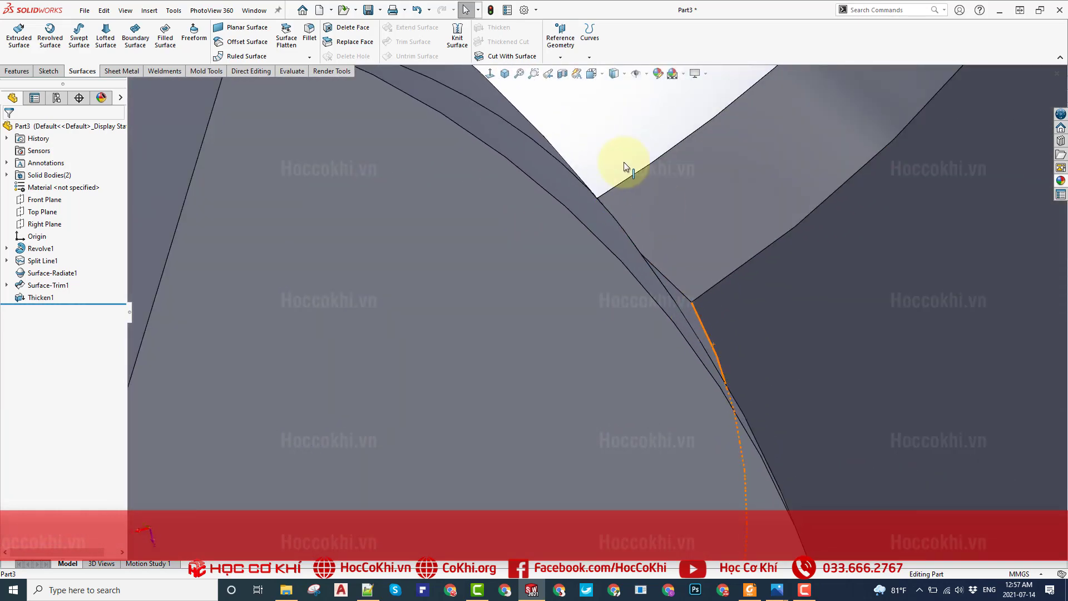
- Return to the isometric view and isolate the Thicken1 blade body
{"action": "left_click", "coordinate": [504, 73]}
{"action": "mouse_move", "coordinate": [548, 203]}
{"action": "middle_mouse_down"}
{"action": "mouse_move", "coordinate": [696, 245]}
{"action": "mouse_move", "coordinate": [829, 373]}
{"action": "mouse_move", "coordinate": [789, 394]}
{"action": "mouse_move", "coordinate": [746, 353]}
{"action": "middle_mouse_up"}
{"action": "right_click", "coordinate": [648, 308]}
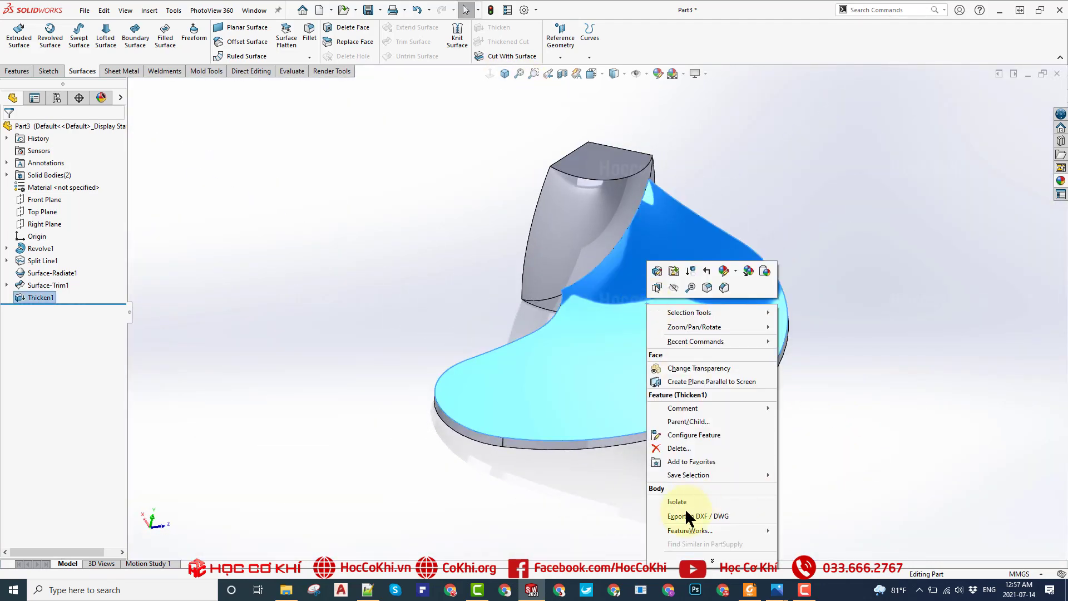
{"action": "left_click", "coordinate": [671, 502]}
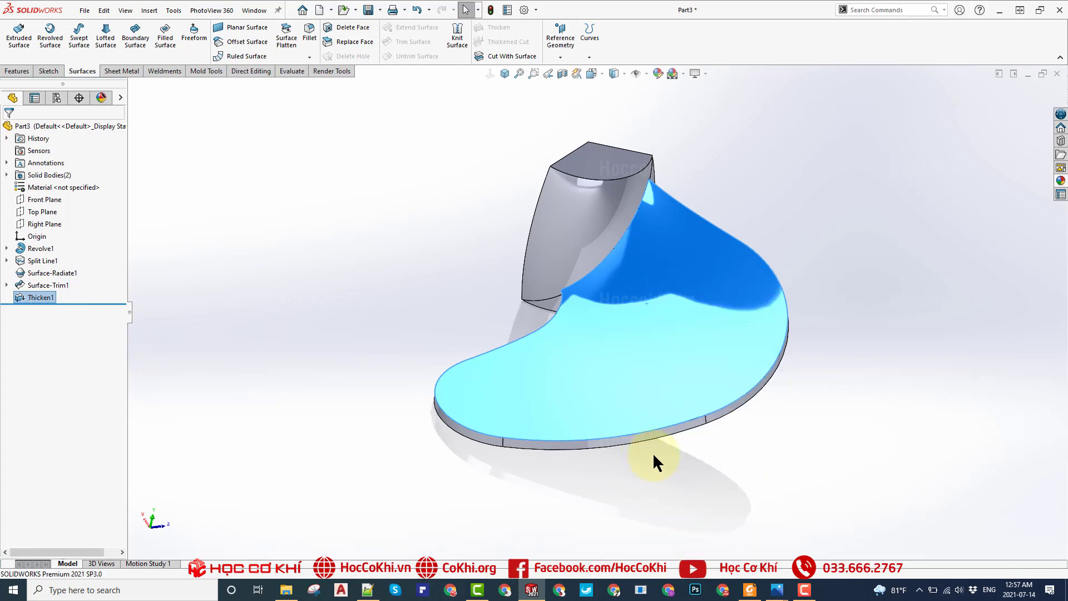
{"action": "mouse_move", "coordinate": [453, 239]}
{"action": "middle_mouse_down"}
{"action": "mouse_move", "coordinate": [582, 227]}
{"action": "mouse_move", "coordinate": [718, 258]}
{"action": "mouse_move", "coordinate": [441, 298]}
{"action": "middle_mouse_up"}
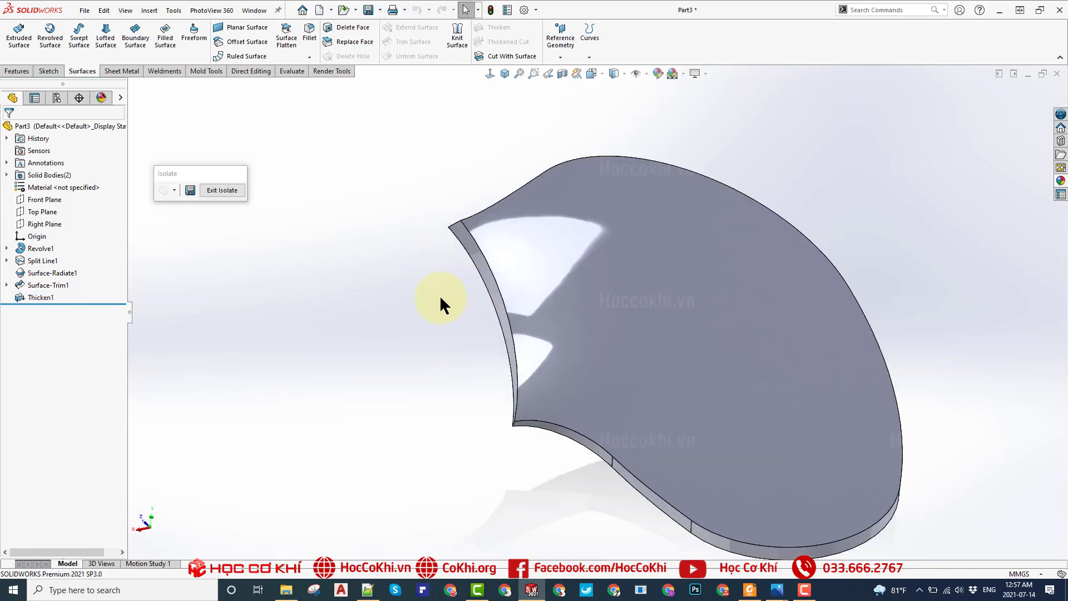
{"action": "scroll", "coordinate": [500, 267], "scroll_direction": "down", "scroll_amount": 3}
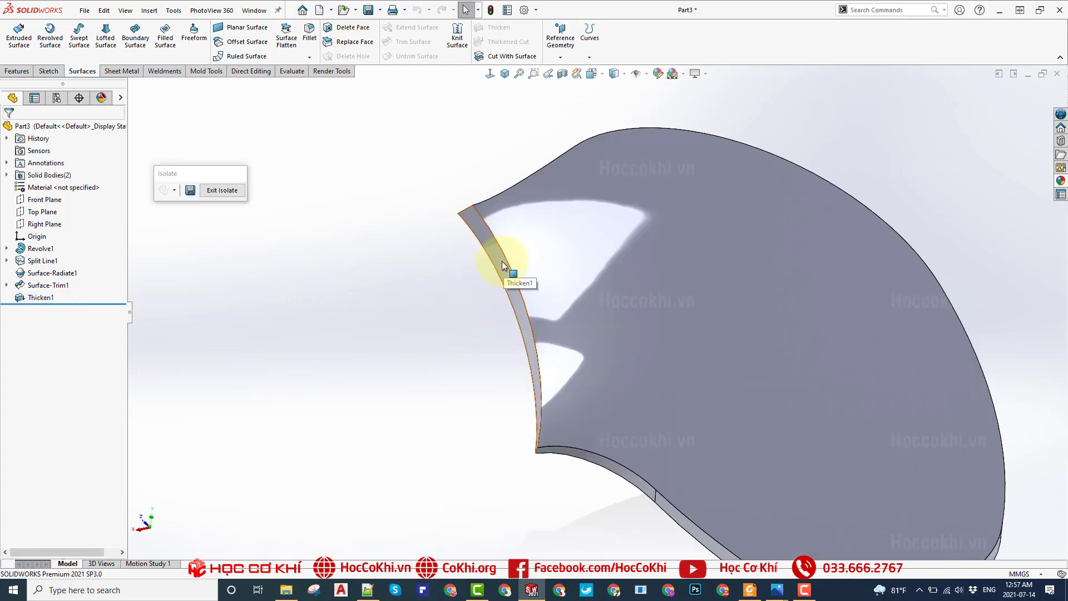
{"action": "mouse_move", "coordinate": [503, 266]}
{"action": "middle_mouse_down"}
{"action": "mouse_move", "coordinate": [501, 298]}
{"action": "mouse_move", "coordinate": [500, 267]}
{"action": "mouse_move", "coordinate": [438, 253]}
{"action": "mouse_move", "coordinate": [499, 248]}
{"action": "middle_mouse_up"}
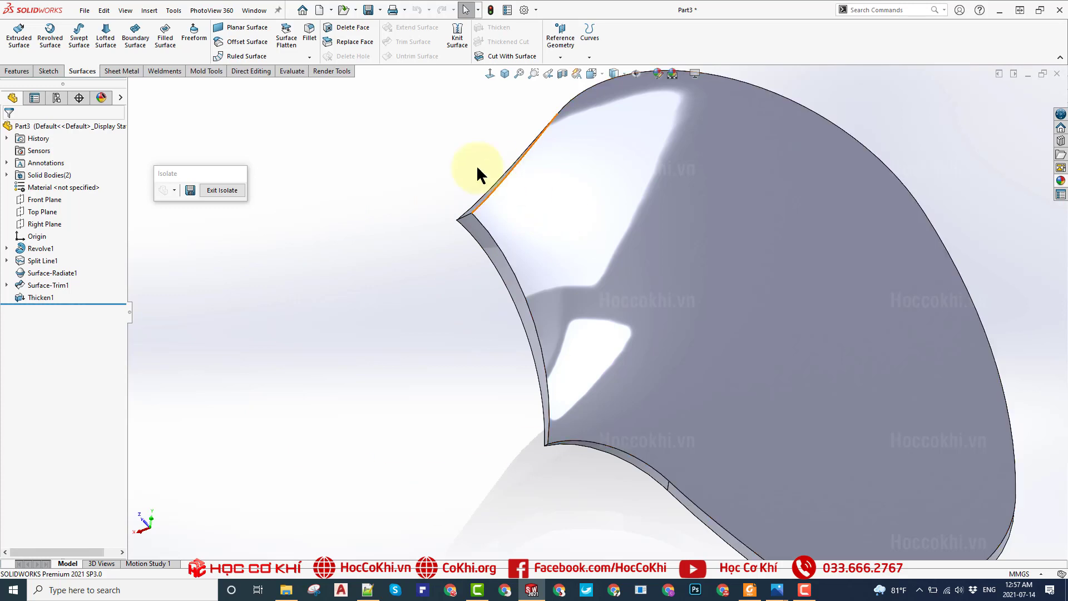
{"action": "left_click", "coordinate": [233, 71]}
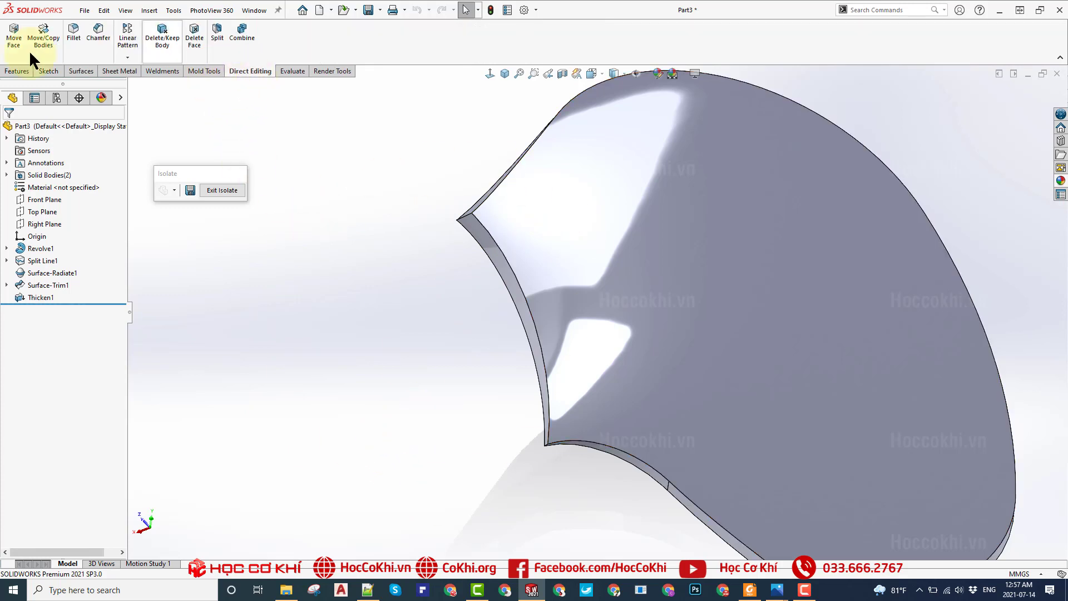
- Offset the blade's thin root face outward by 1.00 mm with Move Face
{"action": "left_click", "coordinate": [14, 31]}
{"action": "left_click", "coordinate": [499, 266]}
{"action": "type", "text": "1"}
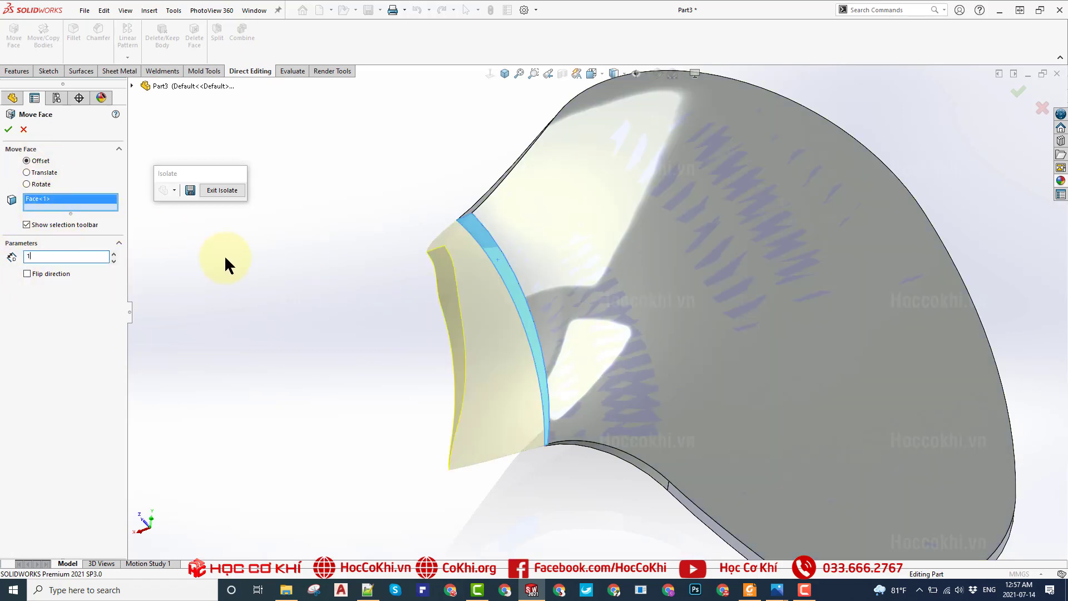
{"action": "mouse_move", "coordinate": [225, 254]}
{"action": "middle_mouse_down"}
{"action": "mouse_move", "coordinate": [409, 326]}
{"action": "mouse_move", "coordinate": [362, 332]}
{"action": "middle_mouse_up"}
{"action": "left_click", "coordinate": [8, 129]}
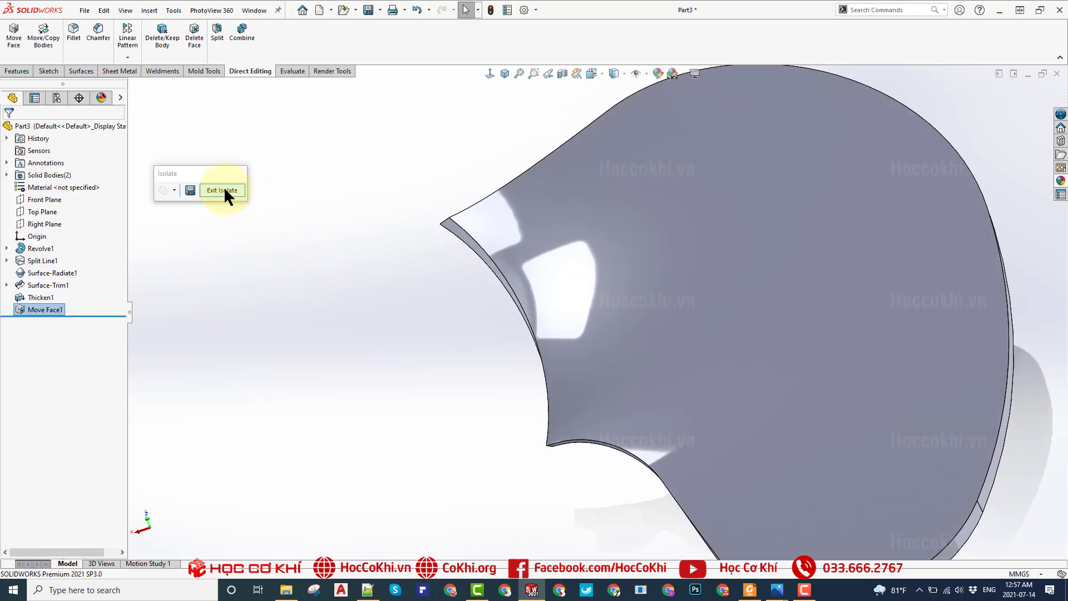
{"action": "mouse_move", "coordinate": [550, 351]}
{"action": "middle_mouse_down"}
{"action": "mouse_move", "coordinate": [555, 210]}
{"action": "mouse_move", "coordinate": [403, 261]}
{"action": "mouse_move", "coordinate": [441, 309]}
{"action": "mouse_move", "coordinate": [748, 327]}
{"action": "mouse_move", "coordinate": [863, 257]}
{"action": "middle_mouse_up"}
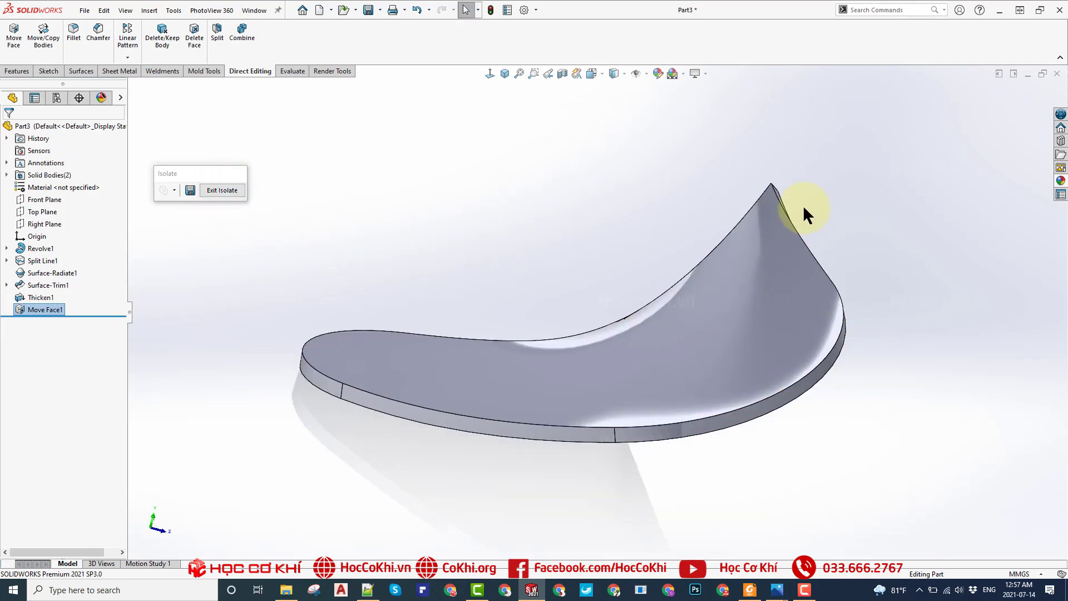
{"action": "left_click", "coordinate": [342, 239]}
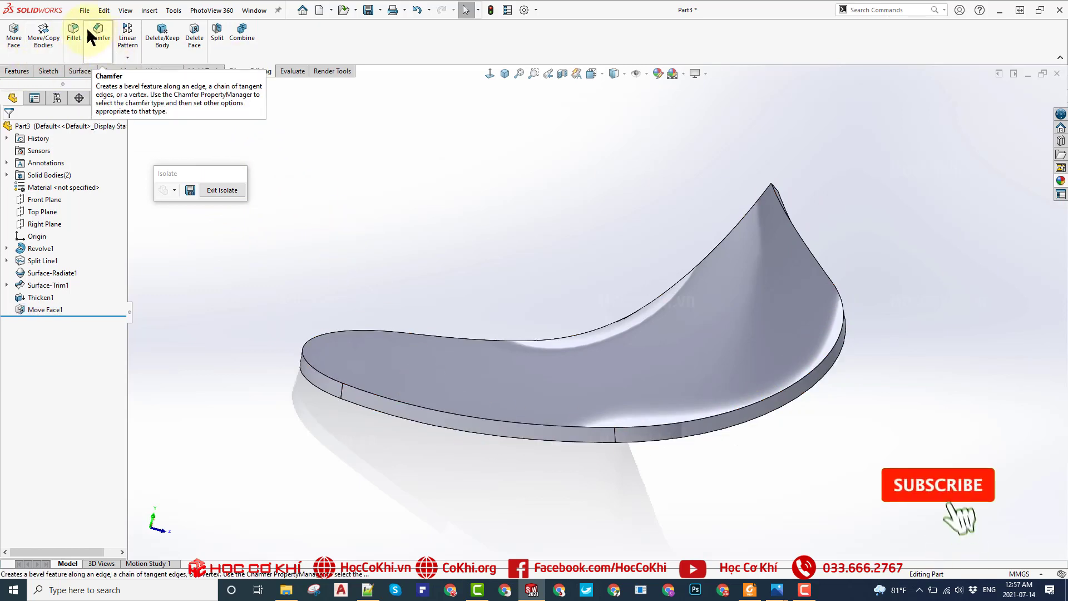
- Start a Full Round Fillet with the blade's top face as the first side
{"action": "left_click", "coordinate": [18, 69]}
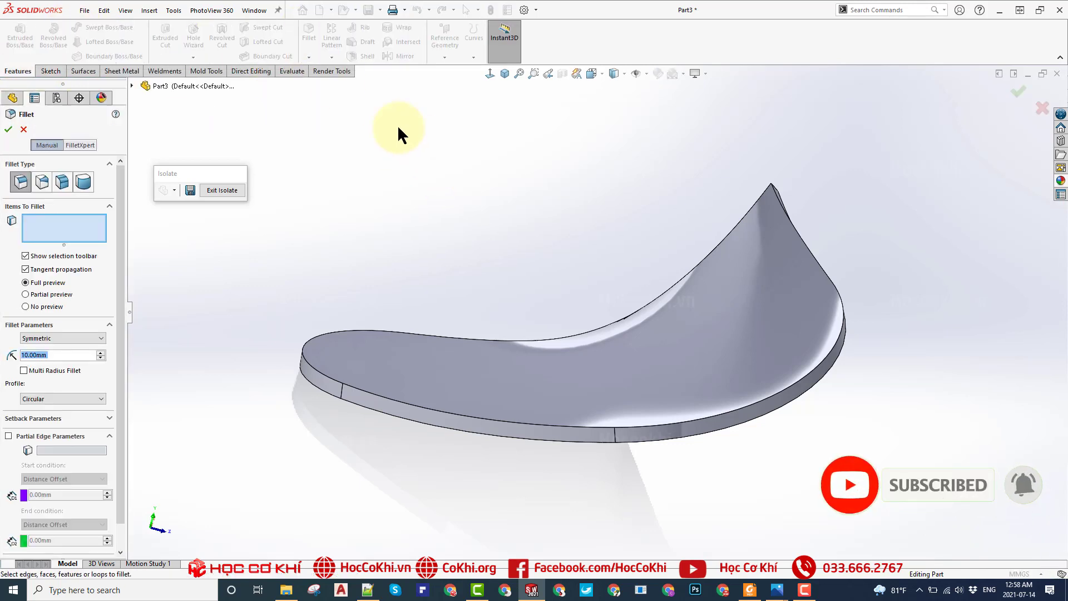
{"action": "left_click", "coordinate": [85, 180]}
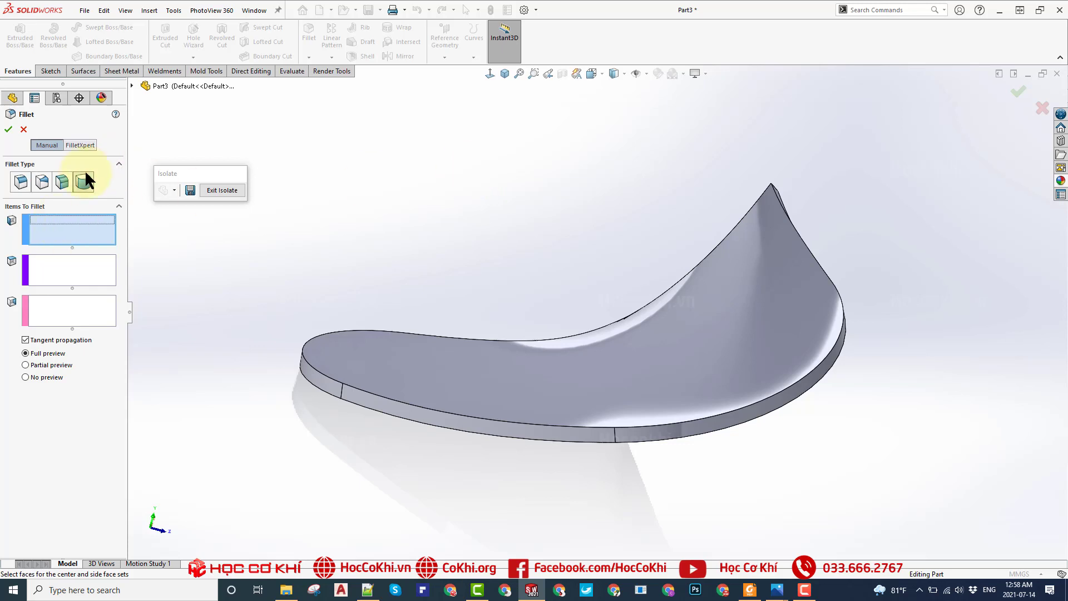
{"action": "left_click", "coordinate": [675, 331]}
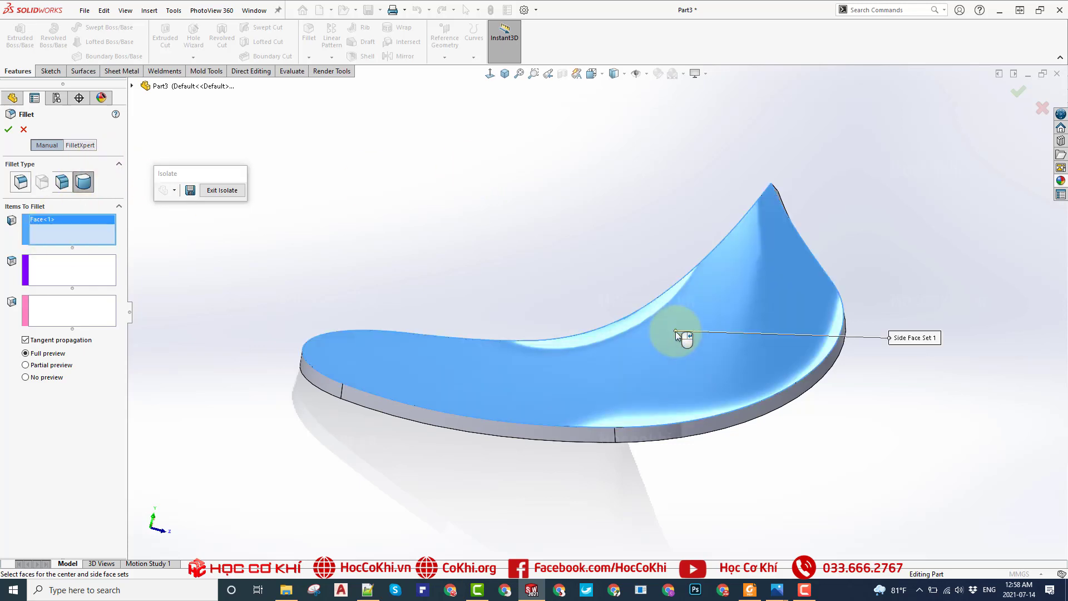
- Add all the blade's rim faces as the center face set
{"action": "left_click", "coordinate": [37, 265]}
{"action": "mouse_move", "coordinate": [802, 340]}
{"action": "middle_mouse_down"}
{"action": "mouse_move", "coordinate": [728, 329]}
{"action": "mouse_move", "coordinate": [746, 328]}
{"action": "middle_mouse_up"}
{"action": "left_click", "coordinate": [710, 301]}
{"action": "left_click", "coordinate": [627, 388]}
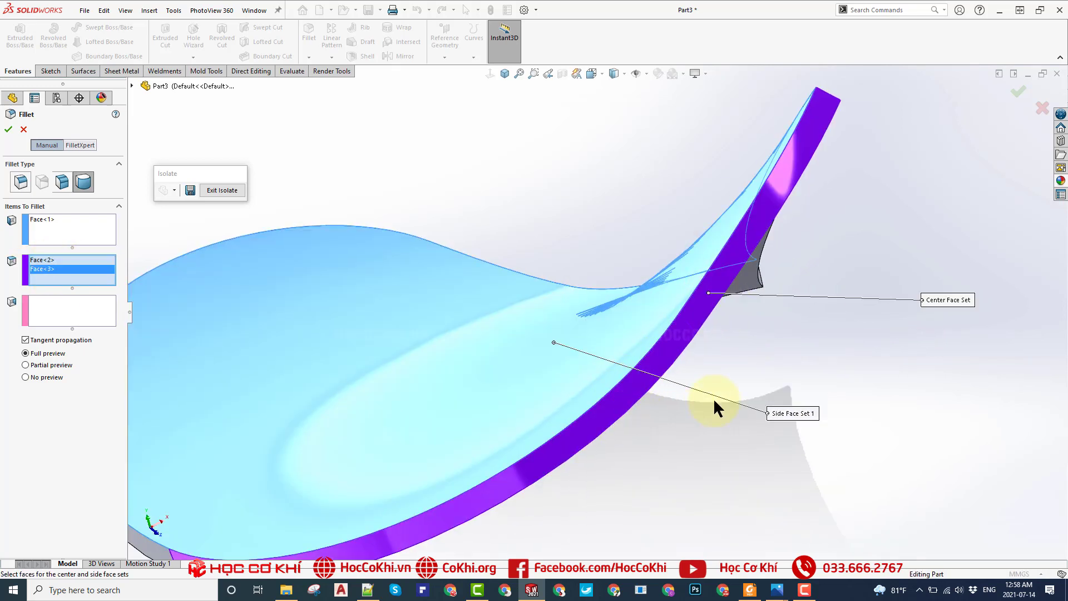
{"action": "mouse_move", "coordinate": [713, 408]}
{"action": "middle_mouse_down"}
{"action": "mouse_move", "coordinate": [572, 394]}
{"action": "mouse_move", "coordinate": [634, 400]}
{"action": "middle_mouse_up"}
{"action": "scroll", "coordinate": [634, 390], "scroll_direction": "down", "scroll_amount": 2}
{"action": "left_click", "coordinate": [358, 345]}
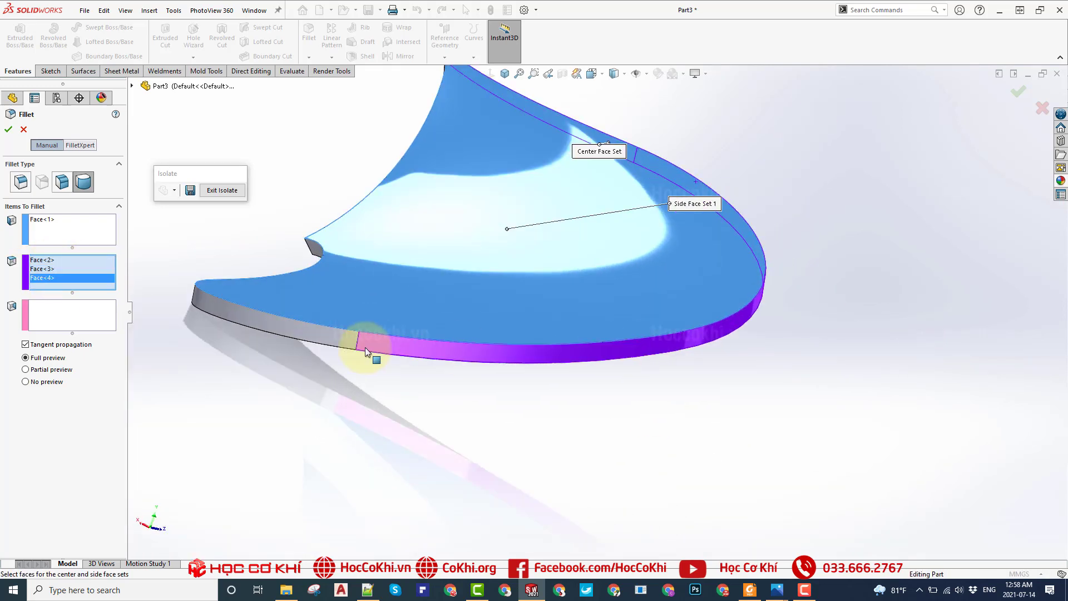
{"action": "mouse_move", "coordinate": [352, 339]}
{"action": "middle_mouse_down"}
{"action": "mouse_move", "coordinate": [436, 377]}
{"action": "mouse_move", "coordinate": [396, 276]}
{"action": "middle_mouse_up"}
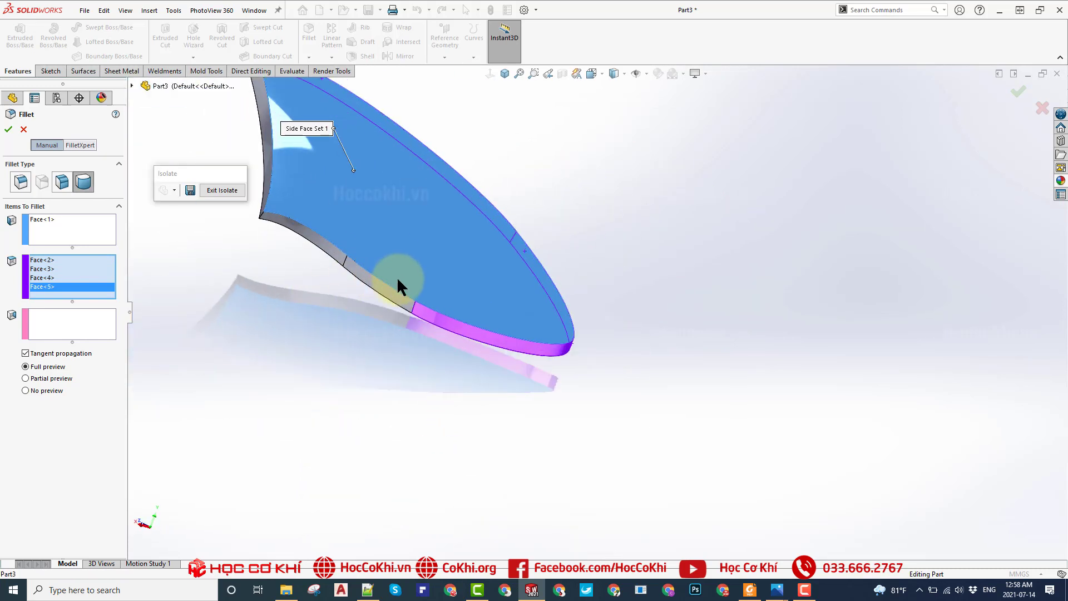
{"action": "left_click", "coordinate": [379, 285]}
{"action": "left_click", "coordinate": [335, 258]}
{"action": "scroll", "coordinate": [464, 339], "scroll_direction": "up", "scroll_amount": 3}
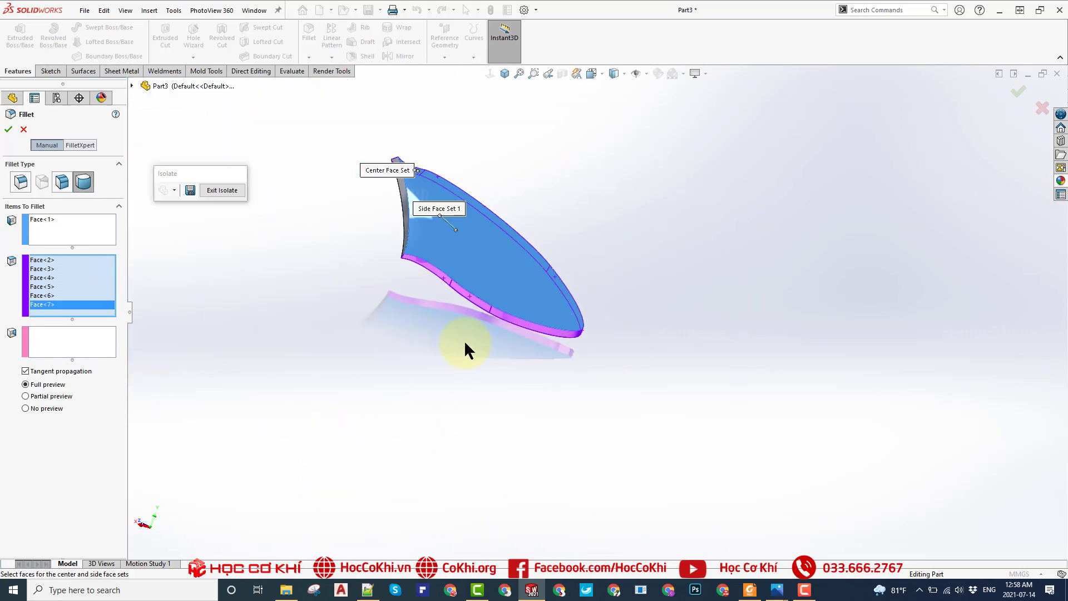
{"action": "middle_click_drag", "start_coordinate": [464, 340], "coordinate": [217, 315]}
- Set the blade's bottom face as the second side and accept Fillet1
{"action": "left_click", "coordinate": [55, 342]}
{"action": "mouse_move", "coordinate": [570, 338]}
{"action": "middle_mouse_down"}
{"action": "mouse_move", "coordinate": [500, 181]}
{"action": "mouse_move", "coordinate": [468, 269]}
{"action": "middle_mouse_up"}
{"action": "left_click", "coordinate": [468, 269]}
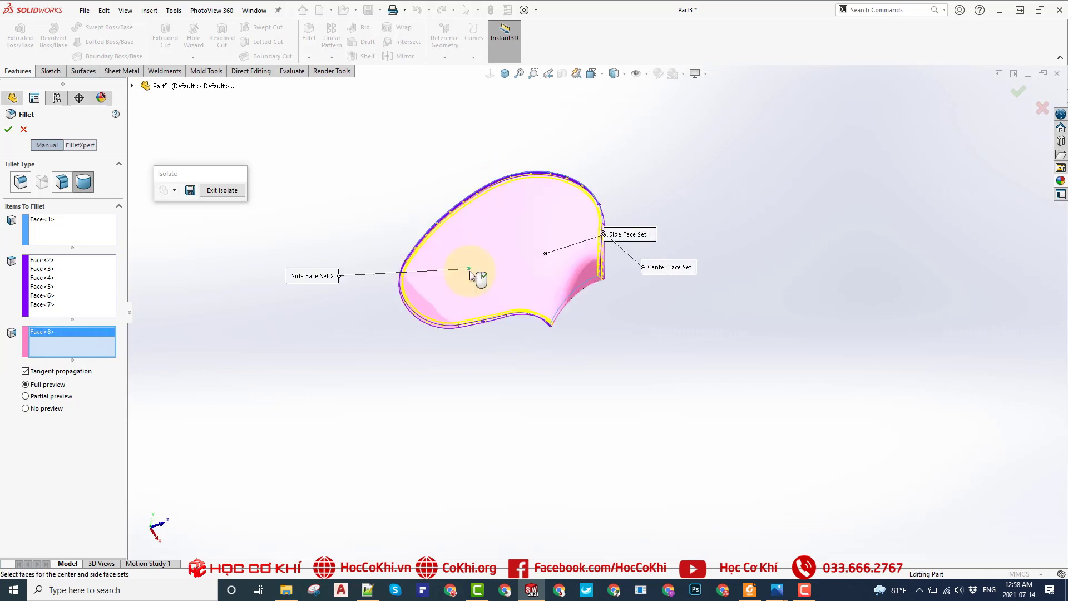
{"action": "mouse_move", "coordinate": [452, 162]}
{"action": "middle_mouse_down"}
{"action": "mouse_move", "coordinate": [406, 369]}
{"action": "mouse_move", "coordinate": [476, 278]}
{"action": "mouse_move", "coordinate": [643, 309]}
{"action": "middle_mouse_up"}
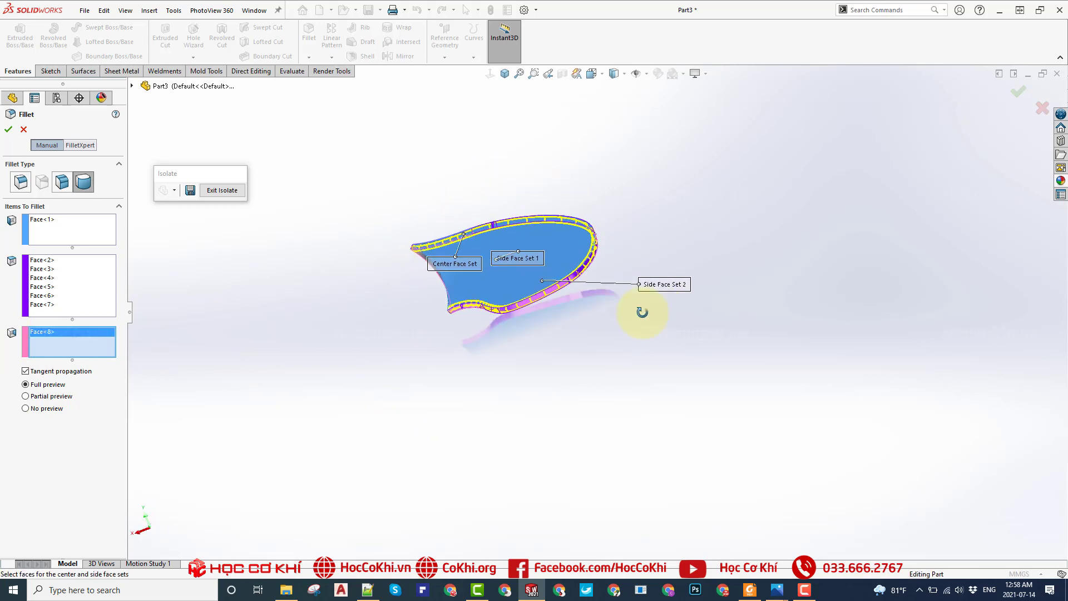
{"action": "left_click", "coordinate": [8, 130]}
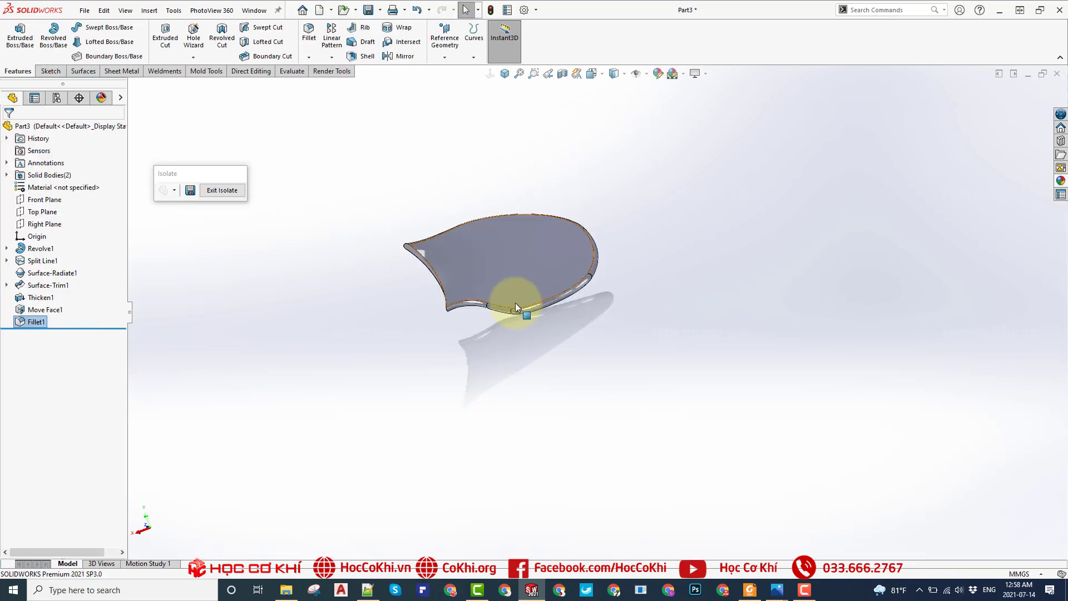
- Exit isolation so the filleted blade and hub show together in isometric view
{"action": "mouse_move", "coordinate": [512, 298]}
{"action": "middle_mouse_down"}
{"action": "mouse_move", "coordinate": [393, 279]}
{"action": "mouse_move", "coordinate": [393, 363]}
{"action": "mouse_move", "coordinate": [358, 384]}
{"action": "mouse_move", "coordinate": [451, 225]}
{"action": "middle_mouse_up"}
{"action": "scroll", "coordinate": [451, 226], "scroll_direction": "up", "scroll_amount": 2}
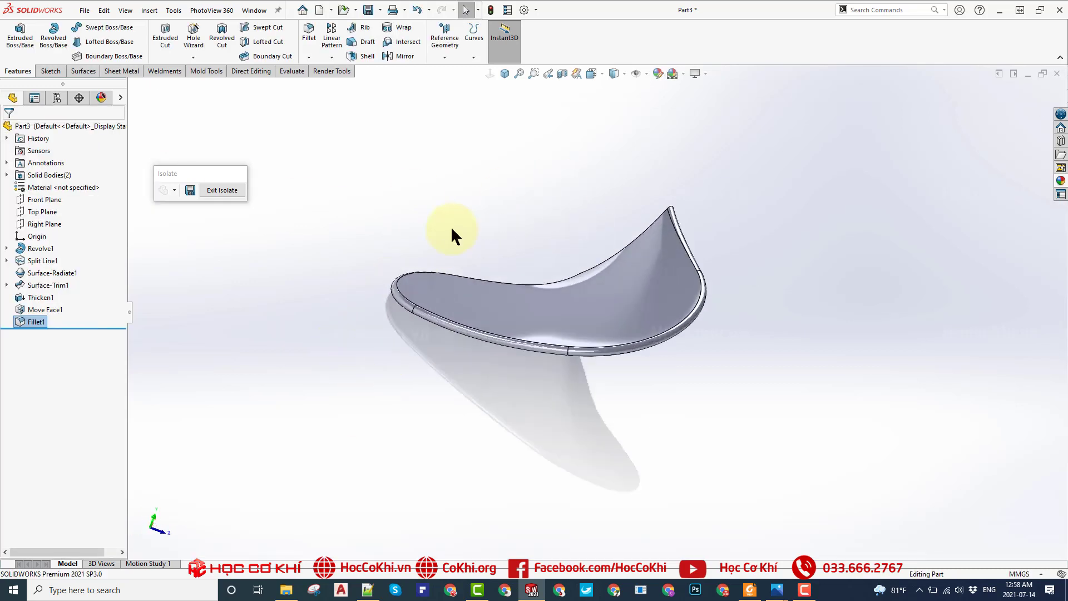
{"action": "left_click", "coordinate": [220, 189]}
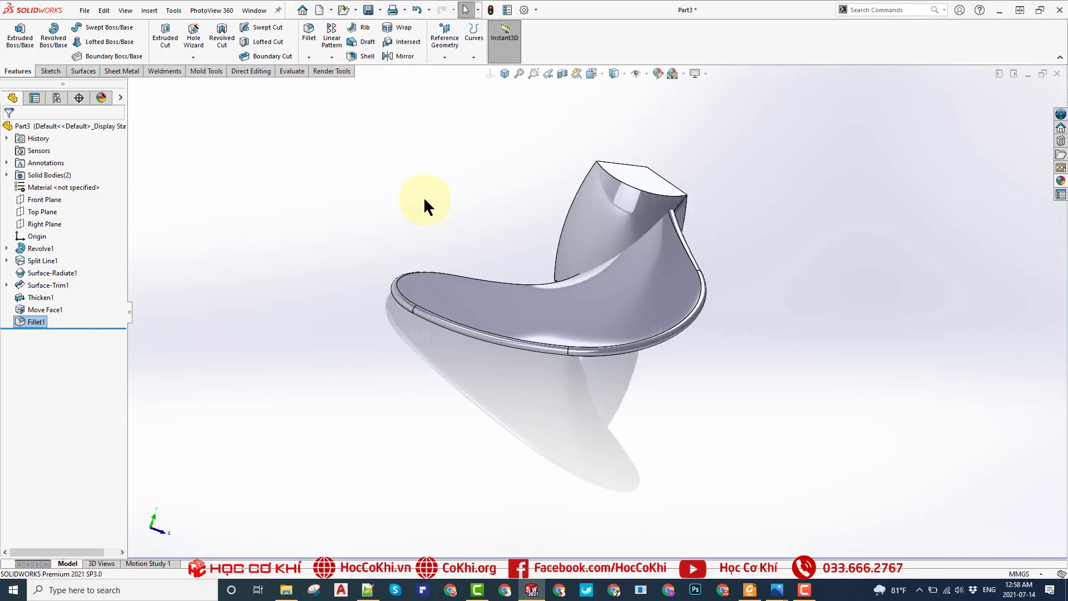
{"action": "key", "text": "ctrl+7"}
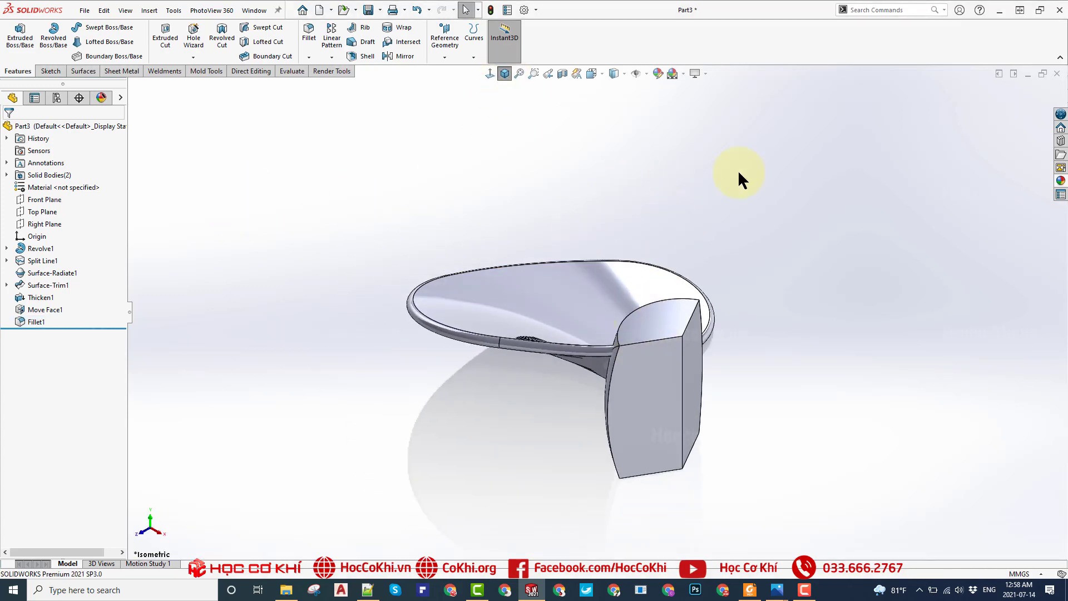
{"action": "scroll", "coordinate": [632, 329], "scroll_direction": "up", "scroll_amount": 3}
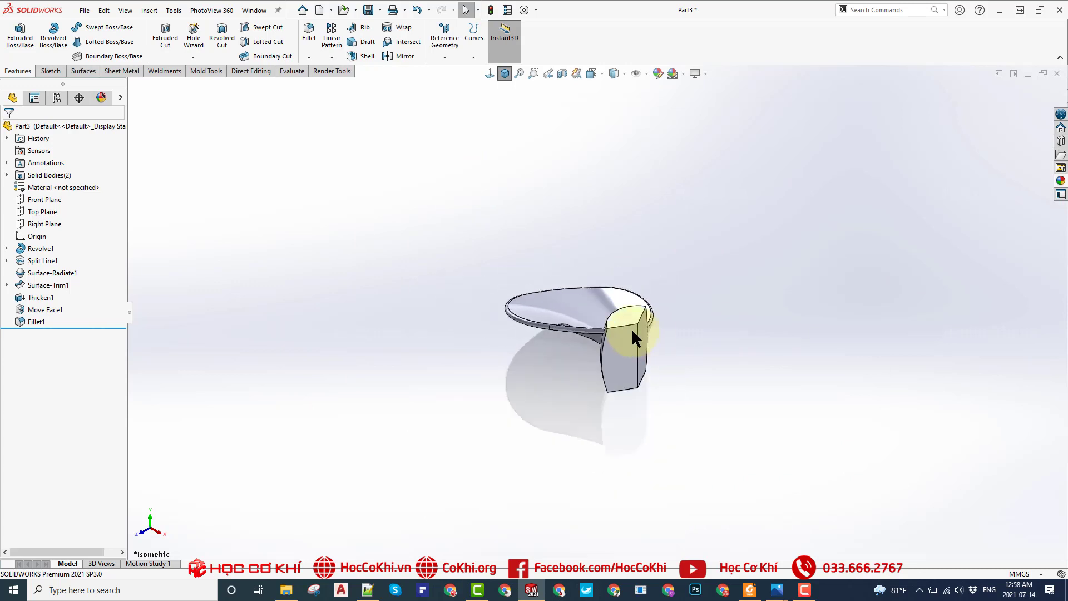
{"action": "scroll", "coordinate": [629, 328], "scroll_direction": "down", "scroll_amount": 3}
- Inspect the hub top and blade inner face, then show the pattern types list
{"action": "mouse_move", "coordinate": [626, 333]}
{"action": "middle_mouse_down"}
{"action": "mouse_move", "coordinate": [727, 260]}
{"action": "mouse_move", "coordinate": [684, 269]}
{"action": "middle_mouse_up"}
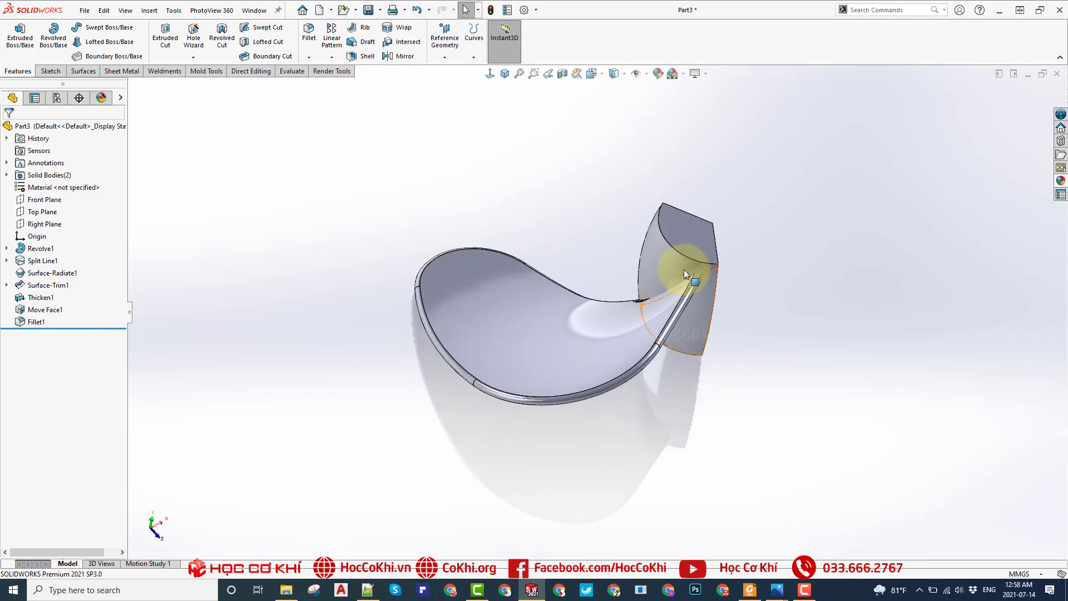
{"action": "left_click", "coordinate": [679, 226]}
{"action": "left_click", "coordinate": [571, 311]}
{"action": "left_click", "coordinate": [419, 188]}
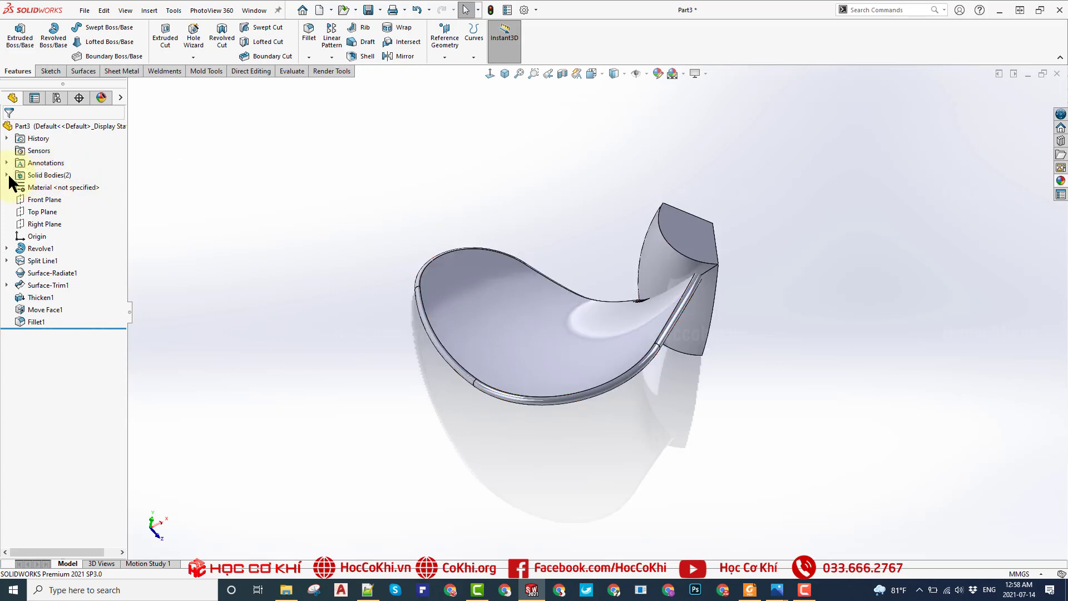
{"action": "scroll", "coordinate": [716, 306], "scroll_direction": "down", "scroll_amount": 2}
{"action": "scroll", "coordinate": [715, 305], "scroll_direction": "down", "scroll_amount": 2}
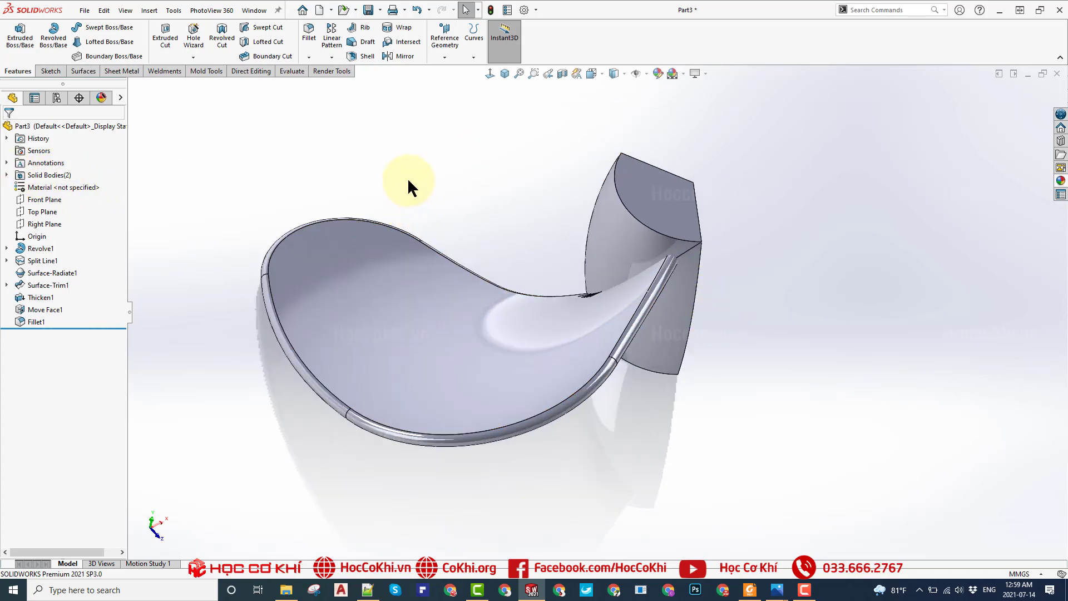
{"action": "left_click", "coordinate": [329, 56]}
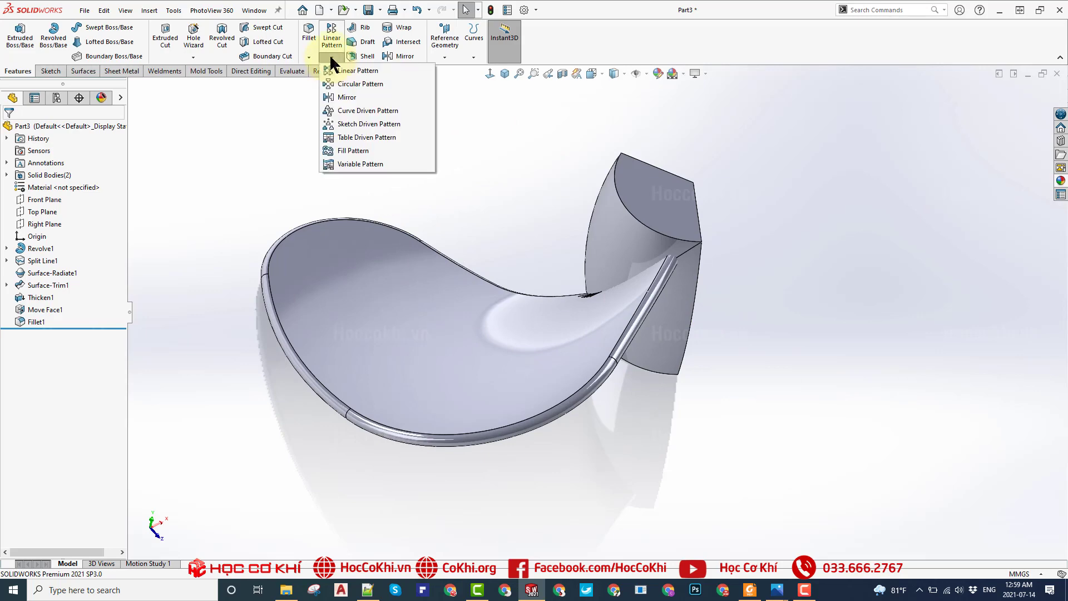
- Circular-pattern the hub block and blade bodies 3 times over 360° around the hub edge
{"action": "left_click", "coordinate": [366, 83]}
{"action": "left_click", "coordinate": [69, 162]}
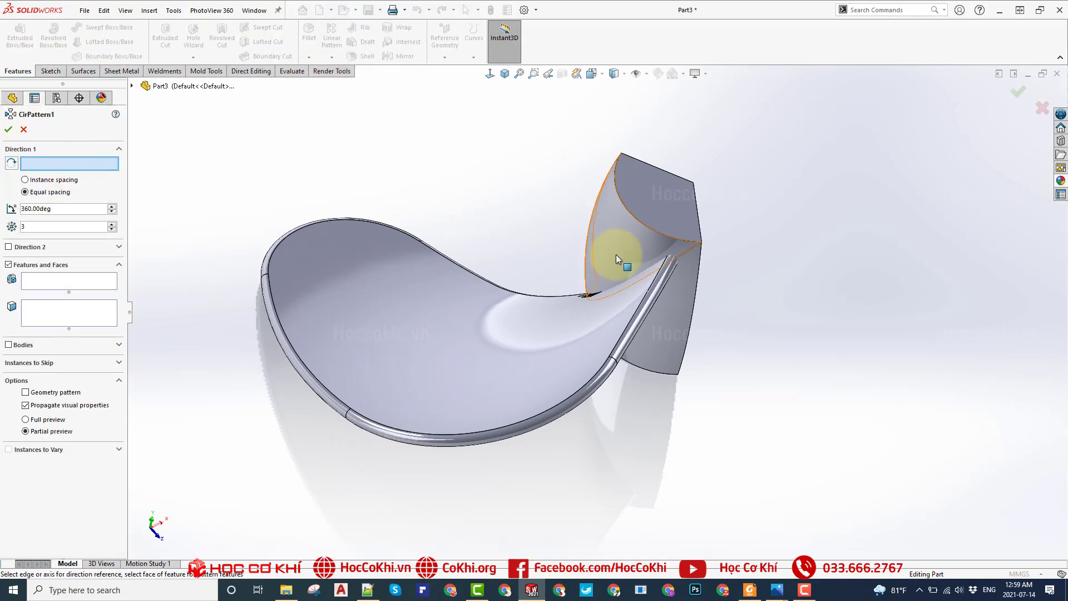
{"action": "mouse_move", "coordinate": [616, 254]}
{"action": "middle_mouse_down"}
{"action": "mouse_move", "coordinate": [488, 155]}
{"action": "mouse_move", "coordinate": [668, 355]}
{"action": "middle_mouse_up"}
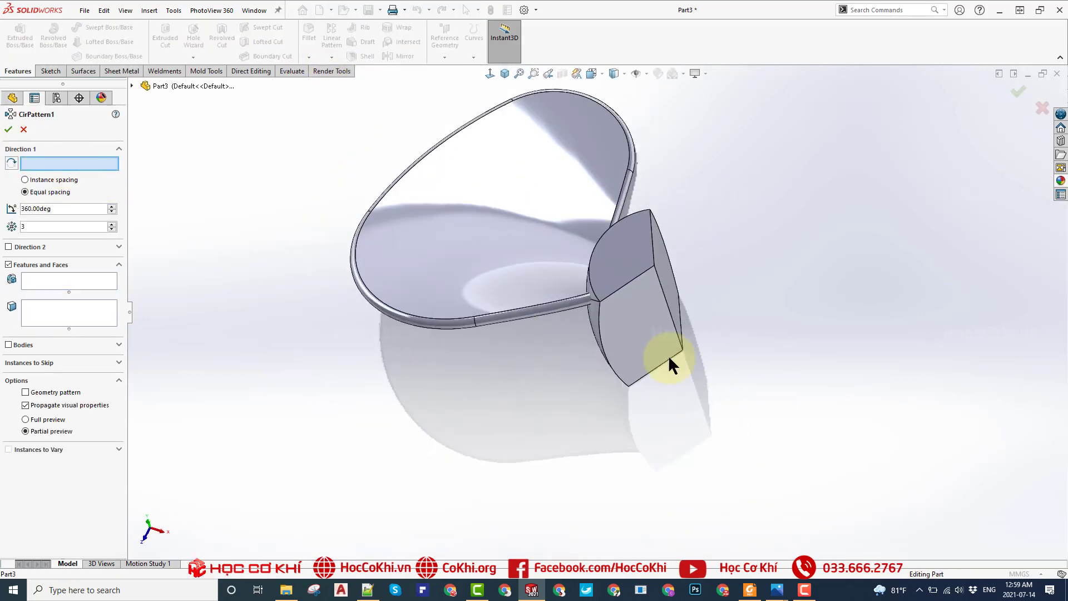
{"action": "left_click", "coordinate": [666, 300]}
{"action": "left_click", "coordinate": [19, 343]}
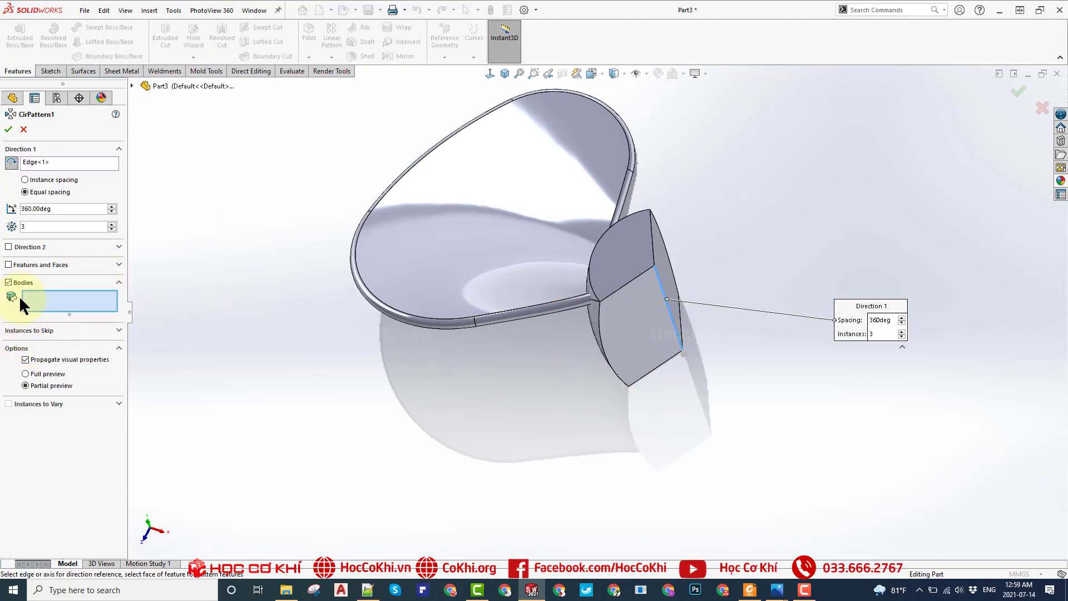
{"action": "left_click", "coordinate": [636, 246]}
{"action": "left_click", "coordinate": [494, 166]}
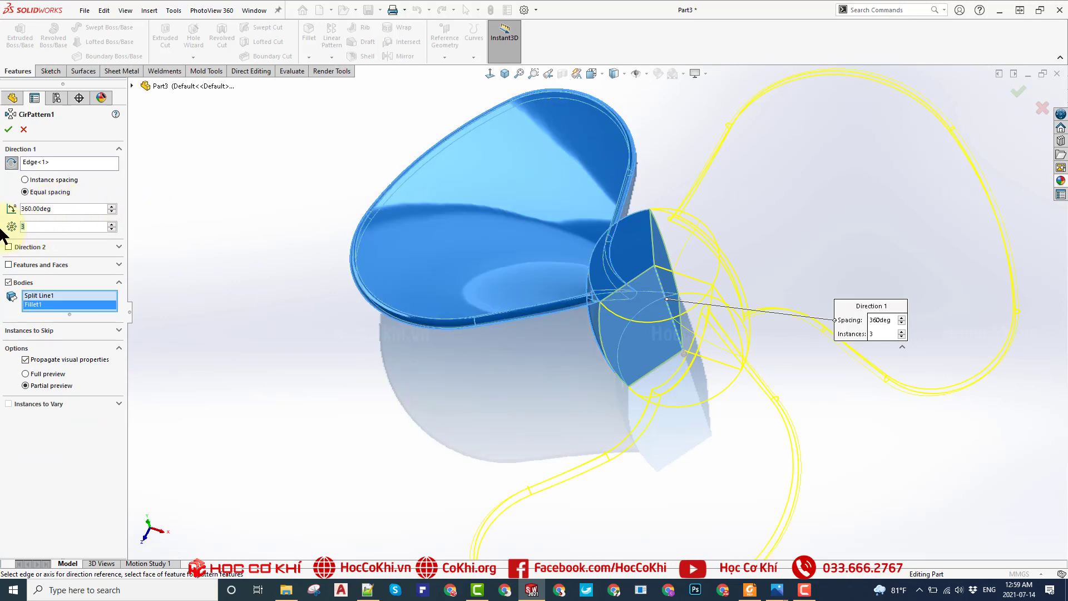
{"action": "left_click", "coordinate": [9, 130]}
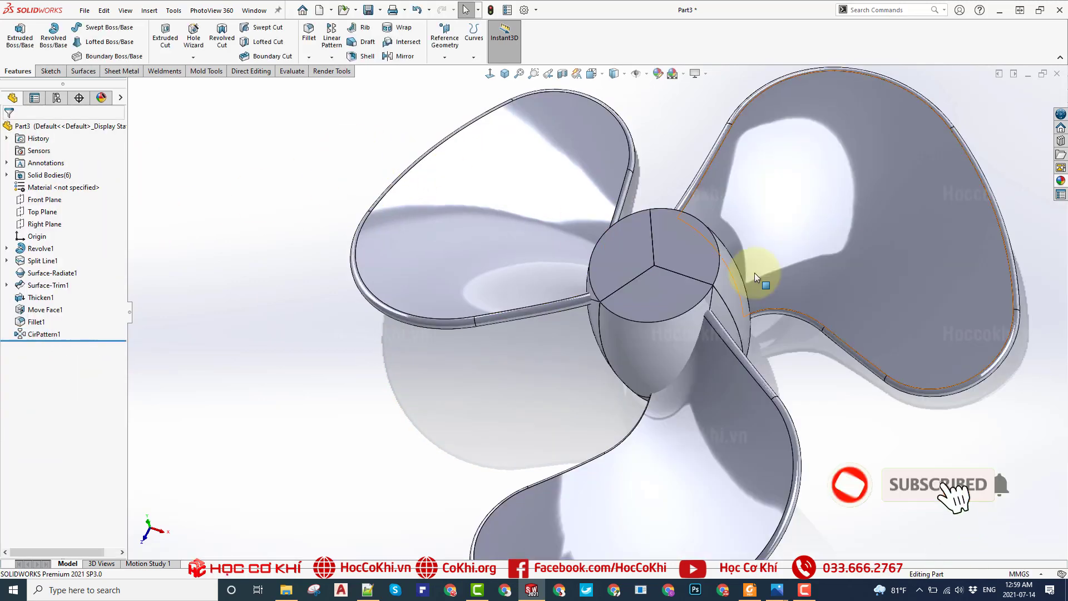
{"action": "mouse_move", "coordinate": [754, 273]}
{"action": "middle_mouse_down"}
{"action": "mouse_move", "coordinate": [627, 199]}
{"action": "mouse_move", "coordinate": [753, 263]}
{"action": "mouse_move", "coordinate": [753, 235]}
{"action": "middle_mouse_up"}
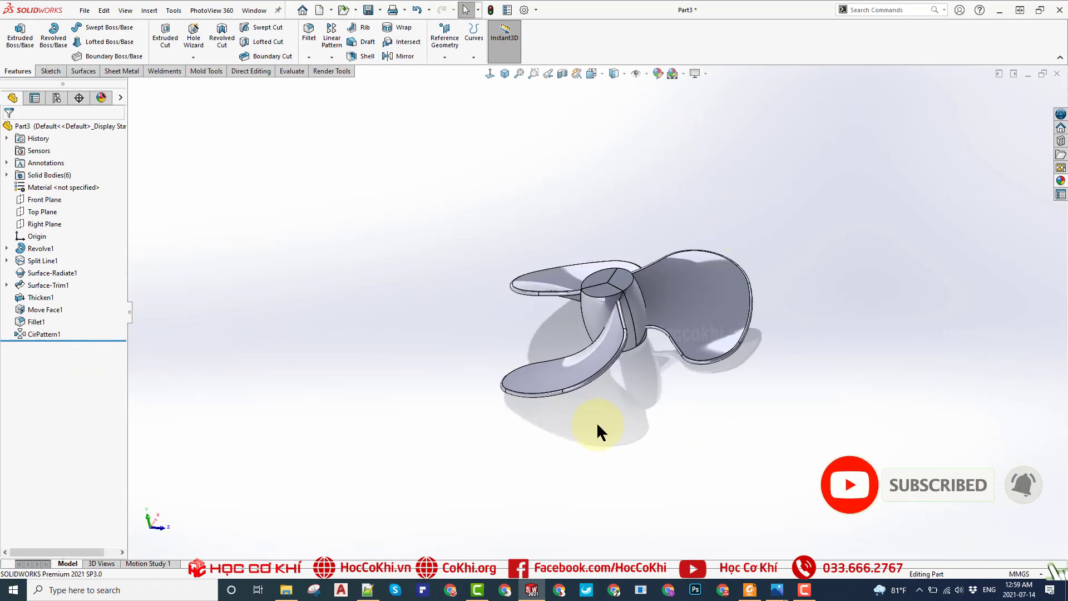
{"action": "scroll", "coordinate": [668, 310], "scroll_direction": "down", "scroll_amount": 3}
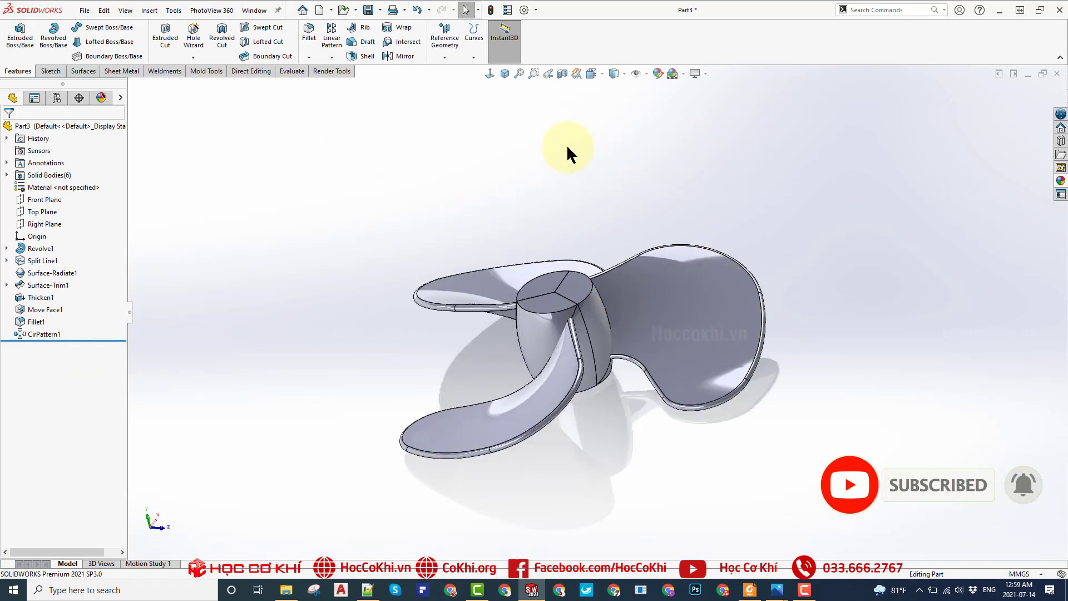
- Combine the three blade bodies and hub segments into one solid using Add
{"action": "left_click", "coordinate": [254, 69]}
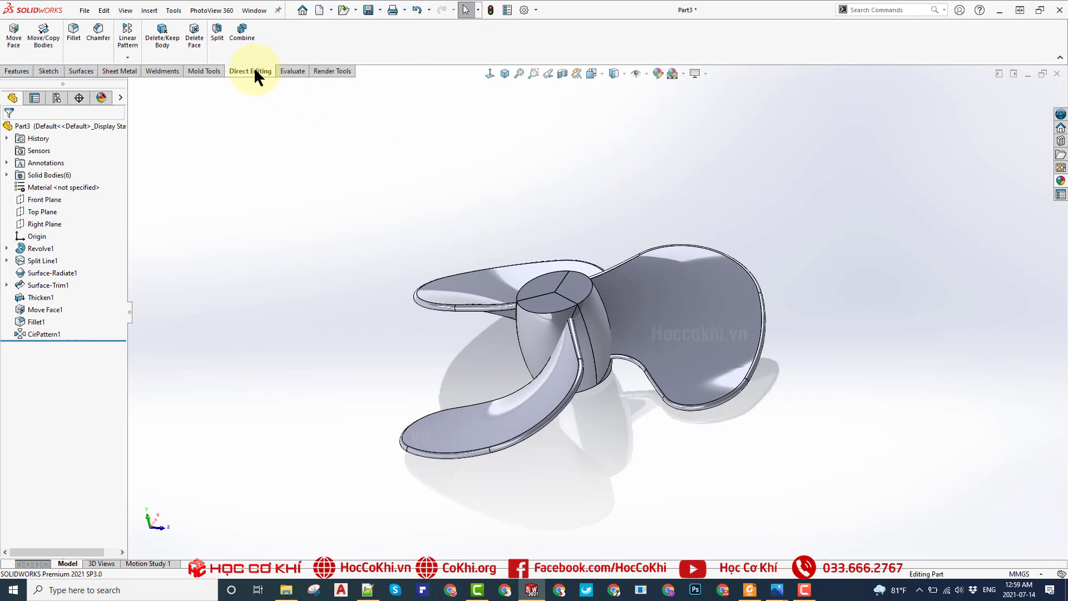
{"action": "left_click", "coordinate": [238, 30]}
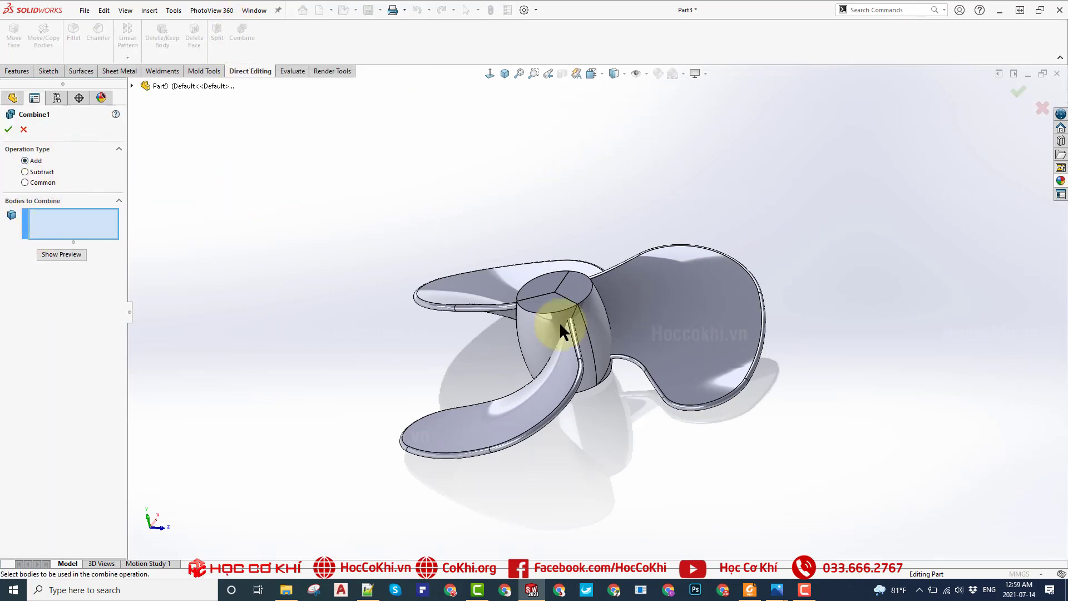
{"action": "left_click", "coordinate": [483, 269]}
{"action": "left_click", "coordinate": [669, 309]}
{"action": "left_click", "coordinate": [495, 370]}
{"action": "middle_click_drag", "start_coordinate": [495, 371], "coordinate": [518, 421]}
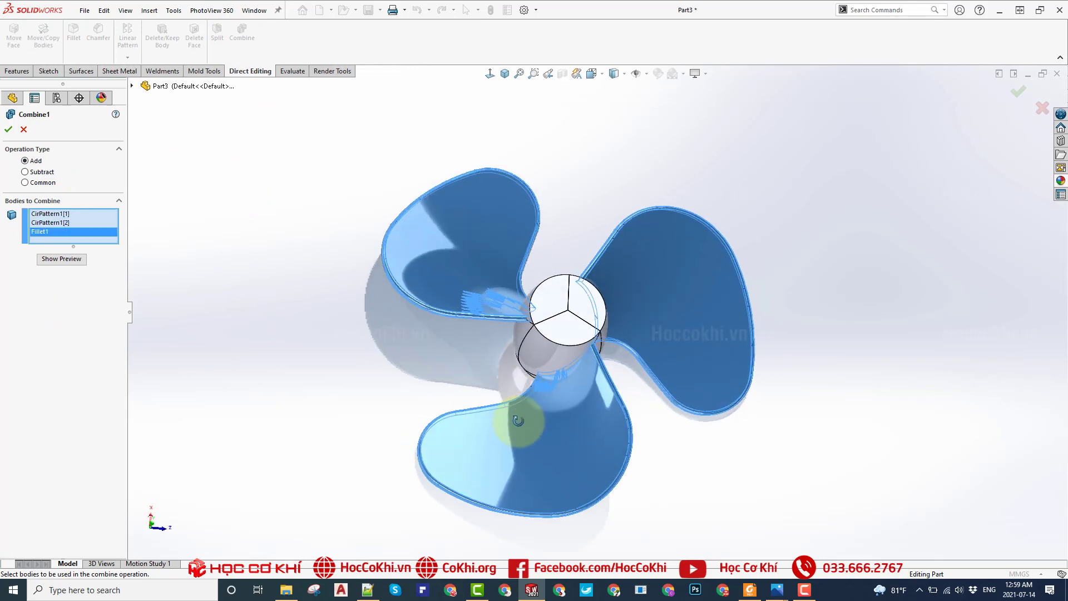
{"action": "scroll", "coordinate": [557, 407], "scroll_direction": "down", "scroll_amount": 3}
{"action": "left_click", "coordinate": [503, 206]}
{"action": "left_click", "coordinate": [553, 249]}
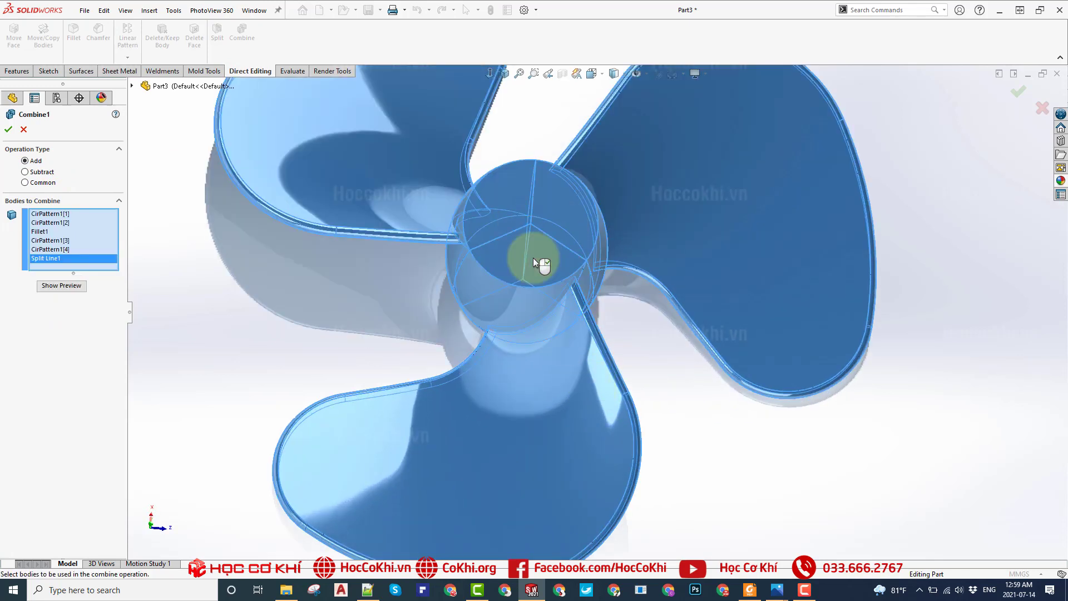
{"action": "left_click", "coordinate": [8, 130]}
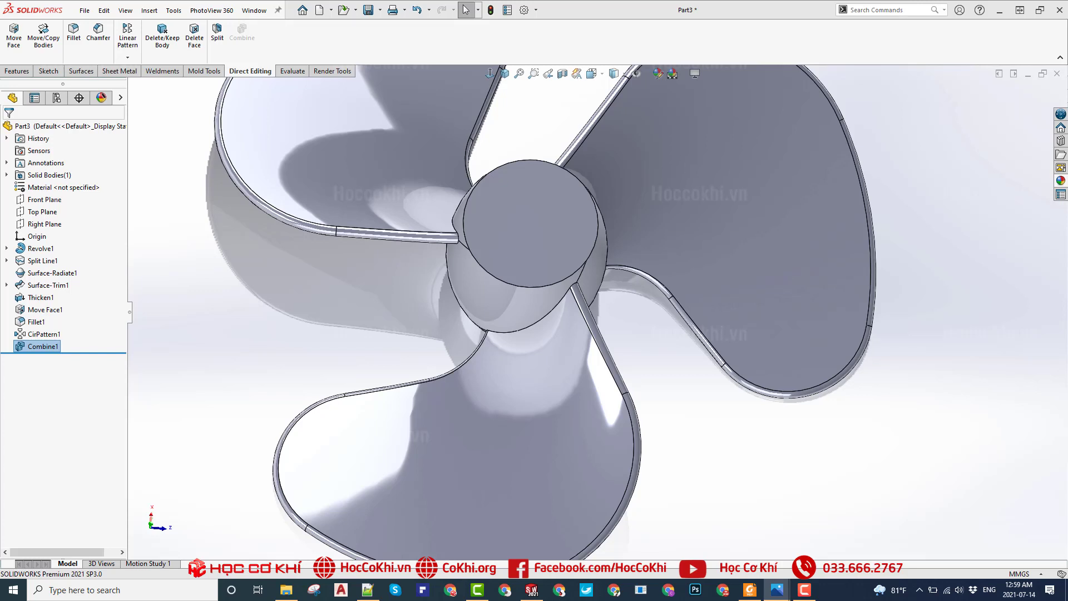
- Apply a constant 3 mm fillet to the three blade-root edges
{"action": "middle_click_drag", "start_coordinate": [608, 247], "coordinate": [475, 348]}
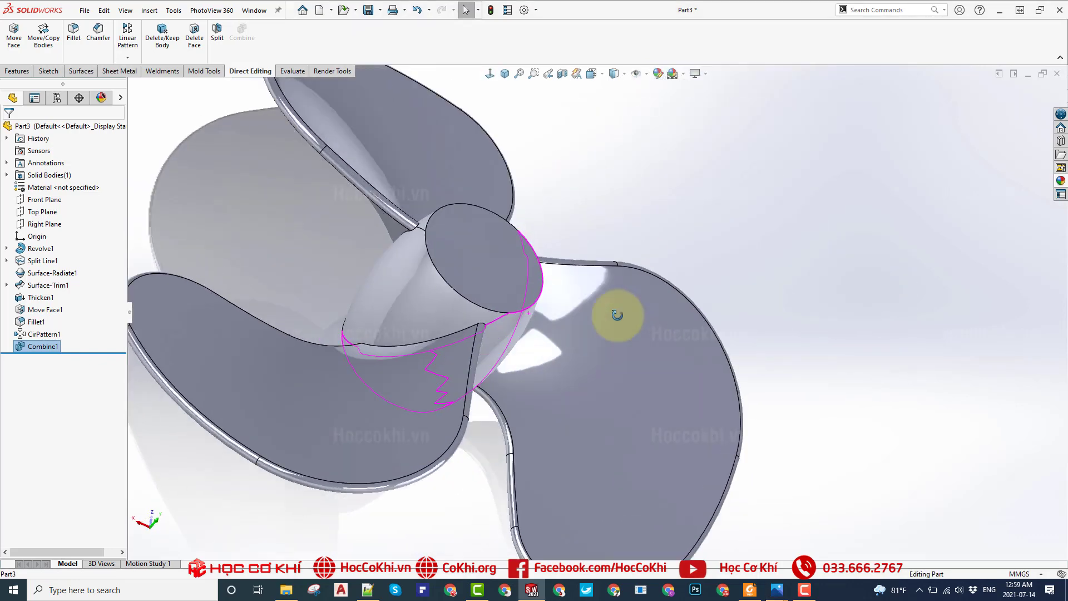
{"action": "key", "text": "Escape"}
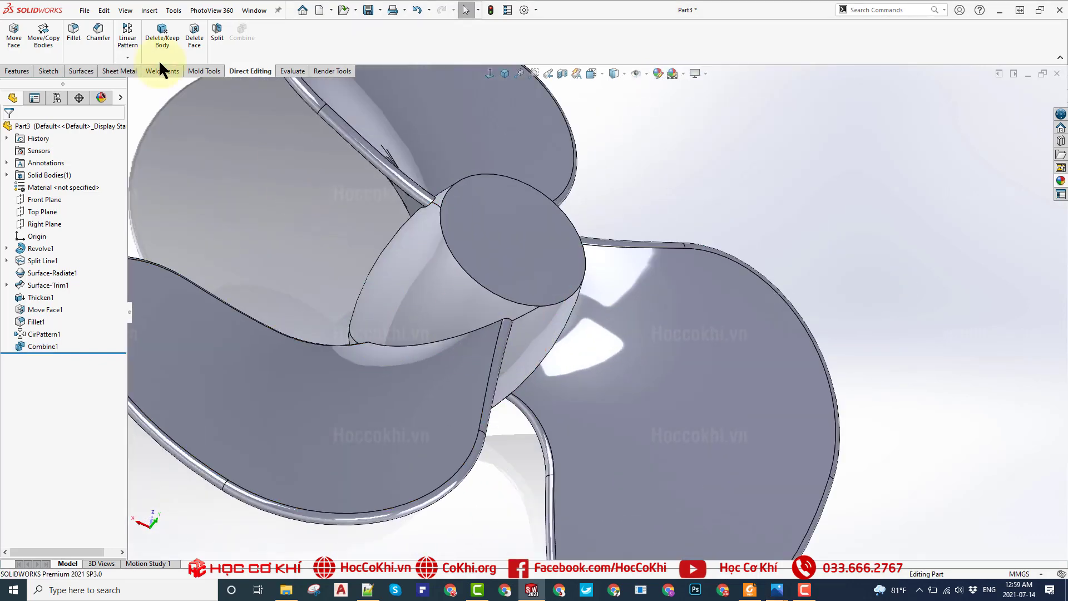
{"action": "left_click", "coordinate": [73, 31]}
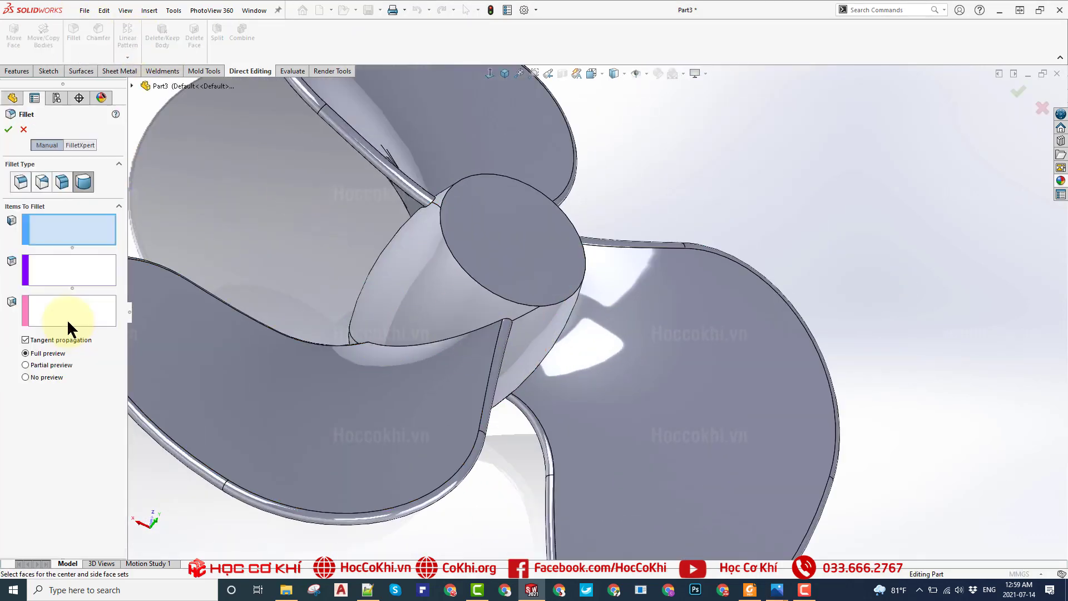
{"action": "left_click", "coordinate": [19, 184]}
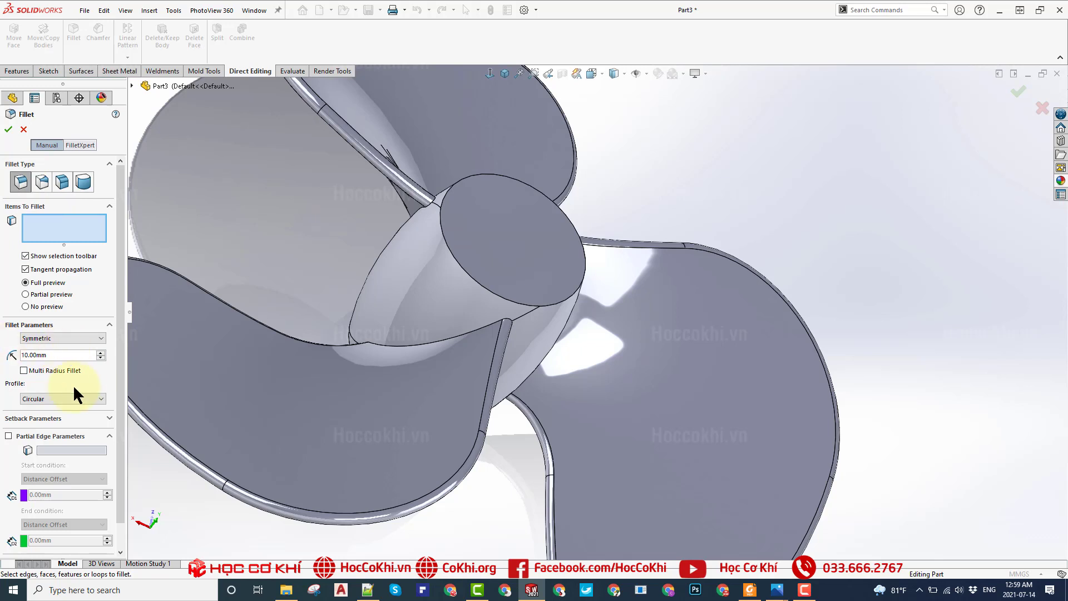
{"action": "type", "text": "3"}
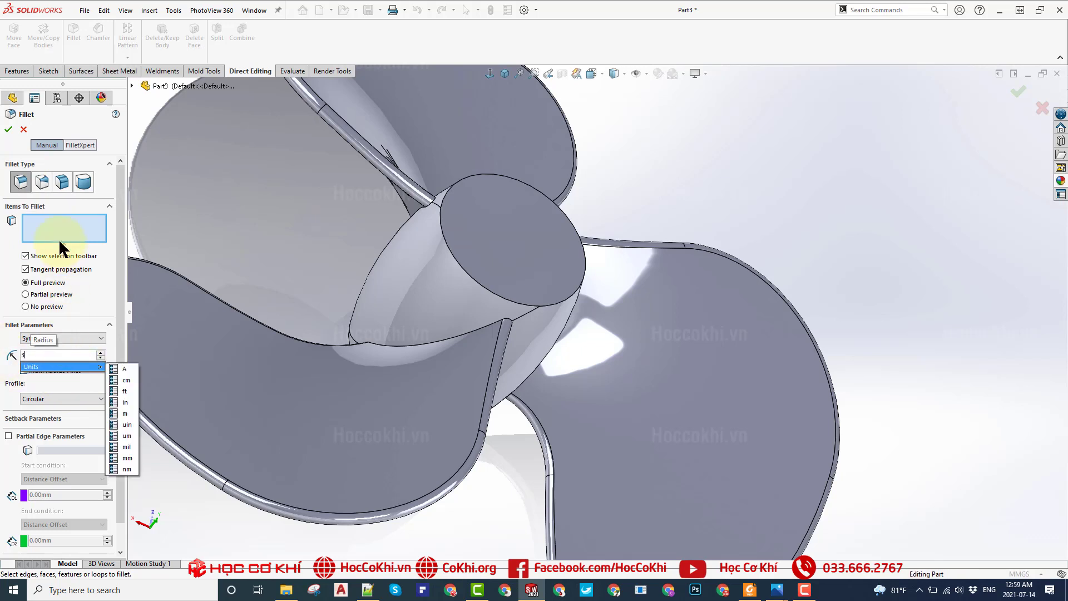
{"action": "key", "text": "Return"}
{"action": "left_click", "coordinate": [458, 334]}
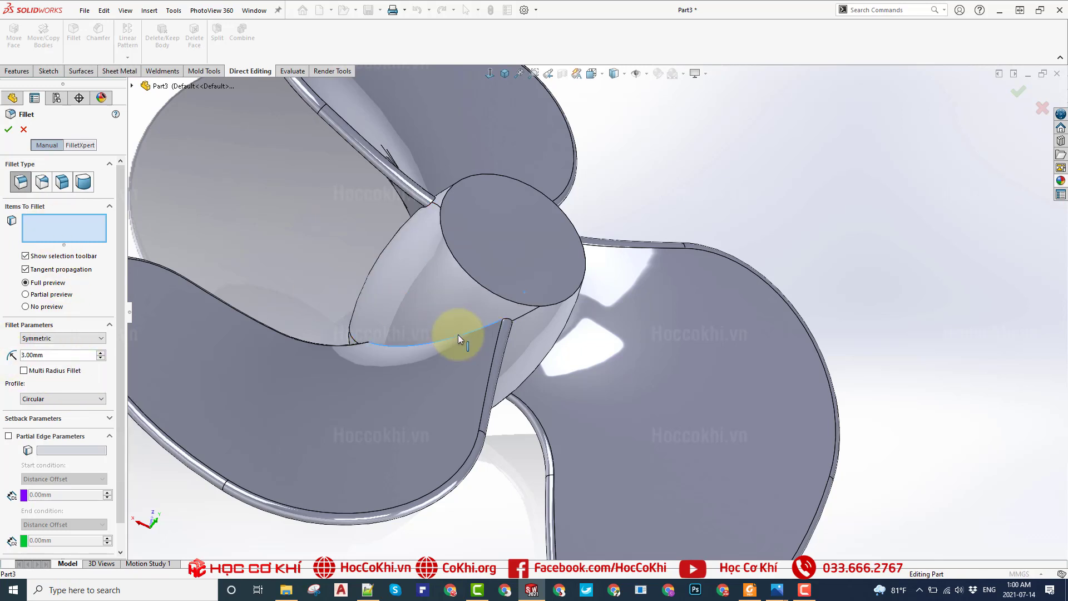
{"action": "mouse_move", "coordinate": [458, 335]}
{"action": "middle_mouse_down"}
{"action": "mouse_move", "coordinate": [404, 324]}
{"action": "mouse_move", "coordinate": [579, 340]}
{"action": "middle_mouse_up"}
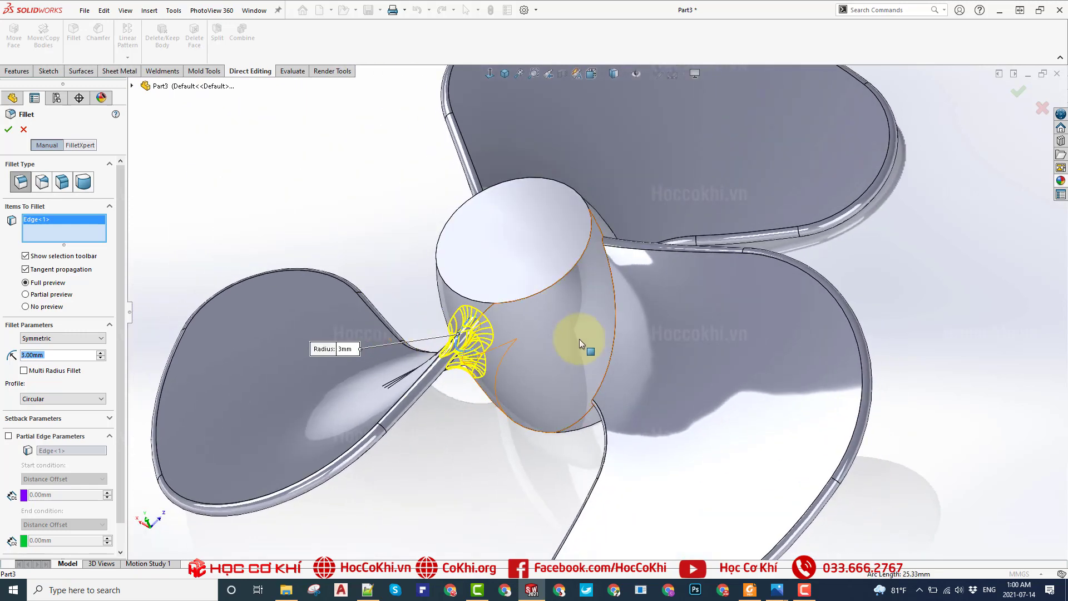
{"action": "left_click", "coordinate": [614, 306]}
{"action": "mouse_move", "coordinate": [614, 306]}
{"action": "middle_mouse_down"}
{"action": "mouse_move", "coordinate": [507, 407]}
{"action": "mouse_move", "coordinate": [558, 433]}
{"action": "middle_mouse_up"}
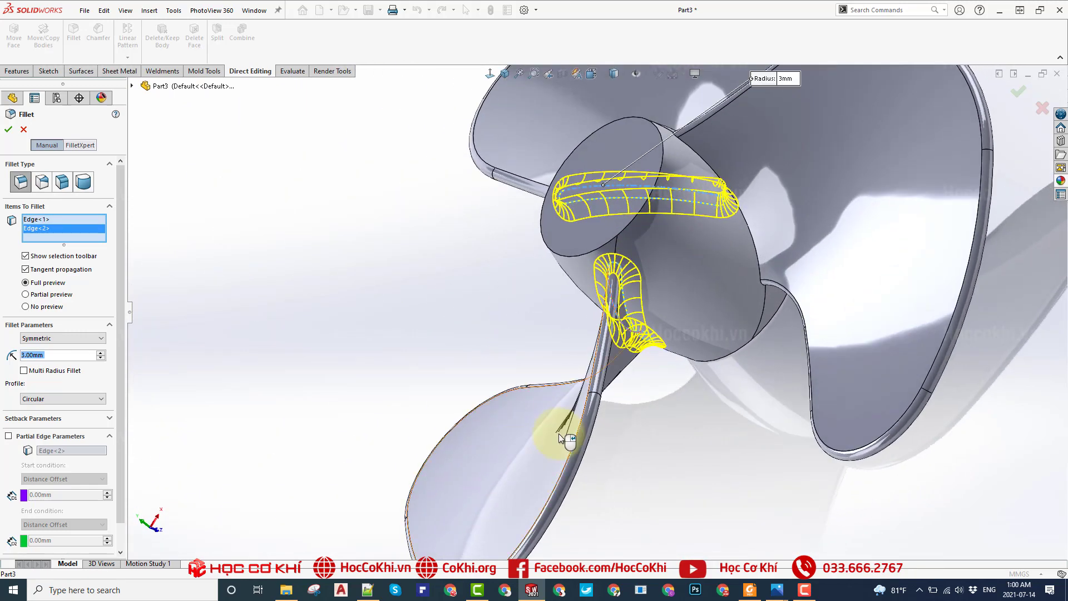
{"action": "left_click", "coordinate": [756, 241]}
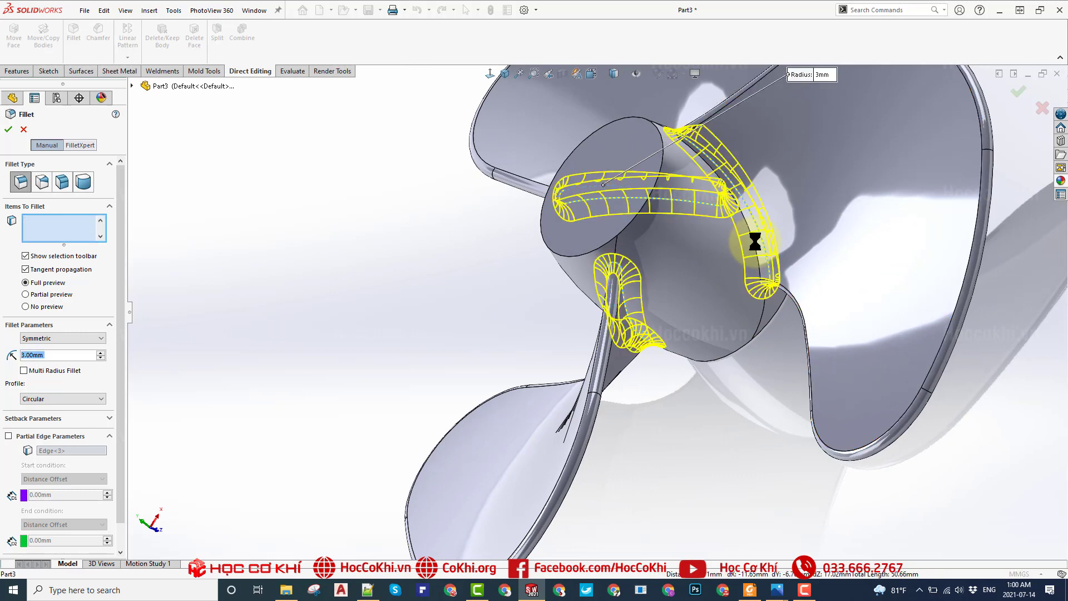
{"action": "key", "text": "Return"}
{"action": "mouse_move", "coordinate": [642, 303]}
{"action": "middle_mouse_down"}
{"action": "mouse_move", "coordinate": [781, 229]}
{"action": "mouse_move", "coordinate": [799, 203]}
{"action": "middle_mouse_up"}
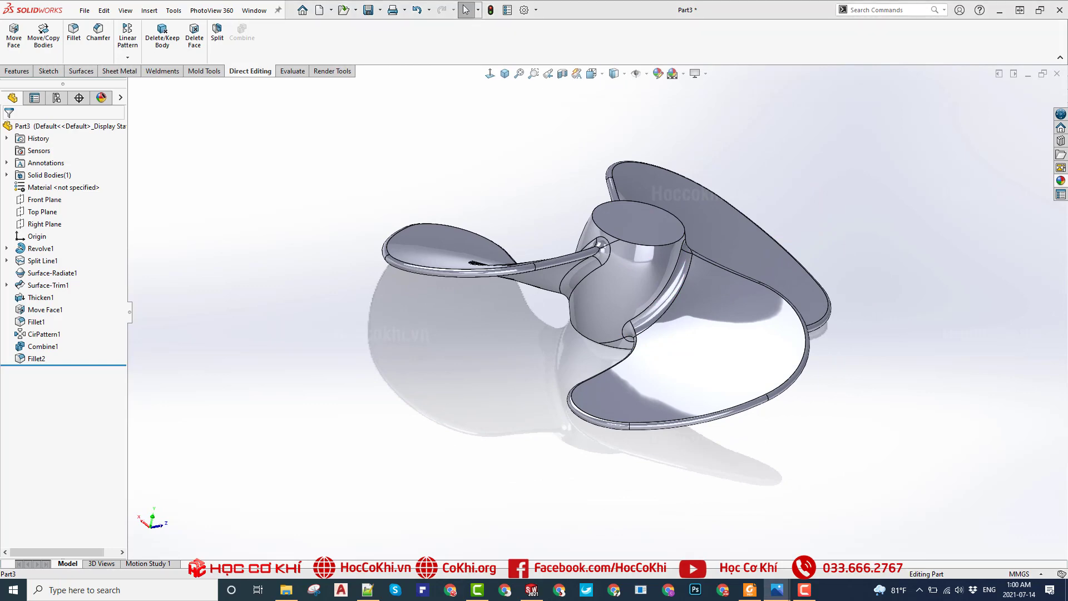
- Orbit to view the hub top and select Front Plane in the tree
{"action": "scroll", "coordinate": [647, 249], "scroll_direction": "down", "scroll_amount": 3}
{"action": "scroll", "coordinate": [612, 158], "scroll_direction": "down", "scroll_amount": 3}
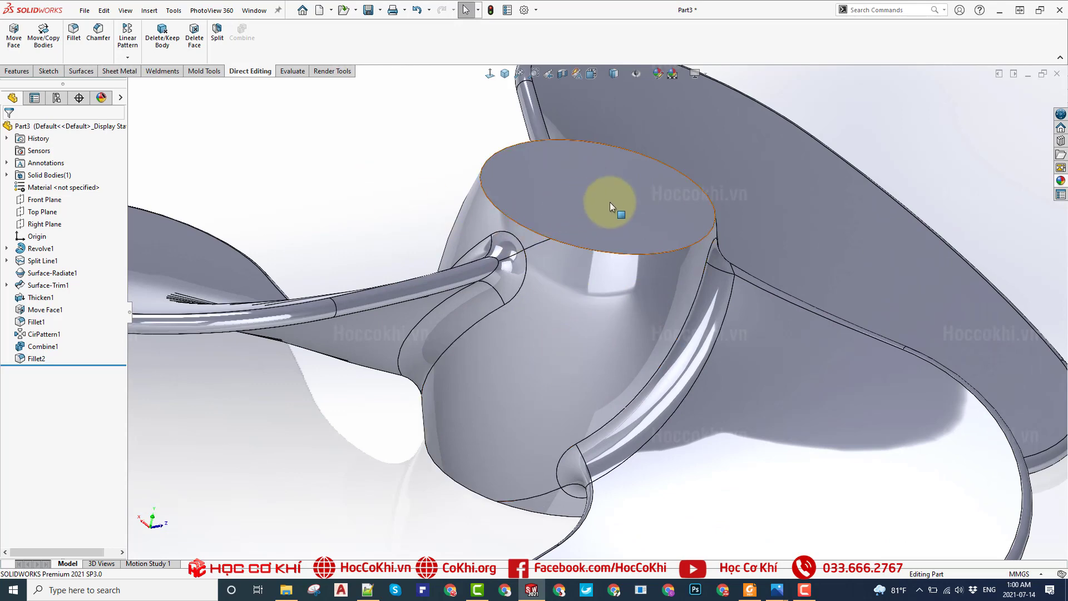
{"action": "mouse_move", "coordinate": [596, 186]}
{"action": "middle_mouse_down"}
{"action": "mouse_move", "coordinate": [703, 286]}
{"action": "mouse_move", "coordinate": [708, 231]}
{"action": "middle_mouse_up"}
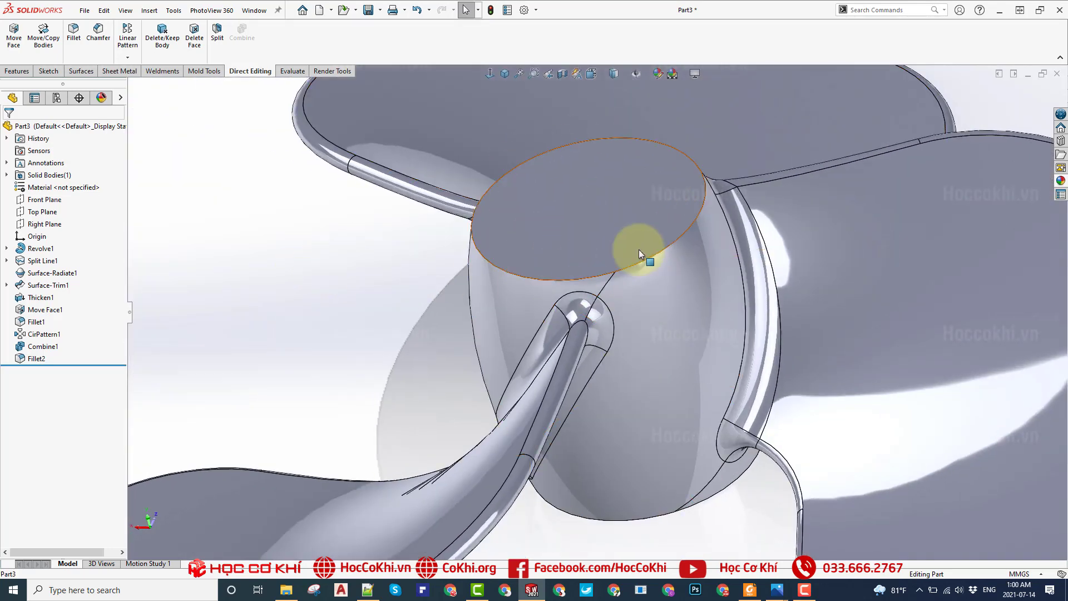
{"action": "mouse_move", "coordinate": [639, 249]}
{"action": "middle_mouse_down"}
{"action": "mouse_move", "coordinate": [608, 270]}
{"action": "mouse_move", "coordinate": [556, 231]}
{"action": "mouse_move", "coordinate": [408, 245]}
{"action": "middle_mouse_up"}
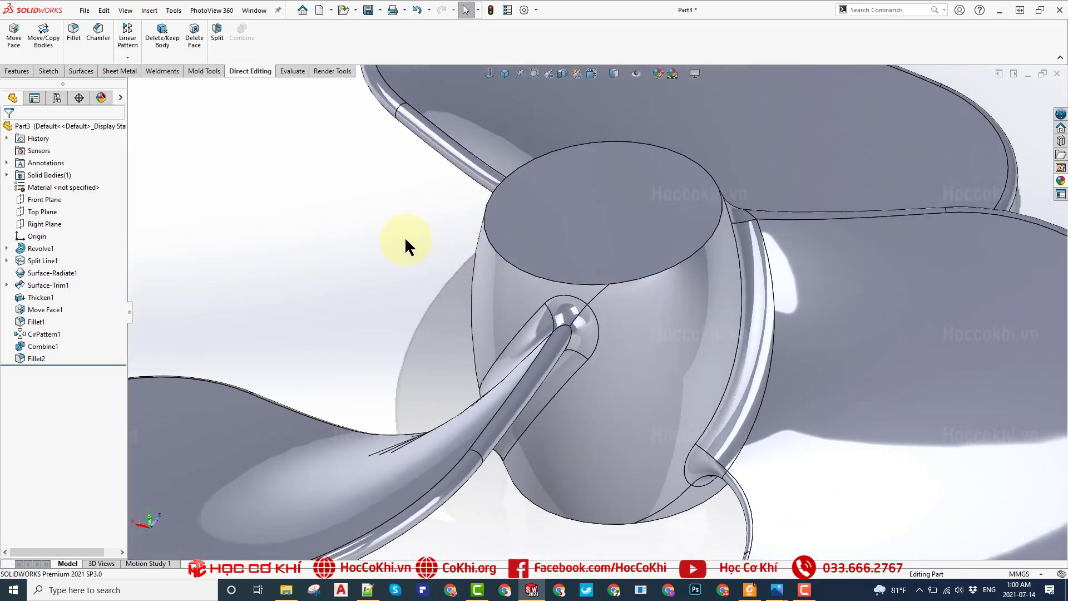
{"action": "left_click", "coordinate": [50, 199]}
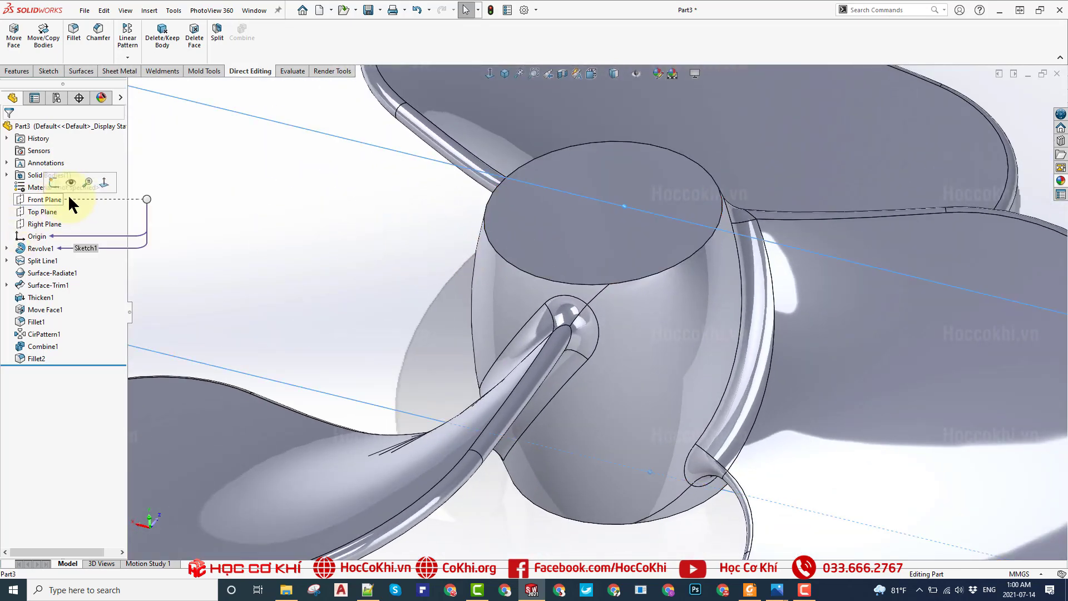
- Start a sketch on Front Plane and draw a corner rectangle spanning the hub
{"action": "left_click", "coordinate": [55, 178]}
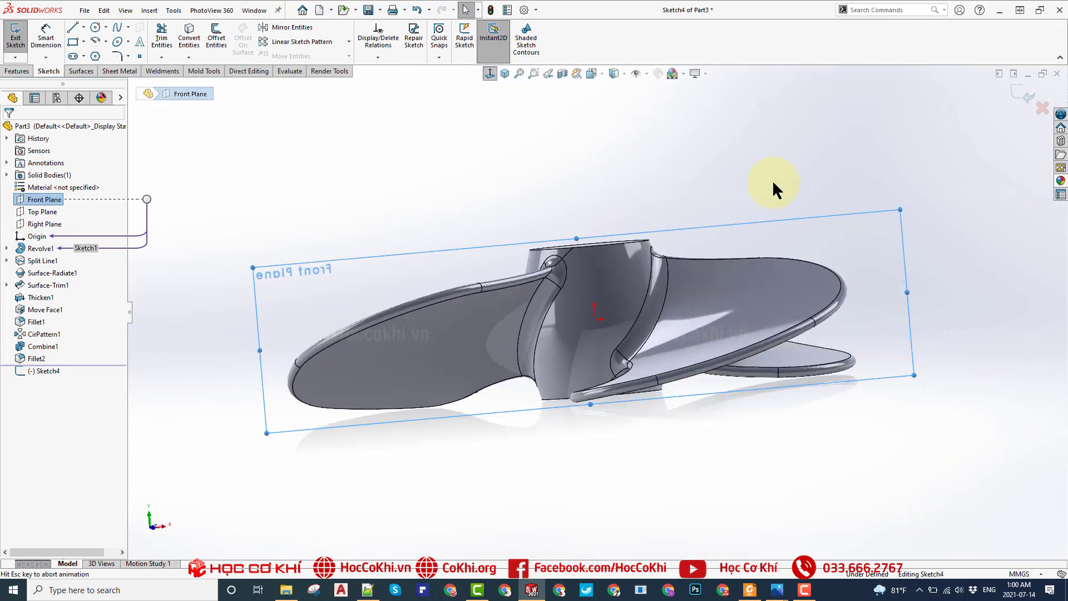
{"action": "scroll", "coordinate": [601, 251], "scroll_direction": "down", "scroll_amount": 2}
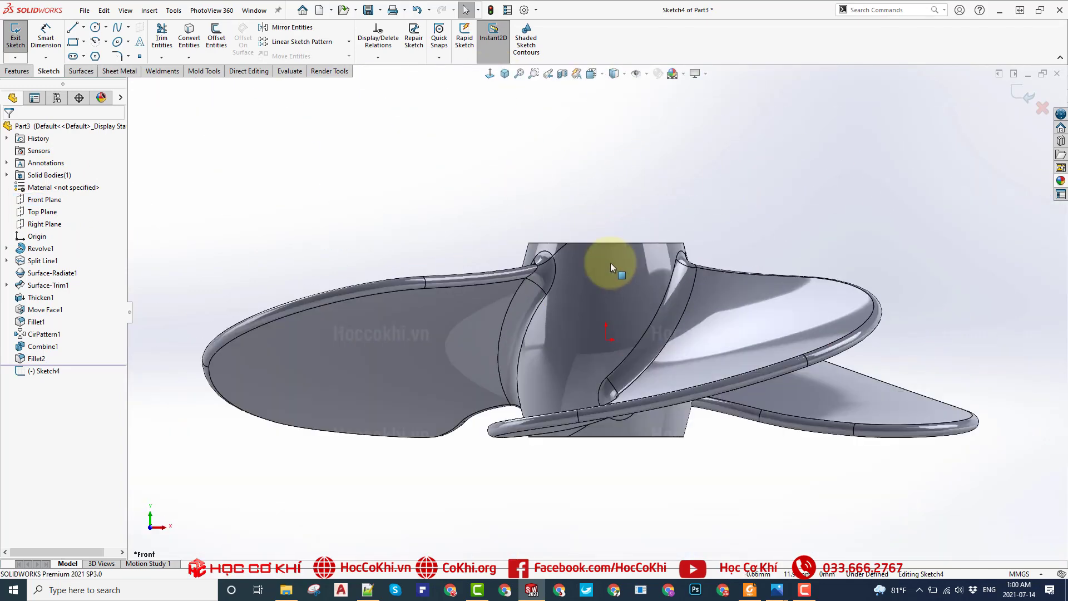
{"action": "scroll", "coordinate": [646, 322], "scroll_direction": "down", "scroll_amount": 1}
{"action": "left_click", "coordinate": [645, 322]}
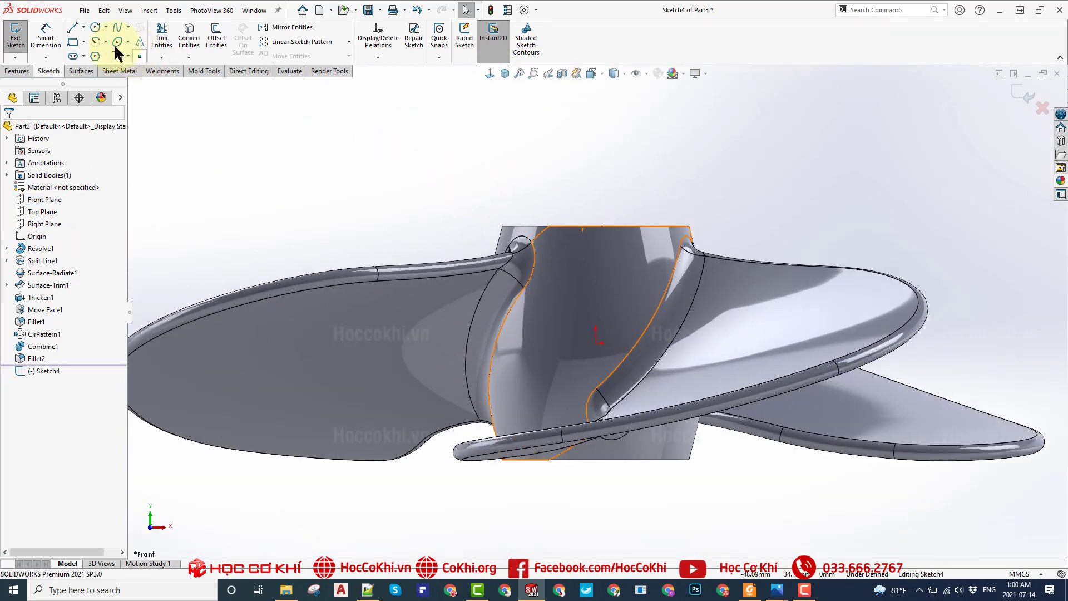
{"action": "left_click", "coordinate": [72, 44]}
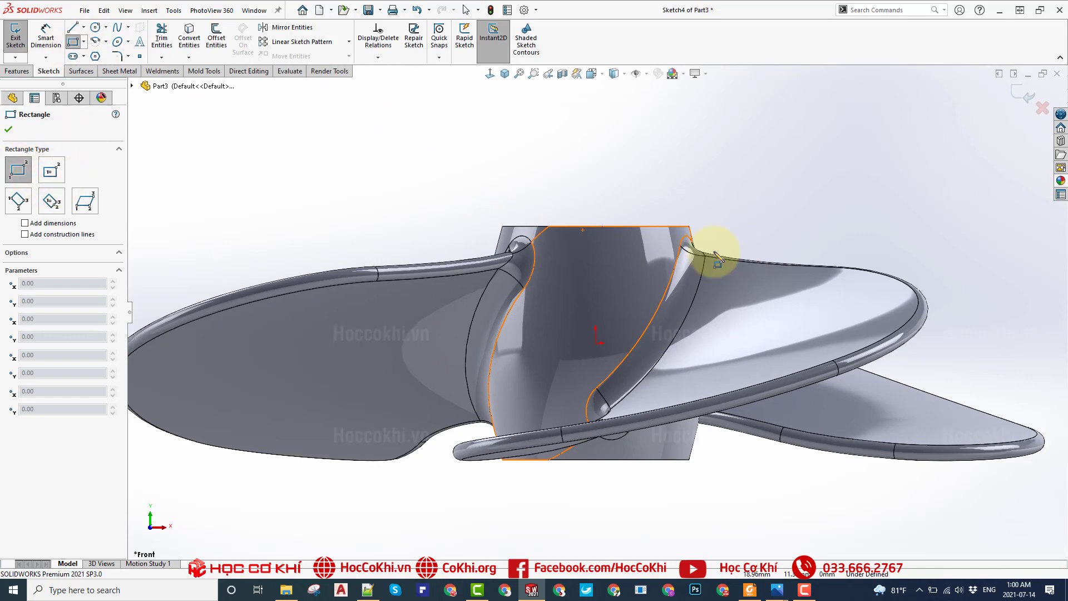
{"action": "scroll", "coordinate": [589, 246], "scroll_direction": "down", "scroll_amount": 1}
{"action": "left_click", "coordinate": [563, 211]}
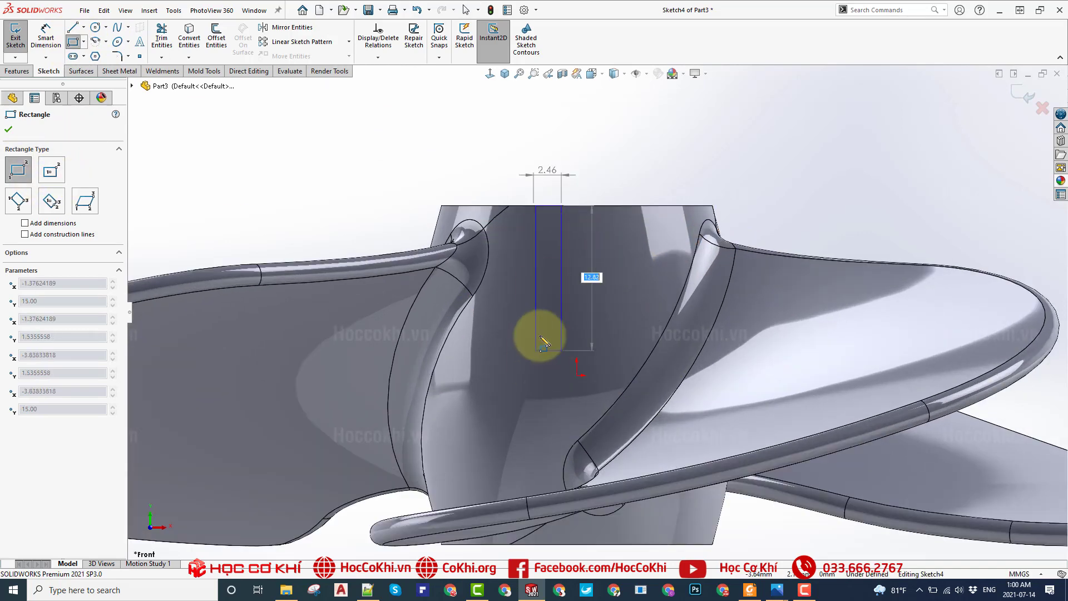
{"action": "scroll", "coordinate": [545, 334], "scroll_direction": "down", "scroll_amount": 2}
{"action": "scroll", "coordinate": [566, 394], "scroll_direction": "down", "scroll_amount": 5}
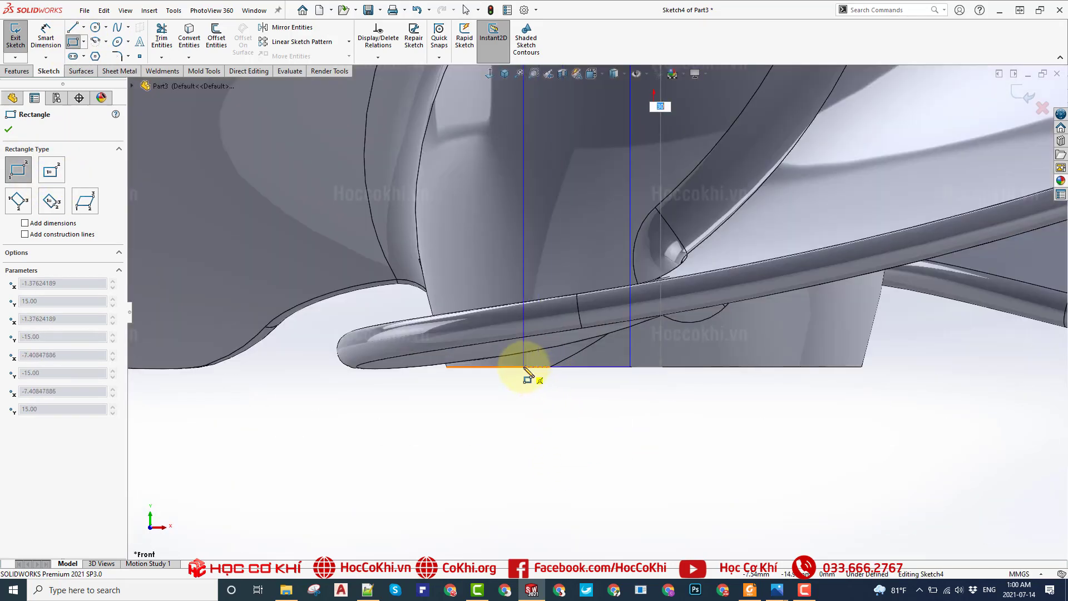
{"action": "left_click", "coordinate": [524, 368]}
{"action": "key", "text": "Escape"}
- Make the rectangle's right side coincident with the origin, then select its left side
{"action": "scroll", "coordinate": [642, 336], "scroll_direction": "up", "scroll_amount": 1}
{"action": "scroll", "coordinate": [628, 200], "scroll_direction": "down", "scroll_amount": 1}
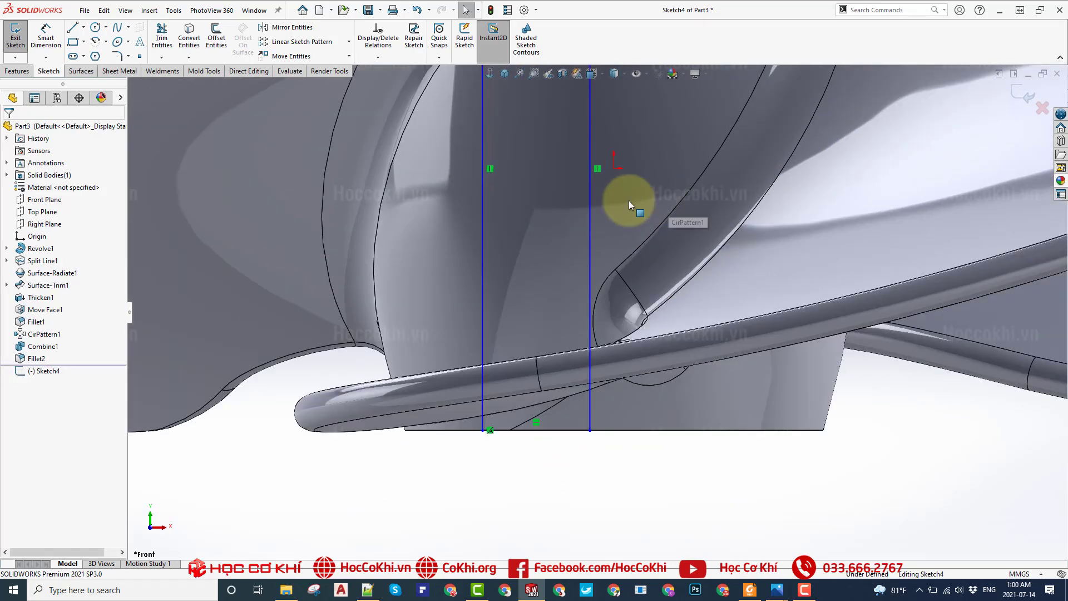
{"action": "left_click", "coordinate": [616, 171]}
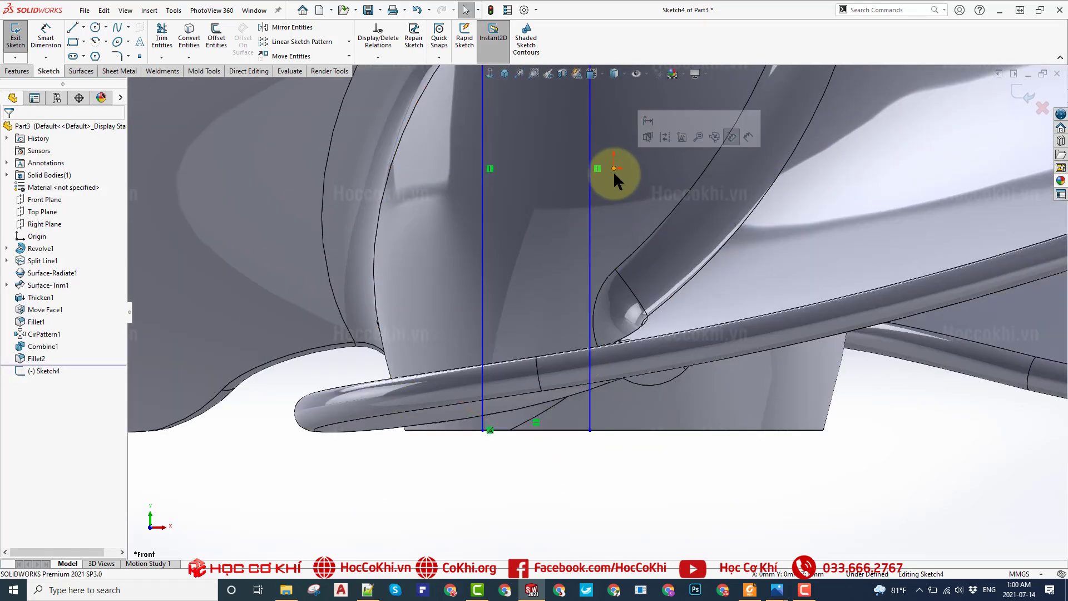
{"action": "left_click", "coordinate": [592, 206], "text": "ctrl"}
{"action": "left_click", "coordinate": [641, 162]}
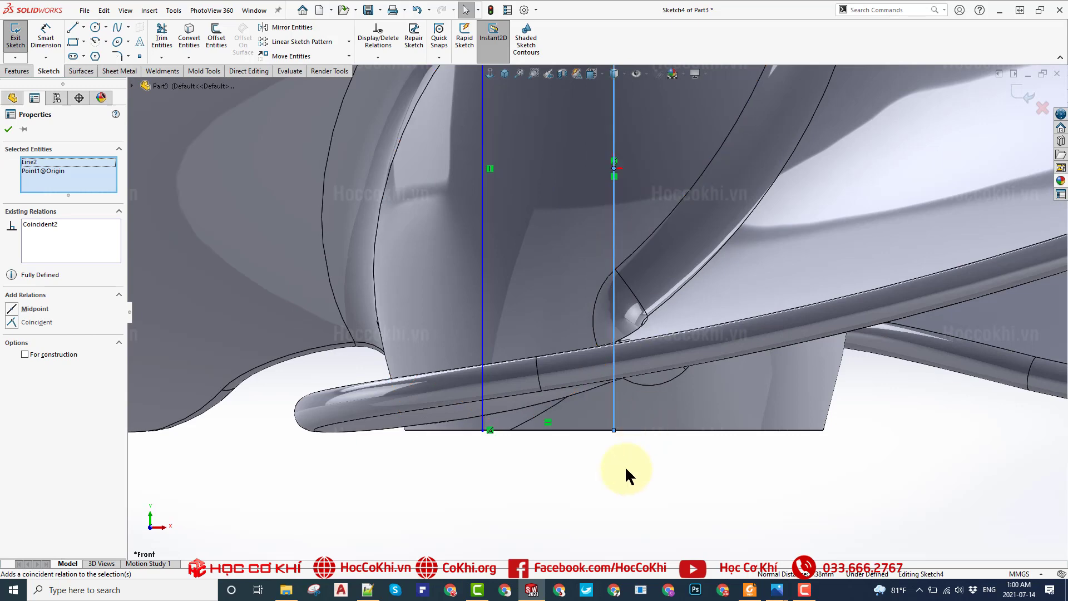
{"action": "left_click", "coordinate": [625, 469]}
{"action": "scroll", "coordinate": [639, 279], "scroll_direction": "up", "scroll_amount": 2}
{"action": "scroll", "coordinate": [651, 207], "scroll_direction": "down", "scroll_amount": 2}
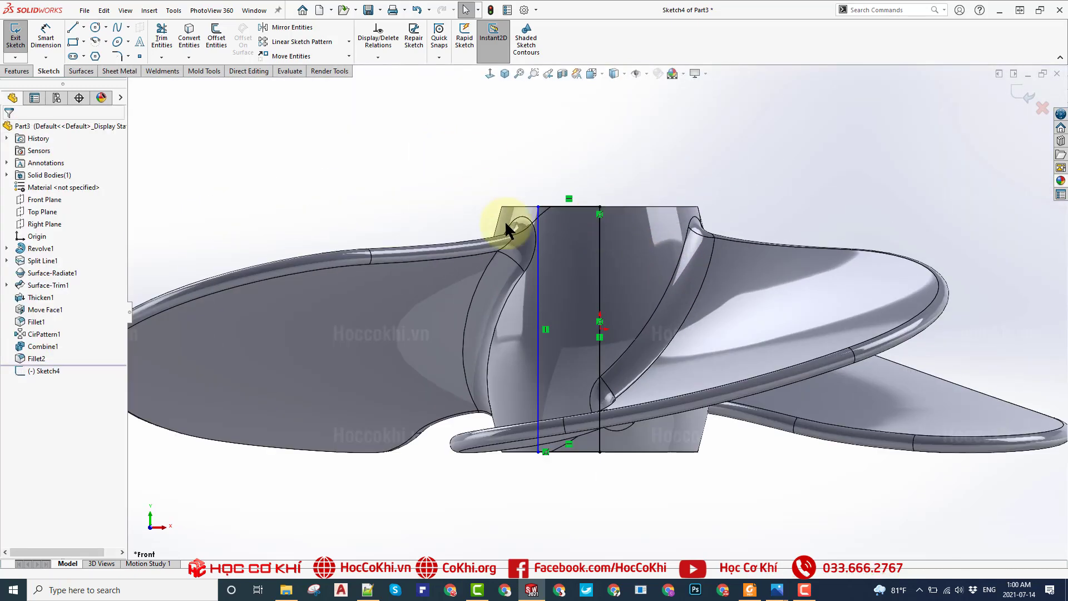
{"action": "scroll", "coordinate": [583, 253], "scroll_direction": "down", "scroll_amount": 2}
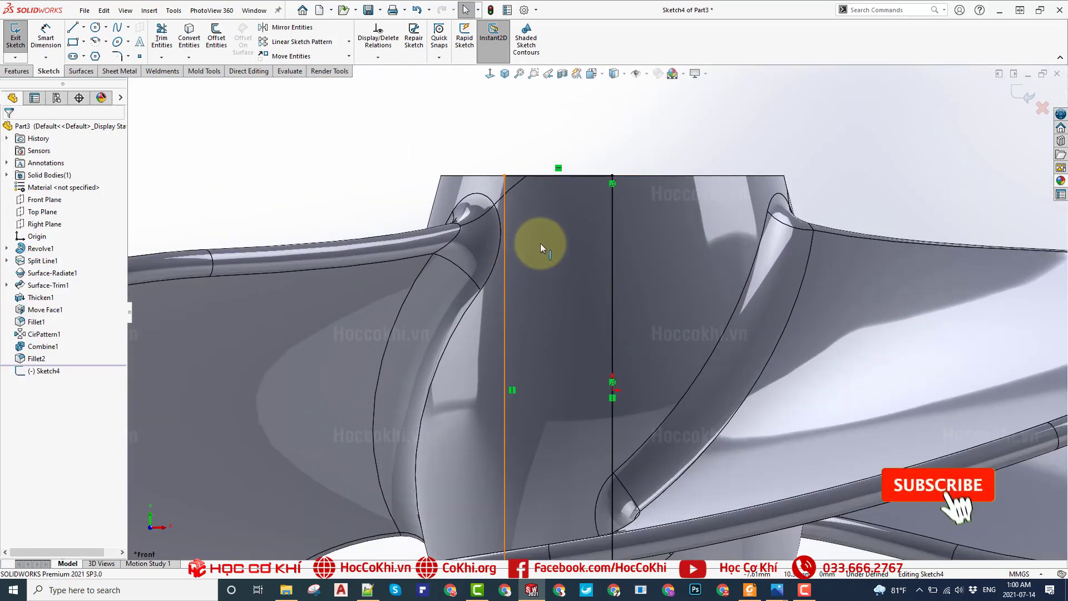
{"action": "left_click", "coordinate": [507, 242]}
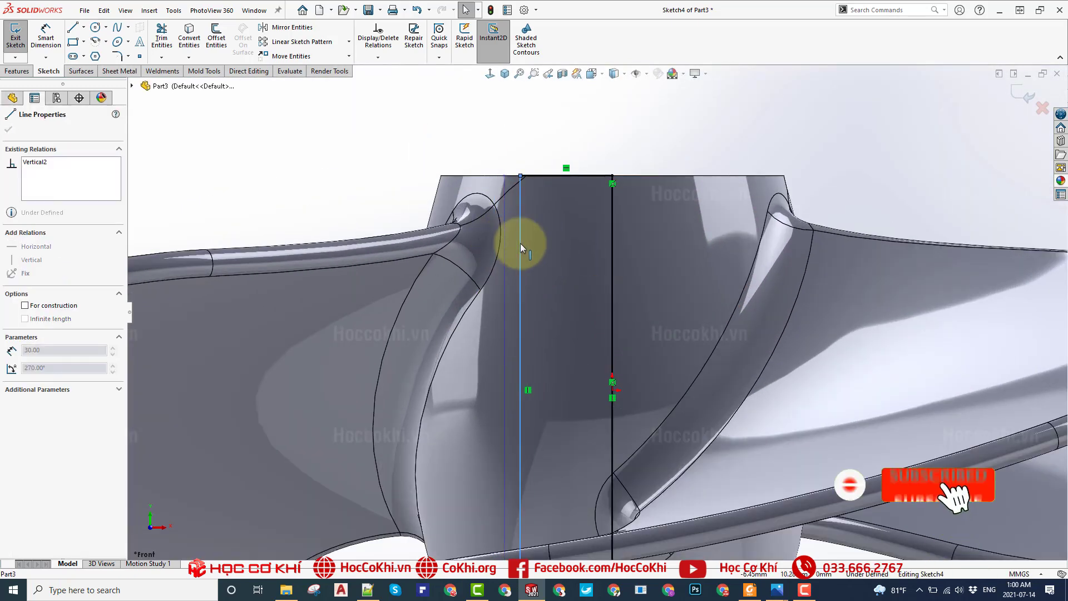
- Draw two small corner rectangles stepped along the hub's top-left edge
{"action": "left_click", "coordinate": [73, 41]}
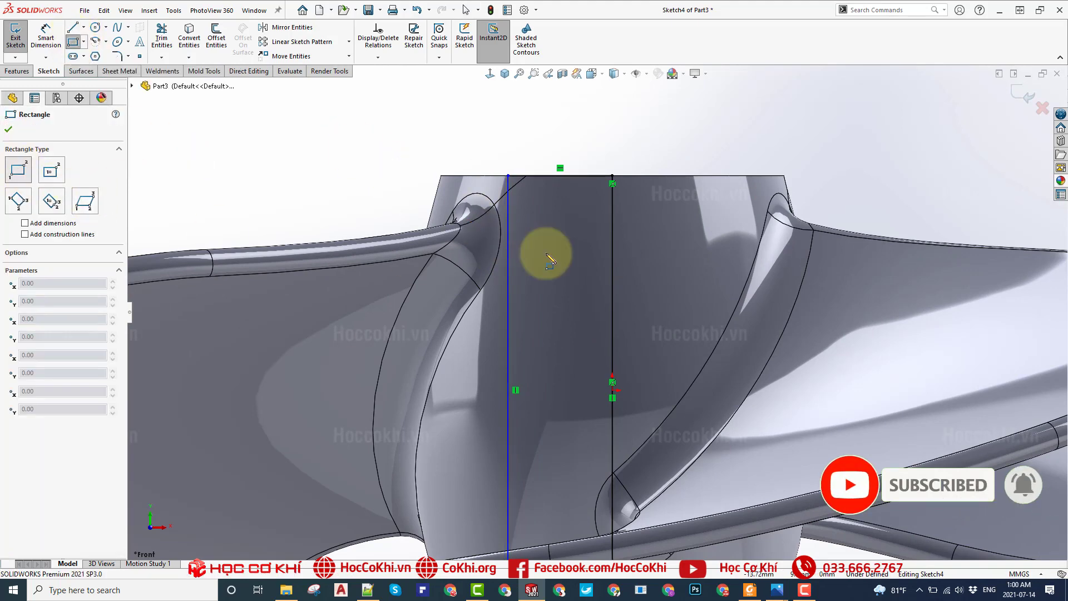
{"action": "scroll", "coordinate": [529, 236], "scroll_direction": "down", "scroll_amount": 3}
{"action": "scroll", "coordinate": [527, 231], "scroll_direction": "down", "scroll_amount": 2}
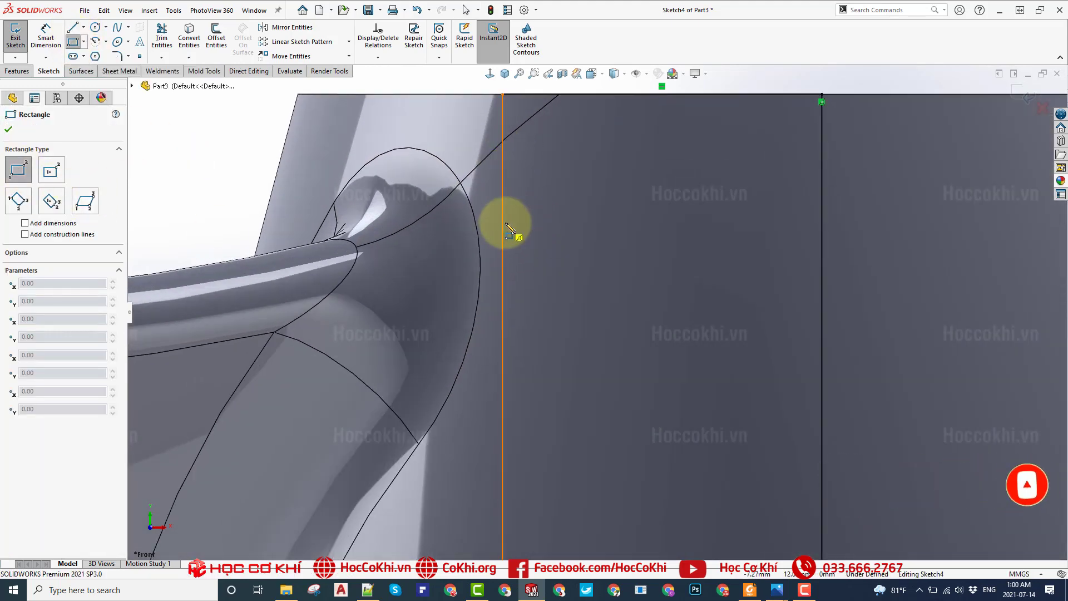
{"action": "middle_click_drag", "start_coordinate": [505, 228], "coordinate": [553, 179], "text": "ctrl"}
{"action": "left_click", "coordinate": [554, 179]}
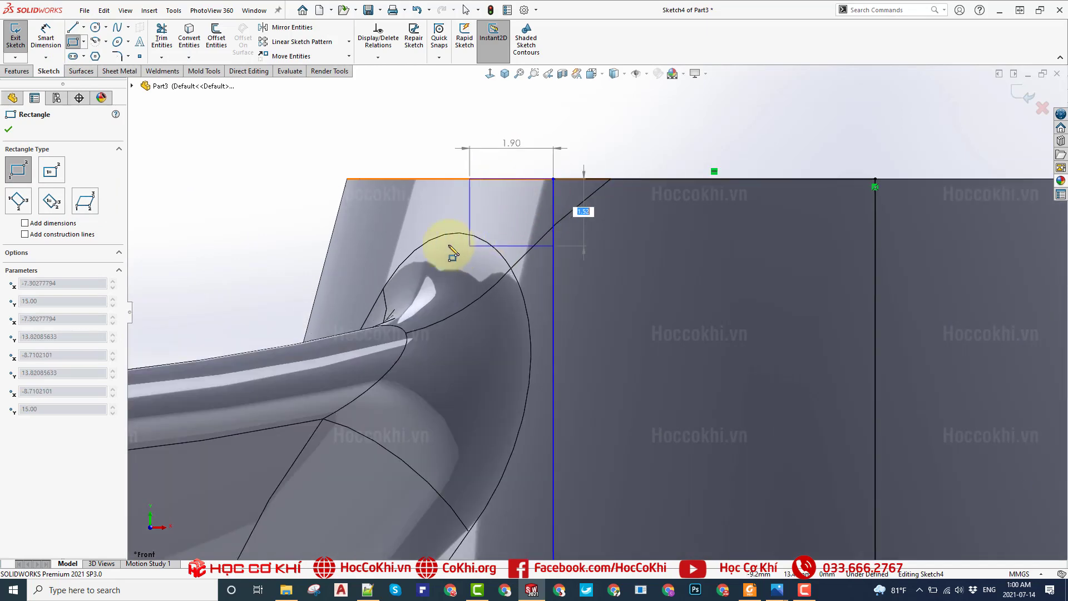
{"action": "left_click", "coordinate": [441, 255]}
{"action": "scroll", "coordinate": [441, 250], "scroll_direction": "down", "scroll_amount": 2}
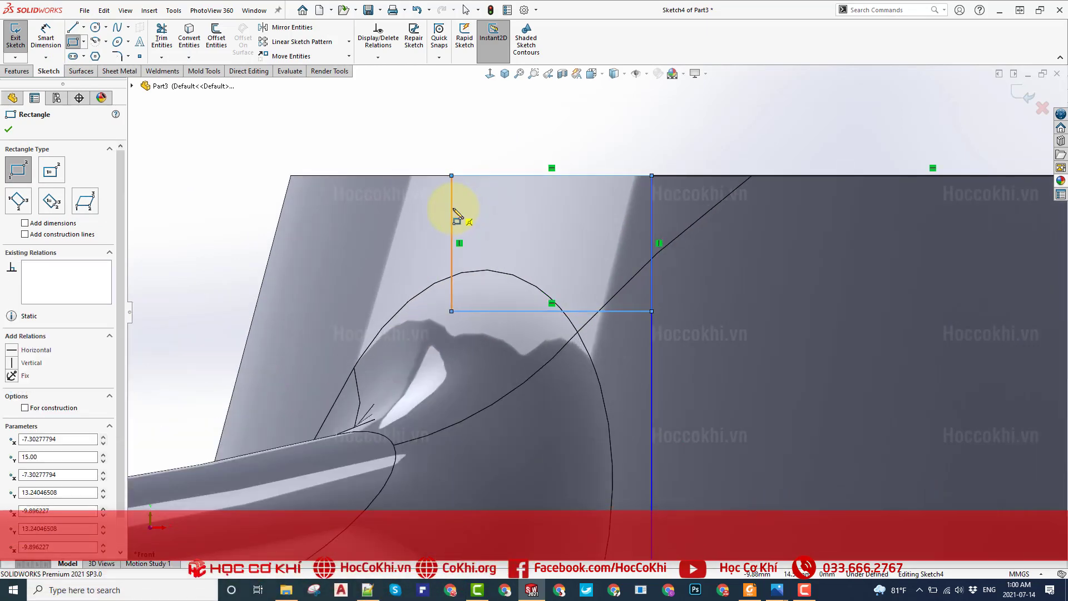
{"action": "left_click", "coordinate": [452, 208]}
{"action": "left_click", "coordinate": [416, 251]}
{"action": "left_click", "coordinate": [389, 265]}
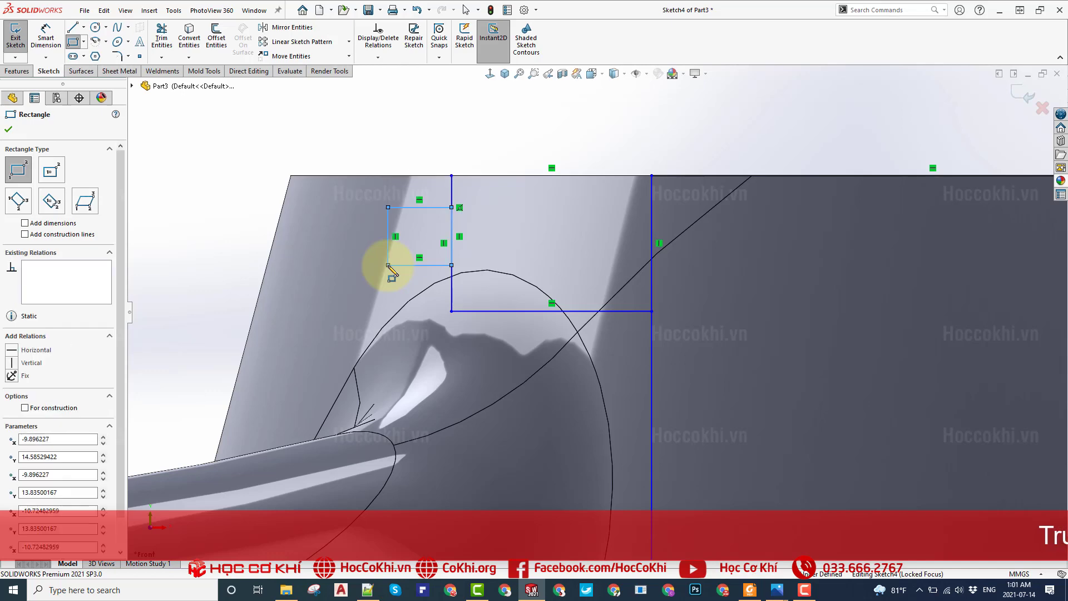
{"action": "key", "text": "Escape"}
- Add a vertical centerline rising from the hub's top edge
{"action": "scroll", "coordinate": [597, 311], "scroll_direction": "up", "scroll_amount": 3}
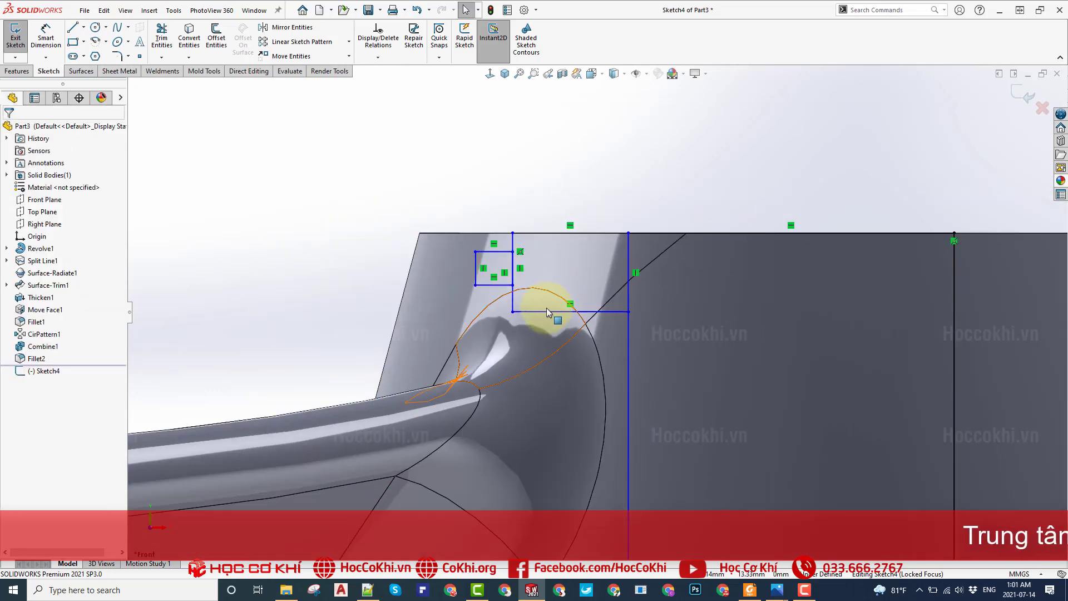
{"action": "key", "text": "z"}
{"action": "key", "text": "z"}
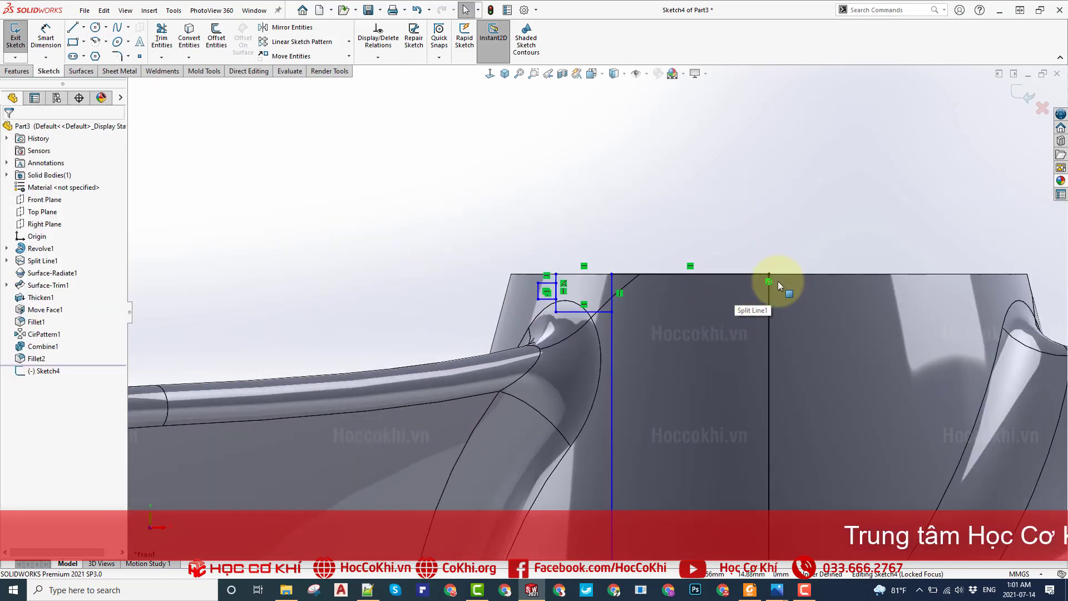
{"action": "left_click", "coordinate": [84, 27]}
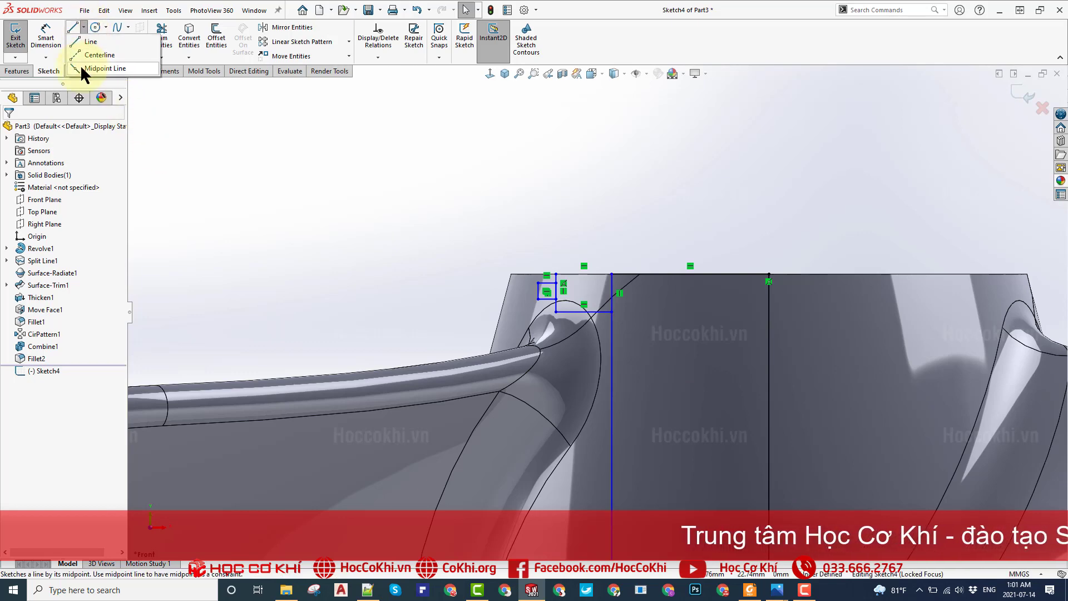
{"action": "left_click", "coordinate": [89, 64]}
{"action": "left_click", "coordinate": [769, 274]}
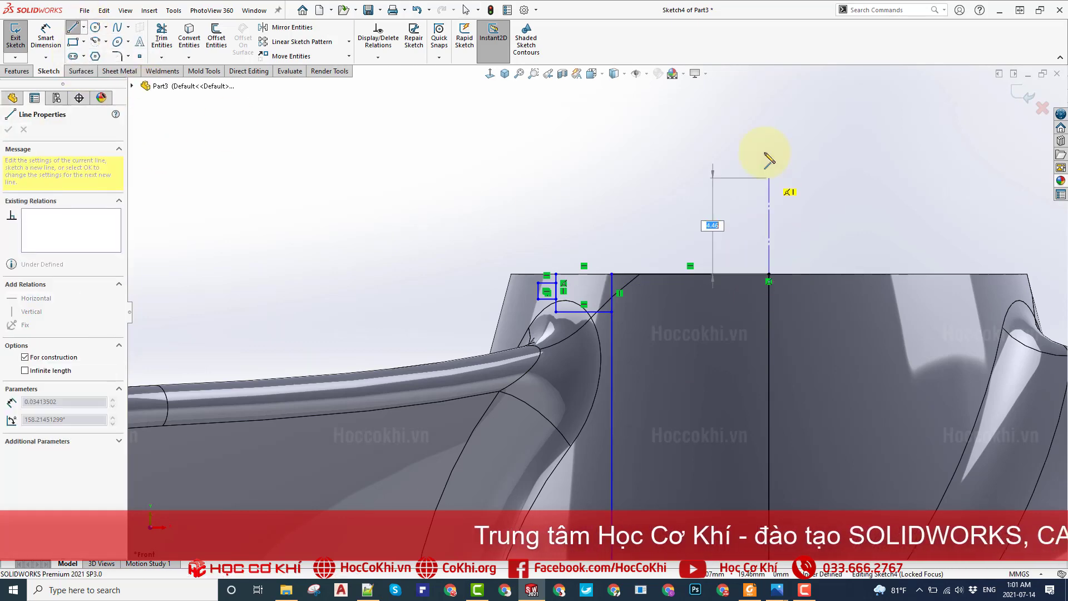
{"action": "left_click", "coordinate": [769, 127]}
{"action": "key", "text": "Escape"}
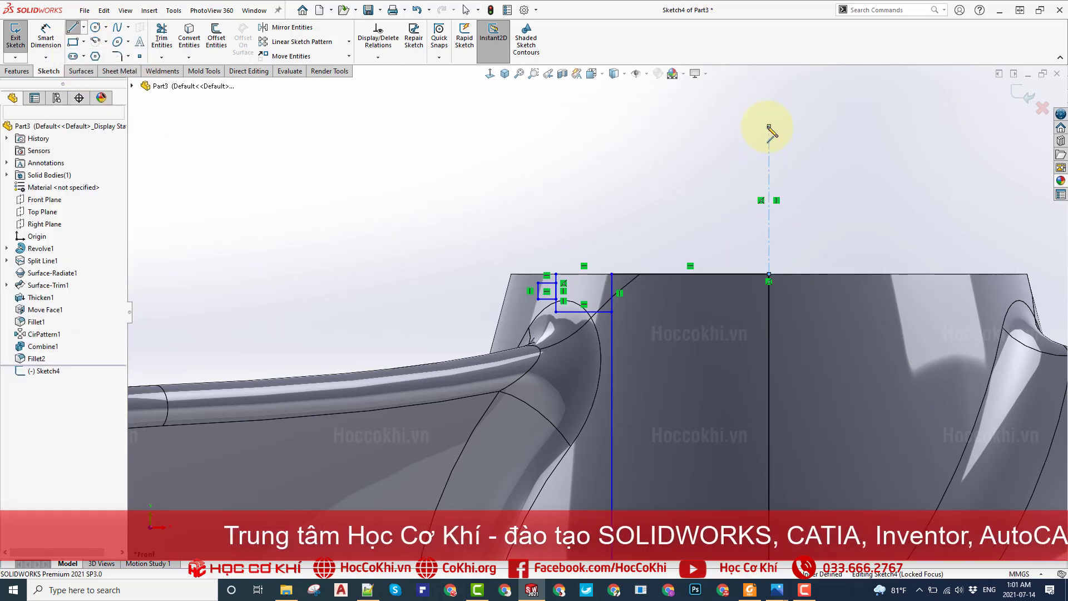
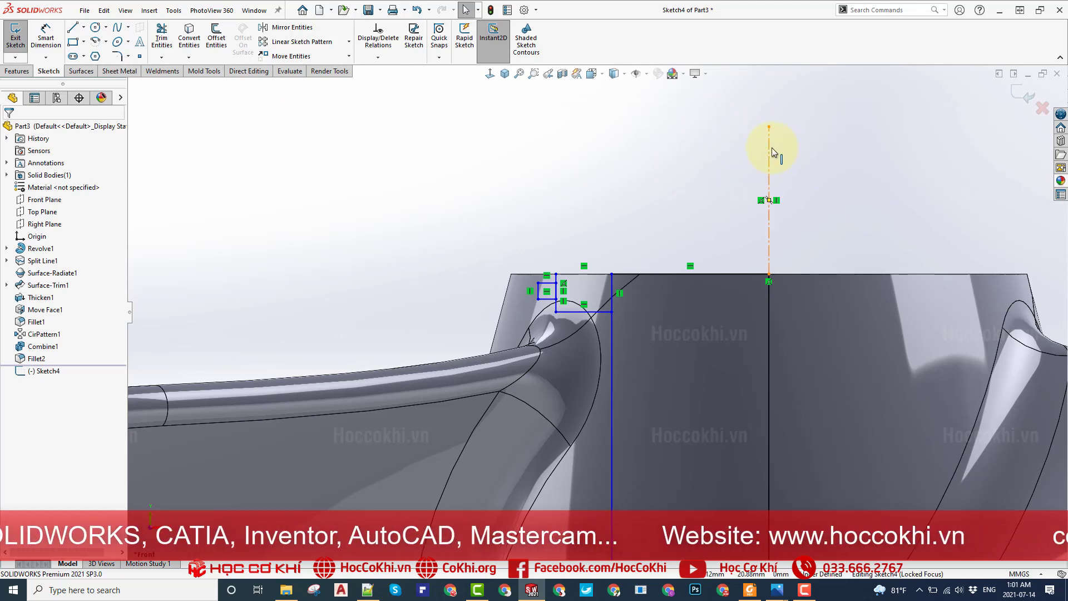
- Dimension the inner vertical line to the centerline as a 10 mm diameter
{"action": "left_click", "coordinate": [46, 34]}
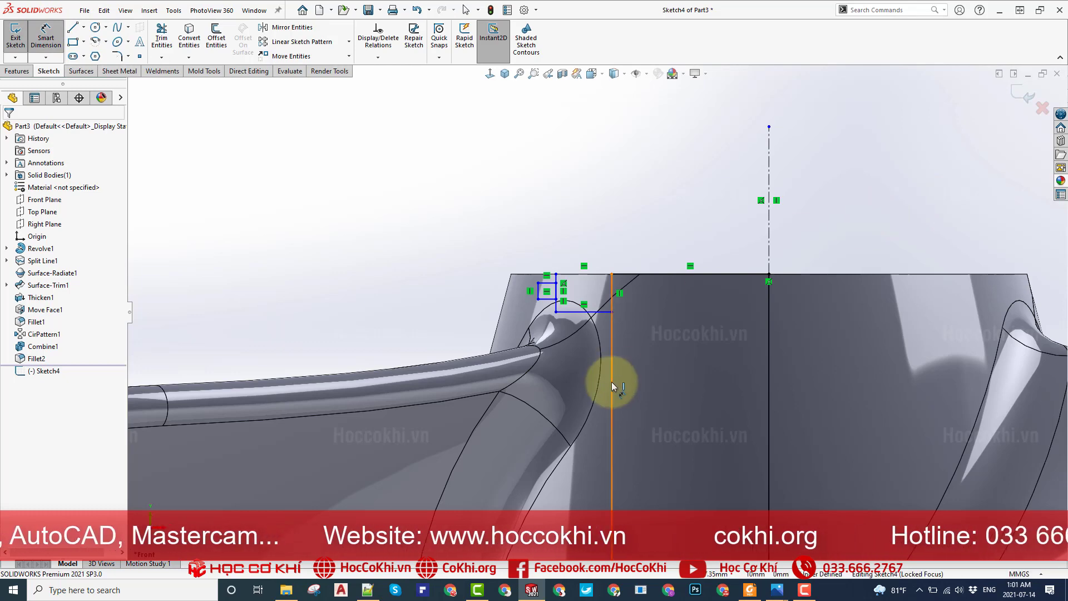
{"action": "scroll", "coordinate": [616, 384], "scroll_direction": "up", "scroll_amount": 2}
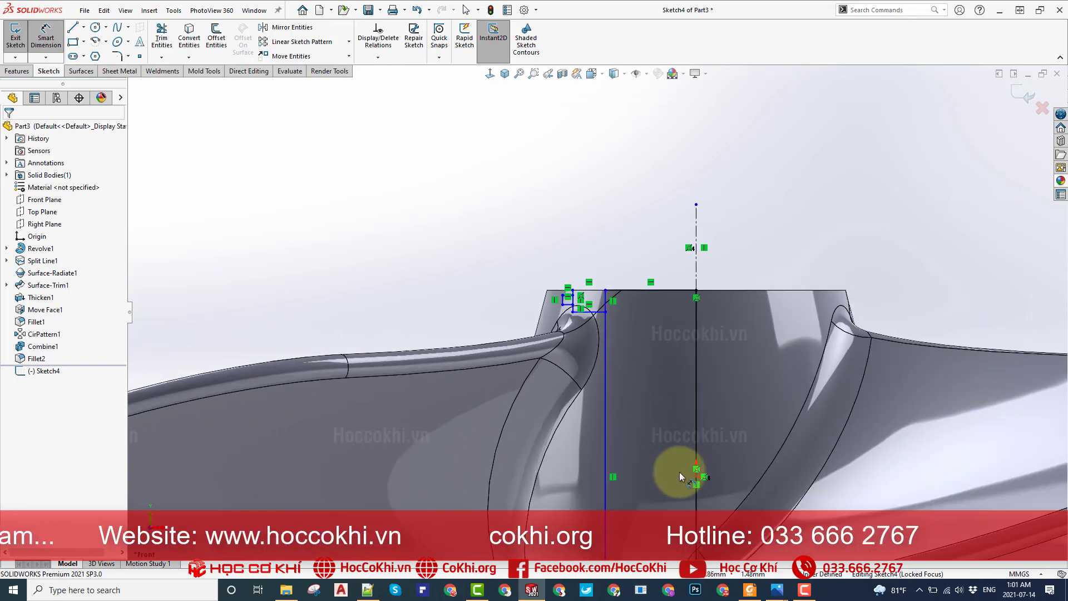
{"action": "left_click", "coordinate": [604, 399]}
{"action": "left_click", "coordinate": [698, 227]}
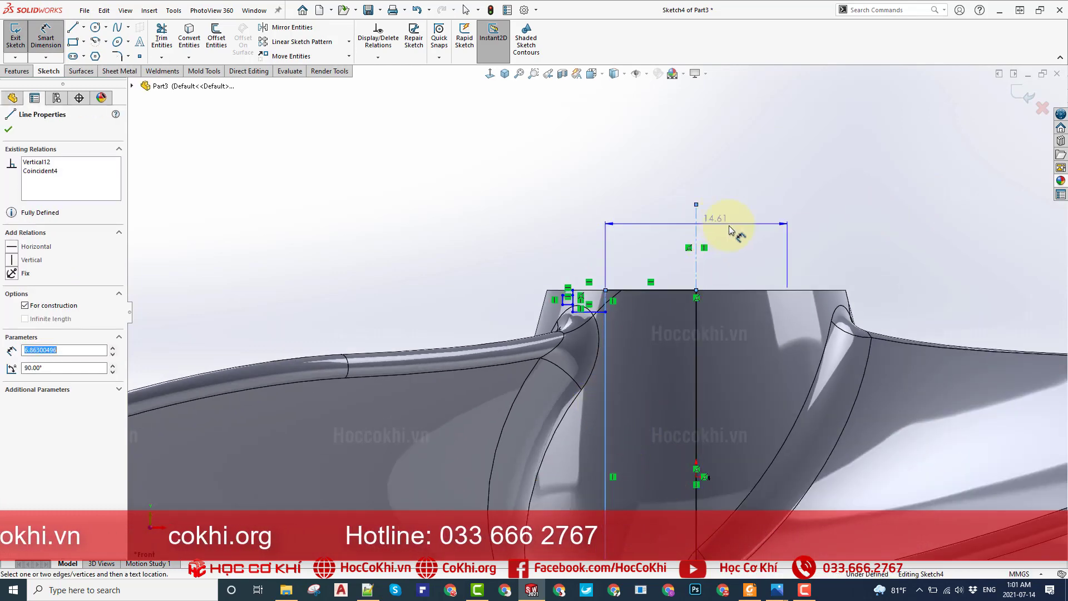
{"action": "left_click", "coordinate": [737, 228]}
{"action": "type", "text": "10"}
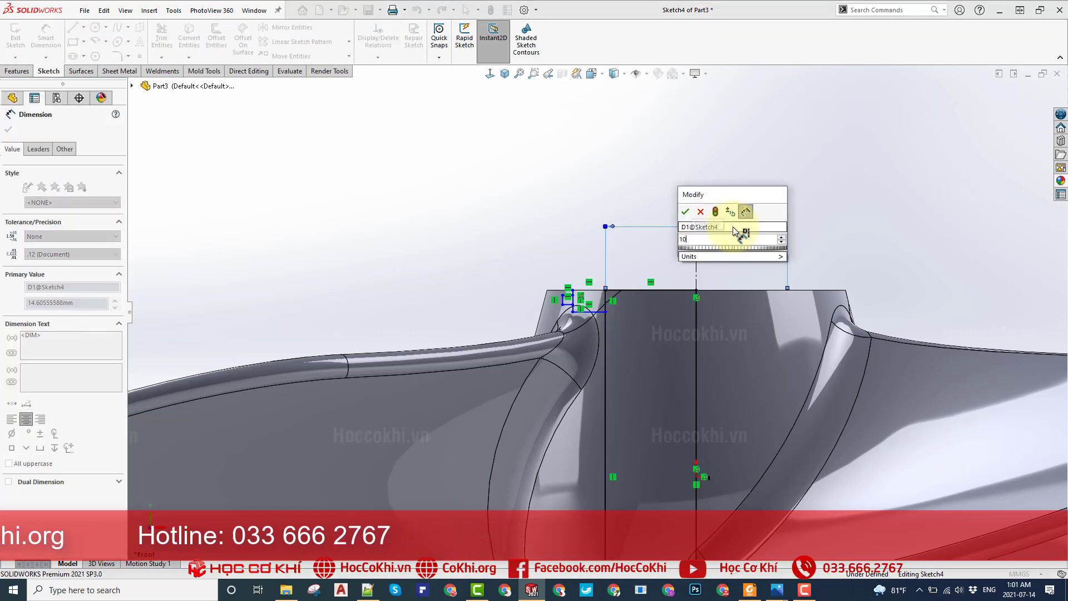
{"action": "key", "text": "Return"}
{"action": "scroll", "coordinate": [649, 250], "scroll_direction": "down", "scroll_amount": 2}
{"action": "left_click", "coordinate": [537, 225]}
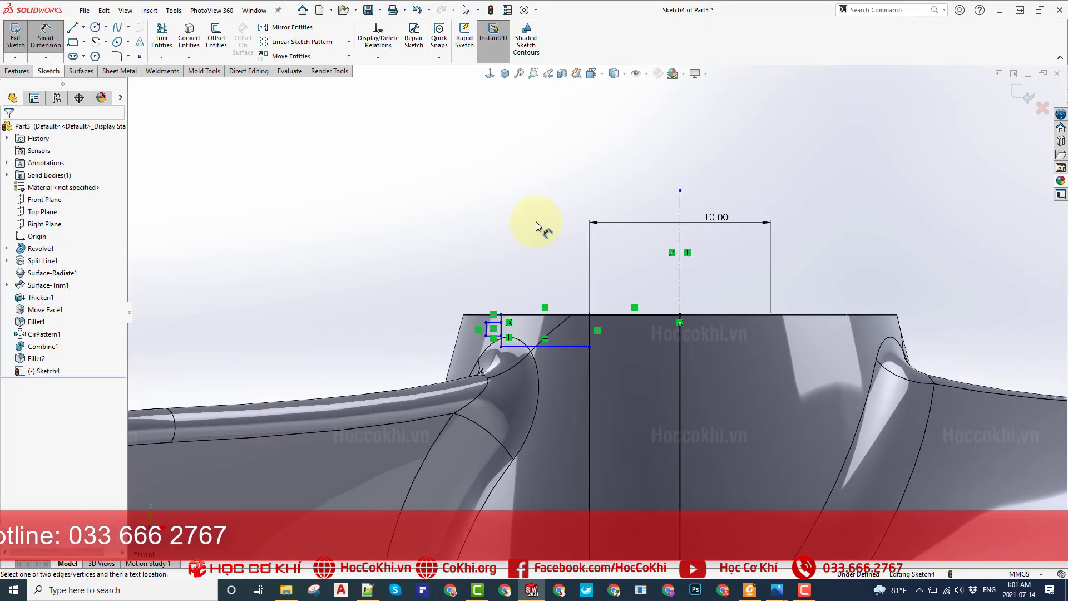
- Dimension the overall width about the centerline as a 20 mm diameter
{"action": "scroll", "coordinate": [679, 275], "scroll_direction": "down", "scroll_amount": 1}
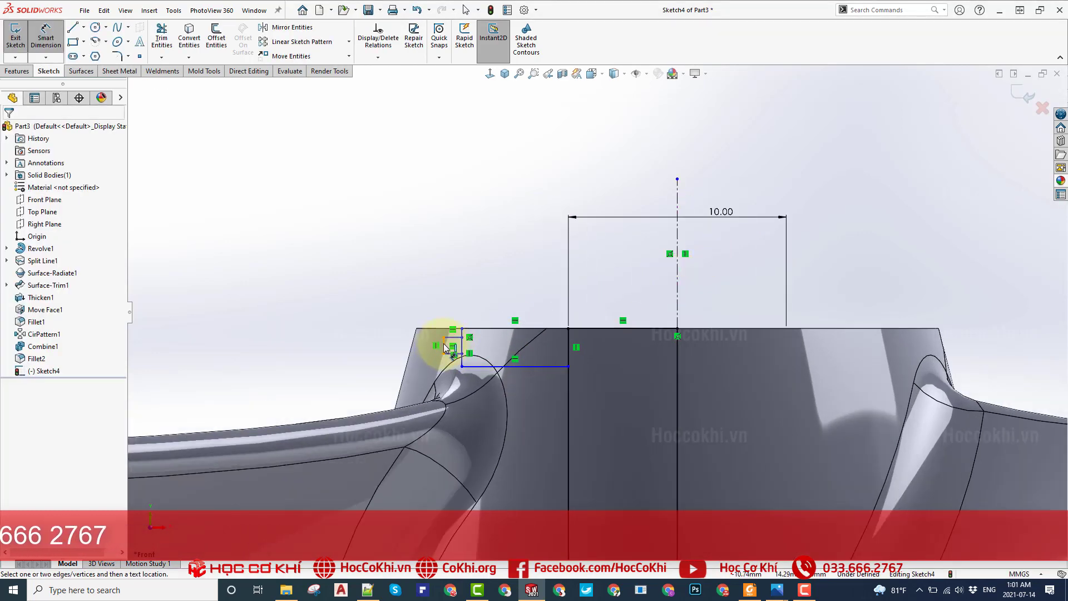
{"action": "left_click_drag", "start_coordinate": [445, 348], "coordinate": [674, 197]}
{"action": "left_click", "coordinate": [677, 197]}
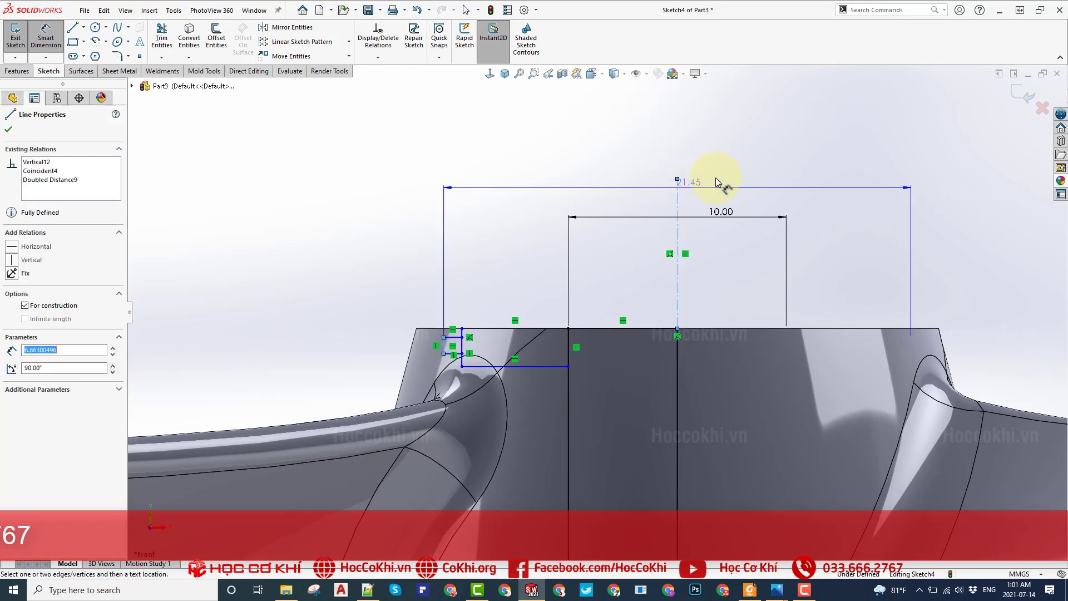
{"action": "left_click", "coordinate": [721, 177]}
{"action": "type", "text": "20"}
{"action": "key", "text": "Return"}
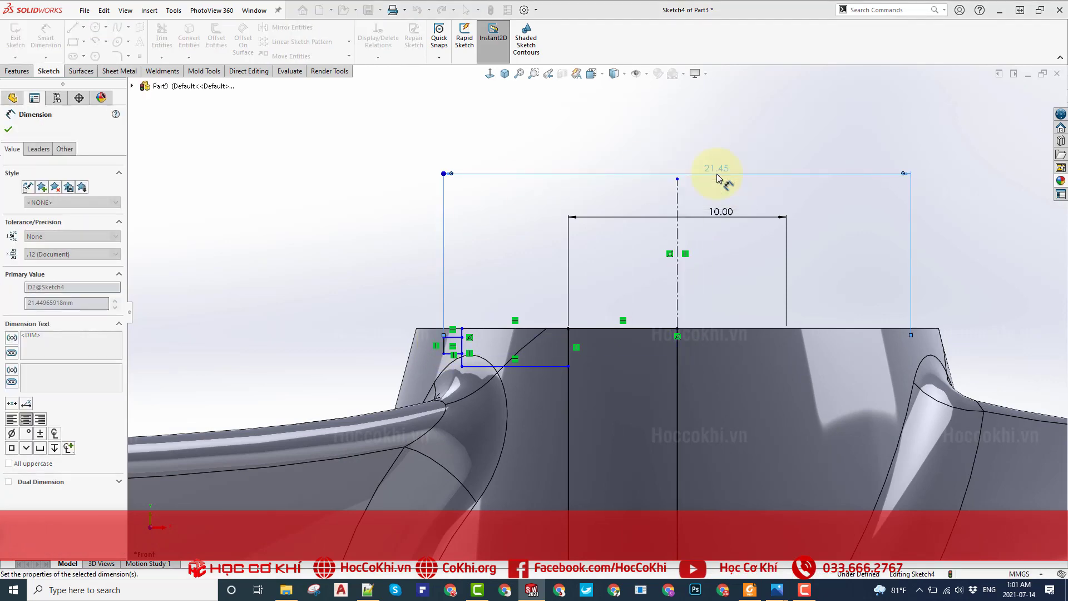
{"action": "key", "text": "Escape"}
- Dimension the small rectangle's right edge to the centerline at 19 mm
{"action": "scroll", "coordinate": [488, 340], "scroll_direction": "down", "scroll_amount": 2}
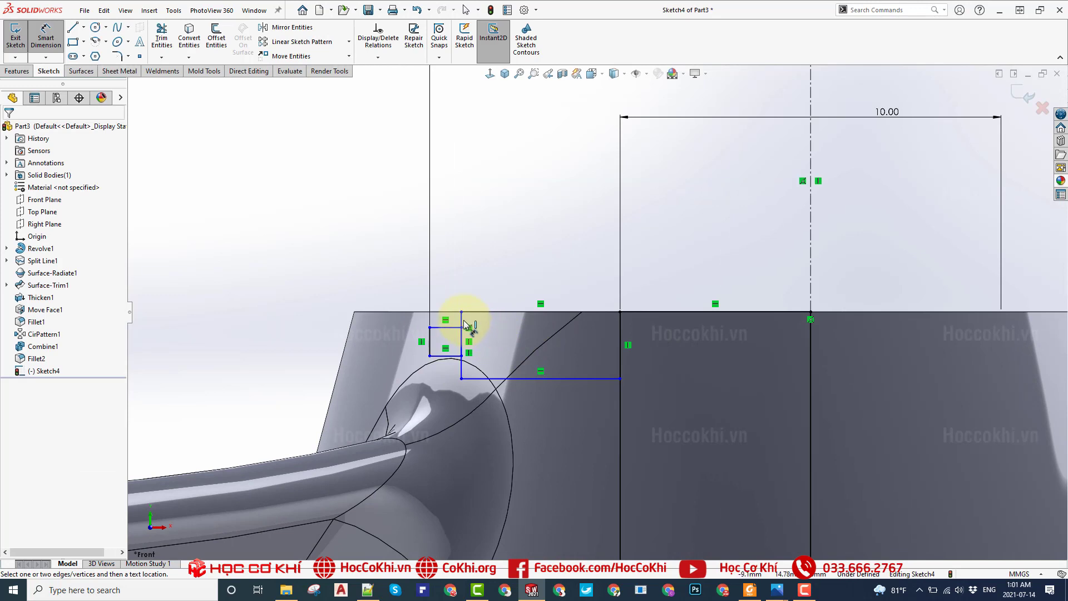
{"action": "left_click_drag", "start_coordinate": [465, 322], "coordinate": [794, 153]}
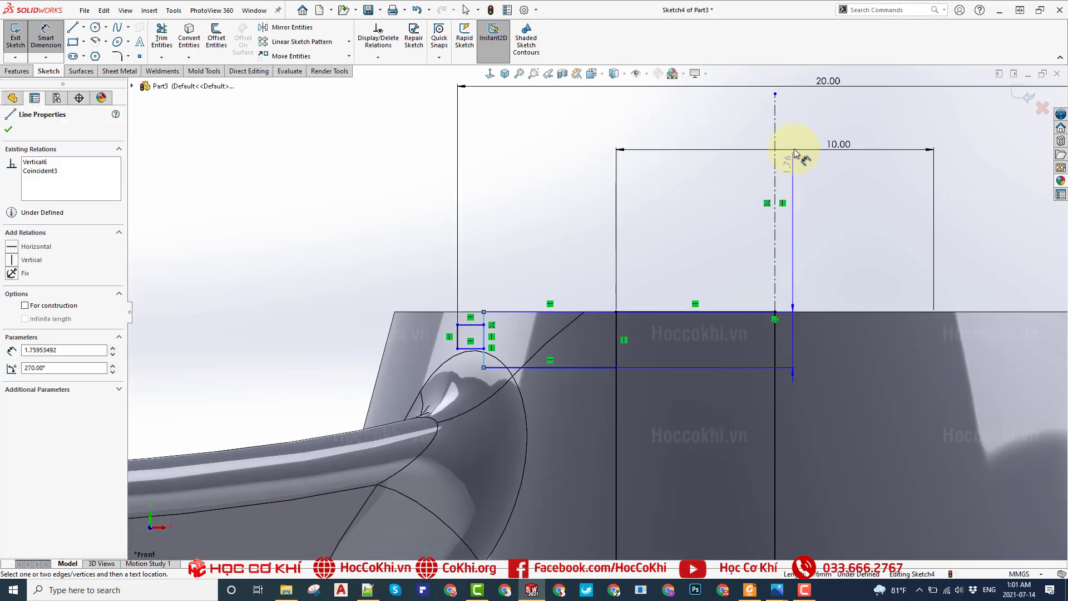
{"action": "left_click", "coordinate": [778, 127]}
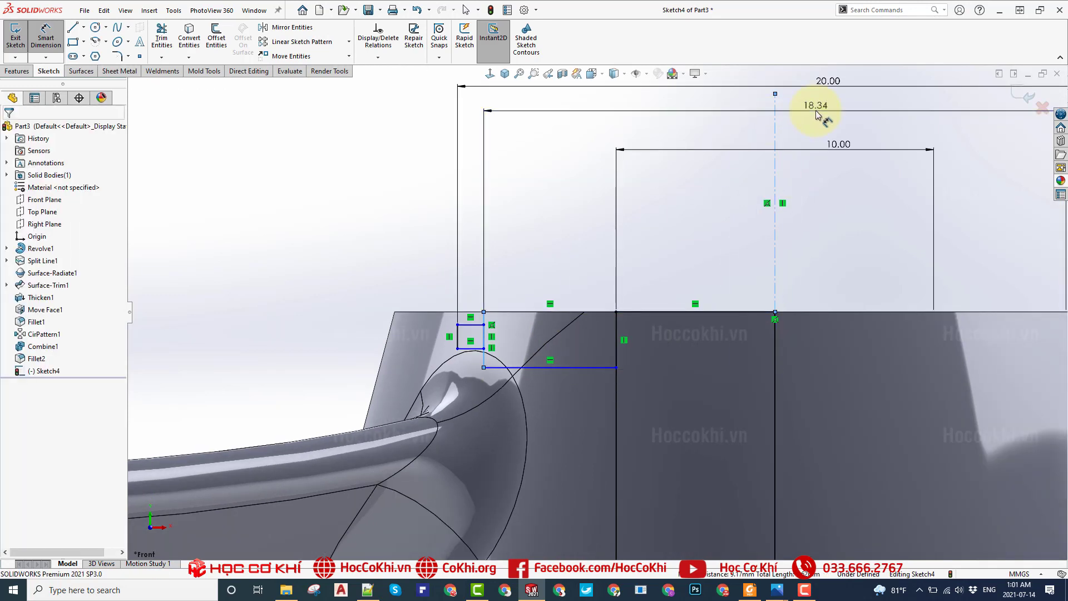
{"action": "left_click", "coordinate": [786, 108]}
{"action": "type", "text": "19"}
{"action": "key", "text": "Return"}
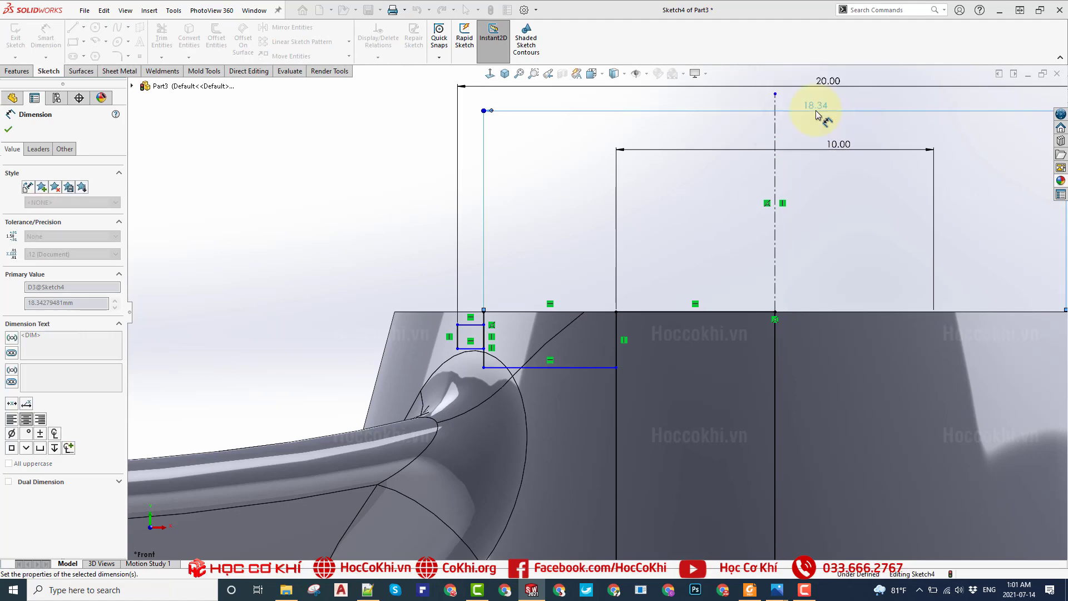
{"action": "key", "text": "Escape"}
- Set the small rectangle's height to 0.5 mm
{"action": "scroll", "coordinate": [476, 348], "scroll_direction": "down", "scroll_amount": 3}
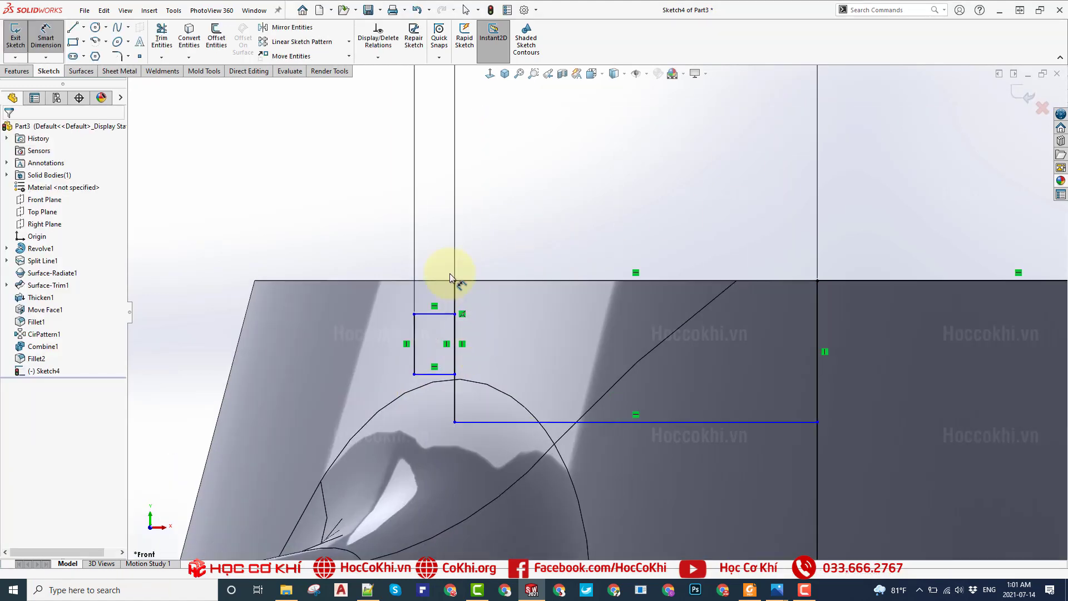
{"action": "left_click", "coordinate": [415, 334]}
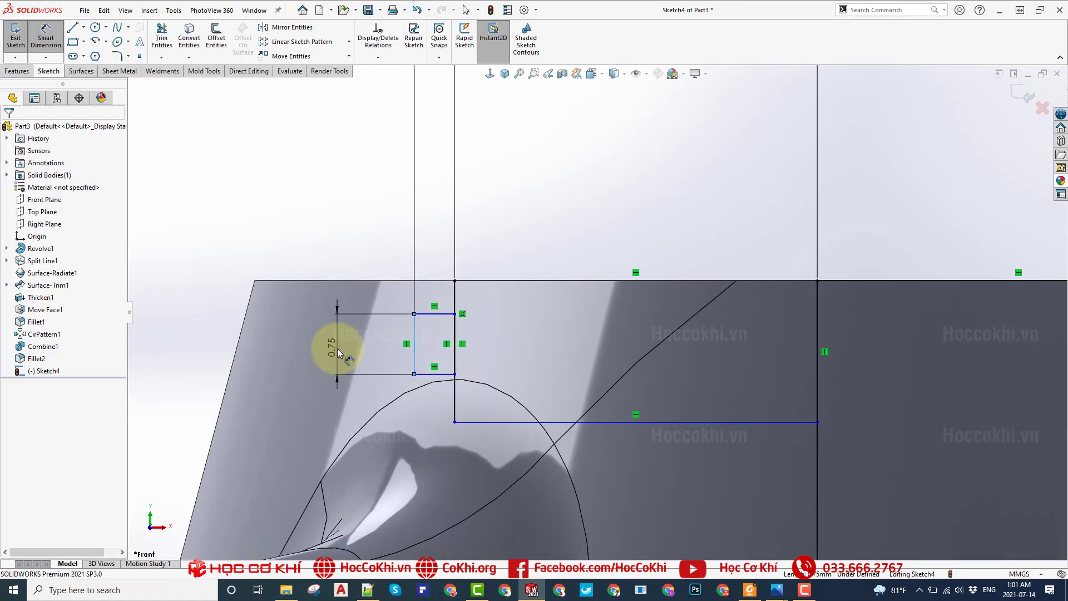
{"action": "left_click", "coordinate": [336, 351]}
{"action": "type", "text": "0.5"}
{"action": "key", "text": "Return"}
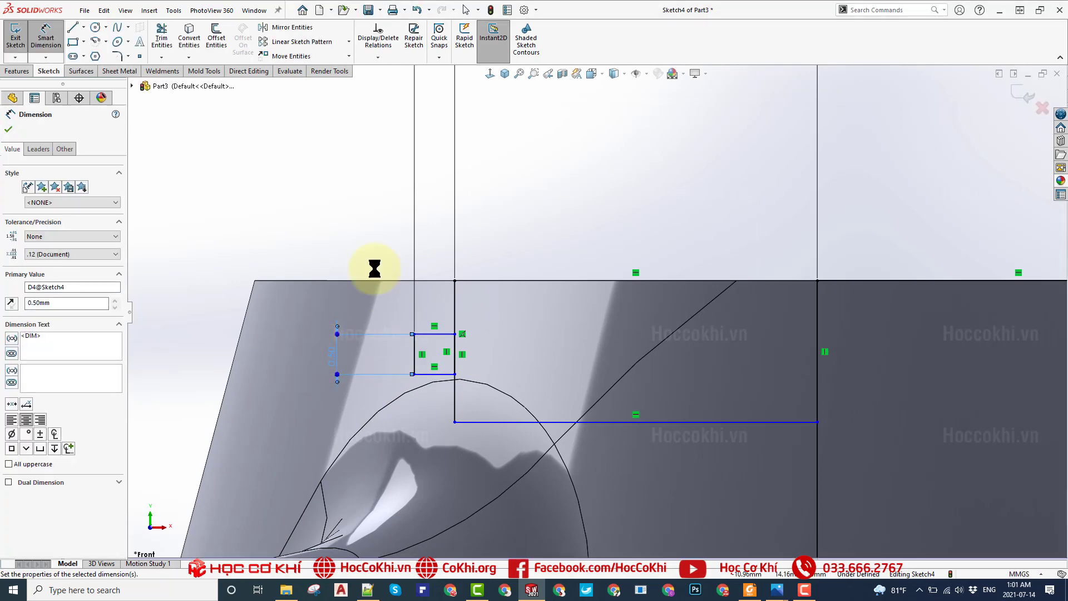
{"action": "key", "text": "Escape"}
- Dimension the rectangle's top edge 0.5 mm below the hub outline's top edge
{"action": "left_click", "coordinate": [445, 334]}
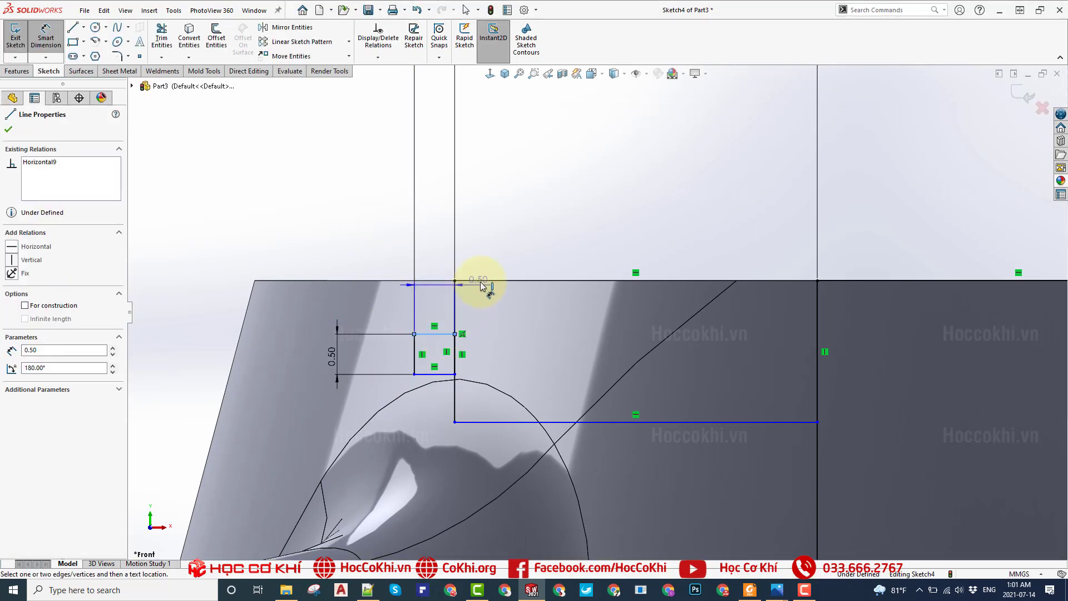
{"action": "left_click", "coordinate": [480, 281]}
{"action": "left_click", "coordinate": [356, 234]}
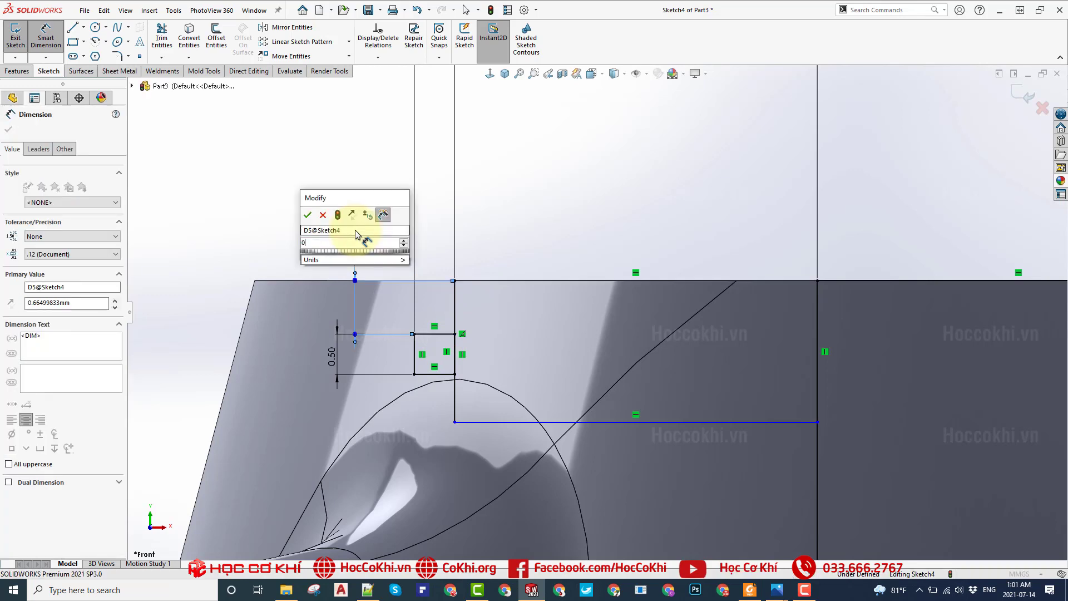
{"action": "type", "text": "0.5"}
{"action": "key", "text": "Return"}
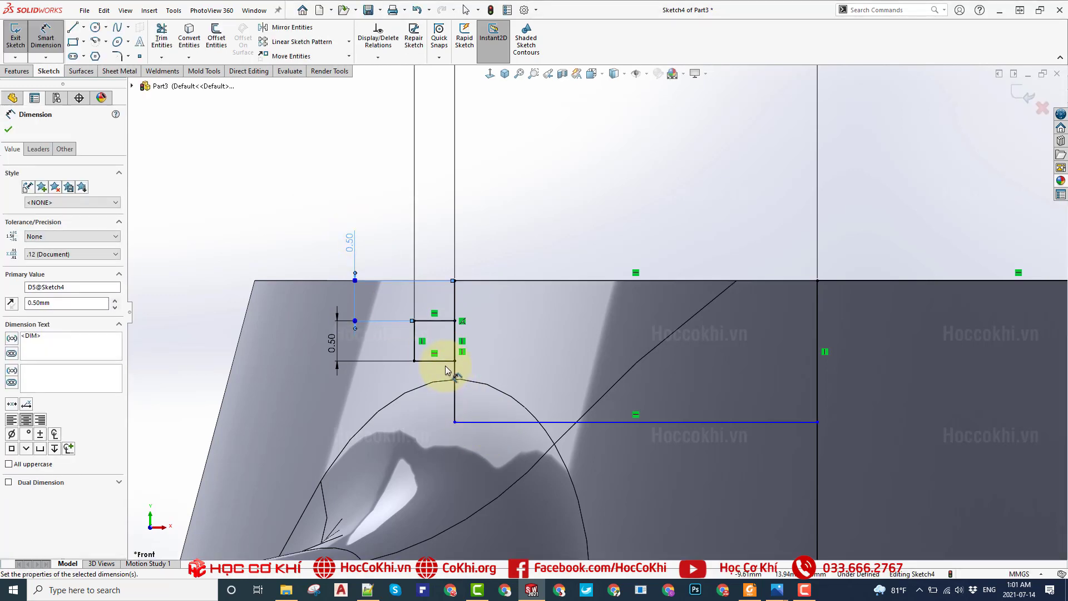
- Dimension the rectangle's bottom edge 0.5 mm from the lower line, fully defining the sketch
{"action": "left_click", "coordinate": [445, 362]}
{"action": "left_click", "coordinate": [472, 422]}
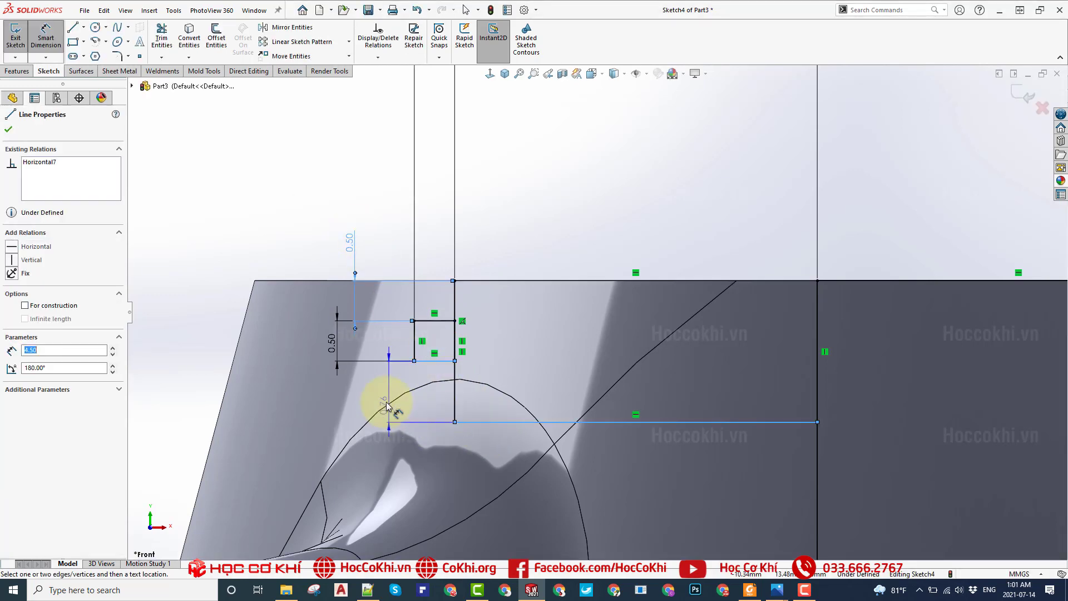
{"action": "left_click", "coordinate": [382, 396]}
{"action": "type", "text": "0.5"}
{"action": "key", "text": "Return"}
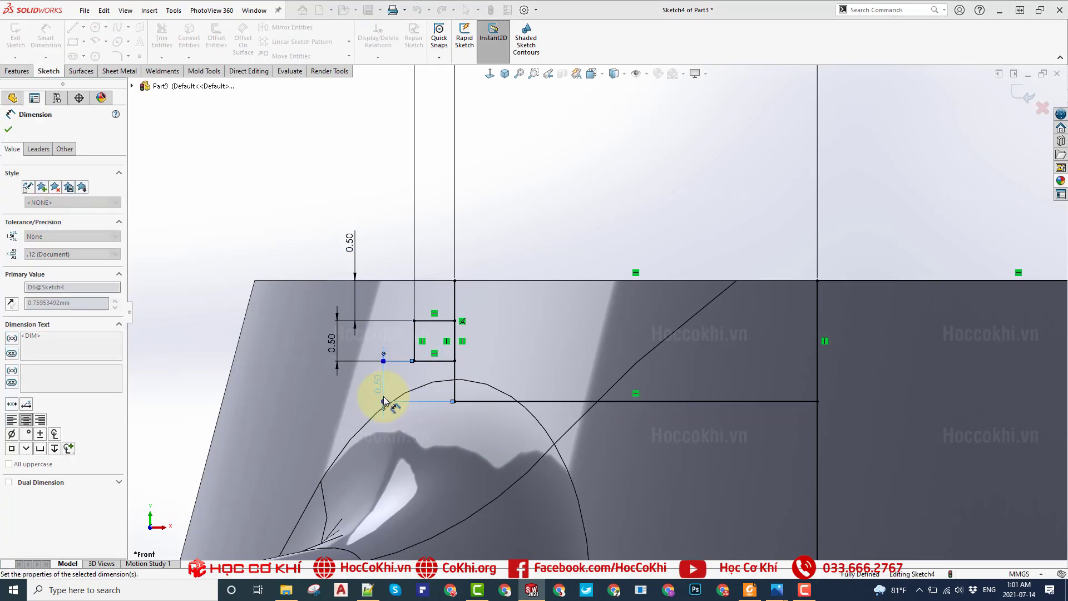
{"action": "key", "text": "Escape"}
{"action": "scroll", "coordinate": [620, 256], "scroll_direction": "up", "scroll_amount": 3}
{"action": "scroll", "coordinate": [620, 256], "scroll_direction": "up", "scroll_amount": 2}
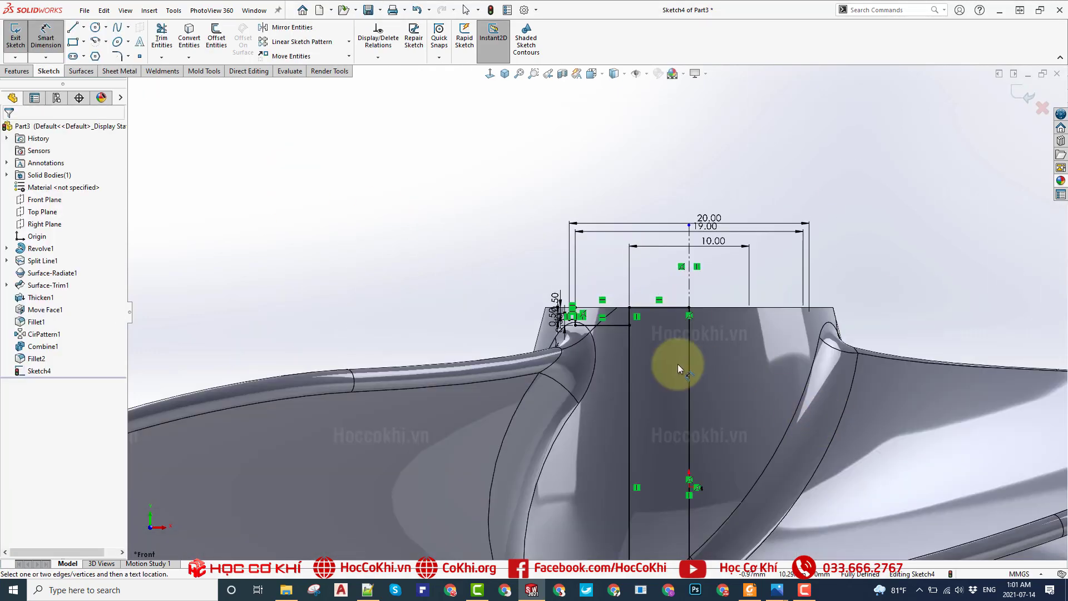
{"action": "scroll", "coordinate": [614, 308], "scroll_direction": "down", "scroll_amount": 3}
{"action": "scroll", "coordinate": [580, 325], "scroll_direction": "down", "scroll_amount": 2}
{"action": "scroll", "coordinate": [592, 319], "scroll_direction": "down", "scroll_amount": 2}
{"action": "scroll", "coordinate": [593, 319], "scroll_direction": "down", "scroll_amount": 2}
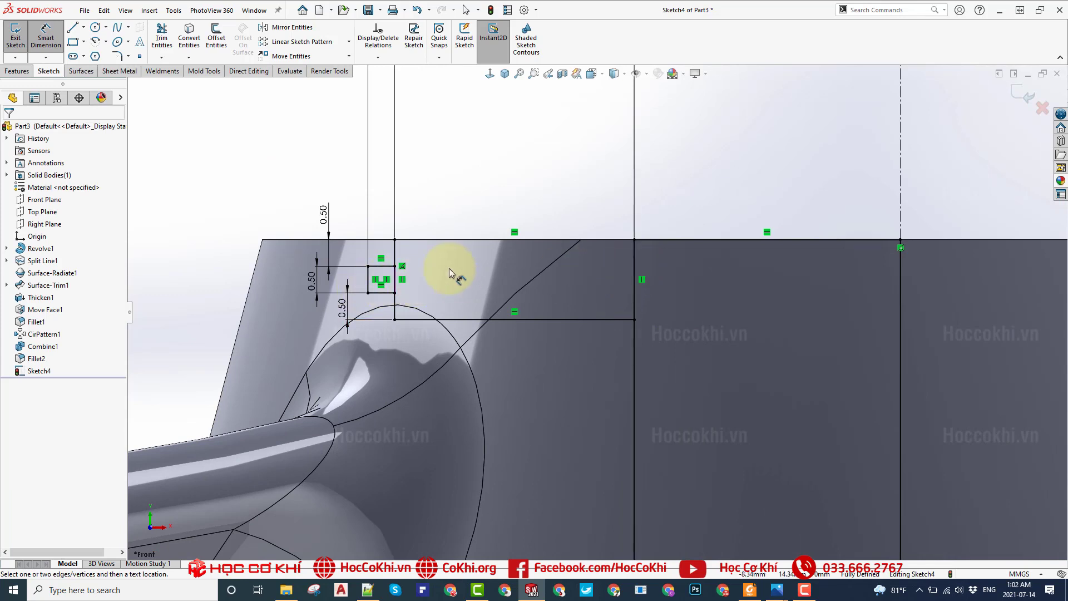
- Revolve-cut the three Sketch4 contours 360° around Line15, then orbit to view the grooved hub
{"action": "left_click", "coordinate": [15, 72]}
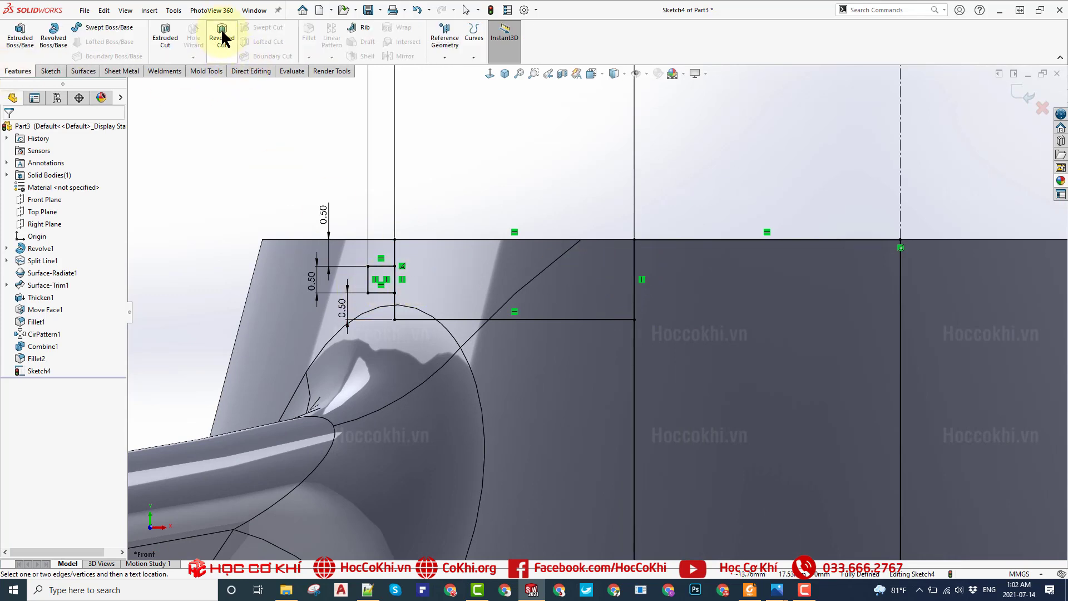
{"action": "left_click", "coordinate": [43, 161]}
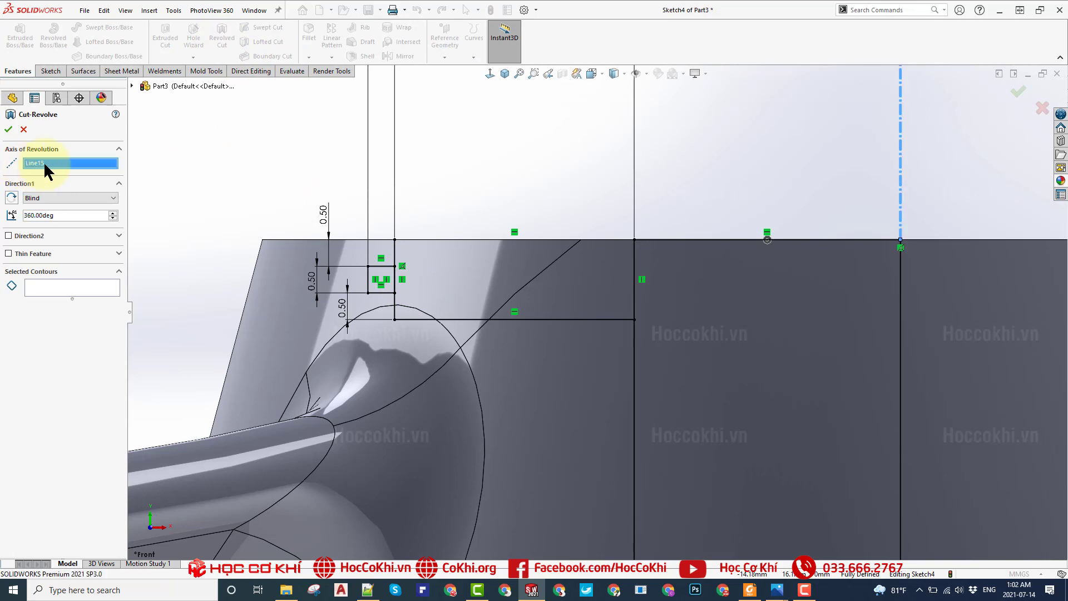
{"action": "scroll", "coordinate": [594, 313], "scroll_direction": "up", "scroll_amount": 3}
{"action": "left_click", "coordinate": [47, 293]}
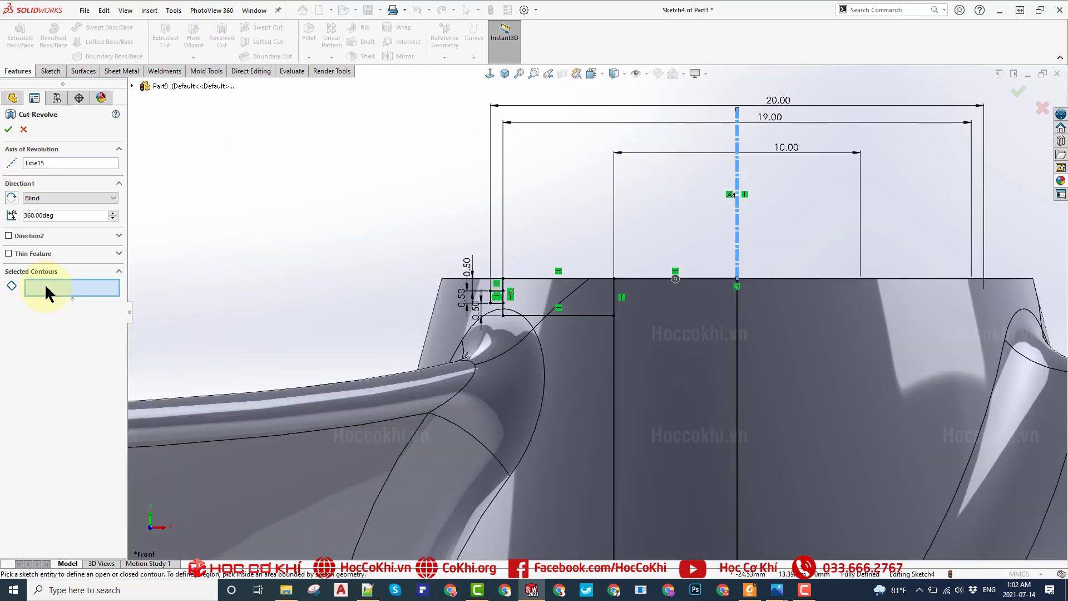
{"action": "left_click", "coordinate": [615, 365]}
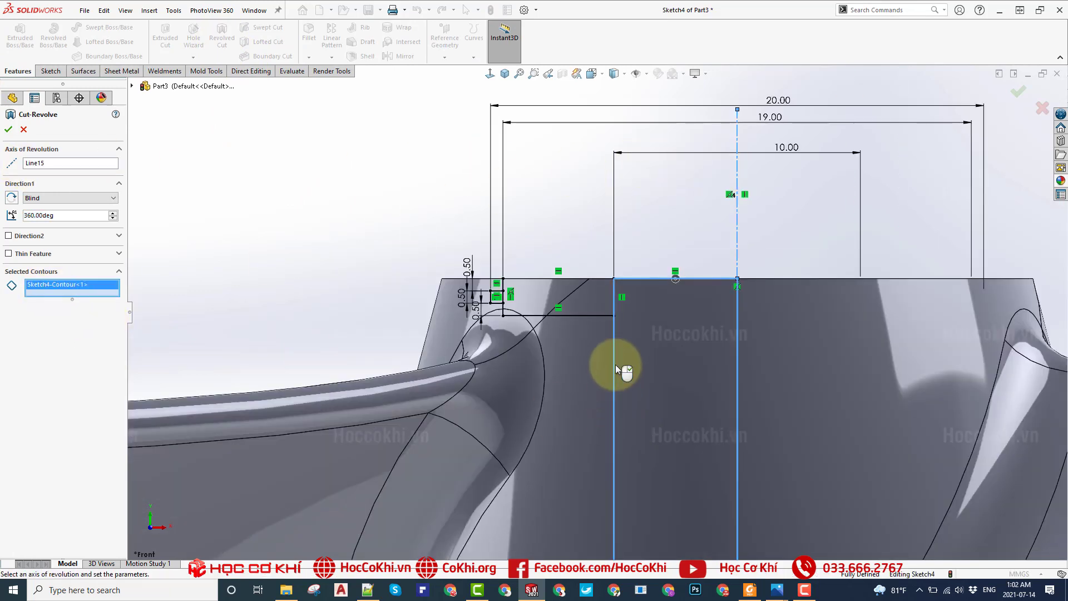
{"action": "left_click", "coordinate": [599, 316]}
{"action": "scroll", "coordinate": [599, 316], "scroll_direction": "down", "scroll_amount": 2}
{"action": "scroll", "coordinate": [597, 316], "scroll_direction": "down", "scroll_amount": 1}
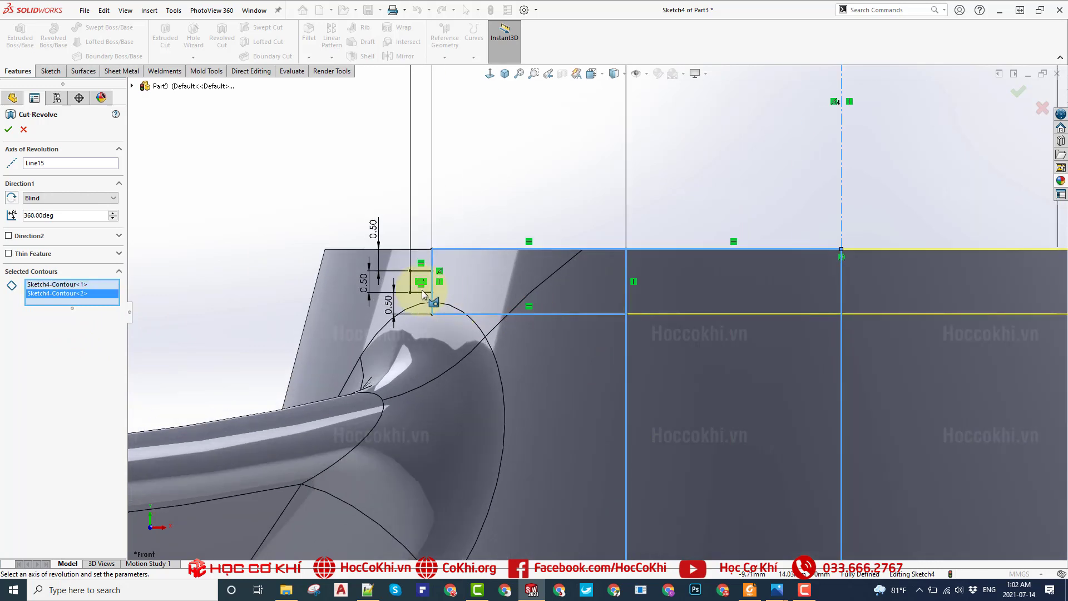
{"action": "left_click", "coordinate": [414, 285]}
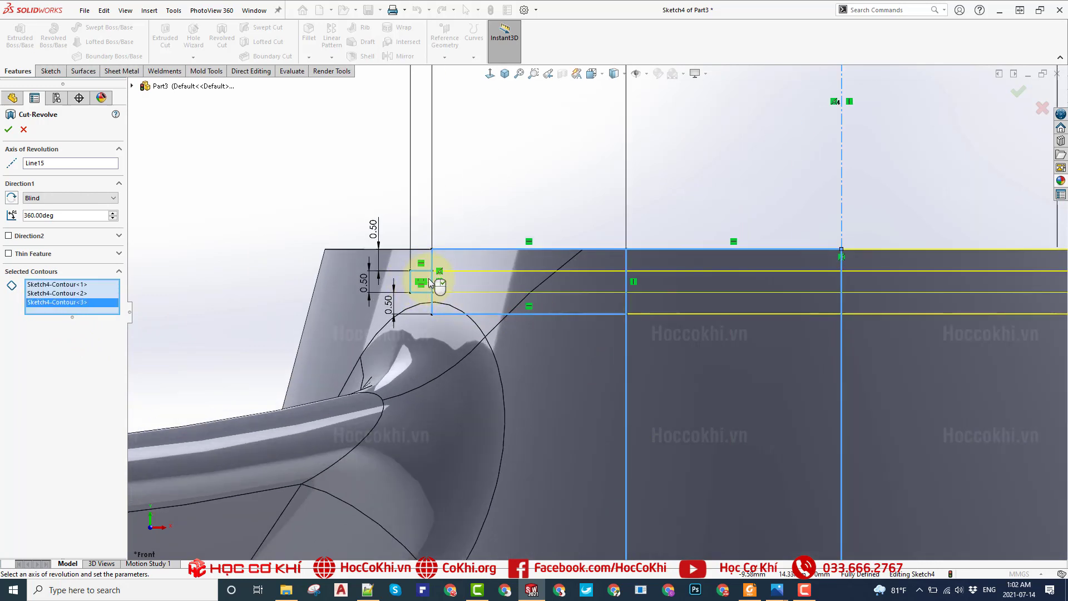
{"action": "left_click", "coordinate": [9, 130]}
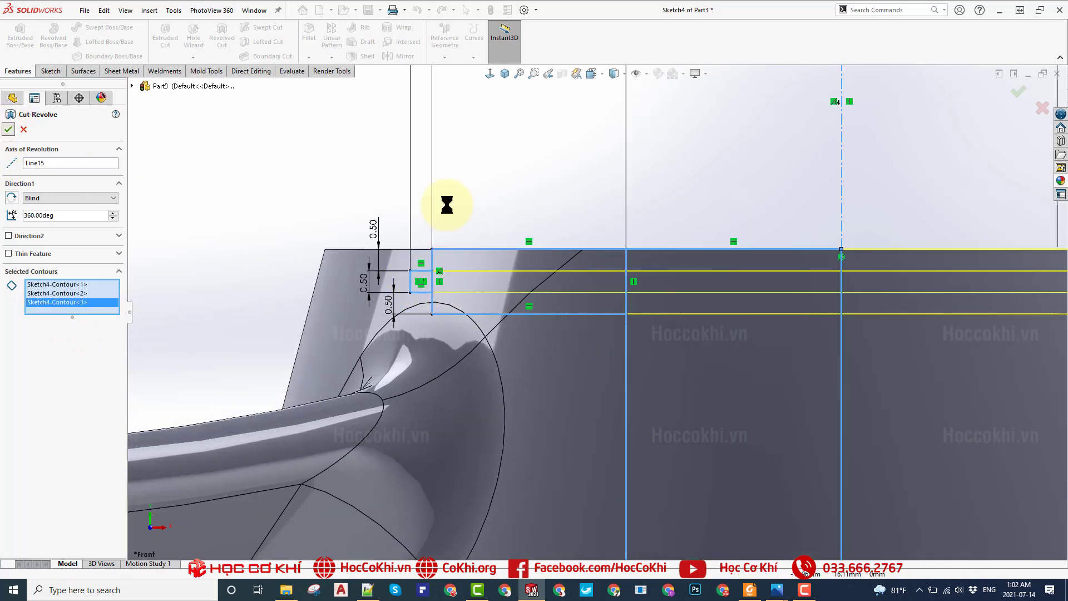
{"action": "mouse_move", "coordinate": [614, 238]}
{"action": "middle_mouse_down"}
{"action": "mouse_move", "coordinate": [572, 365]}
{"action": "mouse_move", "coordinate": [508, 365]}
{"action": "mouse_move", "coordinate": [623, 349]}
{"action": "mouse_move", "coordinate": [596, 353]}
{"action": "middle_mouse_up"}
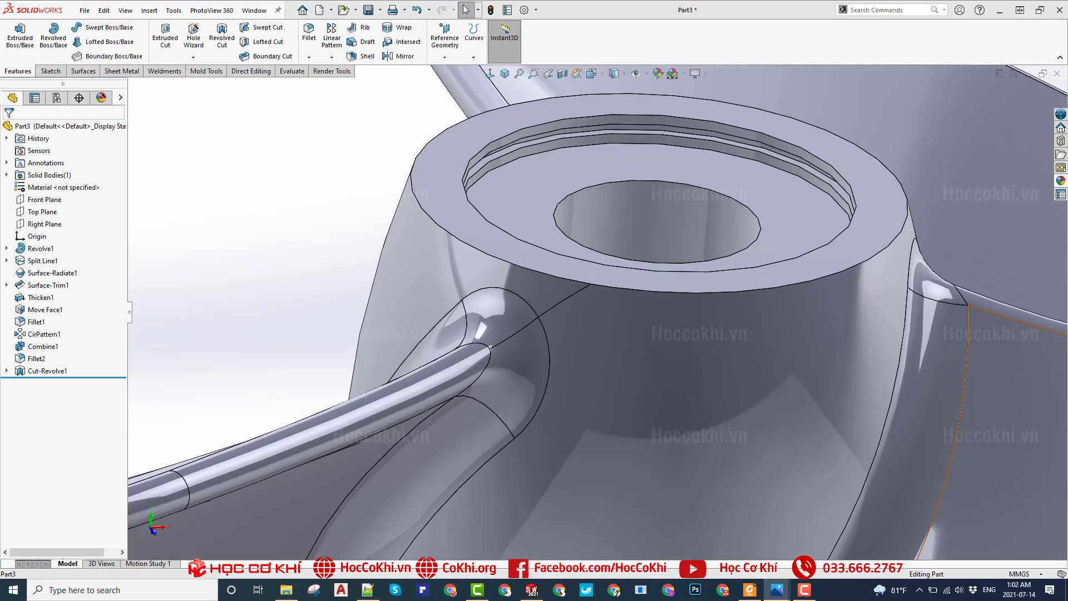
- Start a new sketch on the hub end face and view it normal
{"action": "scroll", "coordinate": [775, 275], "scroll_direction": "up", "scroll_amount": 5}
{"action": "mouse_move", "coordinate": [353, 191]}
{"action": "middle_mouse_down"}
{"action": "mouse_move", "coordinate": [651, 267]}
{"action": "mouse_move", "coordinate": [732, 377]}
{"action": "mouse_move", "coordinate": [680, 382]}
{"action": "mouse_move", "coordinate": [694, 472]}
{"action": "mouse_move", "coordinate": [680, 282]}
{"action": "middle_mouse_up"}
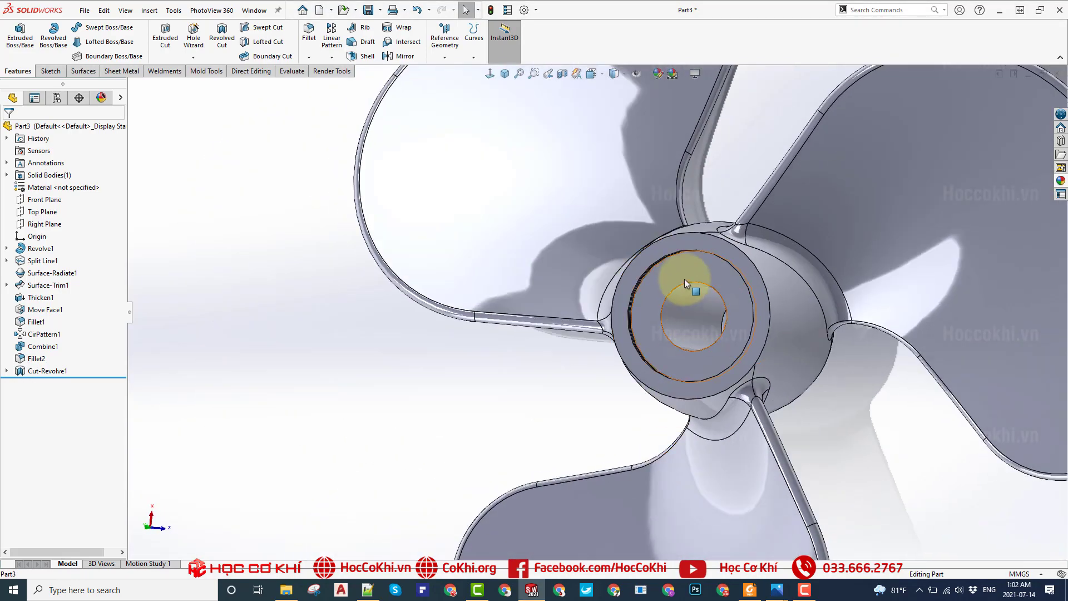
{"action": "left_click", "coordinate": [682, 271]}
{"action": "left_click", "coordinate": [726, 236]}
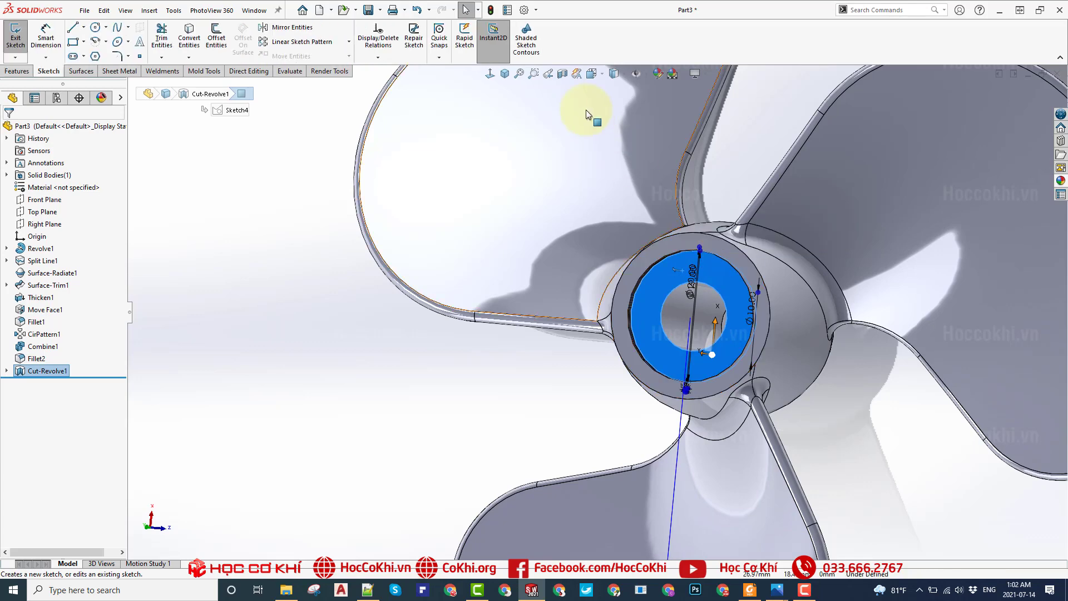
{"action": "left_click", "coordinate": [488, 74]}
{"action": "scroll", "coordinate": [612, 289], "scroll_direction": "down", "scroll_amount": 5}
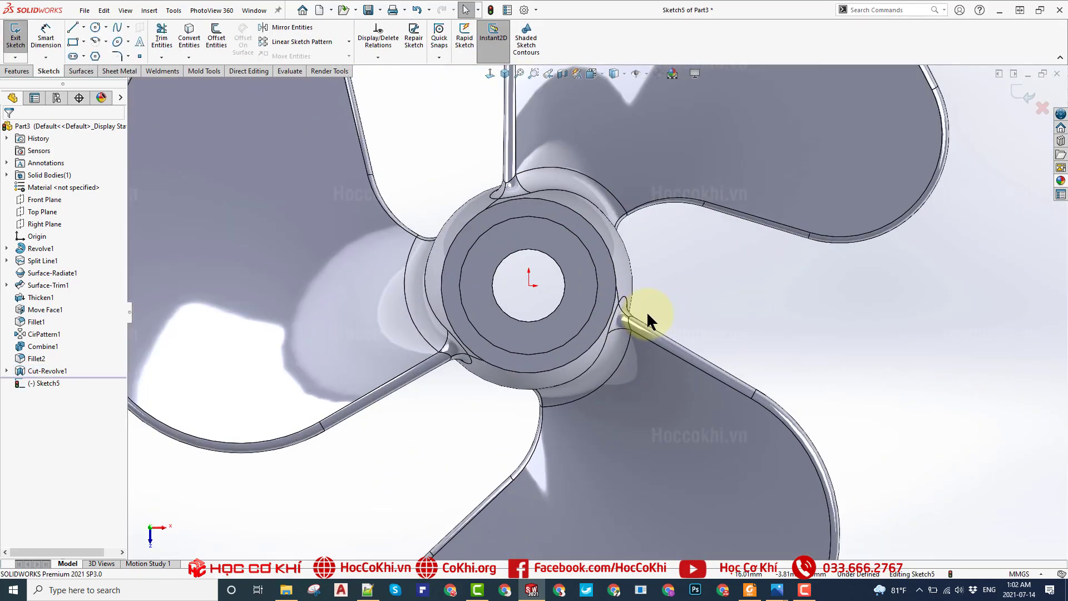
{"action": "scroll", "coordinate": [645, 310], "scroll_direction": "down", "scroll_amount": 2}
- Draw a center rectangle on the bore edge, aligned level with the bore centre
{"action": "left_click", "coordinate": [73, 42]}
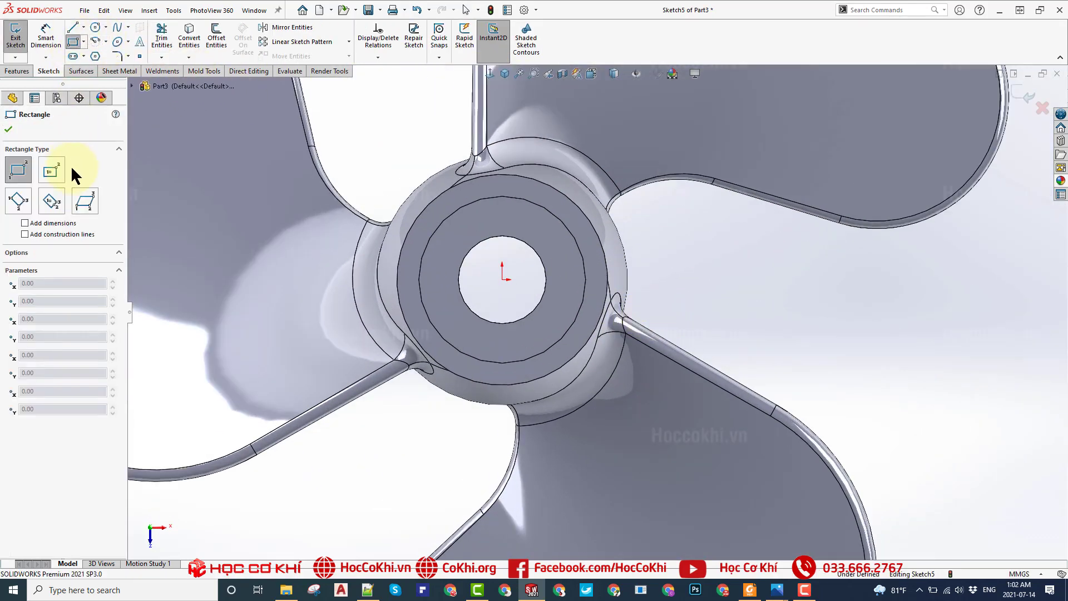
{"action": "left_click", "coordinate": [43, 171]}
{"action": "scroll", "coordinate": [634, 303], "scroll_direction": "down", "scroll_amount": 3}
{"action": "scroll", "coordinate": [550, 287], "scroll_direction": "down", "scroll_amount": 2}
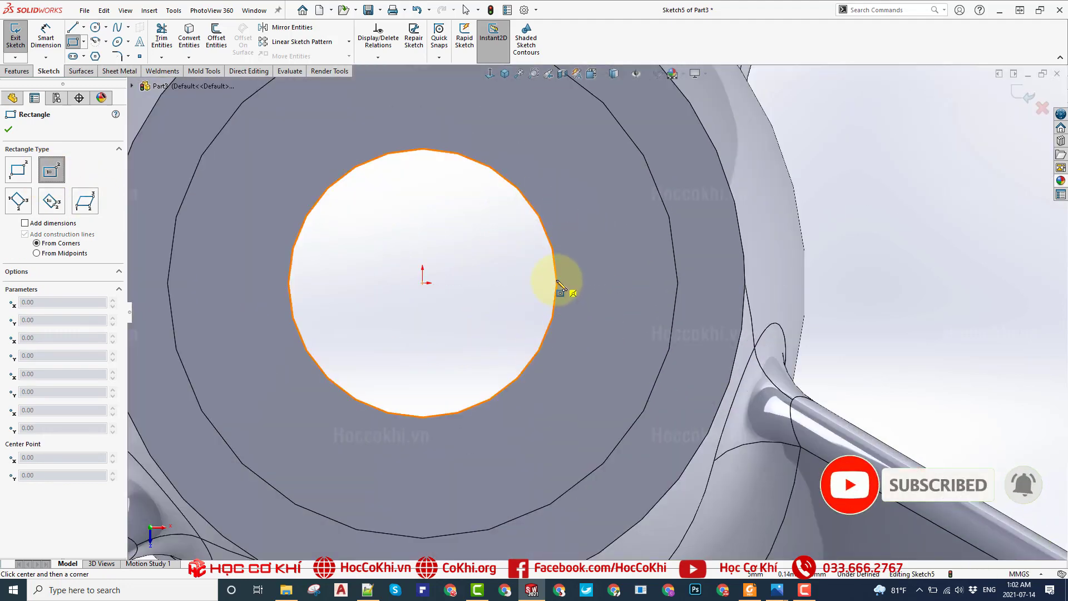
{"action": "left_click", "coordinate": [544, 225]}
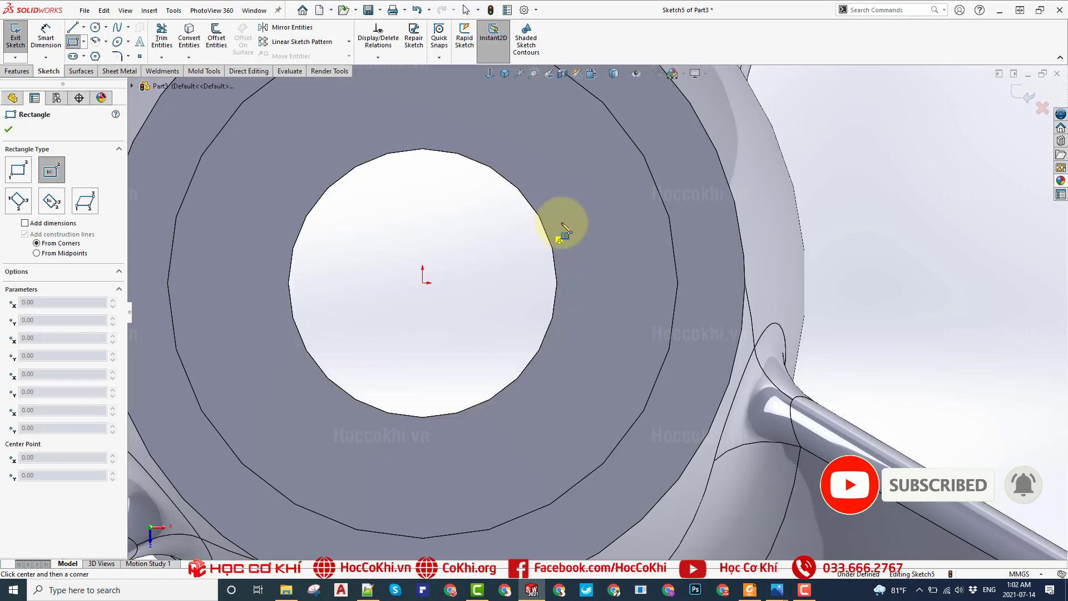
{"action": "left_click", "coordinate": [586, 198]}
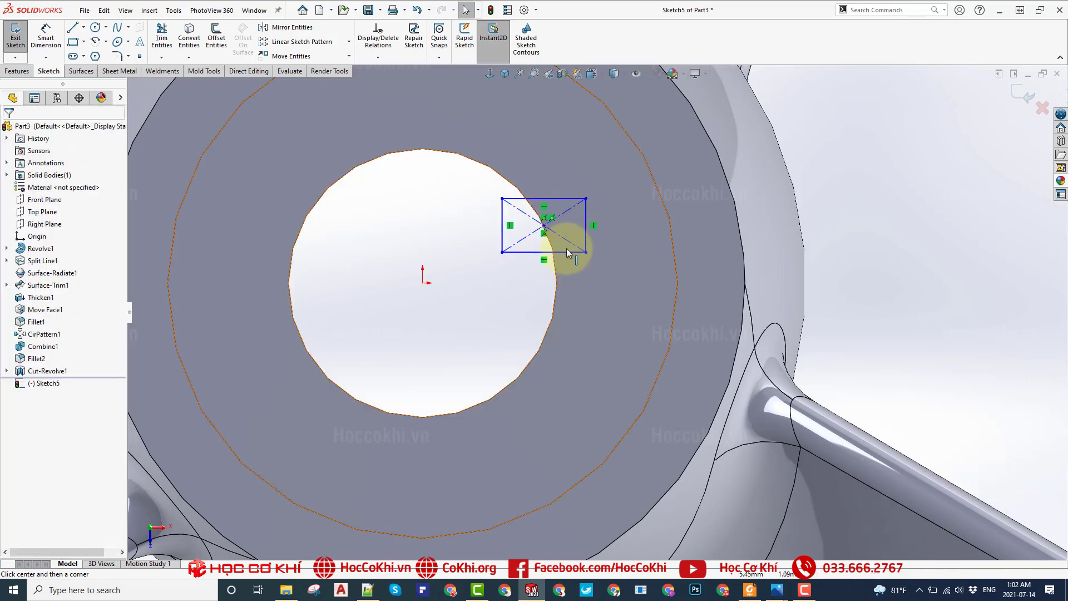
{"action": "key", "text": "Escape"}
{"action": "left_click", "coordinate": [544, 226]}
{"action": "left_click", "coordinate": [426, 289]}
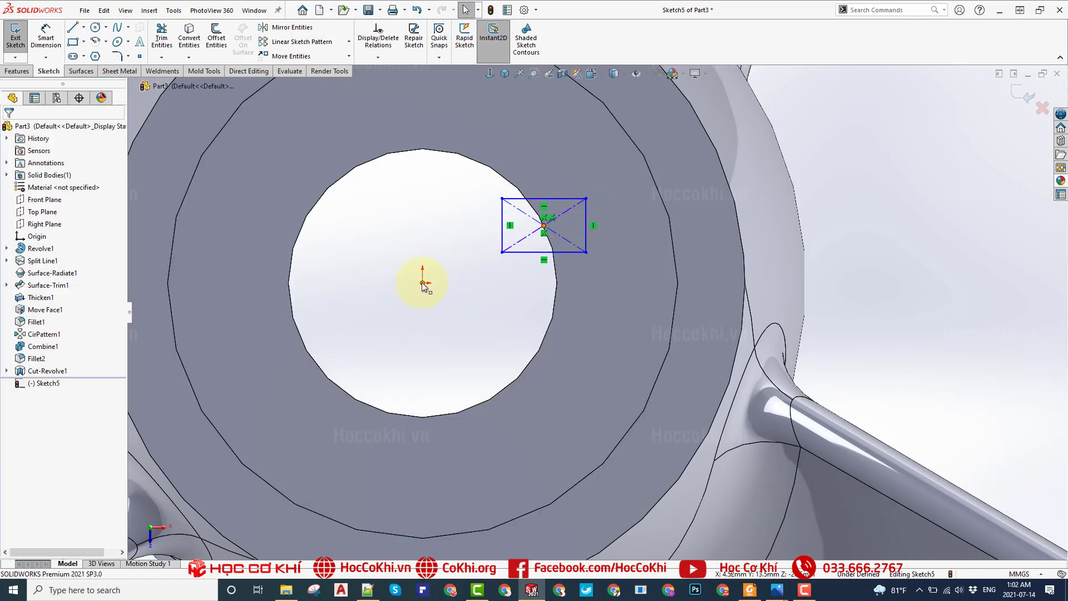
{"action": "left_click_drag", "start_coordinate": [537, 229], "coordinate": [549, 287]}
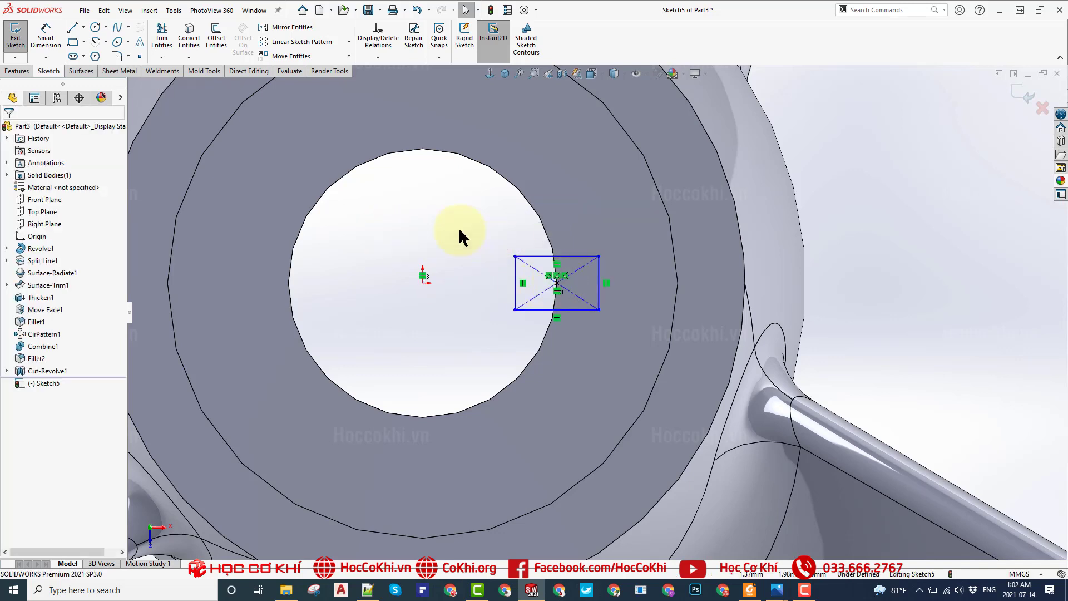
- Dimension the keyway rectangle 2 mm tall and 5.9 mm from the origin
{"action": "right_click_drag", "start_coordinate": [467, 273], "coordinate": [501, 179]}
{"action": "left_click", "coordinate": [599, 281]}
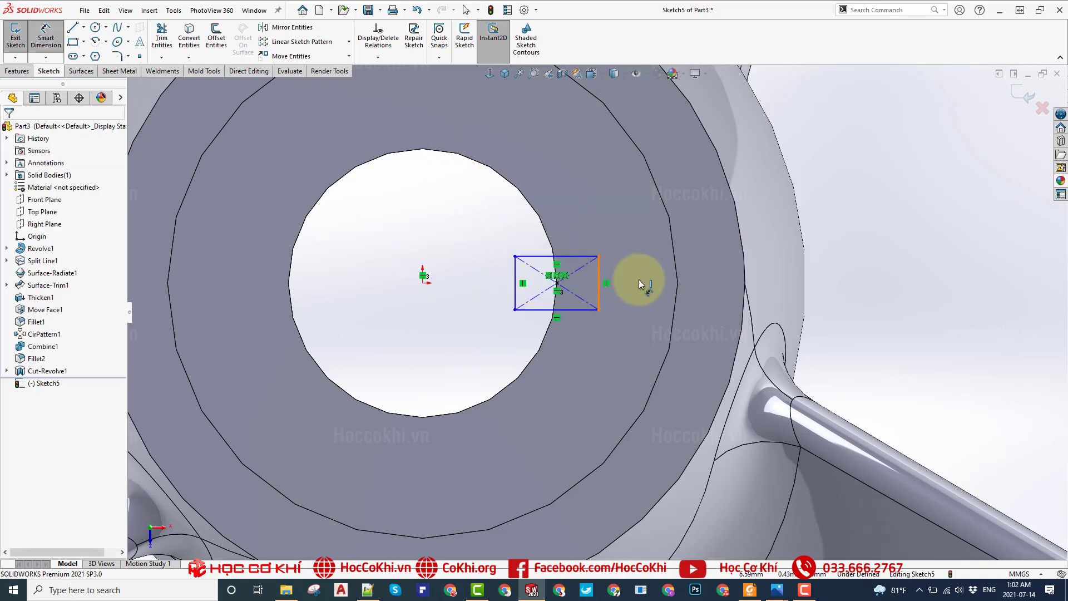
{"action": "left_click", "coordinate": [639, 284]}
{"action": "type", "text": "2"}
{"action": "key", "text": "Return"}
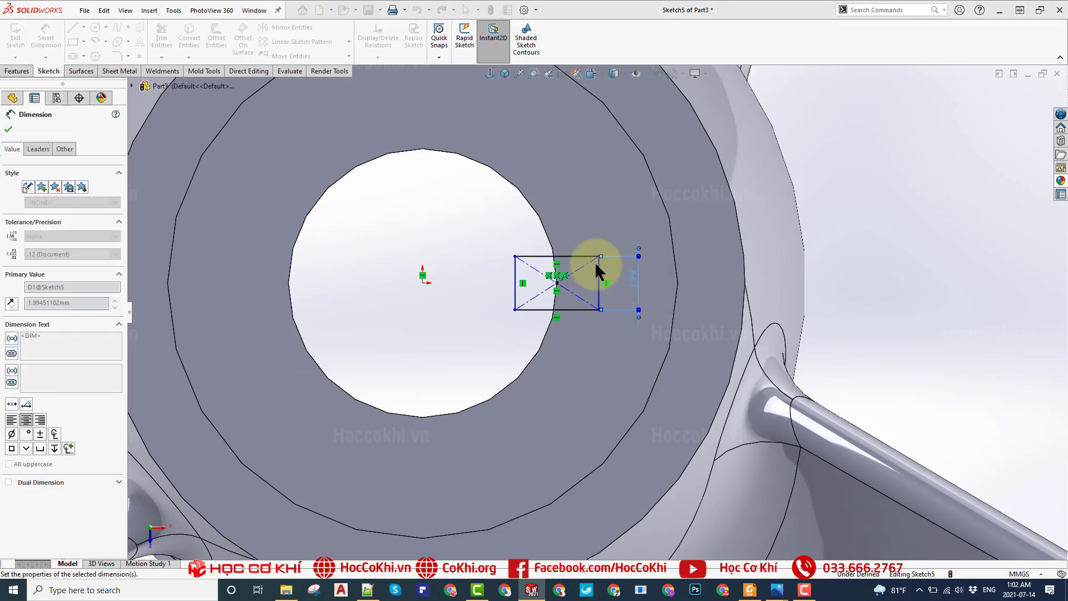
{"action": "key", "text": "Escape"}
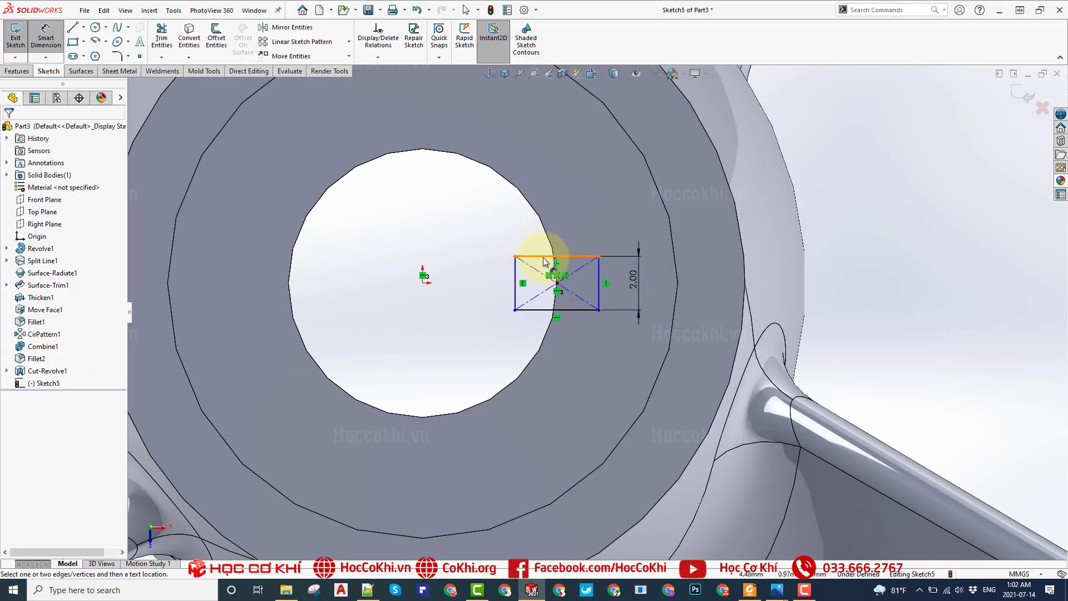
{"action": "left_click", "coordinate": [598, 280]}
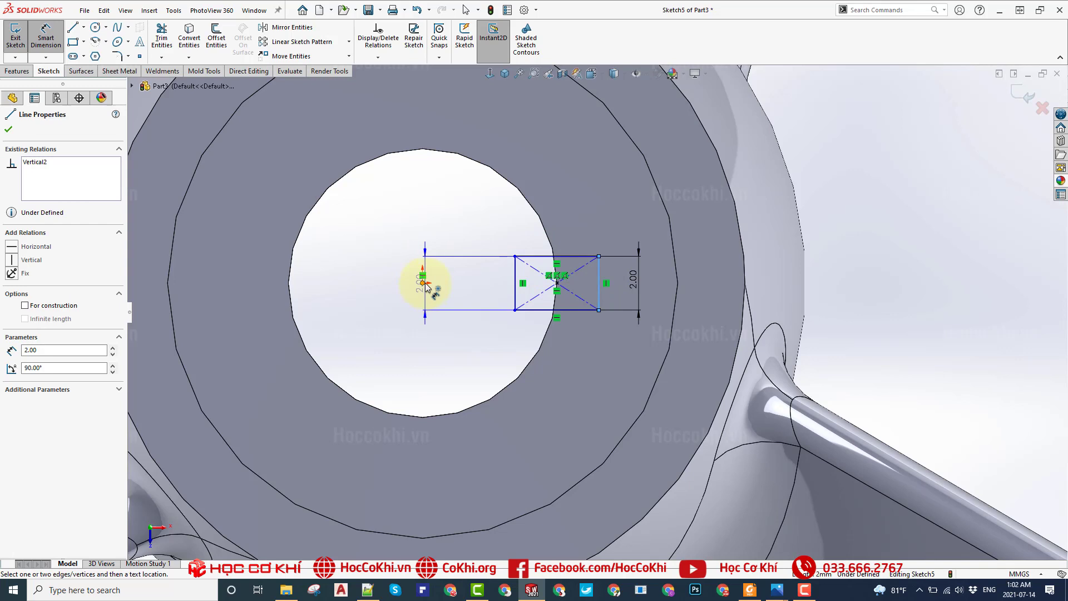
{"action": "left_click", "coordinate": [423, 282]}
{"action": "left_click", "coordinate": [476, 230]}
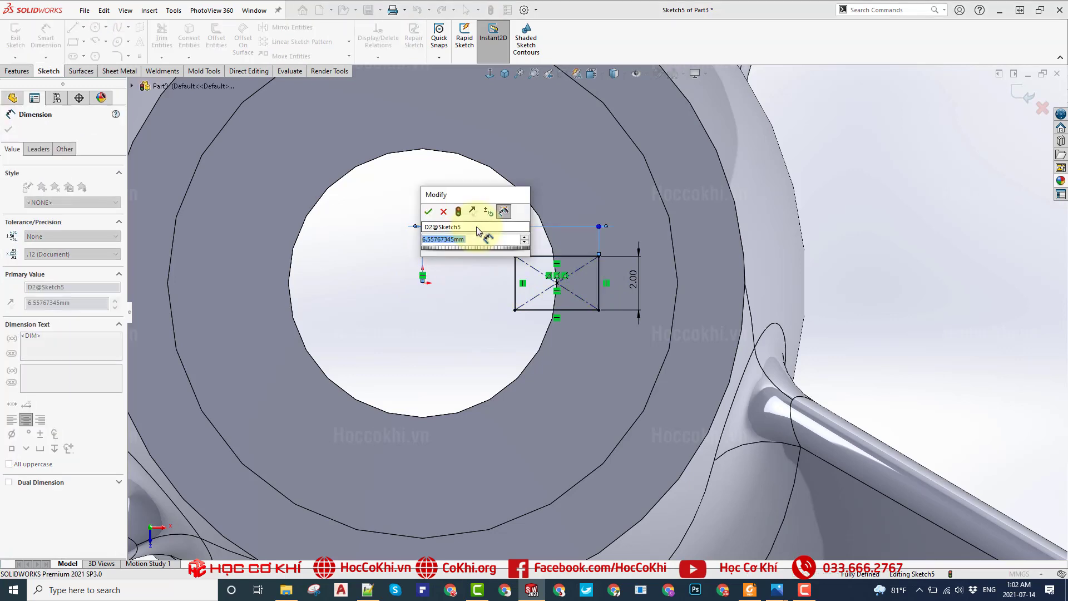
{"action": "type", "text": "5.9"}
{"action": "key", "text": "Return"}
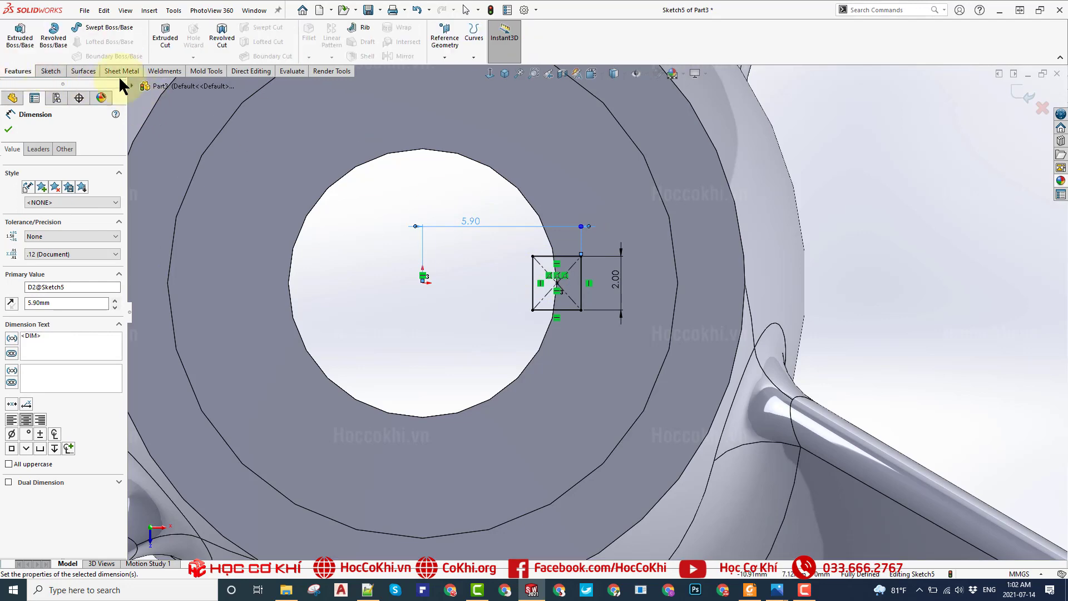
- Extrude-cut the keyway sketch Through All, then orbit to inspect the slot along the bore
{"action": "right_click", "coordinate": [370, 197]}
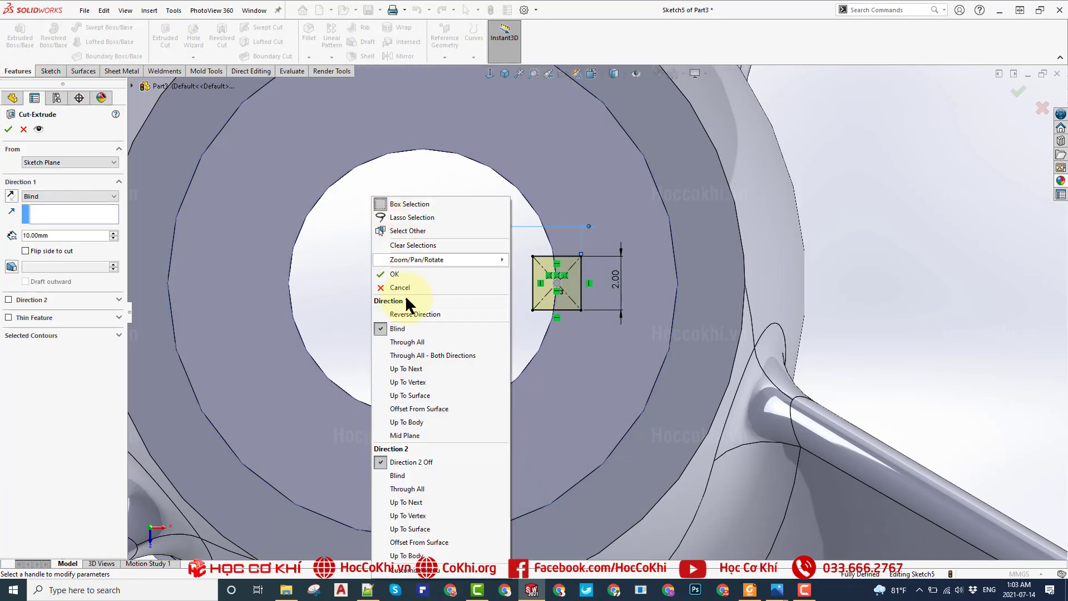
{"action": "left_click", "coordinate": [412, 343]}
{"action": "right_click", "coordinate": [412, 343]}
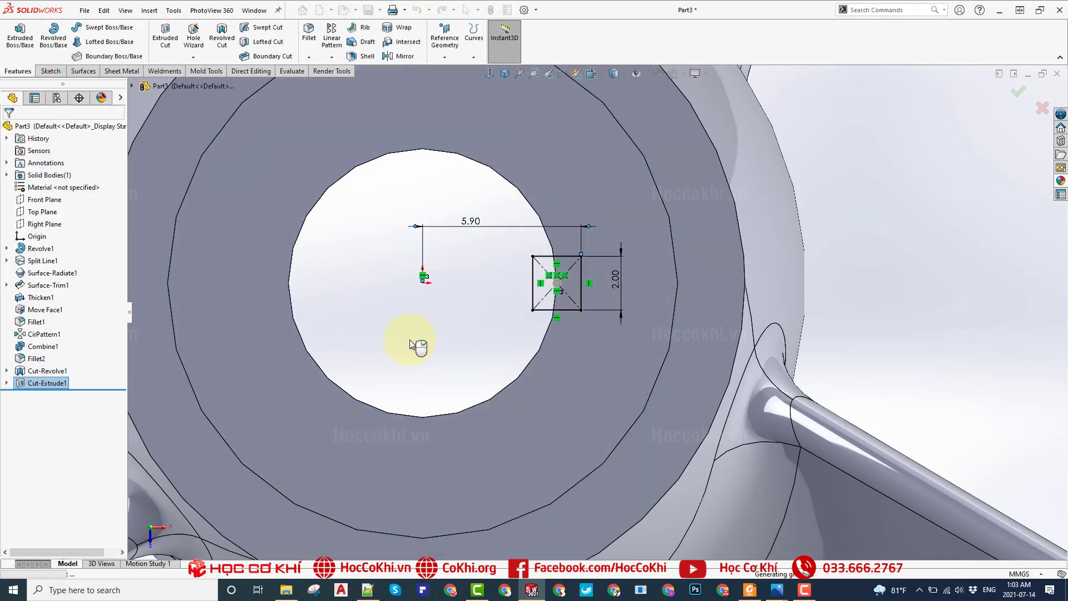
{"action": "scroll", "coordinate": [626, 381], "scroll_direction": "up", "scroll_amount": 3}
{"action": "scroll", "coordinate": [612, 367], "scroll_direction": "up", "scroll_amount": 3}
{"action": "mouse_move", "coordinate": [584, 353]}
{"action": "middle_mouse_down"}
{"action": "mouse_move", "coordinate": [612, 215]}
{"action": "mouse_move", "coordinate": [612, 267]}
{"action": "middle_mouse_up"}
{"action": "scroll", "coordinate": [553, 262], "scroll_direction": "down", "scroll_amount": 3}
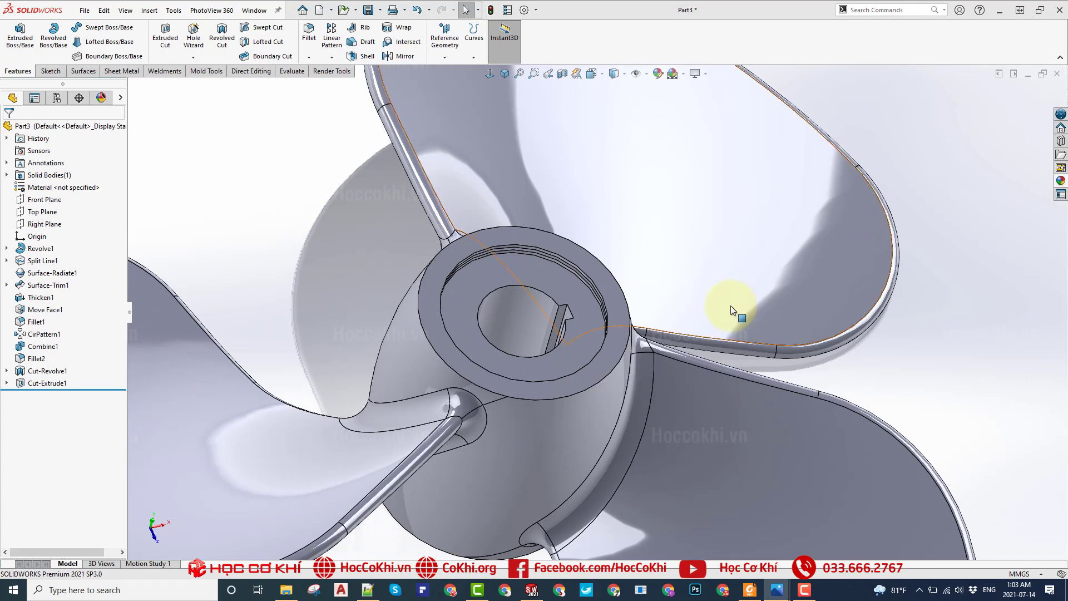
{"action": "scroll", "coordinate": [615, 272], "scroll_direction": "up", "scroll_amount": 3}
{"action": "mouse_move", "coordinate": [615, 272]}
{"action": "middle_mouse_down"}
{"action": "mouse_move", "coordinate": [537, 350]}
{"action": "mouse_move", "coordinate": [560, 417]}
{"action": "mouse_move", "coordinate": [553, 369]}
{"action": "mouse_move", "coordinate": [527, 422]}
{"action": "mouse_move", "coordinate": [572, 424]}
{"action": "mouse_move", "coordinate": [565, 374]}
{"action": "mouse_move", "coordinate": [565, 417]}
{"action": "mouse_move", "coordinate": [640, 412]}
{"action": "mouse_move", "coordinate": [506, 371]}
{"action": "middle_mouse_up"}
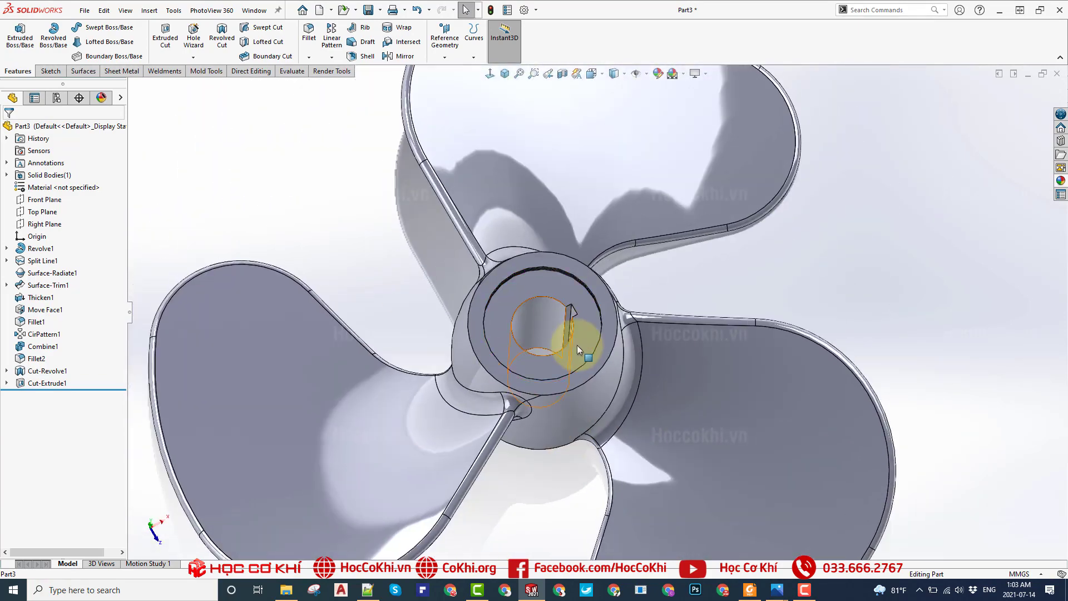
{"action": "scroll", "coordinate": [576, 345], "scroll_direction": "down", "scroll_amount": 2}
{"action": "scroll", "coordinate": [579, 339], "scroll_direction": "down", "scroll_amount": 2}
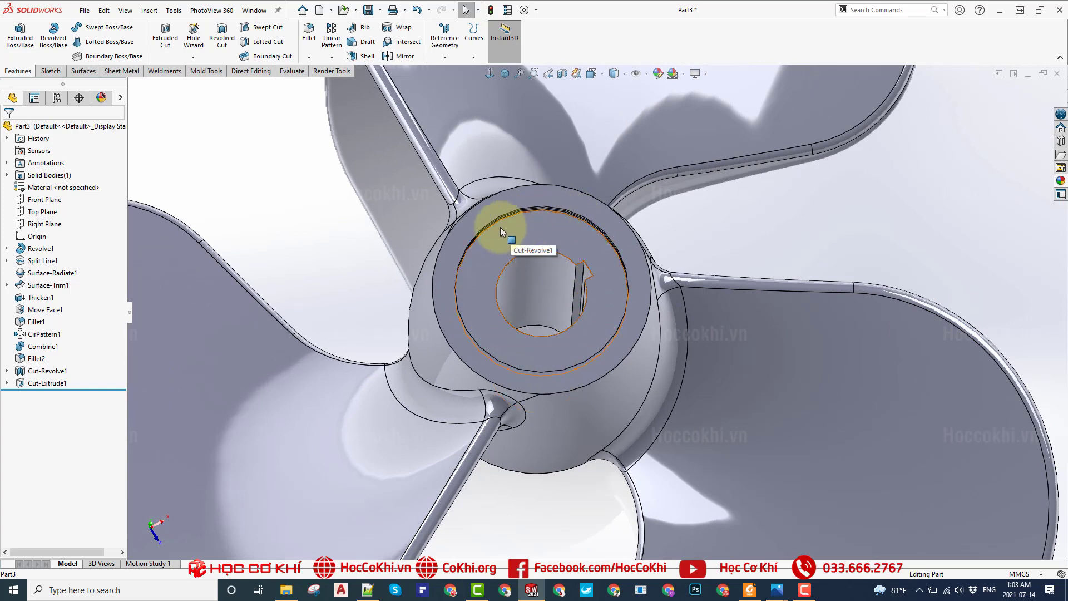
- Configure an ISO M3 bottoming tapped hole, blind 8.50 mm deep with 11.50 mm thread
{"action": "left_click", "coordinate": [480, 290]}
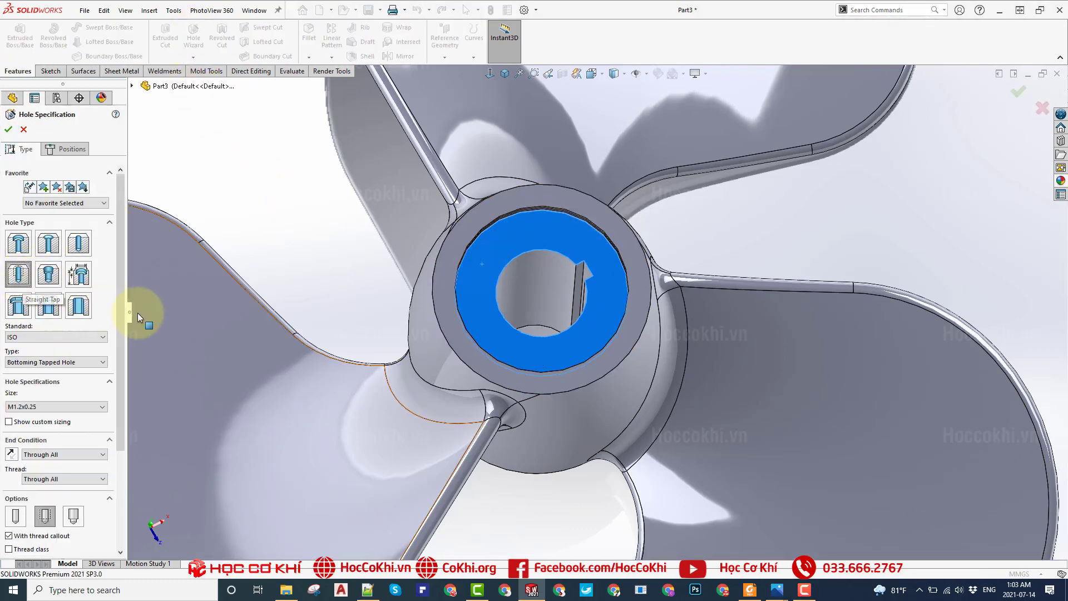
{"action": "scroll", "coordinate": [125, 378], "scroll_direction": "down", "scroll_amount": 5}
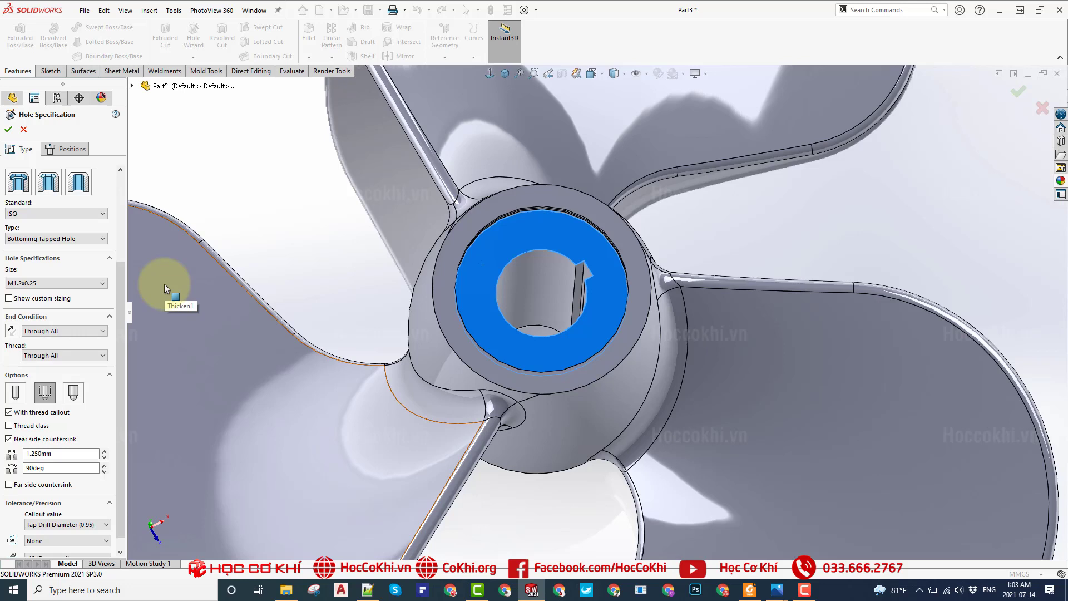
{"action": "left_click", "coordinate": [35, 283]}
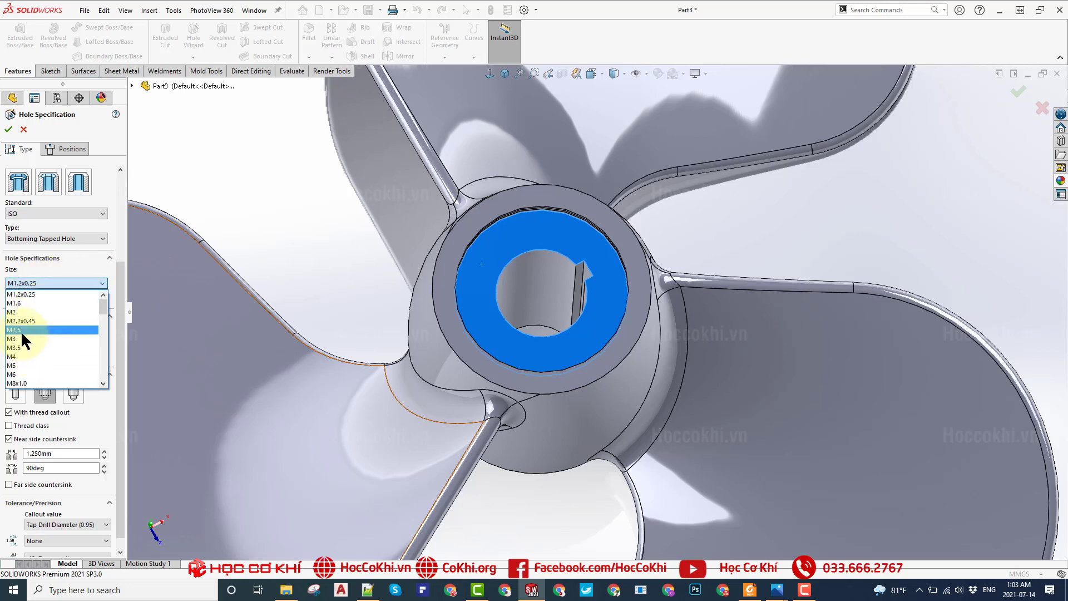
{"action": "left_click", "coordinate": [39, 338]}
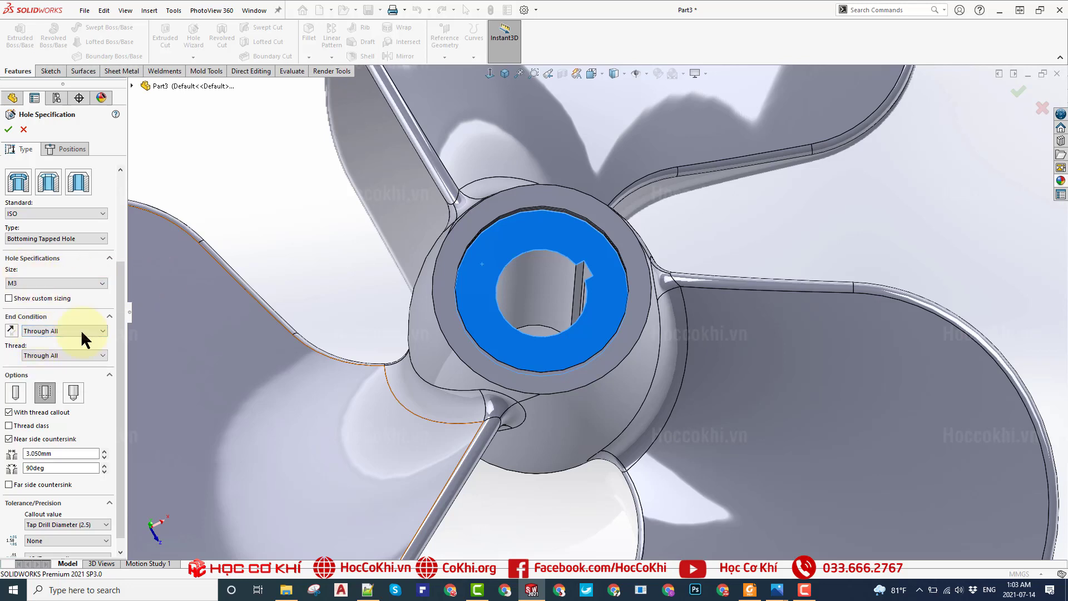
{"action": "left_click", "coordinate": [50, 333]}
{"action": "left_click", "coordinate": [43, 341]}
{"action": "type", "text": "8"}
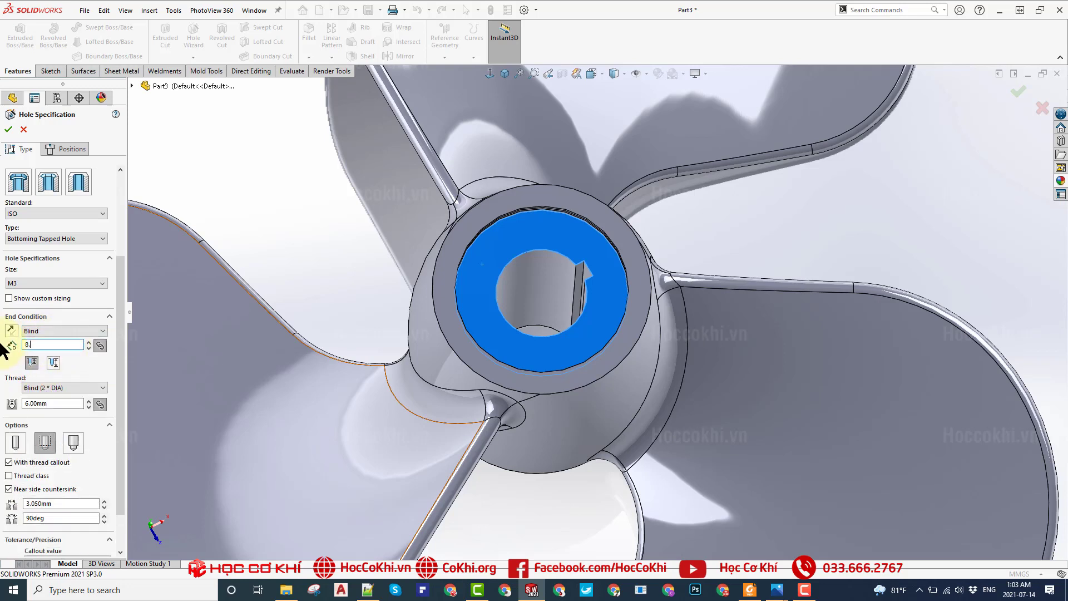
{"action": "type", "text": "5"}
{"action": "key", "text": "Return"}
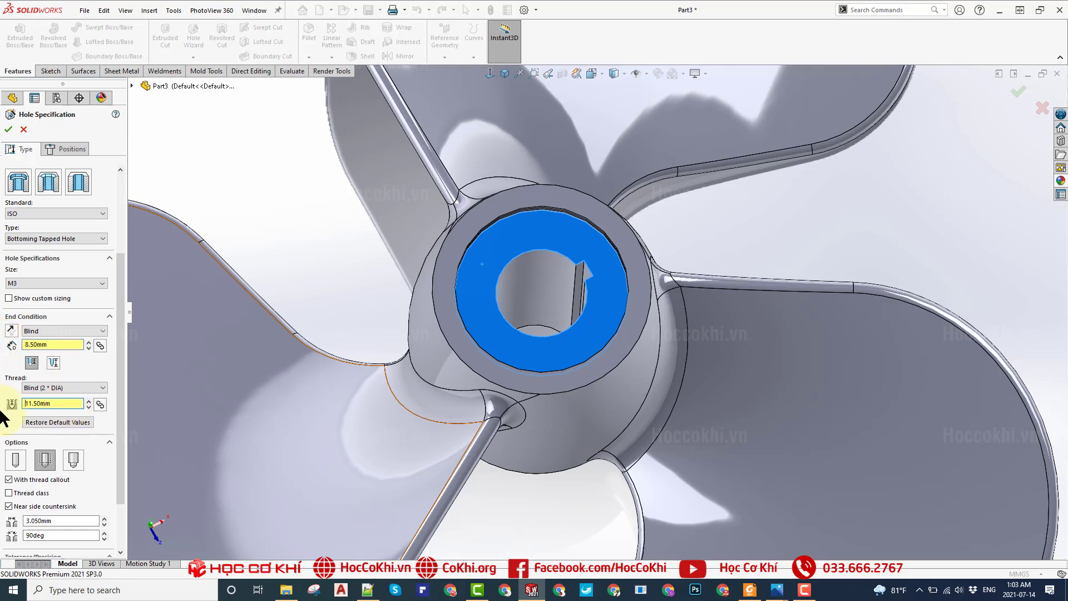
{"action": "scroll", "coordinate": [121, 393], "scroll_direction": "down", "scroll_amount": 3}
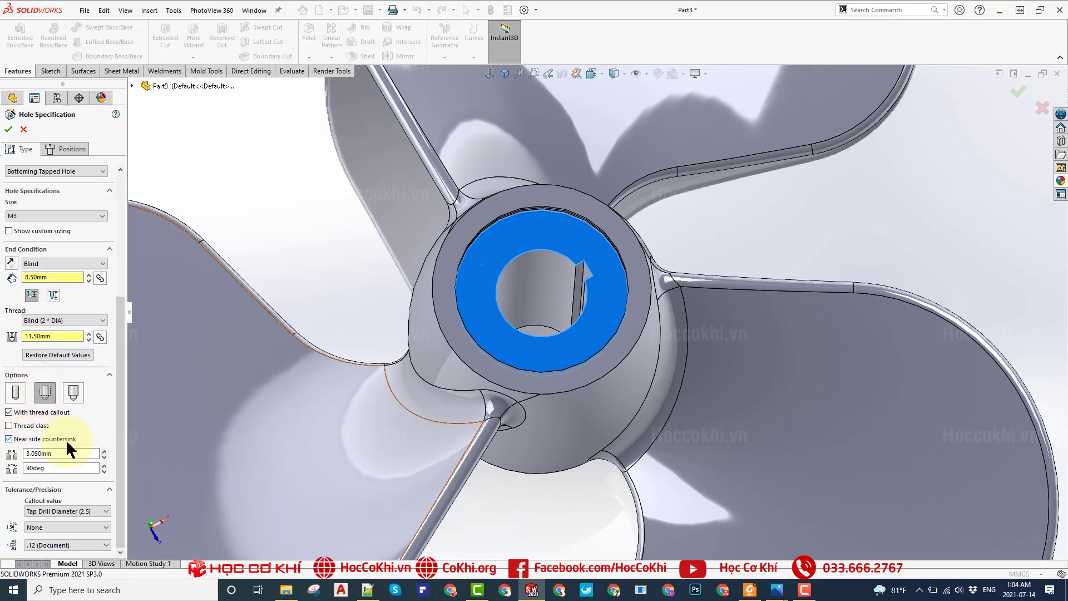
{"action": "left_click", "coordinate": [68, 147]}
- Place the hole point on the hub end face, left of the bore
{"action": "left_click", "coordinate": [512, 99]}
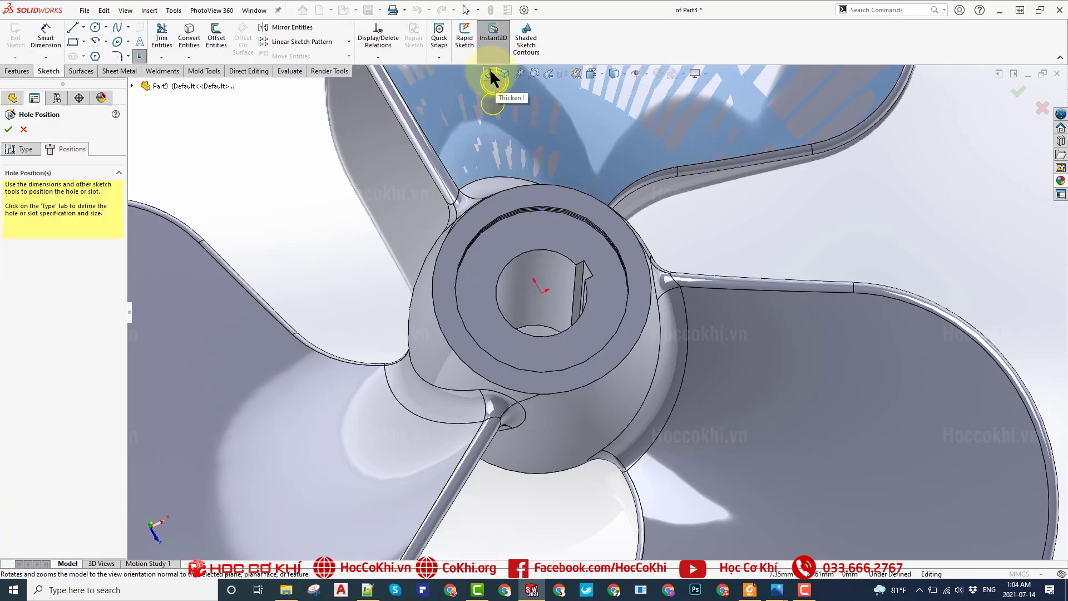
{"action": "left_click", "coordinate": [490, 73]}
{"action": "scroll", "coordinate": [615, 317], "scroll_direction": "down", "scroll_amount": 2}
{"action": "scroll", "coordinate": [624, 324], "scroll_direction": "down", "scroll_amount": 2}
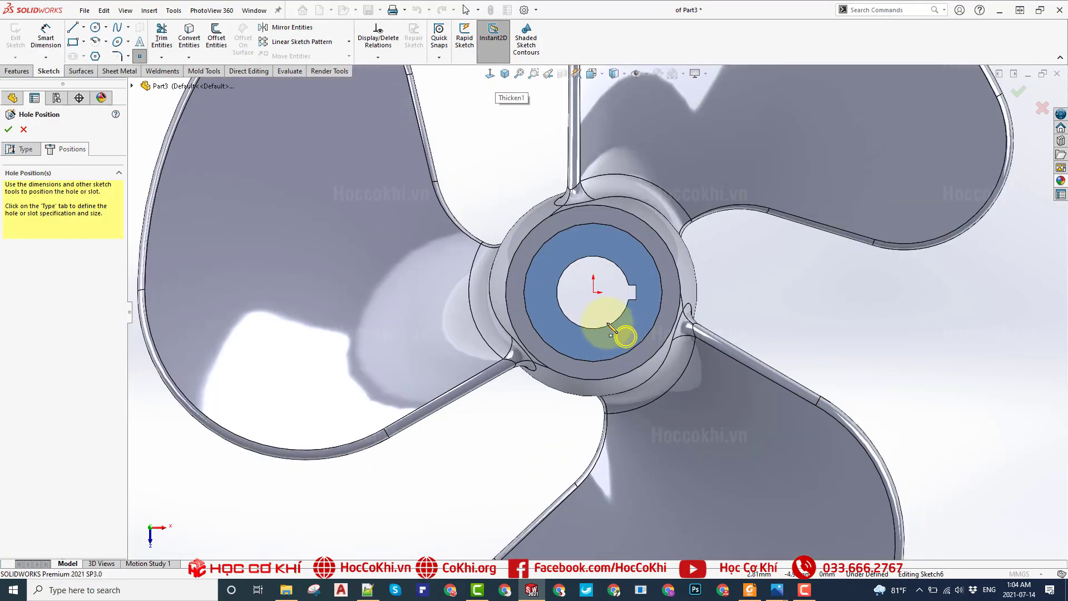
{"action": "scroll", "coordinate": [555, 291], "scroll_direction": "down", "scroll_amount": 2}
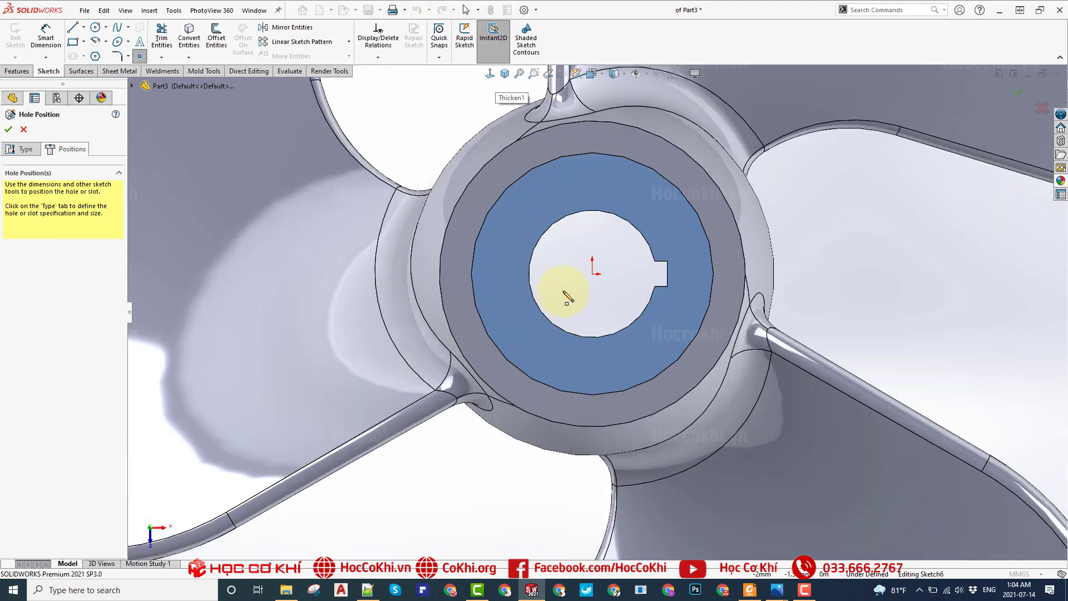
{"action": "left_click", "coordinate": [502, 274]}
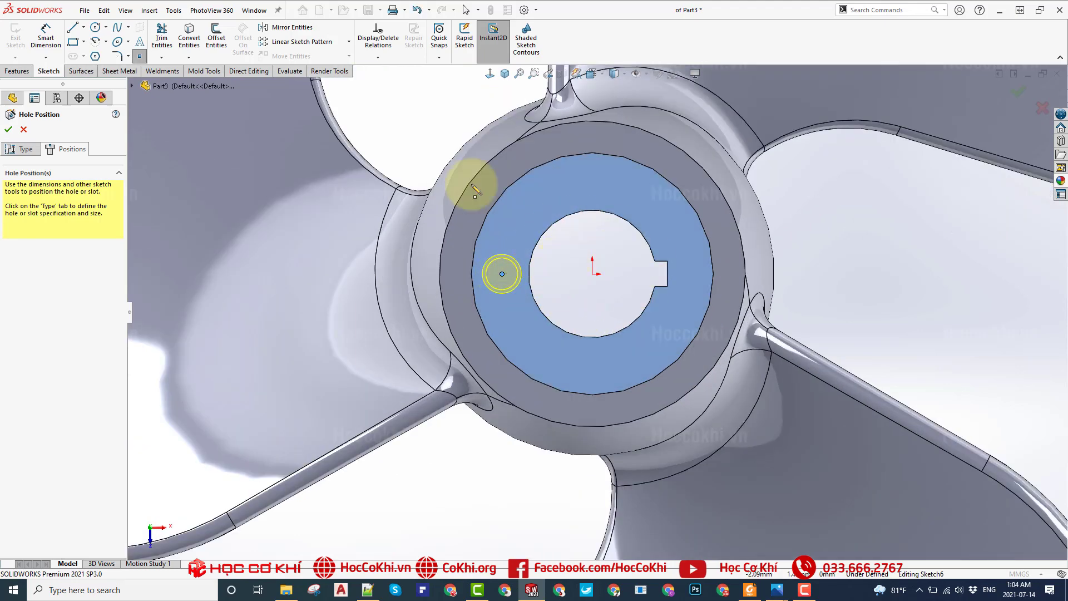
- Draw a horizontal centerline from the hole point to the bore centre
{"action": "left_click", "coordinate": [83, 27]}
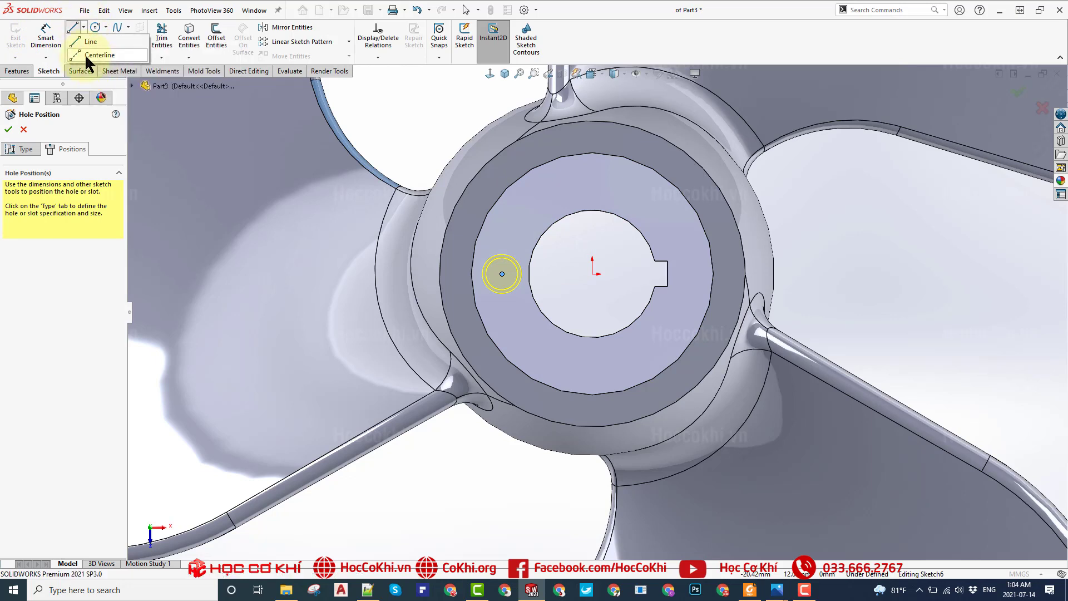
{"action": "left_click", "coordinate": [85, 53]}
{"action": "left_click", "coordinate": [502, 273]}
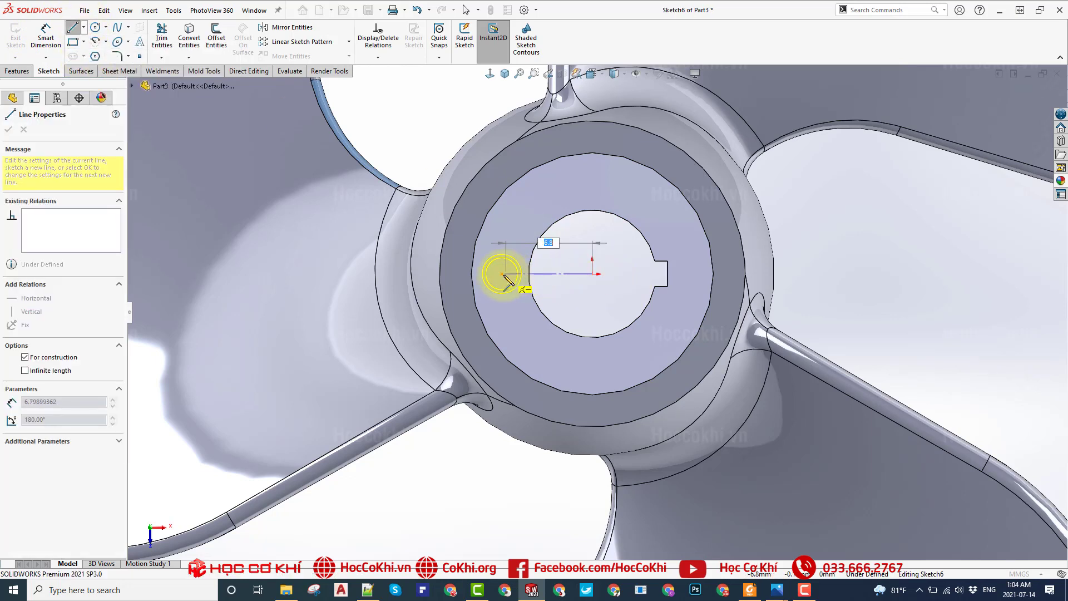
{"action": "left_click", "coordinate": [501, 274]}
{"action": "key", "text": "Escape"}
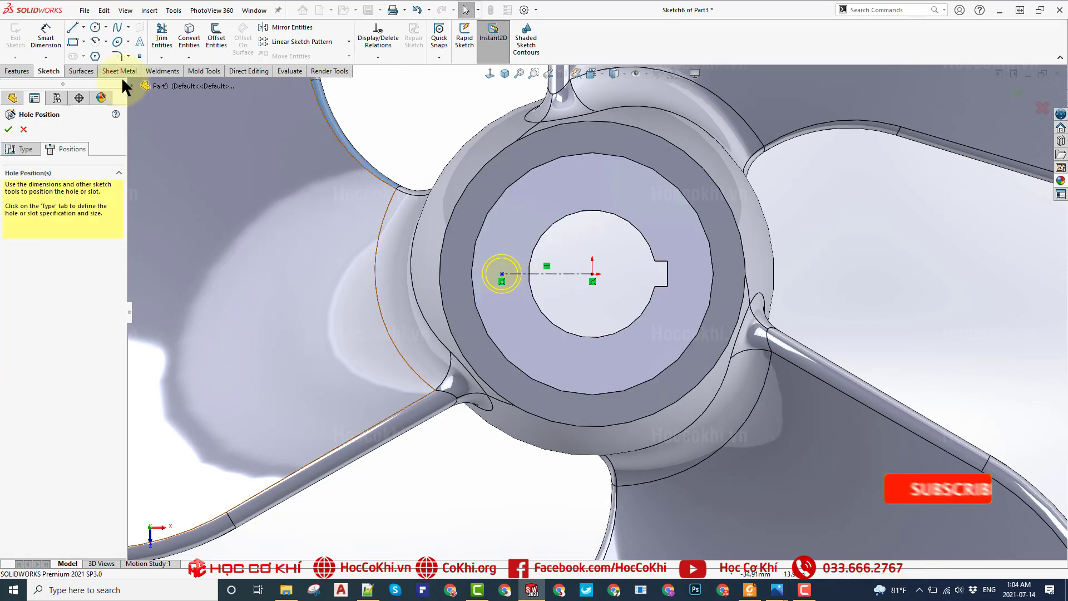
- Dimension the centerline to 7.5 mm and complete the M3 tapped hole
{"action": "left_click", "coordinate": [567, 274]}
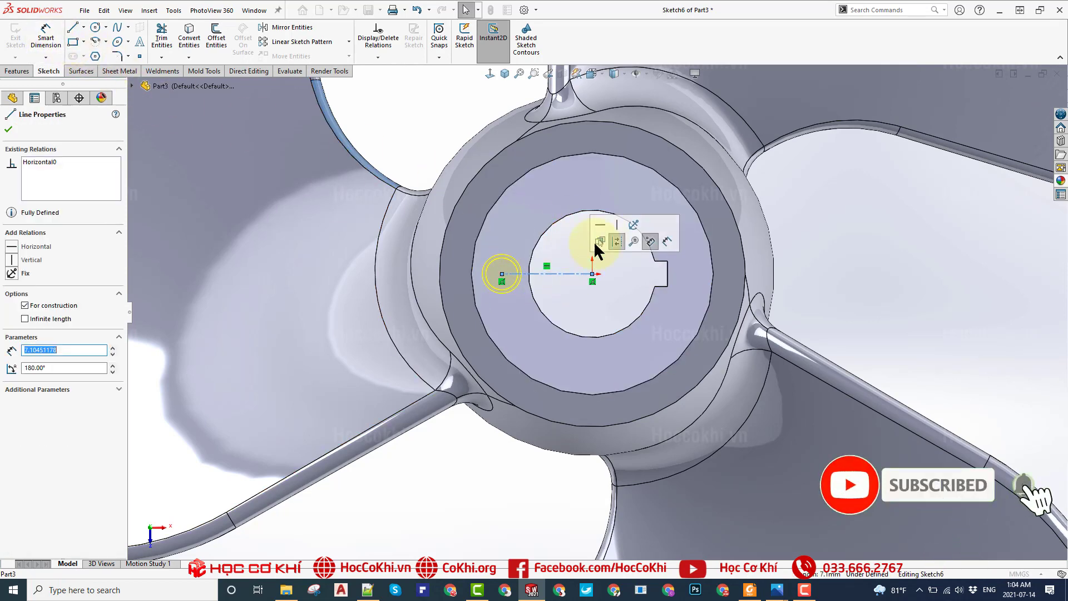
{"action": "left_click", "coordinate": [603, 221]}
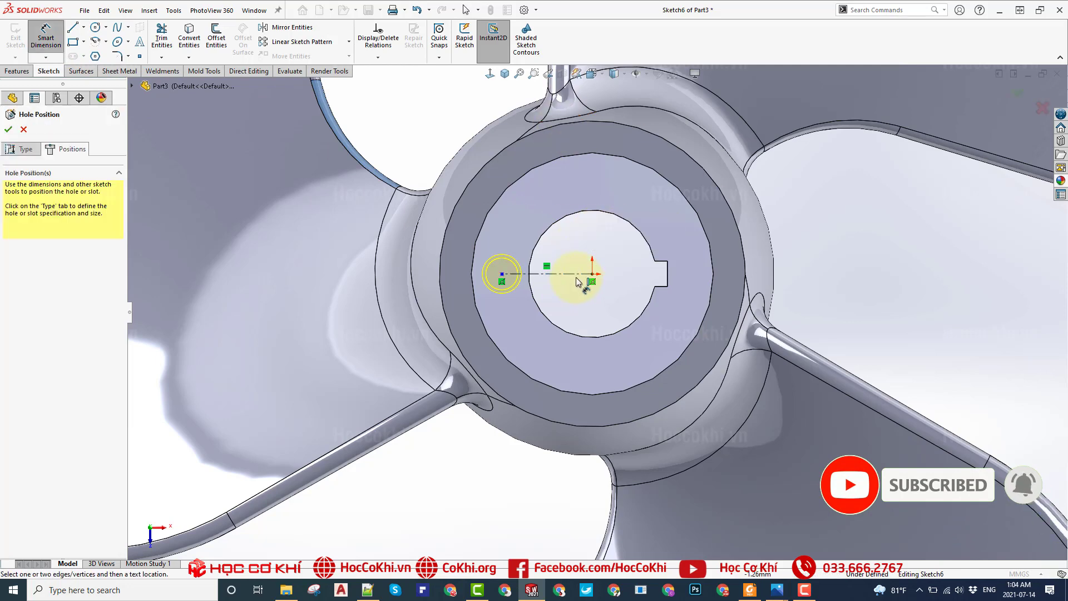
{"action": "left_click", "coordinate": [579, 274]}
{"action": "left_click", "coordinate": [571, 244]}
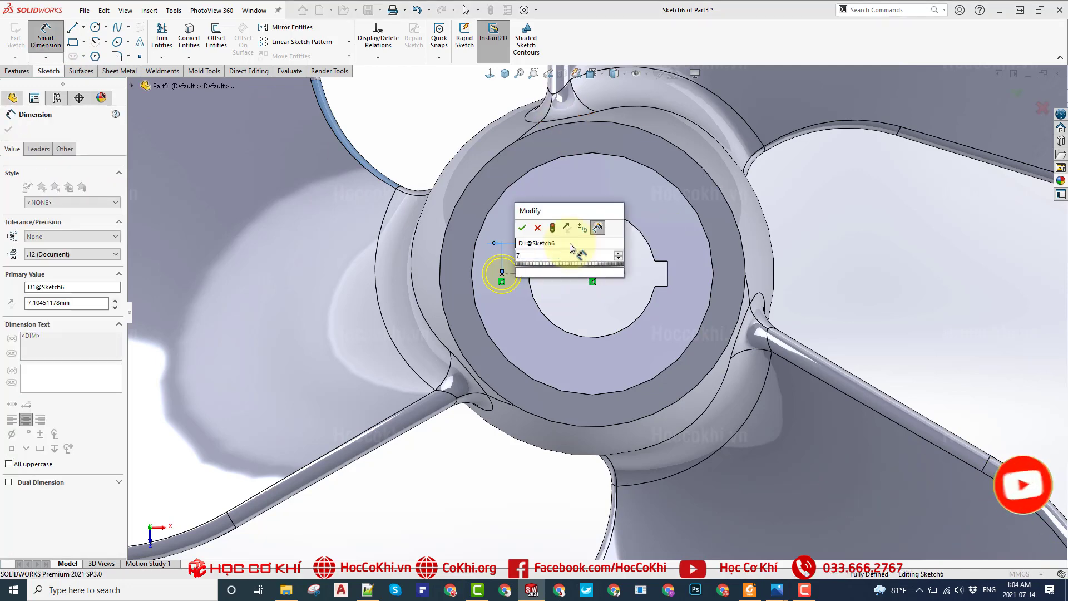
{"action": "type", "text": "7.5"}
{"action": "key", "text": "Return"}
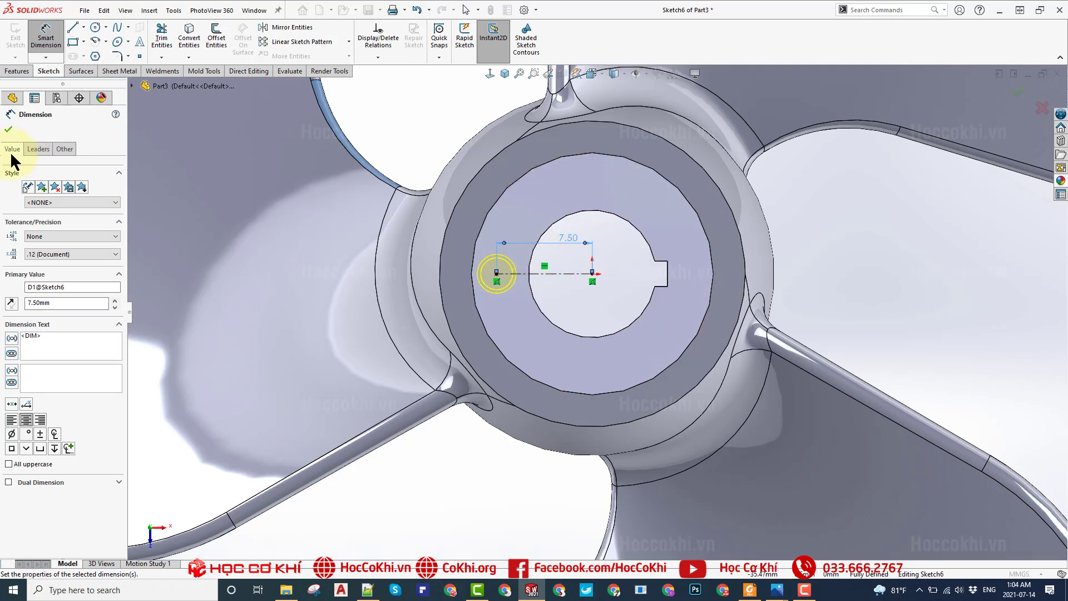
{"action": "left_click", "coordinate": [9, 130]}
{"action": "left_click", "coordinate": [9, 130]}
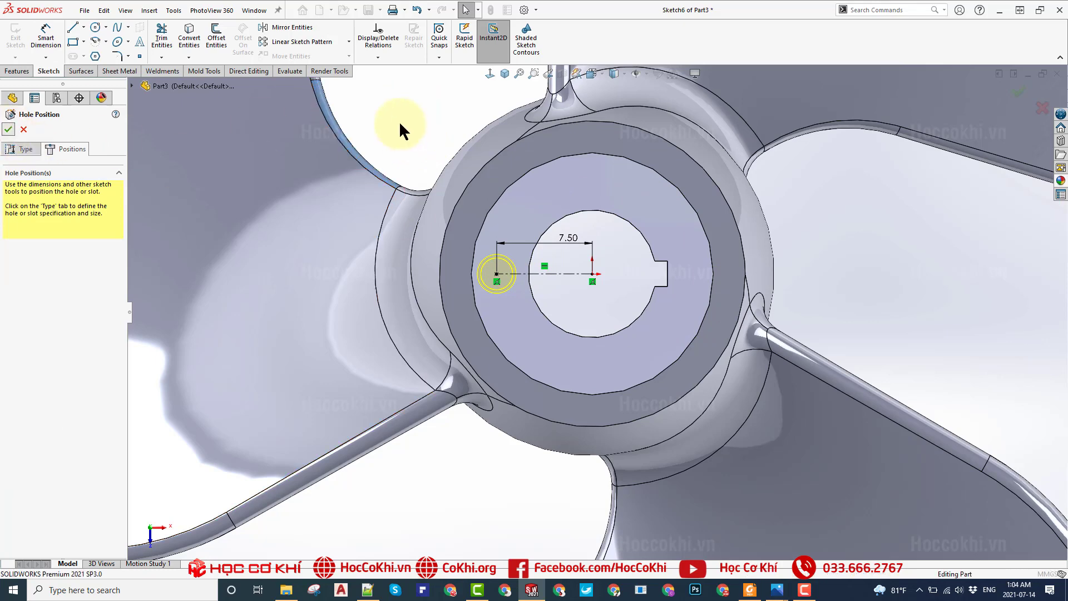
- Keep shaded cosmetic threads enabled in the Annotations Details settings
{"action": "left_click", "coordinate": [406, 112]}
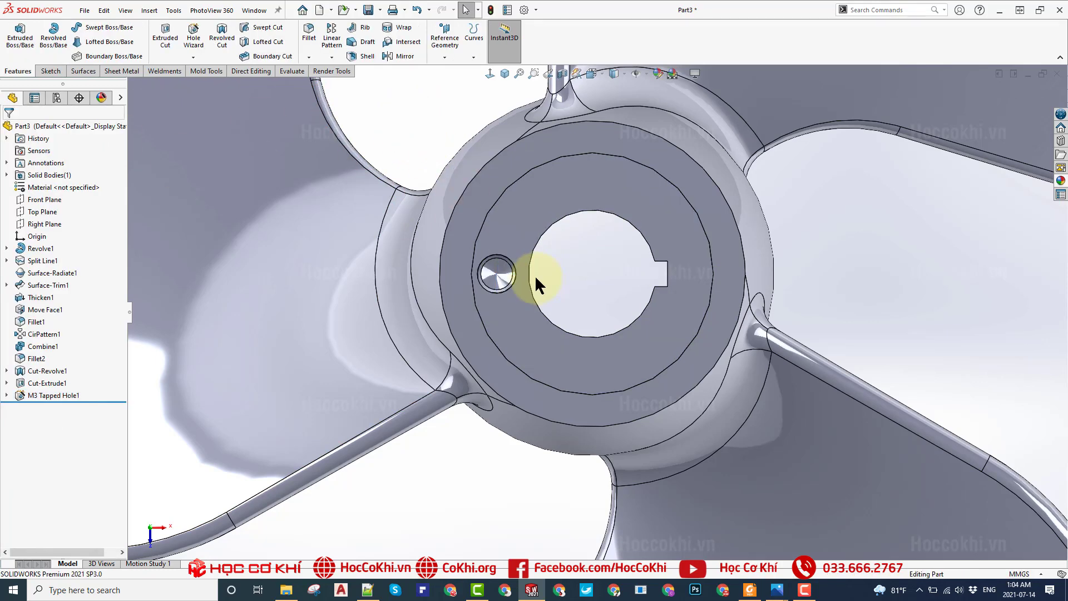
{"action": "mouse_move", "coordinate": [535, 274]}
{"action": "middle_mouse_down"}
{"action": "mouse_move", "coordinate": [540, 173]}
{"action": "mouse_move", "coordinate": [523, 311]}
{"action": "middle_mouse_up"}
{"action": "scroll", "coordinate": [479, 261], "scroll_direction": "down", "scroll_amount": 5}
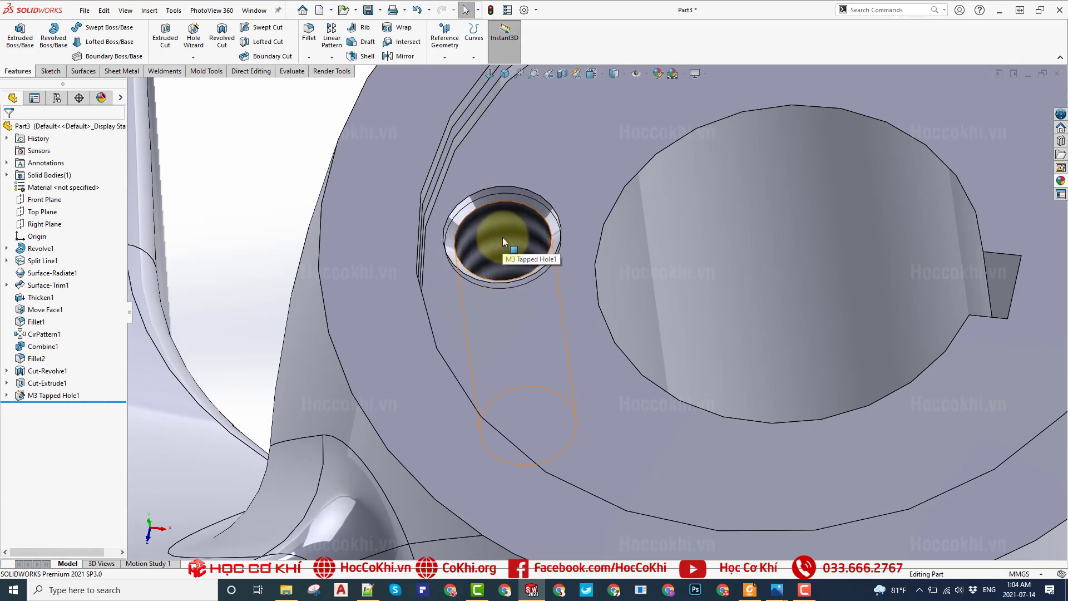
{"action": "right_click", "coordinate": [38, 162]}
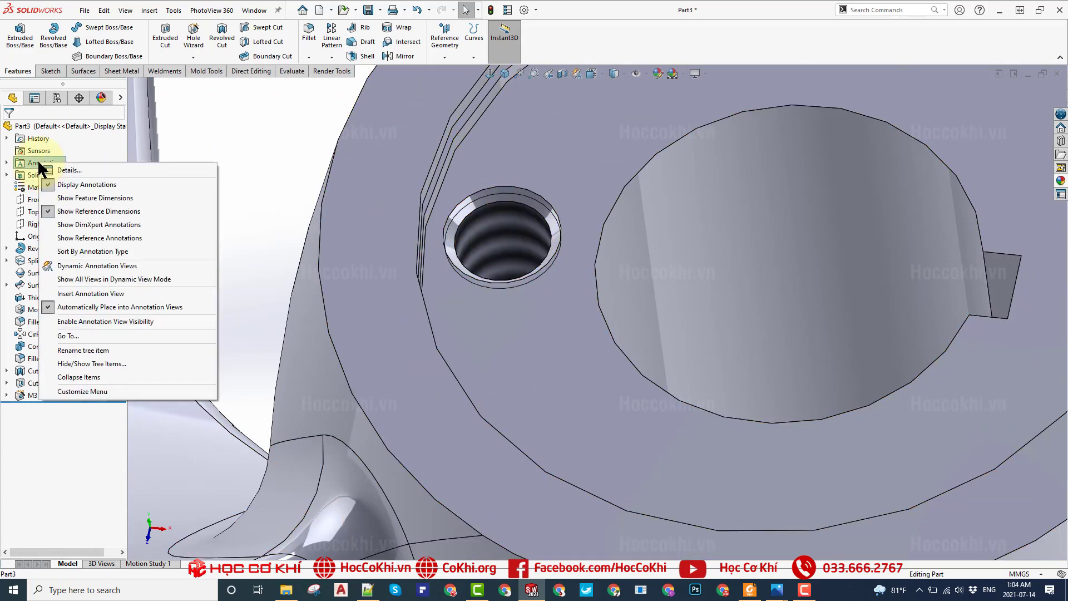
{"action": "left_click", "coordinate": [60, 170]}
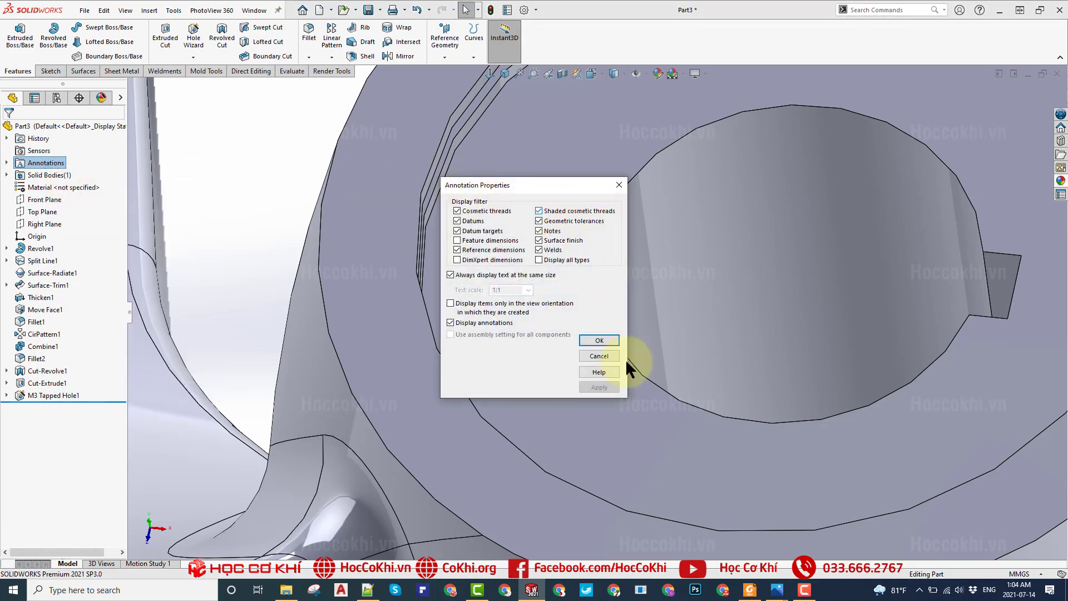
{"action": "left_click", "coordinate": [599, 340]}
- Orbit and zoom around the propeller to inspect the threaded hole beside the keyed bore
{"action": "scroll", "coordinate": [567, 269], "scroll_direction": "up", "scroll_amount": 3}
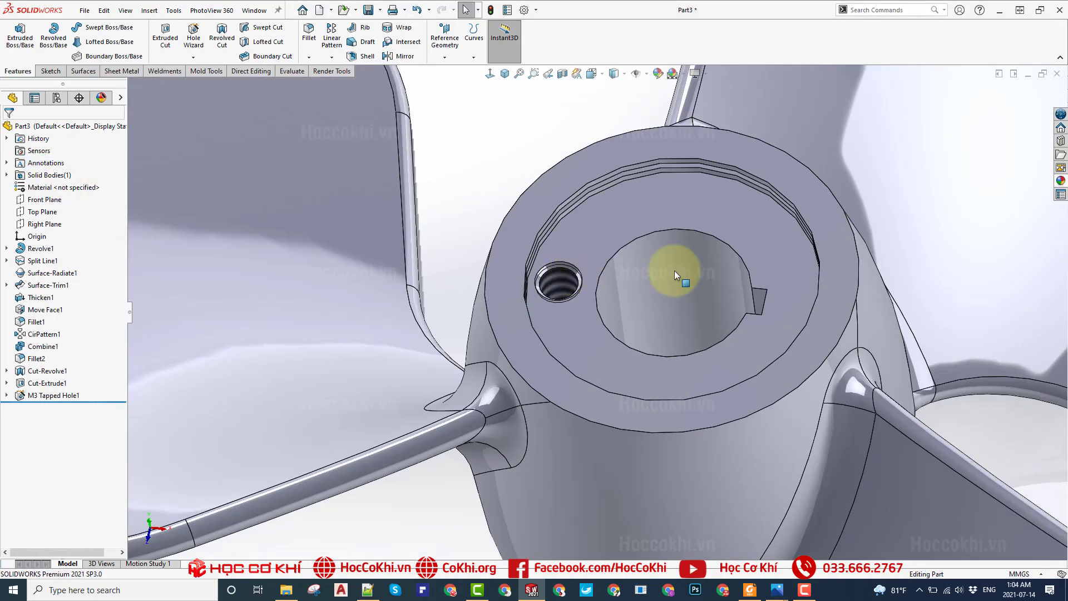
{"action": "scroll", "coordinate": [674, 271], "scroll_direction": "down", "scroll_amount": 2}
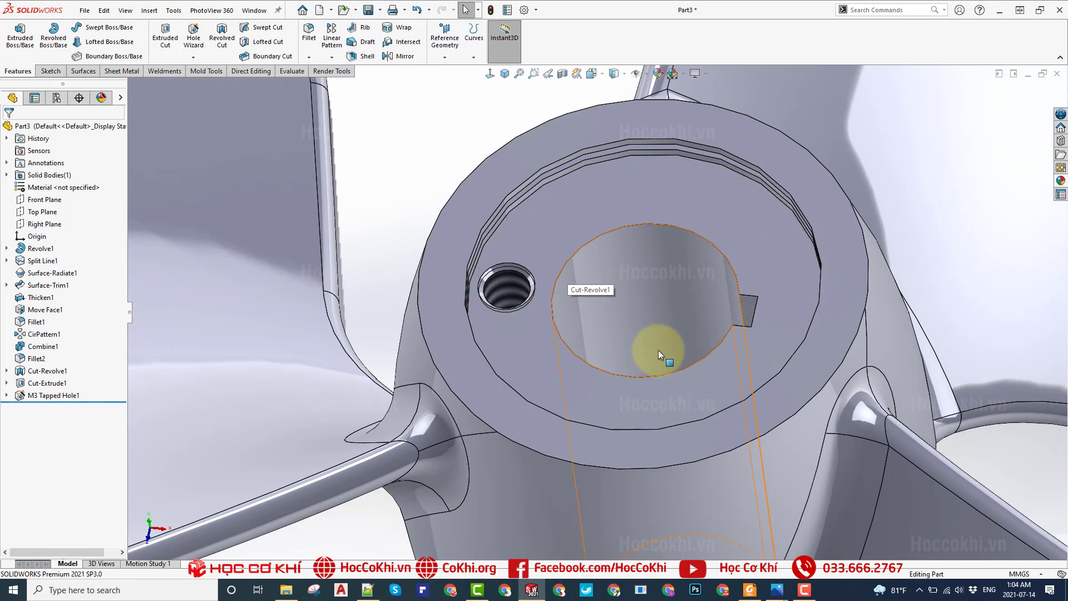
{"action": "scroll", "coordinate": [659, 350], "scroll_direction": "up", "scroll_amount": 3}
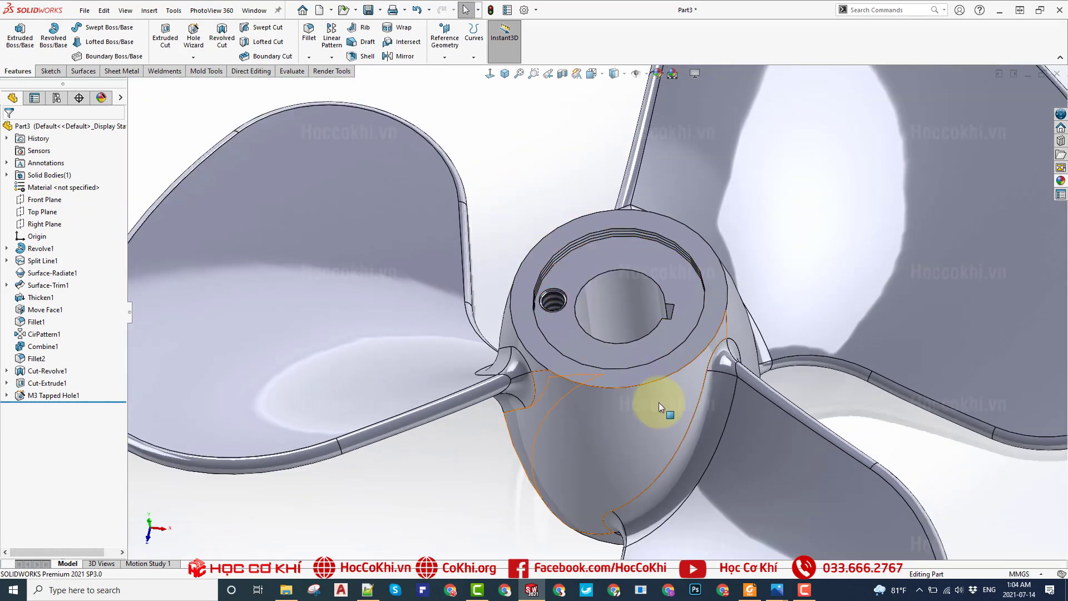
{"action": "middle_click_drag", "start_coordinate": [593, 424], "coordinate": [838, 398]}
{"action": "mouse_move", "coordinate": [720, 191]}
{"action": "middle_mouse_down"}
{"action": "mouse_move", "coordinate": [696, 269]}
{"action": "mouse_move", "coordinate": [636, 184]}
{"action": "middle_mouse_up"}
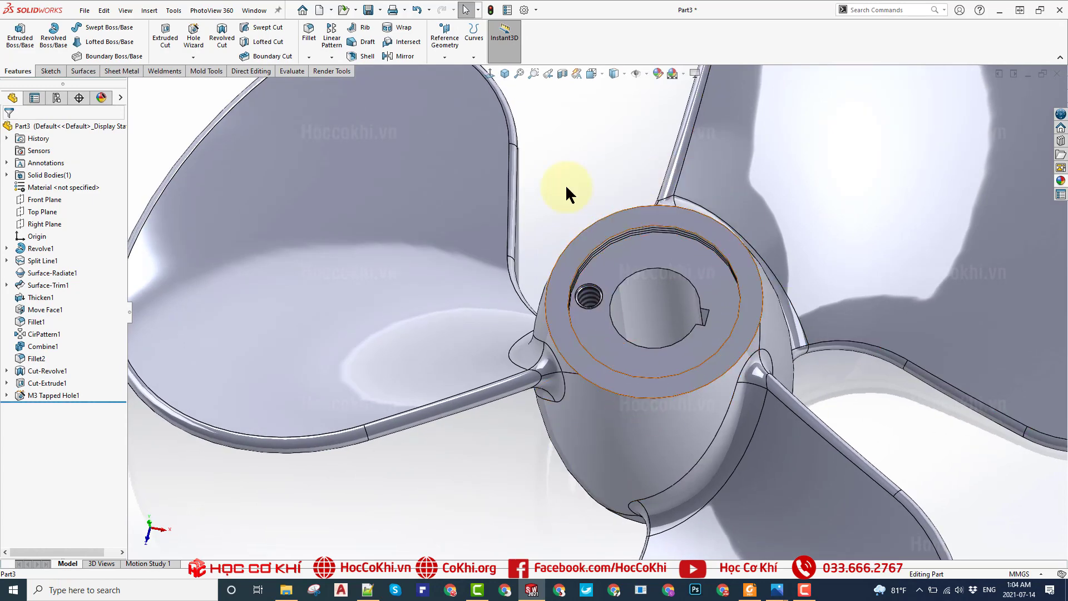
{"action": "scroll", "coordinate": [757, 295], "scroll_direction": "down", "scroll_amount": 2}
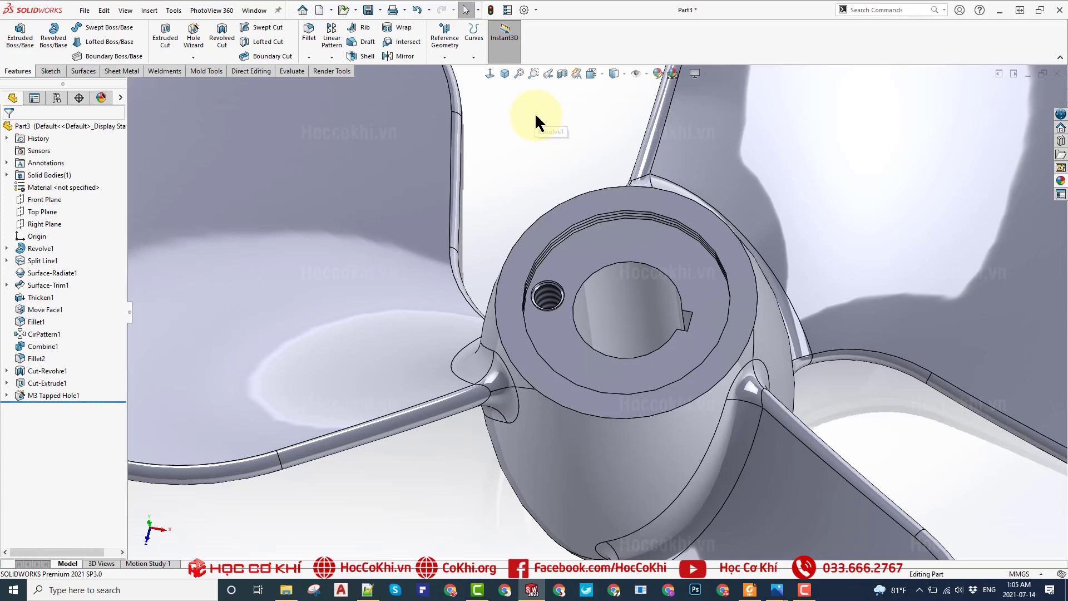
- Circular-pattern M3 Tapped Hole1 three times over 360° about the bore face
{"action": "left_click", "coordinate": [331, 56]}
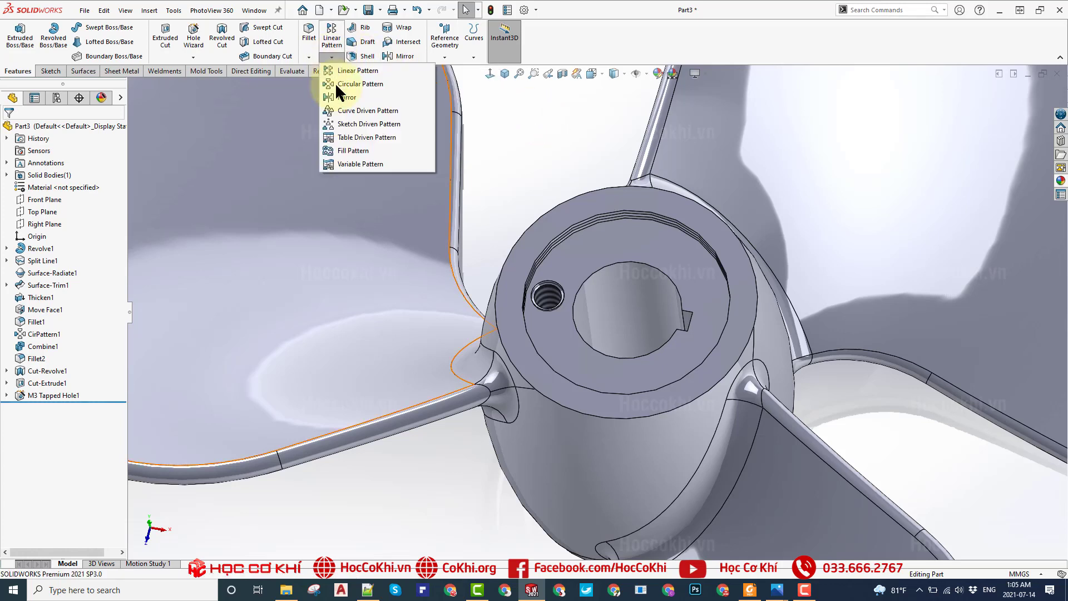
{"action": "left_click", "coordinate": [341, 81]}
{"action": "left_click", "coordinate": [36, 162]}
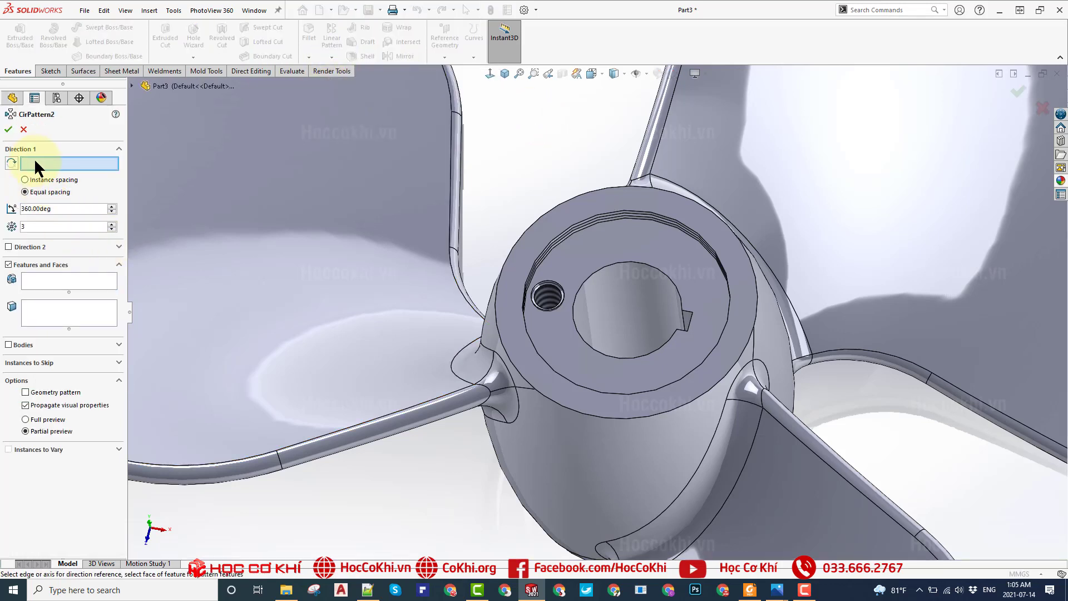
{"action": "left_click", "coordinate": [656, 306]}
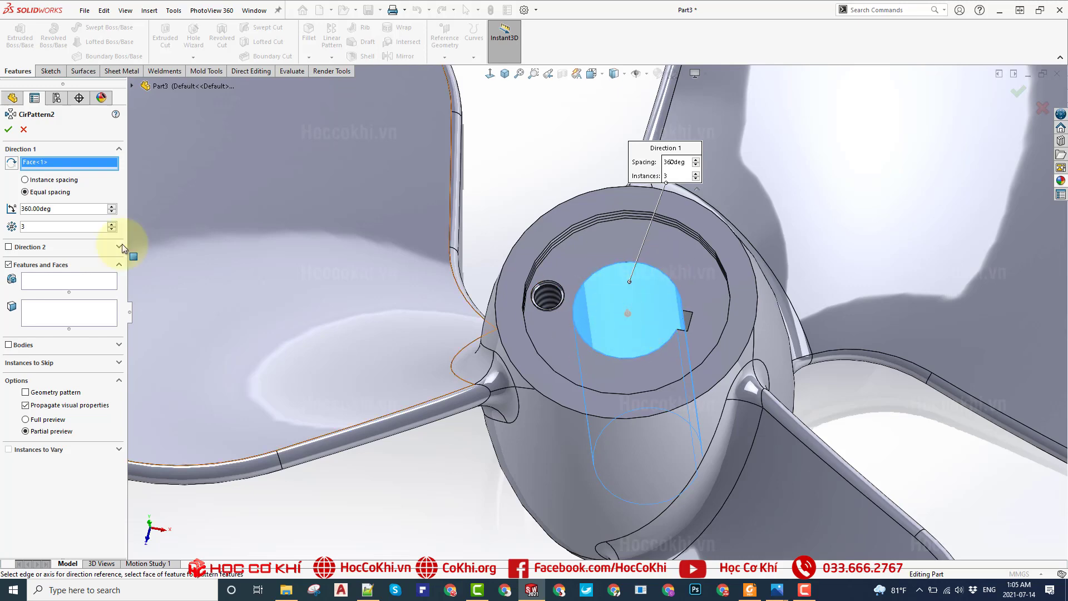
{"action": "left_click", "coordinate": [60, 278]}
{"action": "scroll", "coordinate": [556, 295], "scroll_direction": "down", "scroll_amount": 3}
{"action": "left_click", "coordinate": [545, 281]}
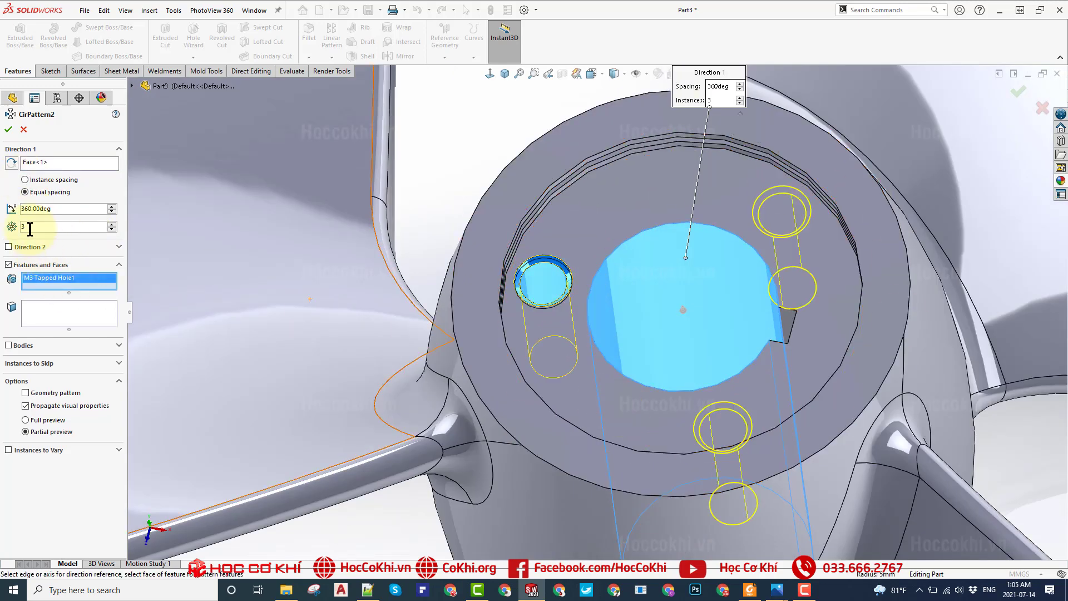
{"action": "left_click", "coordinate": [8, 129]}
- Orbit and zoom out to inspect the three tapped holes on the hub face
{"action": "mouse_move", "coordinate": [479, 148]}
{"action": "middle_mouse_down"}
{"action": "mouse_move", "coordinate": [525, 160]}
{"action": "mouse_move", "coordinate": [718, 259]}
{"action": "middle_mouse_up"}
{"action": "mouse_move", "coordinate": [716, 357]}
{"action": "middle_mouse_down"}
{"action": "mouse_move", "coordinate": [632, 322]}
{"action": "mouse_move", "coordinate": [584, 341]}
{"action": "mouse_move", "coordinate": [793, 454]}
{"action": "middle_mouse_up"}
{"action": "scroll", "coordinate": [793, 453], "scroll_direction": "down", "scroll_amount": 3}
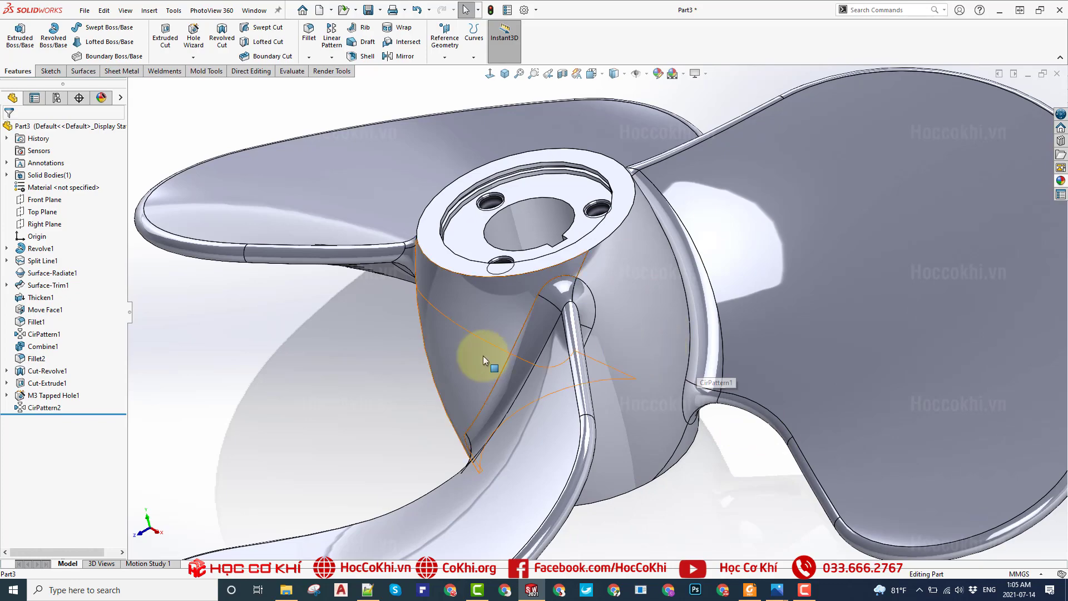
{"action": "mouse_move", "coordinate": [488, 356]}
{"action": "middle_mouse_down"}
{"action": "mouse_move", "coordinate": [565, 334]}
{"action": "mouse_move", "coordinate": [544, 394]}
{"action": "mouse_move", "coordinate": [343, 145]}
{"action": "middle_mouse_up"}
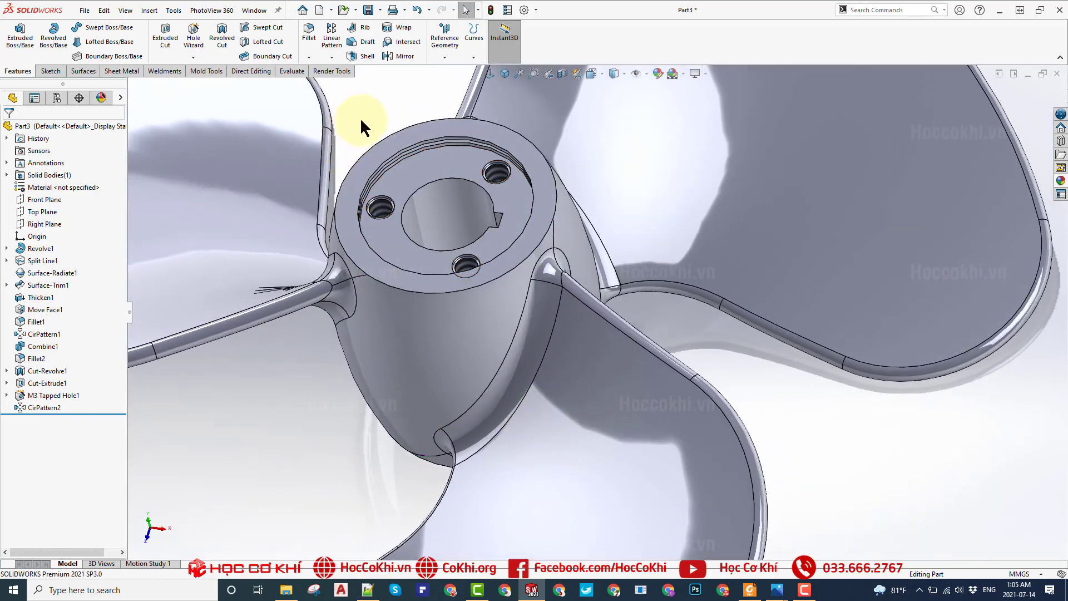
{"action": "scroll", "coordinate": [467, 322], "scroll_direction": "up", "scroll_amount": 5}
{"action": "mouse_move", "coordinate": [467, 322]}
{"action": "middle_mouse_down"}
{"action": "mouse_move", "coordinate": [508, 322]}
{"action": "mouse_move", "coordinate": [451, 256]}
{"action": "mouse_move", "coordinate": [401, 158]}
{"action": "mouse_move", "coordinate": [369, 138]}
{"action": "mouse_move", "coordinate": [624, 281]}
{"action": "mouse_move", "coordinate": [513, 233]}
{"action": "middle_mouse_up"}
{"action": "scroll", "coordinate": [520, 286], "scroll_direction": "down", "scroll_amount": 5}
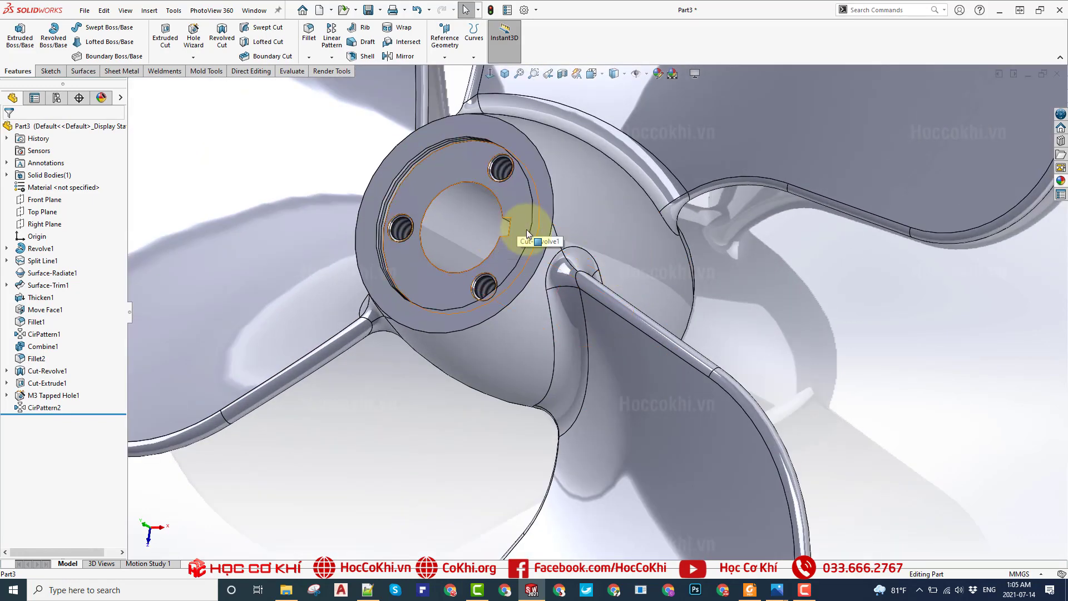
{"action": "key", "text": "f"}
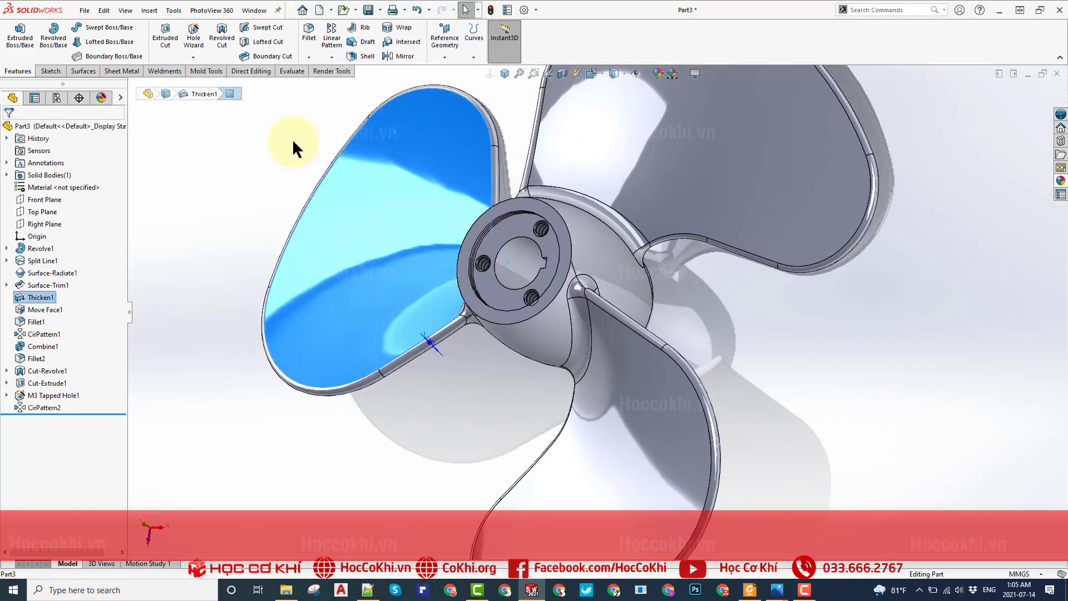
{"action": "mouse_move", "coordinate": [293, 138]}
{"action": "middle_mouse_down"}
{"action": "mouse_move", "coordinate": [632, 289]}
{"action": "mouse_move", "coordinate": [575, 327]}
{"action": "middle_mouse_up"}
{"action": "scroll", "coordinate": [576, 327], "scroll_direction": "down", "scroll_amount": 3}
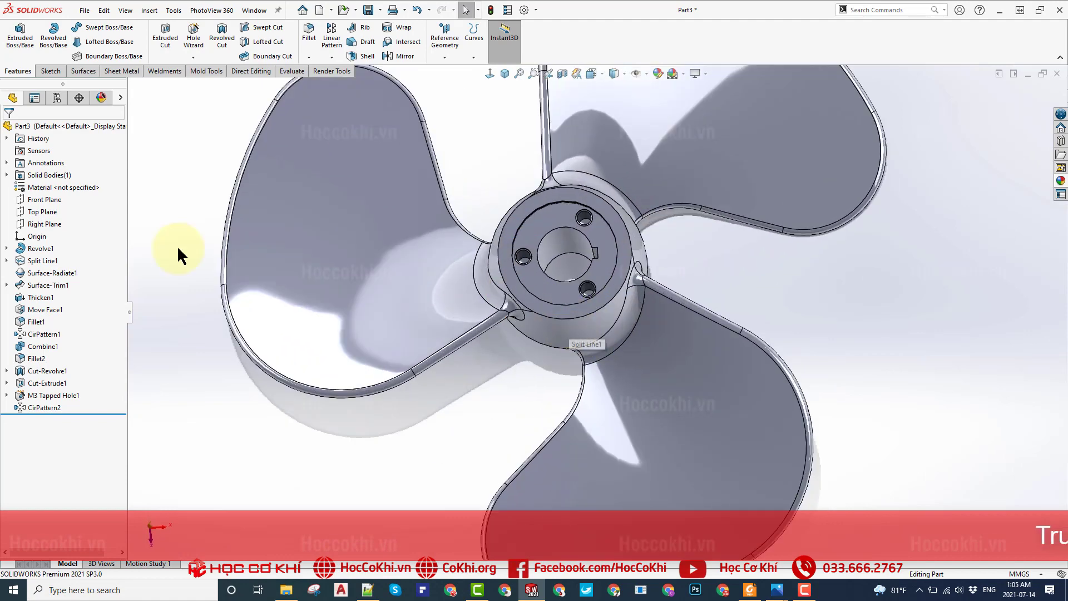
{"action": "left_click", "coordinate": [45, 198]}
{"action": "left_click", "coordinate": [46, 222]}
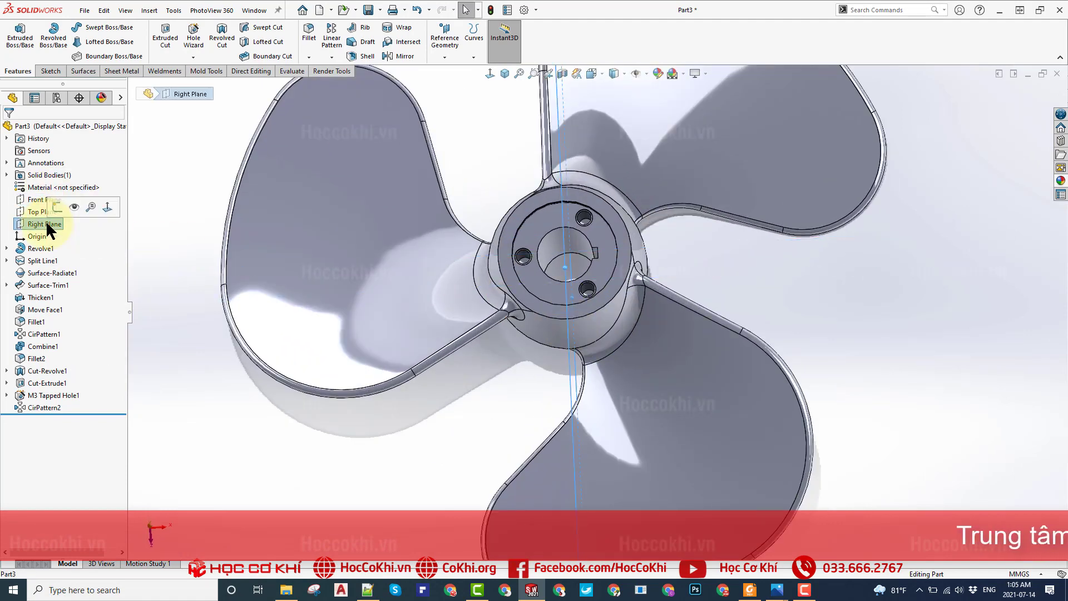
{"action": "left_click", "coordinate": [492, 136]}
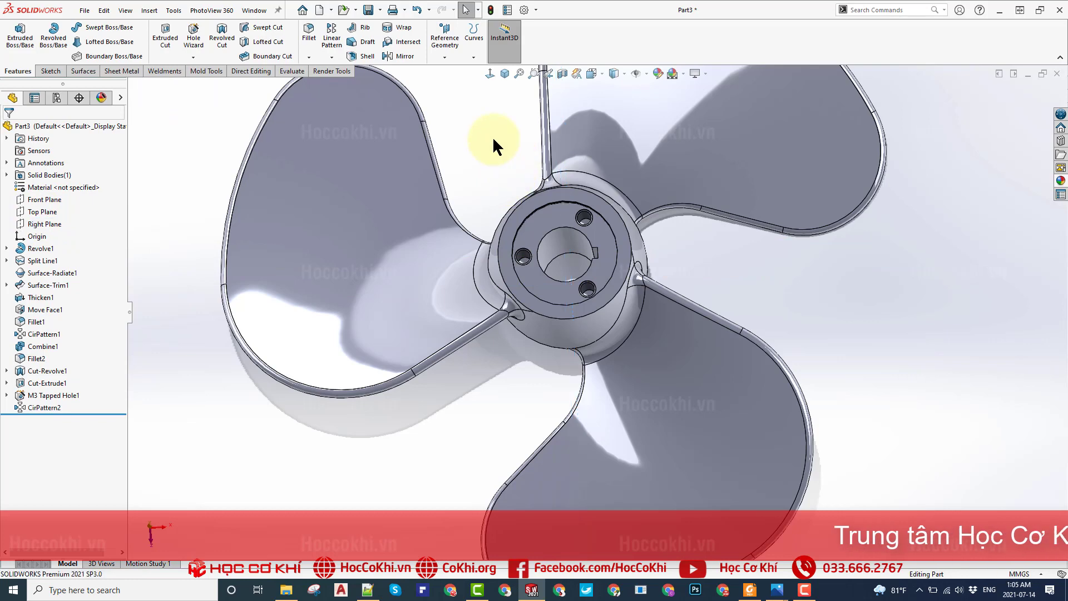
{"action": "left_click", "coordinate": [45, 223]}
{"action": "scroll", "coordinate": [577, 255], "scroll_direction": "down", "scroll_amount": 3}
{"action": "scroll", "coordinate": [502, 250], "scroll_direction": "down", "scroll_amount": 2}
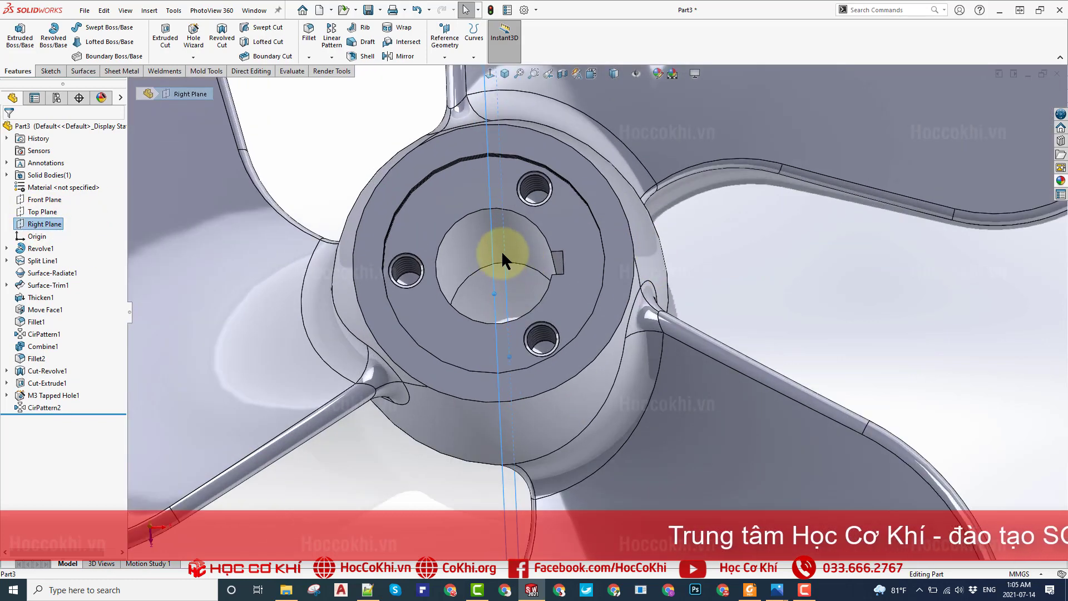
{"action": "middle_click_drag", "start_coordinate": [502, 256], "coordinate": [508, 298]}
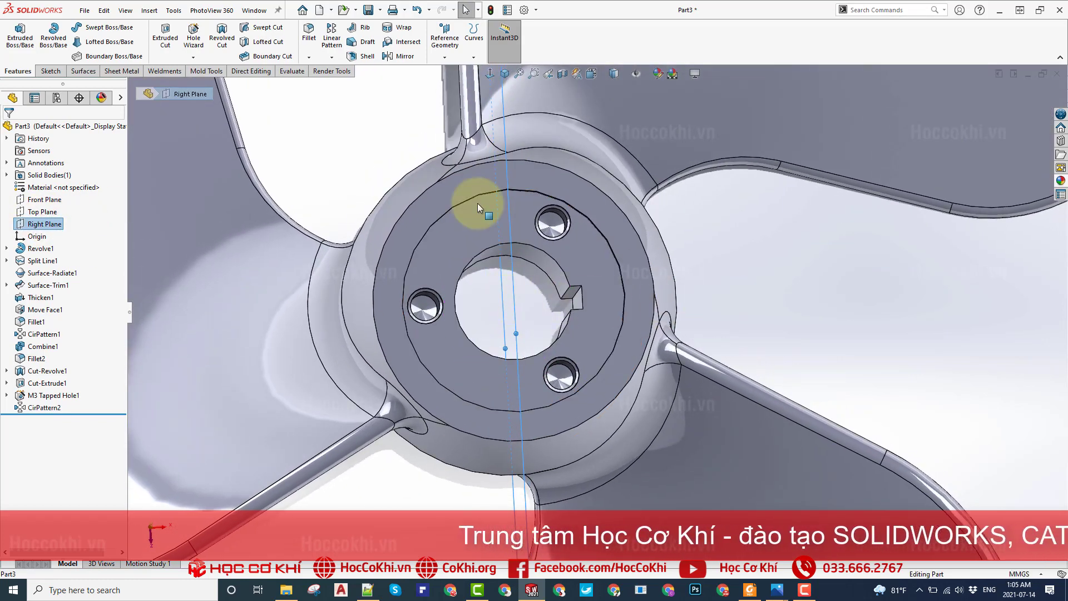
{"action": "left_click", "coordinate": [354, 145]}
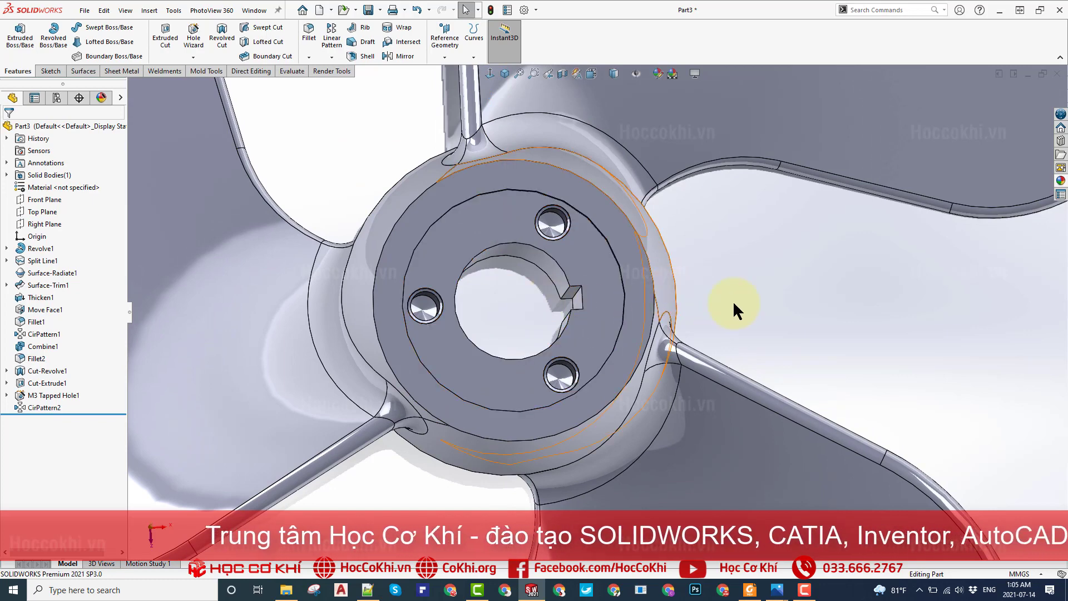
{"action": "middle_click_drag", "start_coordinate": [684, 295], "coordinate": [689, 312]}
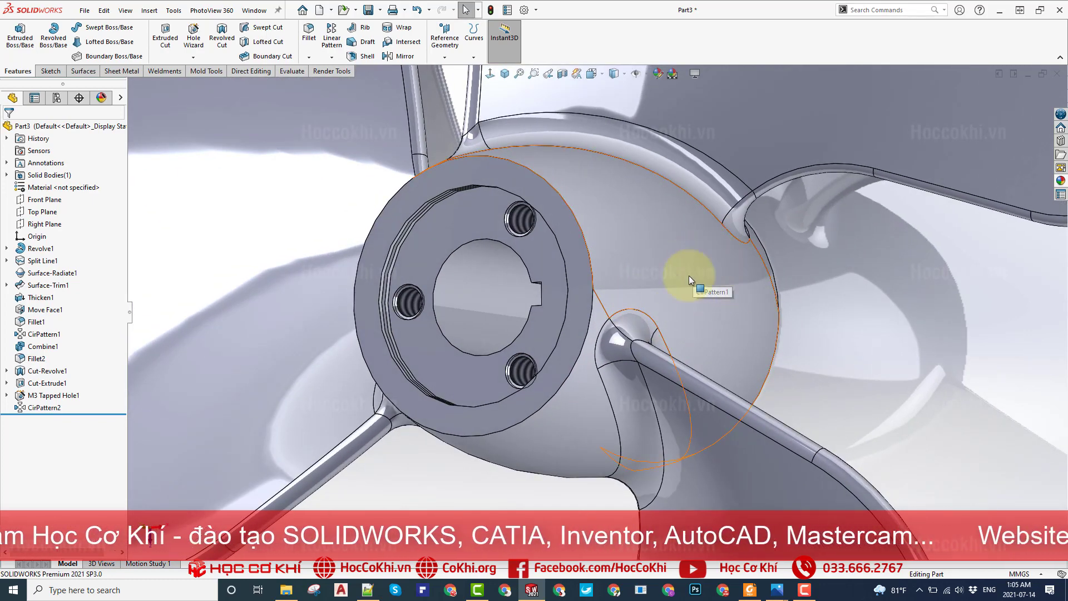
{"action": "scroll", "coordinate": [612, 276], "scroll_direction": "up", "scroll_amount": 3}
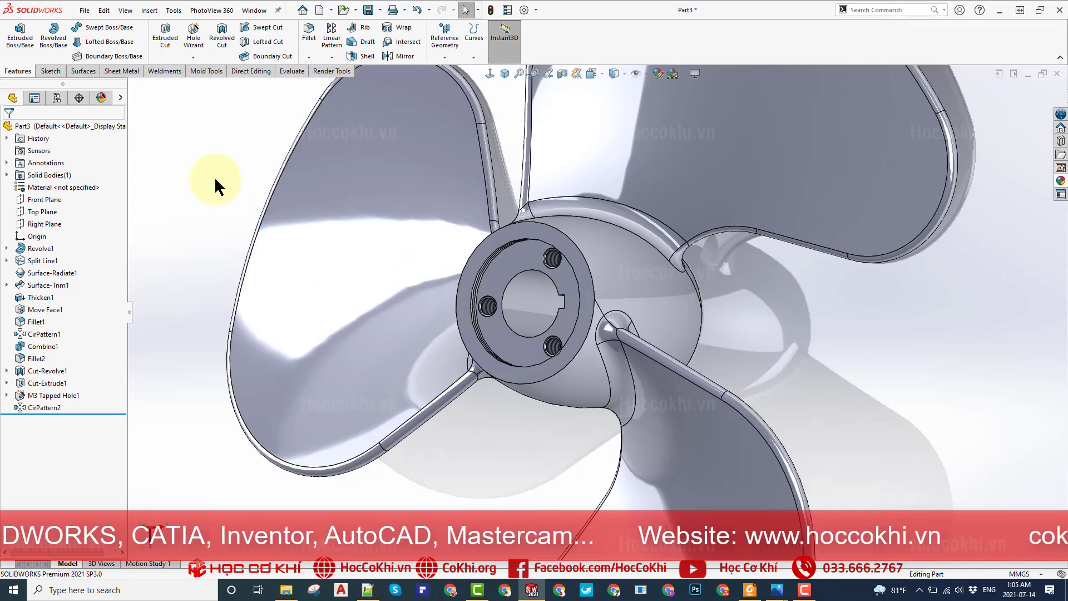
{"action": "left_click", "coordinate": [44, 223]}
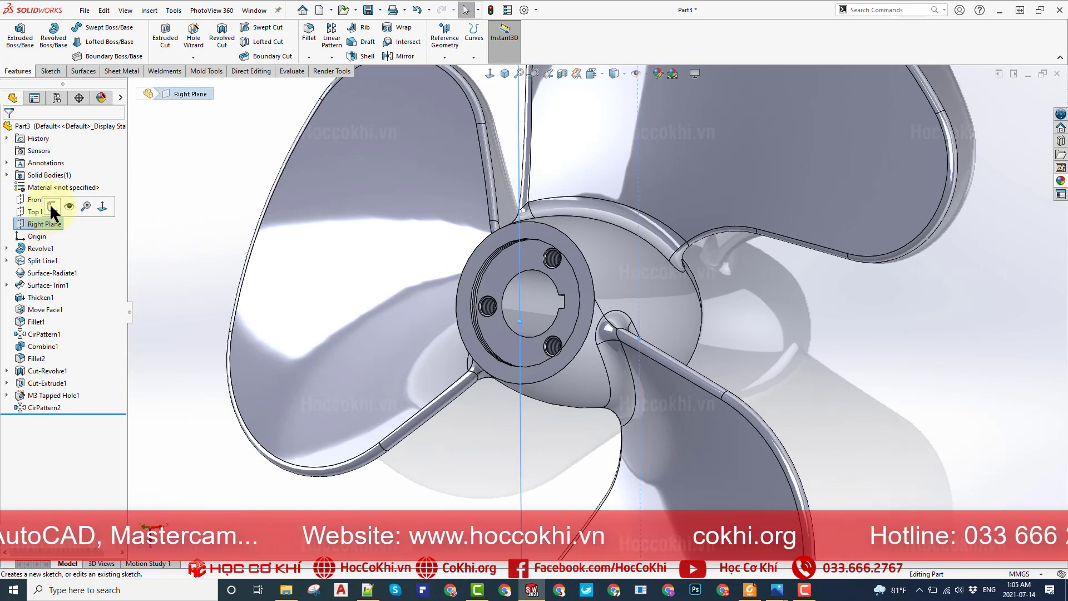
- Exit the empty Right Plane sketch and discard it
{"action": "left_click", "coordinate": [50, 205]}
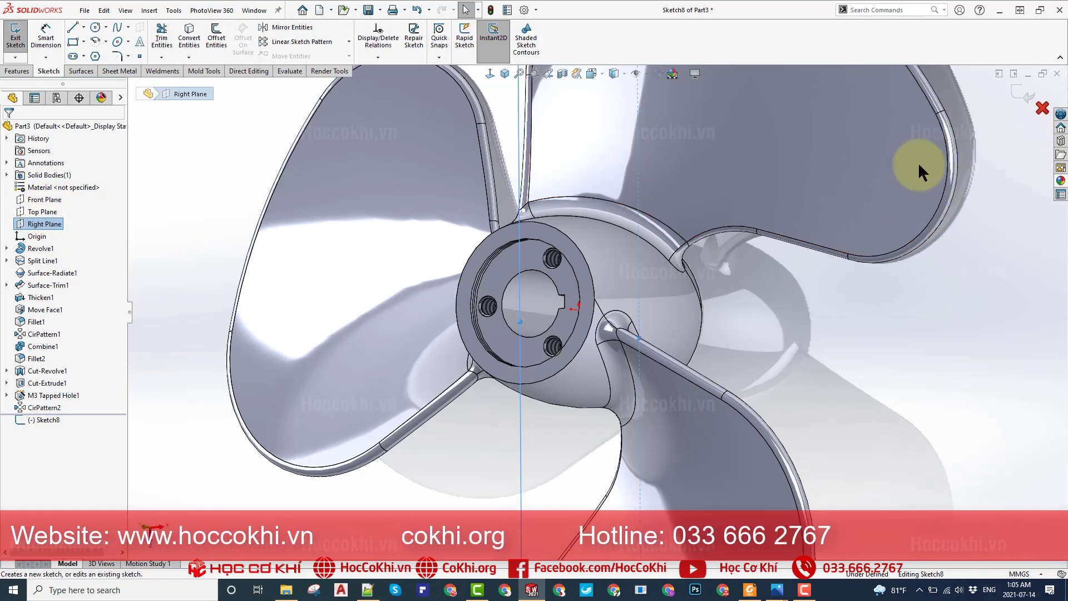
{"action": "left_click", "coordinate": [1042, 108]}
{"action": "left_click", "coordinate": [547, 300]}
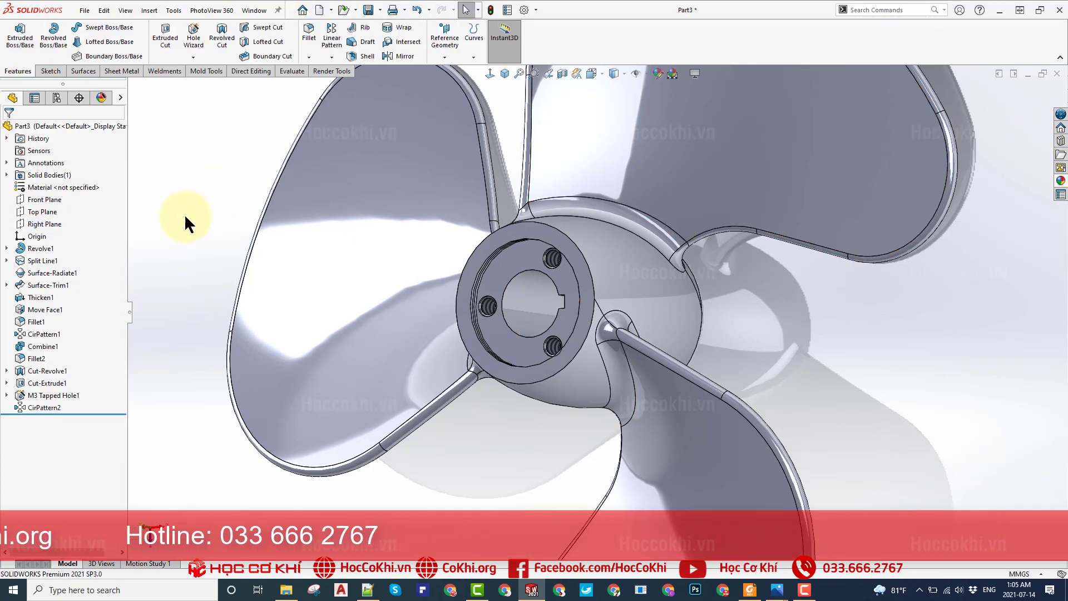
- Zoom in on the hub and start a Hole Wizard hole on Right Plane
{"action": "left_click", "coordinate": [45, 221]}
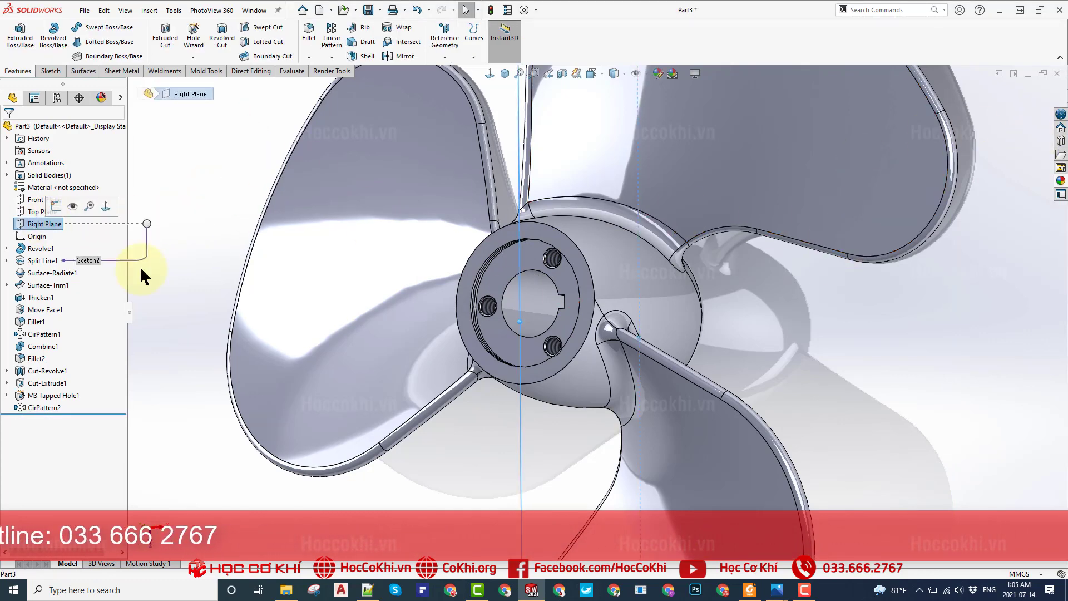
{"action": "scroll", "coordinate": [584, 301], "scroll_direction": "down", "scroll_amount": 3}
{"action": "middle_click_drag", "start_coordinate": [584, 300], "coordinate": [622, 313]}
{"action": "scroll", "coordinate": [622, 314], "scroll_direction": "down", "scroll_amount": 3}
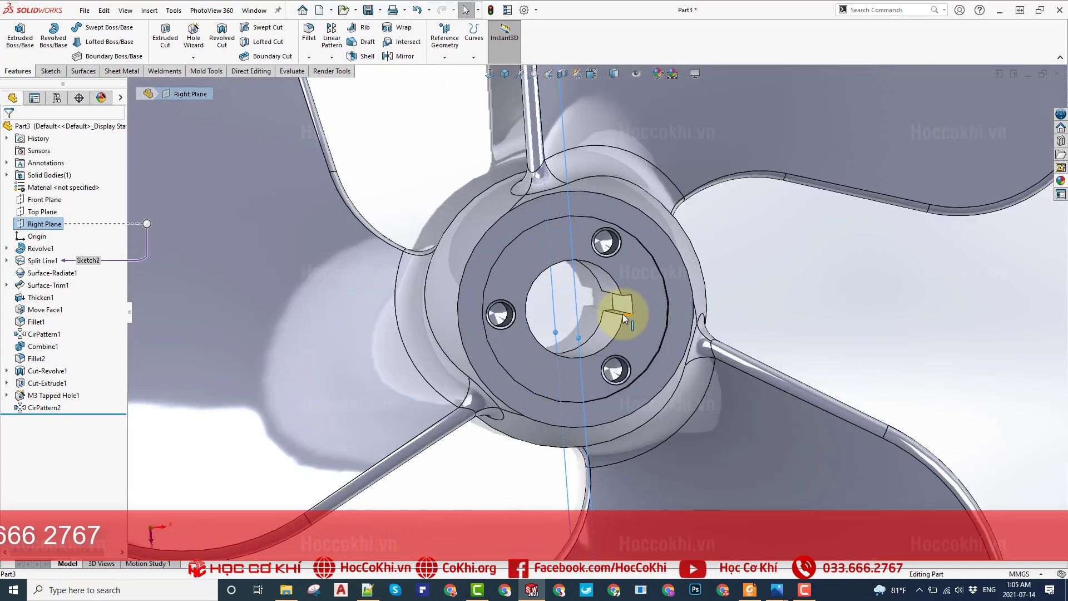
{"action": "scroll", "coordinate": [622, 314], "scroll_direction": "down", "scroll_amount": 2}
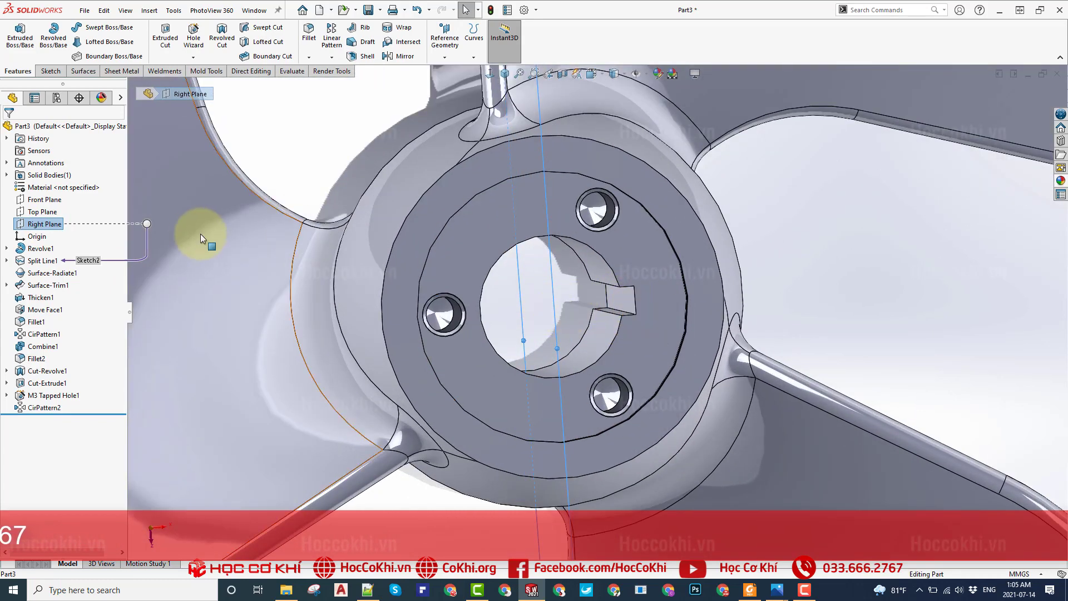
{"action": "left_click", "coordinate": [45, 221]}
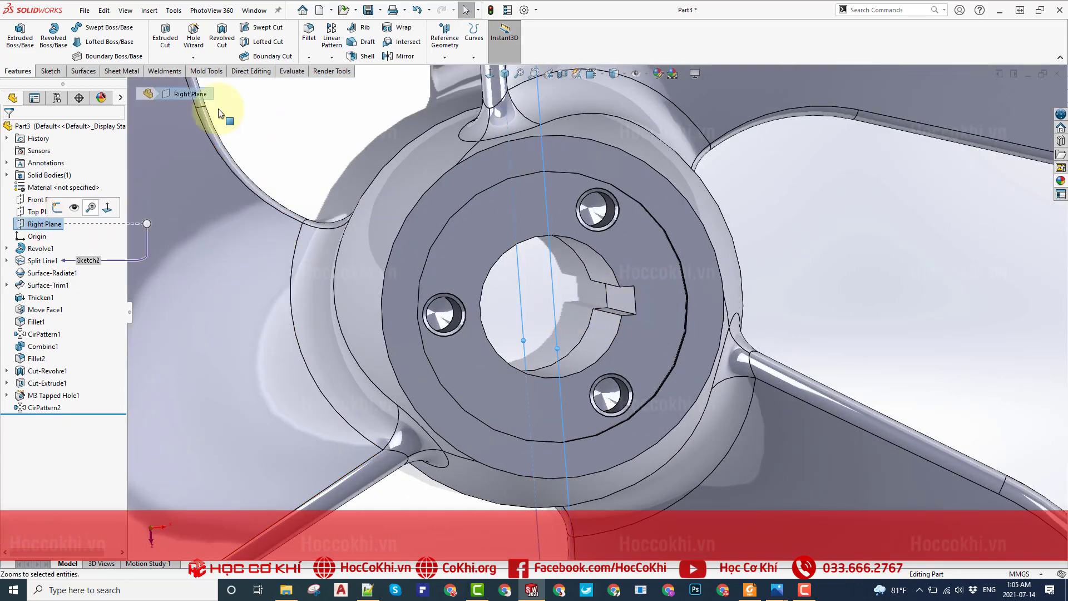
{"action": "left_click", "coordinate": [194, 35]}
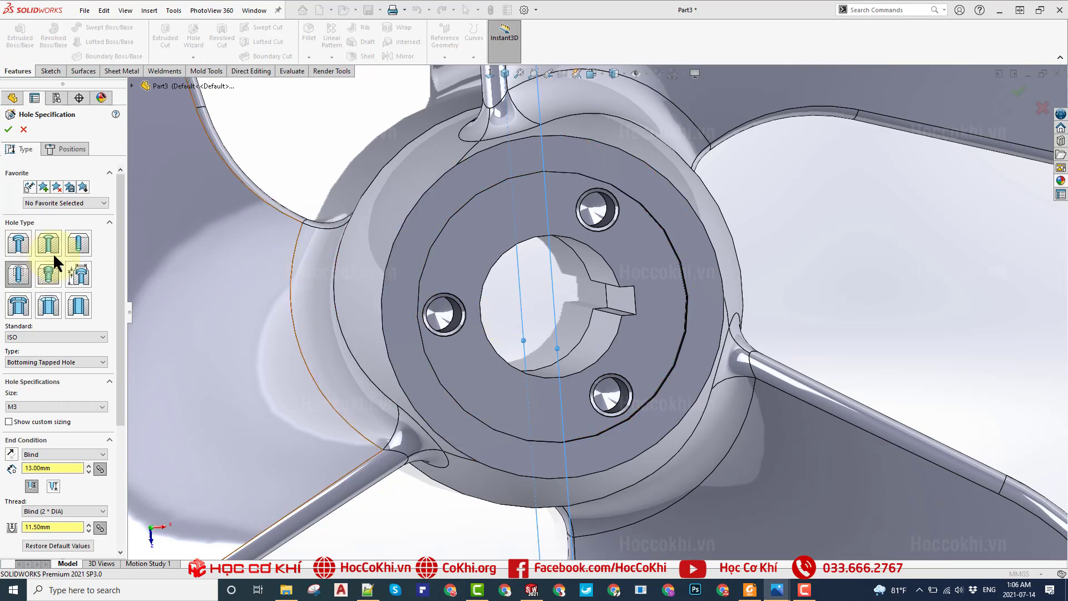
- Make the hole an ISO Ø4.0 dowel hole with a Through All end condition
{"action": "left_click", "coordinate": [78, 240]}
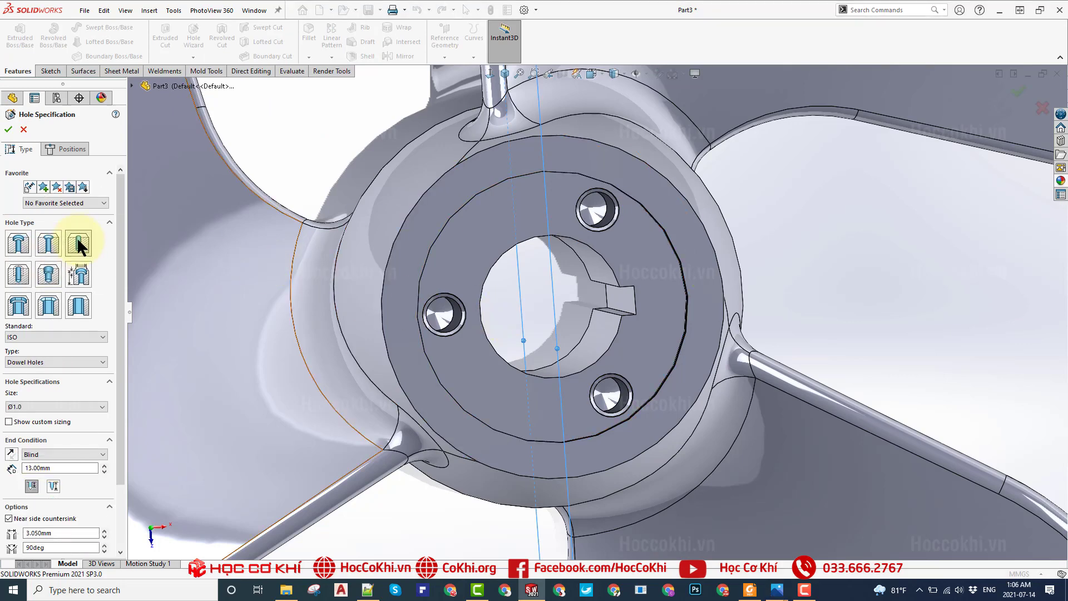
{"action": "left_click", "coordinate": [27, 409]}
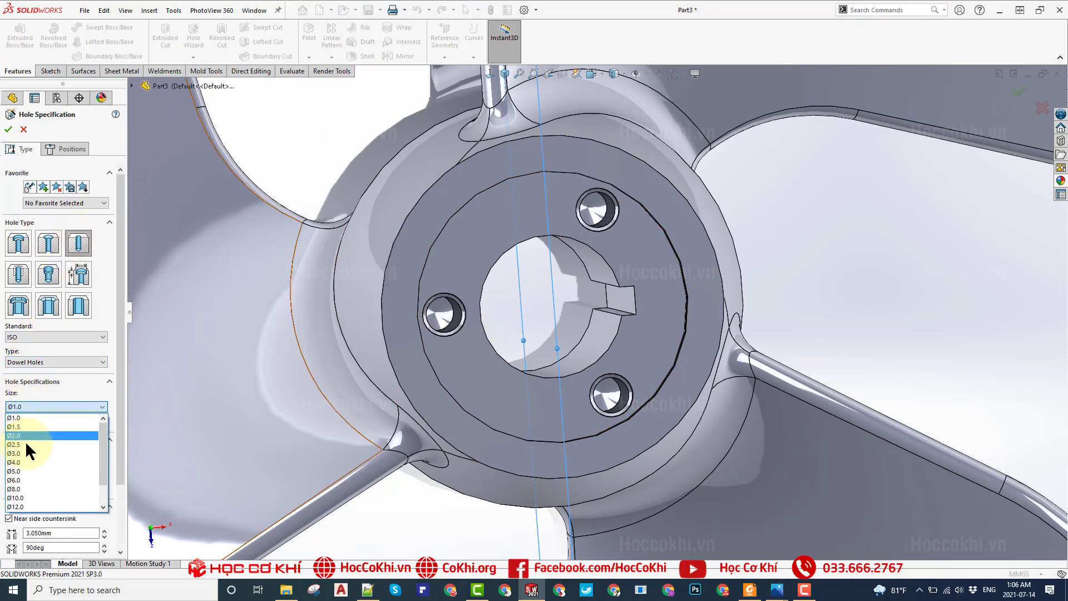
{"action": "left_click", "coordinate": [19, 462]}
{"action": "scroll", "coordinate": [122, 376], "scroll_direction": "down", "scroll_amount": 3}
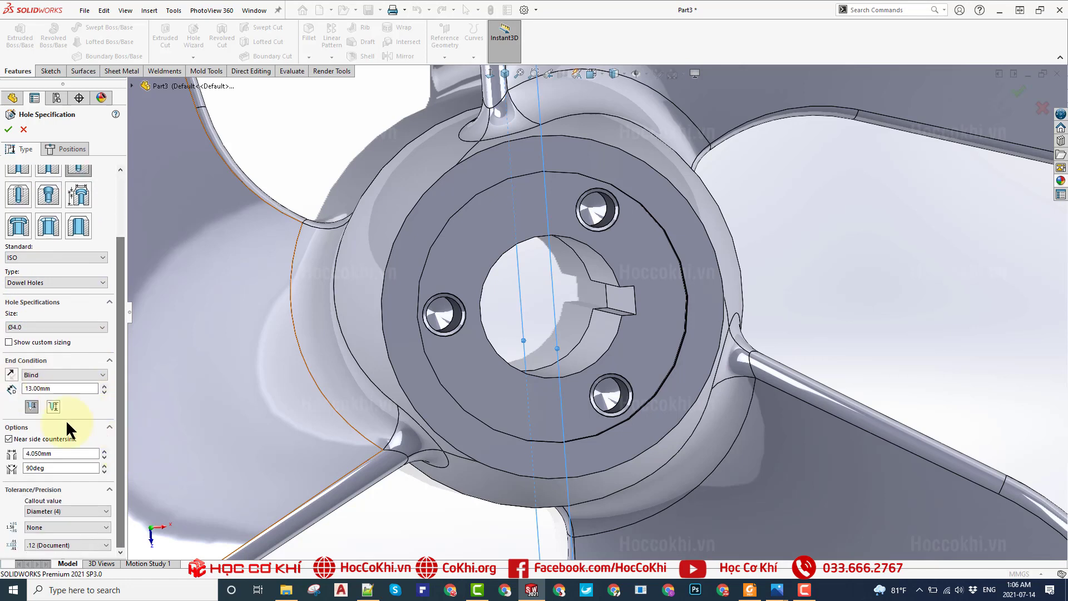
{"action": "left_click", "coordinate": [40, 379]}
{"action": "left_click", "coordinate": [41, 393]}
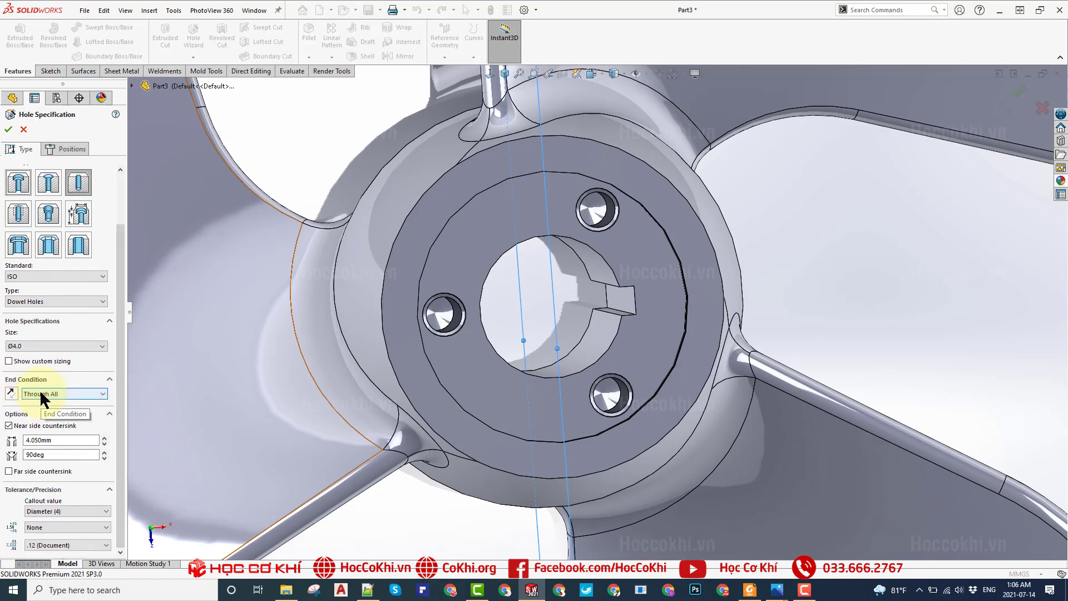
{"action": "left_click", "coordinate": [69, 148]}
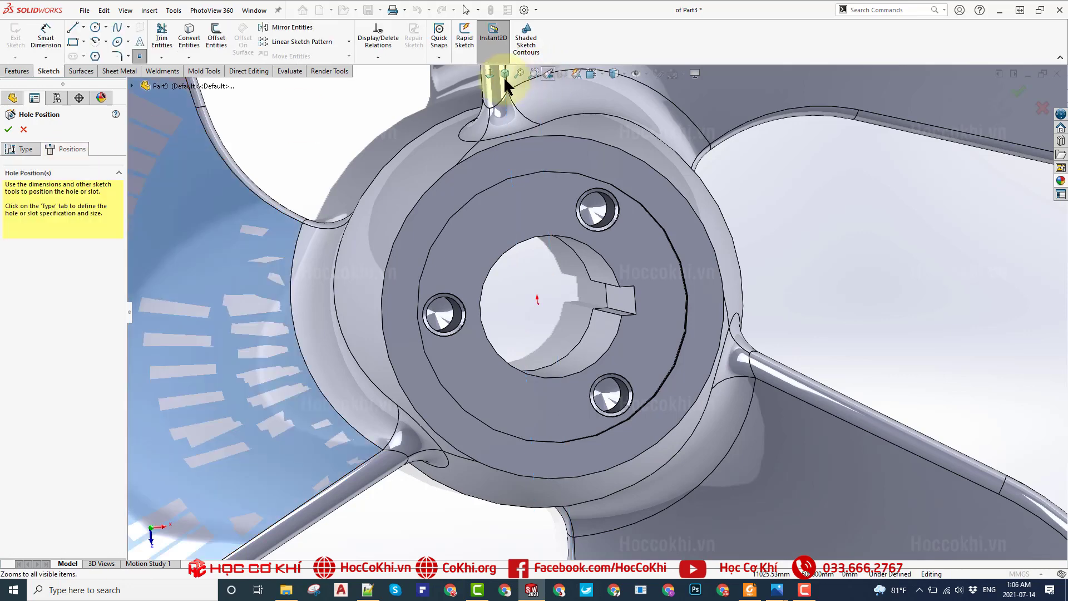
- From the Right view, place the Ø4.0 dowel hole point on the hub side and accept it
{"action": "key", "text": "f"}
{"action": "scroll", "coordinate": [580, 139], "scroll_direction": "down", "scroll_amount": 3}
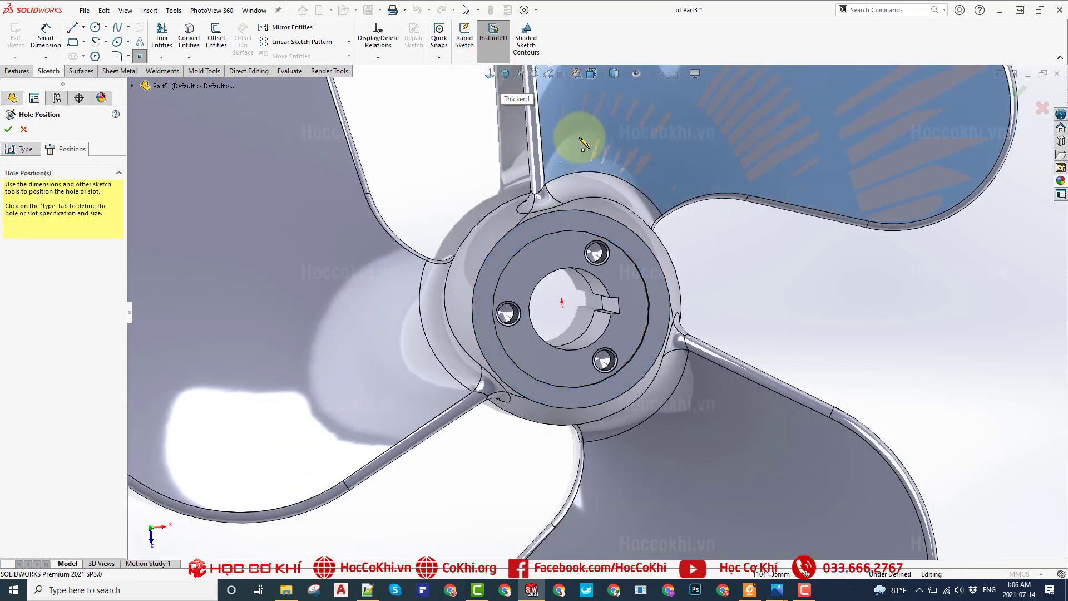
{"action": "left_click", "coordinate": [489, 71]}
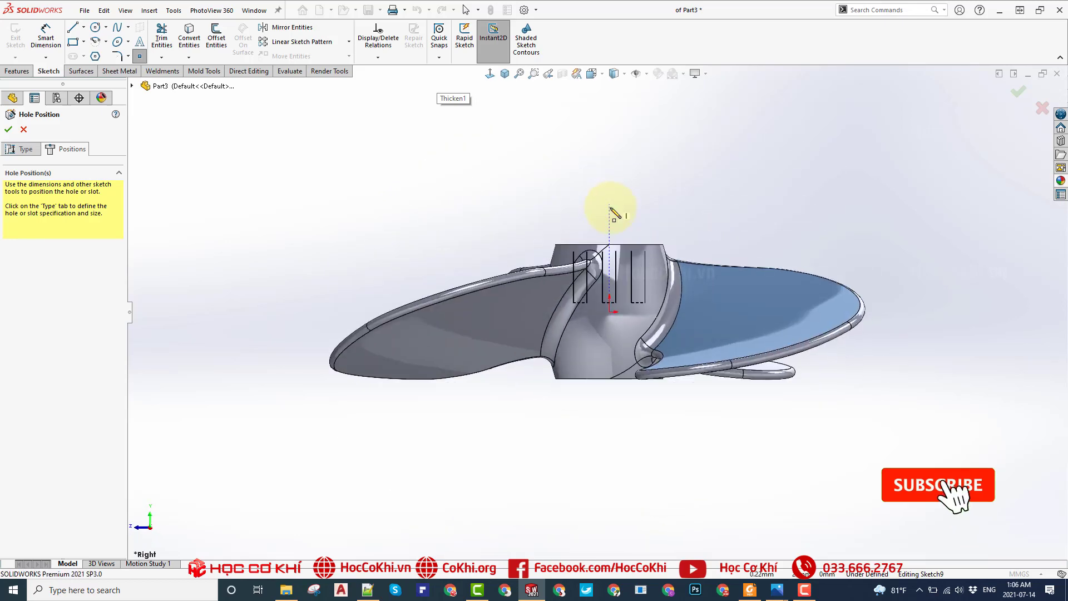
{"action": "scroll", "coordinate": [620, 305], "scroll_direction": "down", "scroll_amount": 3}
{"action": "scroll", "coordinate": [545, 329], "scroll_direction": "down", "scroll_amount": 3}
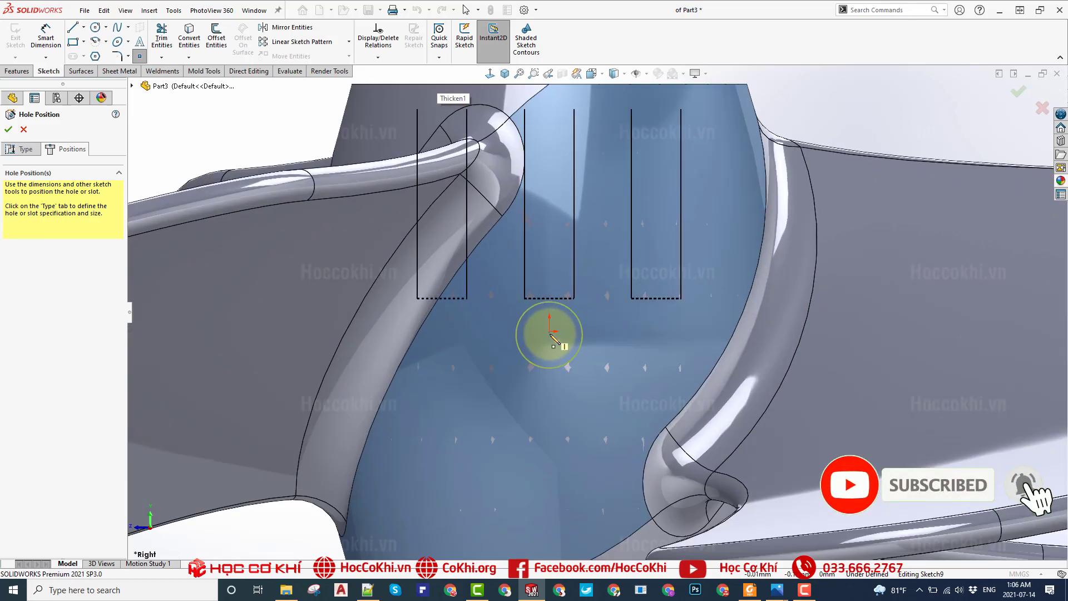
{"action": "left_click", "coordinate": [549, 332]}
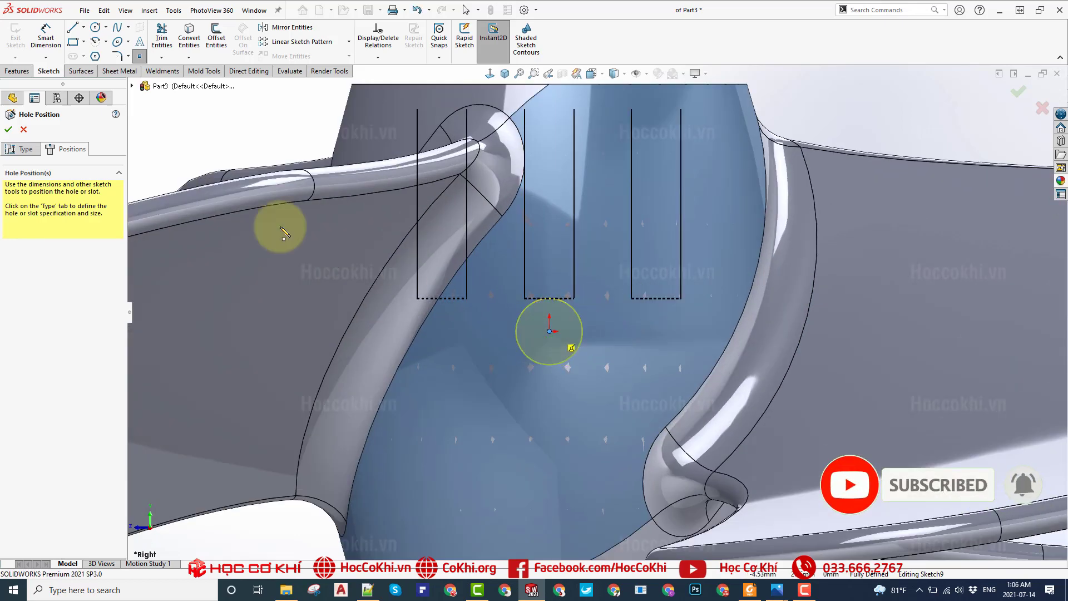
{"action": "mouse_move", "coordinate": [282, 226]}
{"action": "middle_mouse_down"}
{"action": "mouse_move", "coordinate": [477, 206]}
{"action": "mouse_move", "coordinate": [472, 338]}
{"action": "middle_mouse_up"}
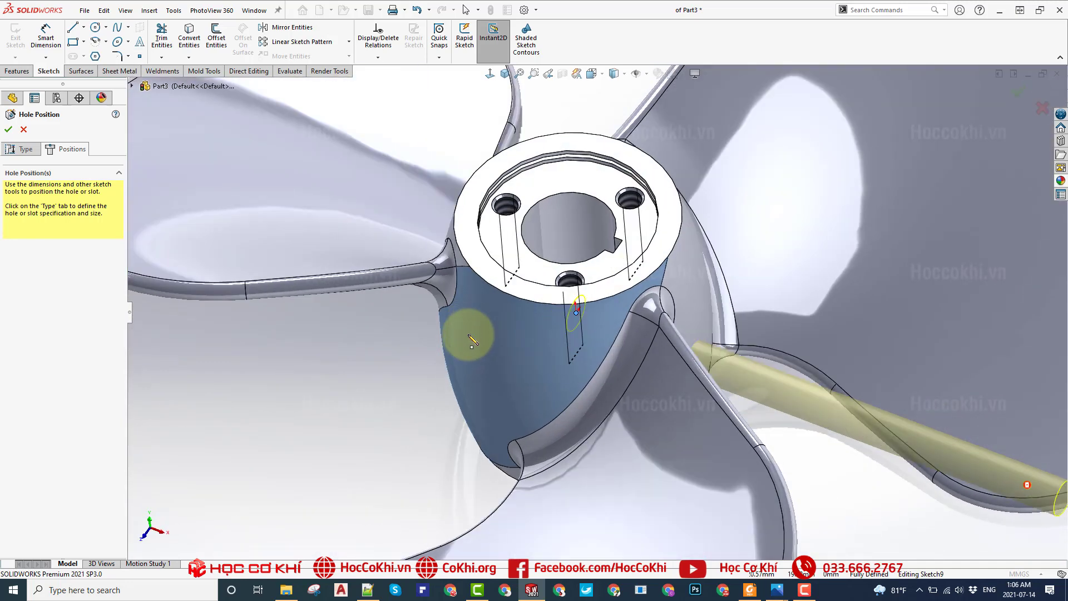
{"action": "scroll", "coordinate": [512, 317], "scroll_direction": "up", "scroll_amount": 5}
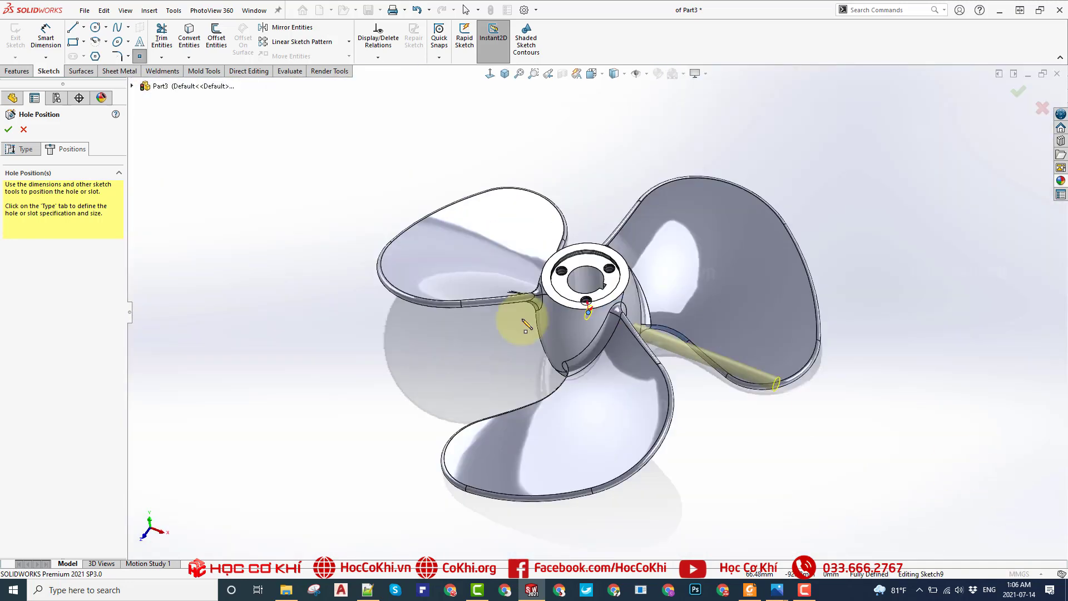
{"action": "left_click", "coordinate": [449, 229]}
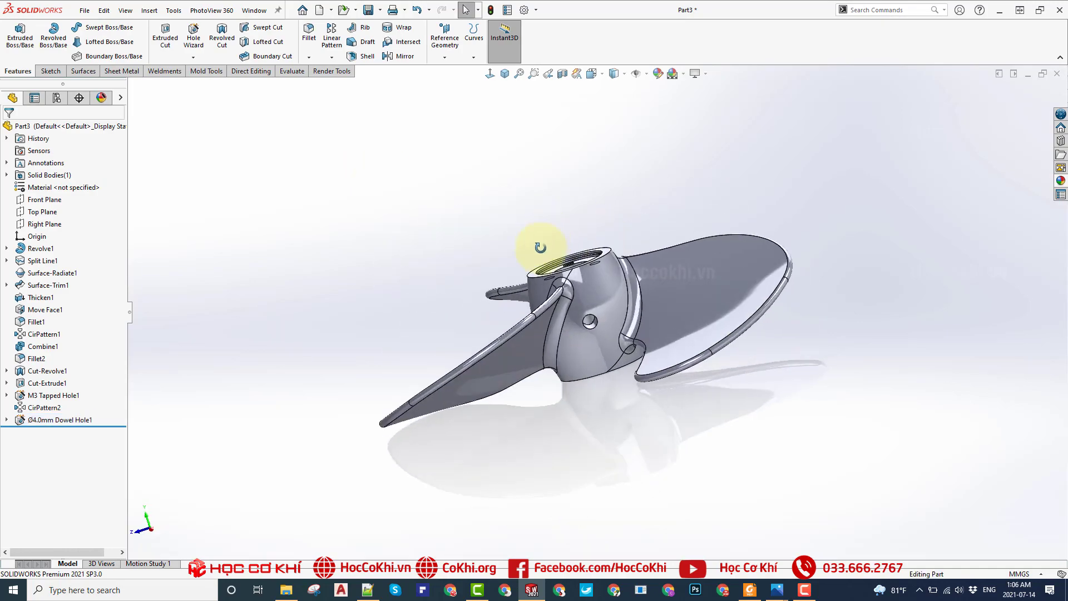
{"action": "middle_click_drag", "start_coordinate": [616, 317], "coordinate": [641, 357]}
{"action": "scroll", "coordinate": [641, 357], "scroll_direction": "down", "scroll_amount": 5}
{"action": "scroll", "coordinate": [588, 314], "scroll_direction": "down", "scroll_amount": 4}
{"action": "mouse_move", "coordinate": [553, 272]}
{"action": "middle_mouse_down"}
{"action": "mouse_move", "coordinate": [537, 239]}
{"action": "mouse_move", "coordinate": [580, 496]}
{"action": "mouse_move", "coordinate": [587, 437]}
{"action": "mouse_move", "coordinate": [560, 323]}
{"action": "middle_mouse_up"}
{"action": "scroll", "coordinate": [561, 322], "scroll_direction": "up", "scroll_amount": 3}
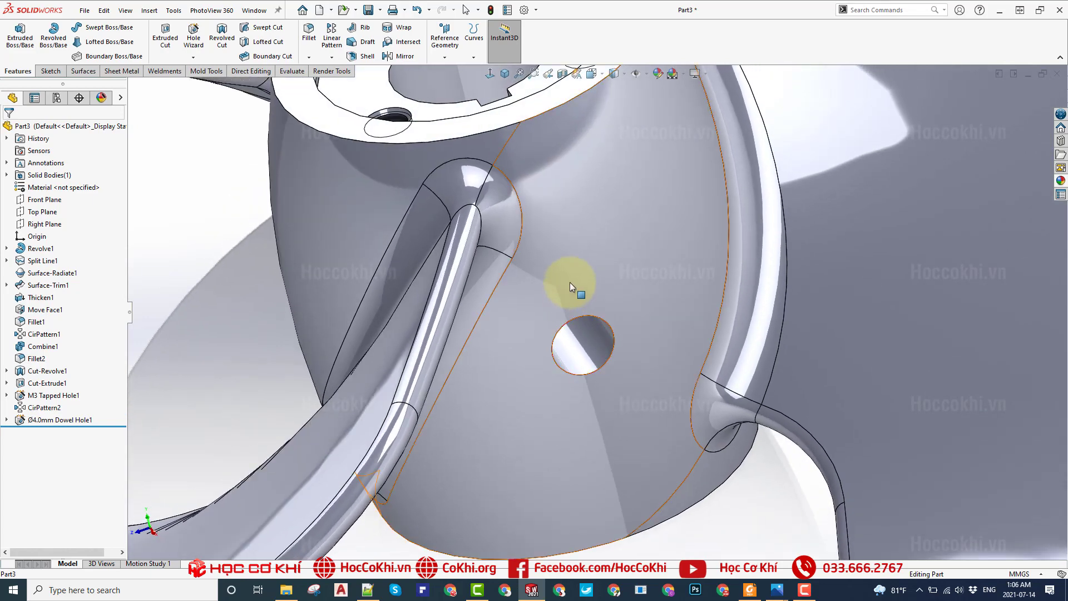
{"action": "scroll", "coordinate": [570, 282], "scroll_direction": "up", "scroll_amount": 5}
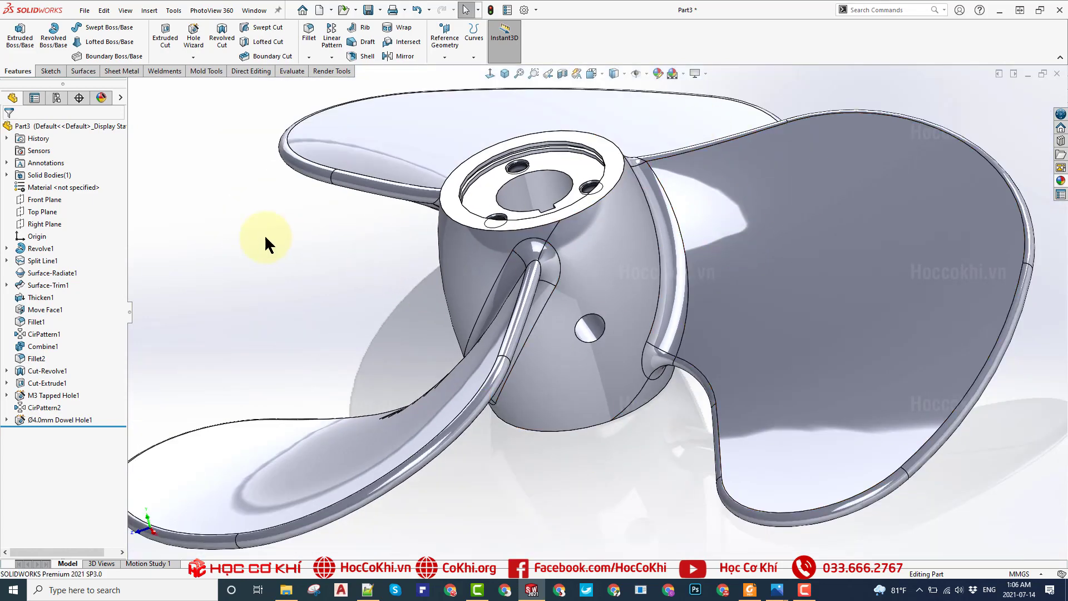
{"action": "scroll", "coordinate": [520, 227], "scroll_direction": "down", "scroll_amount": 2}
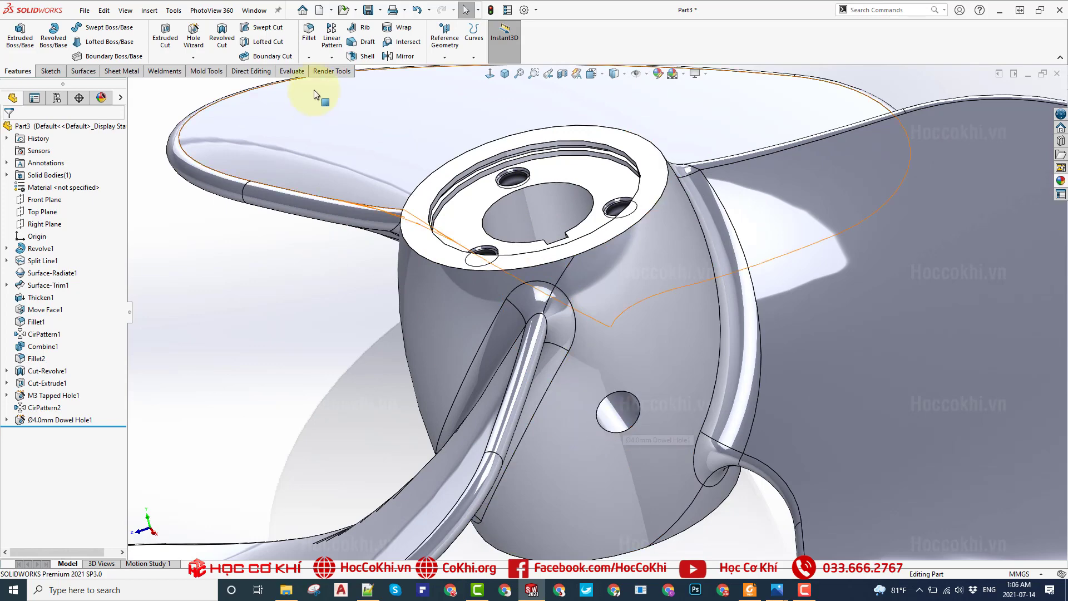
- Circular-pattern Ø4.0mm Dowel Hole1 three times over 360° about the bore face
{"action": "left_click", "coordinate": [332, 57]}
{"action": "left_click", "coordinate": [356, 84]}
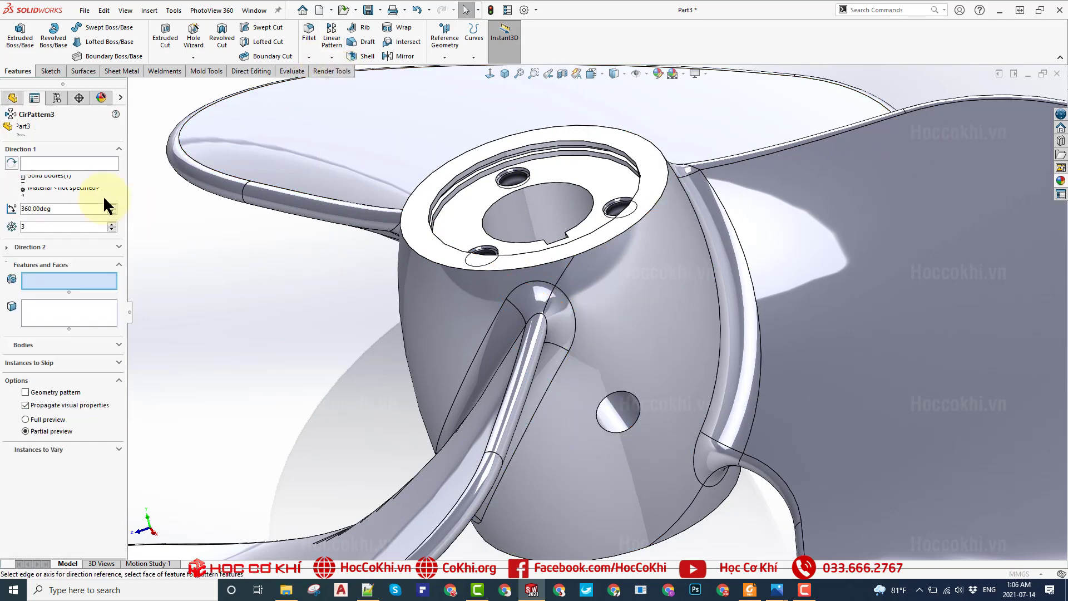
{"action": "left_click", "coordinate": [54, 165]}
{"action": "left_click", "coordinate": [527, 202]}
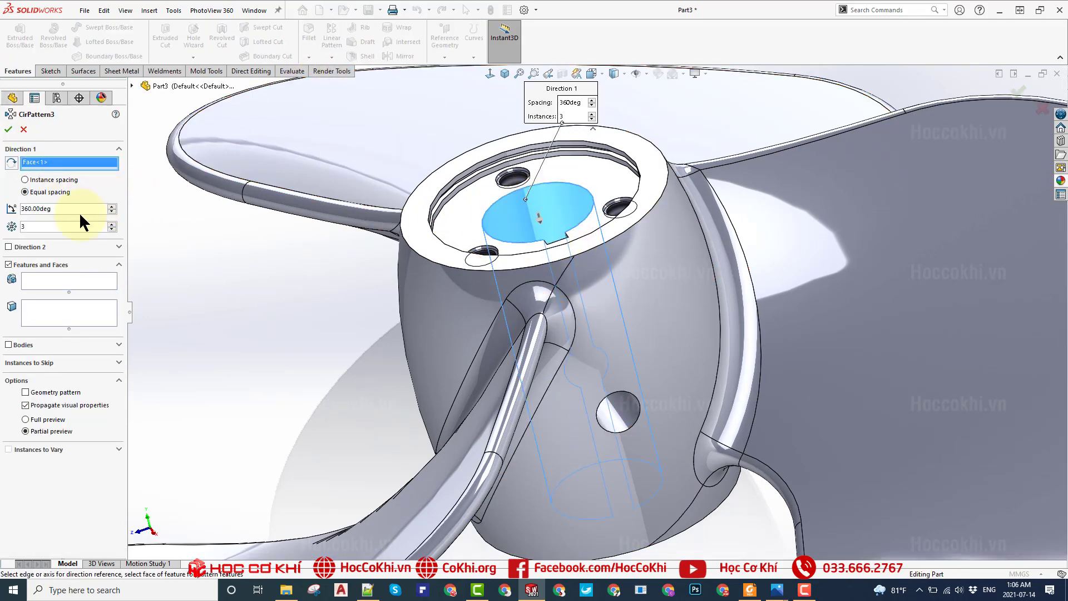
{"action": "left_click", "coordinate": [50, 280]}
{"action": "left_click", "coordinate": [616, 411]}
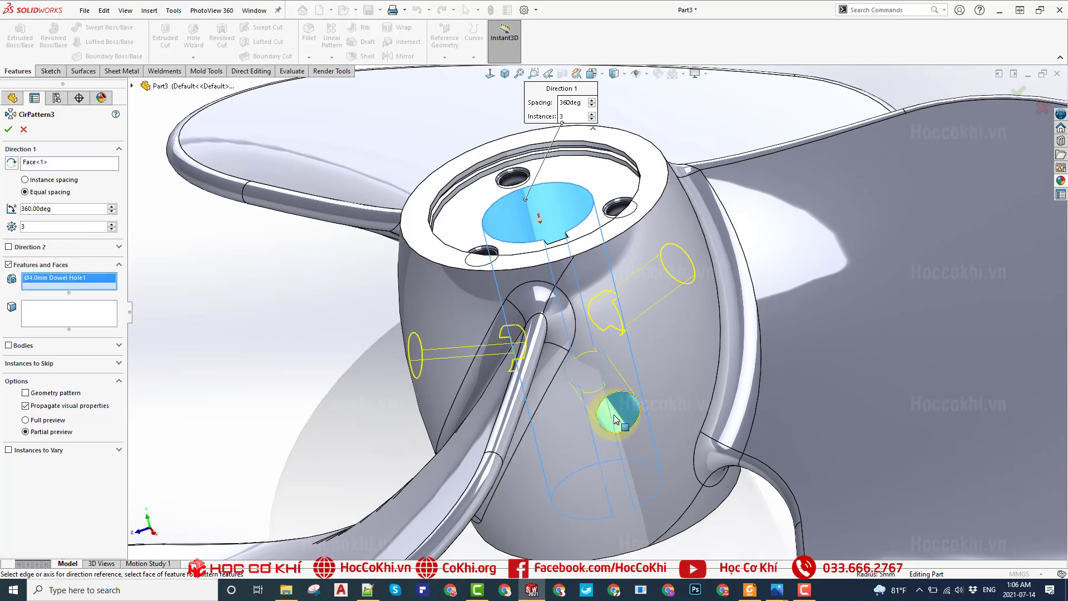
- Orbit the model to inspect the three radial dowel holes around the hub
{"action": "mouse_move", "coordinate": [616, 410]}
{"action": "middle_mouse_down"}
{"action": "mouse_move", "coordinate": [629, 423]}
{"action": "mouse_move", "coordinate": [207, 307]}
{"action": "middle_mouse_up"}
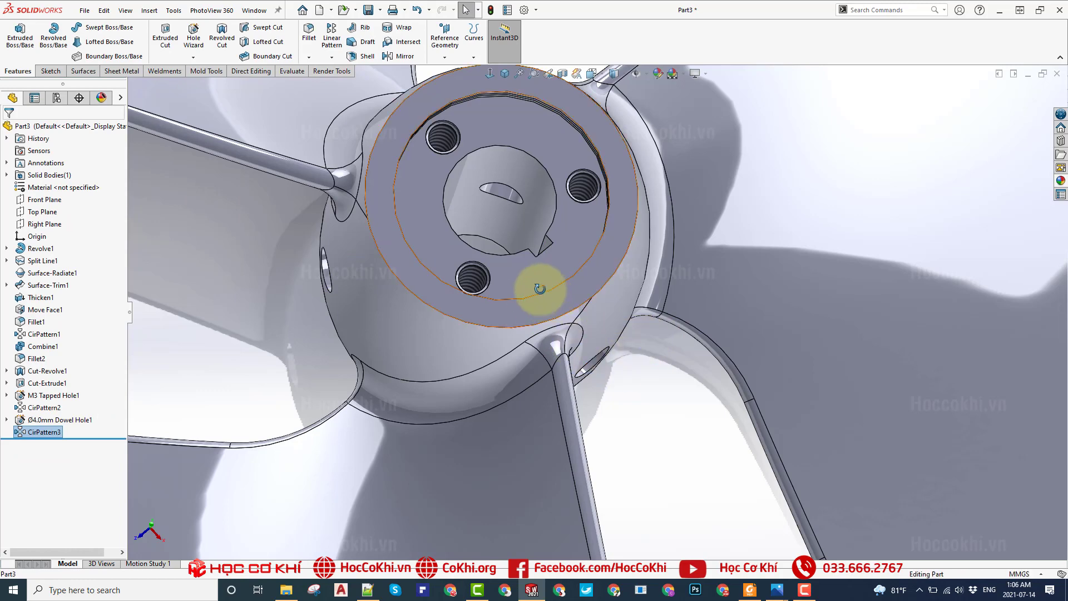
{"action": "middle_click_drag", "start_coordinate": [536, 286], "coordinate": [697, 442]}
{"action": "scroll", "coordinate": [696, 442], "scroll_direction": "down", "scroll_amount": 2}
{"action": "middle_click_drag", "start_coordinate": [666, 409], "coordinate": [565, 239]}
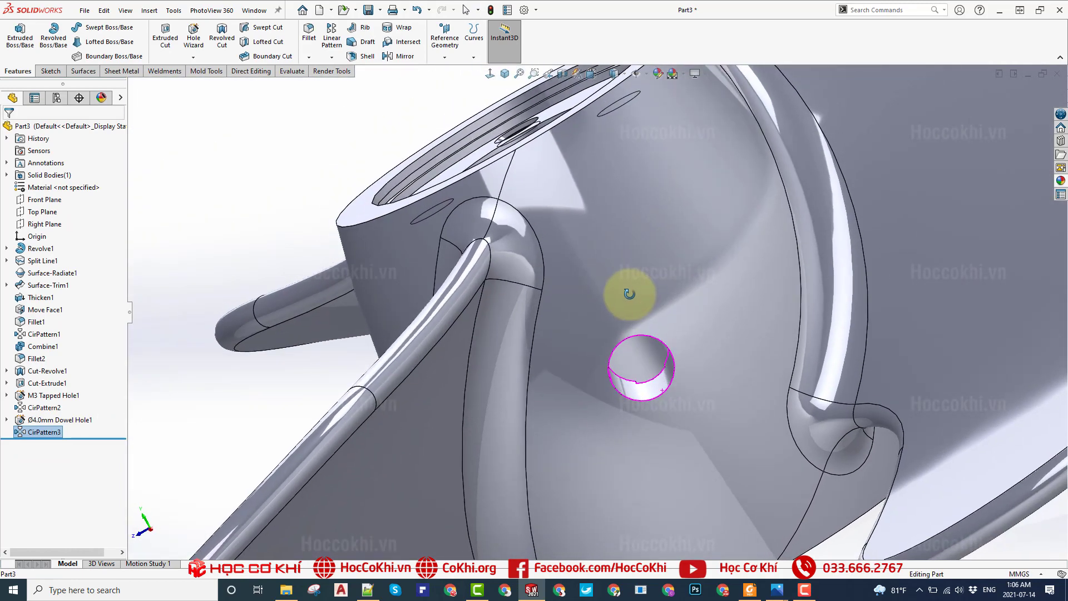
{"action": "left_click", "coordinate": [252, 69]}
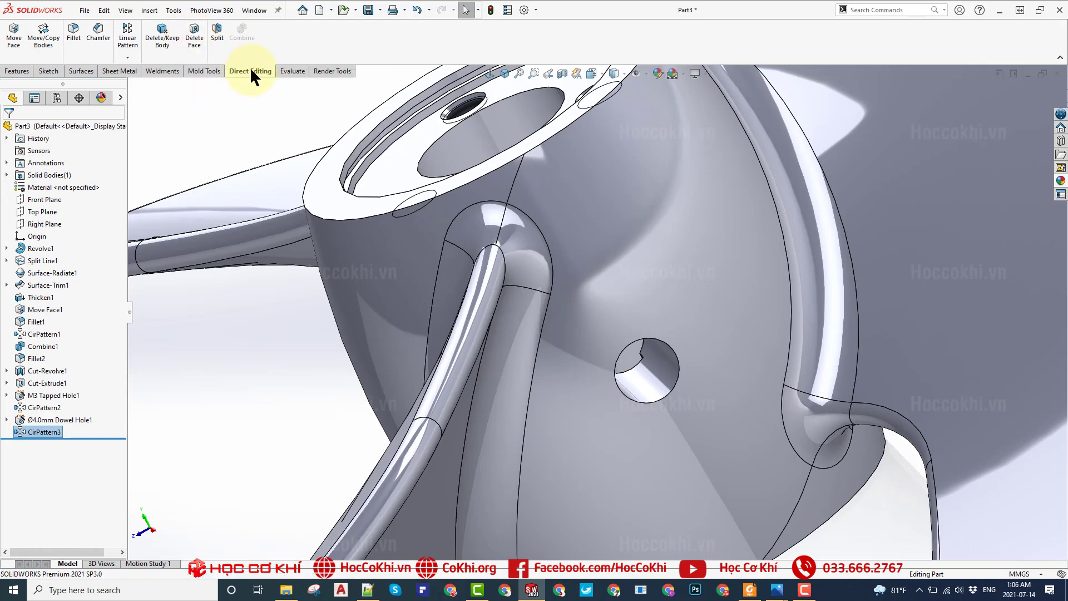
- Remove one dowel hole's inner cylindrical face with Delete Face, creating DeleteFace1
{"action": "left_click", "coordinate": [194, 37]}
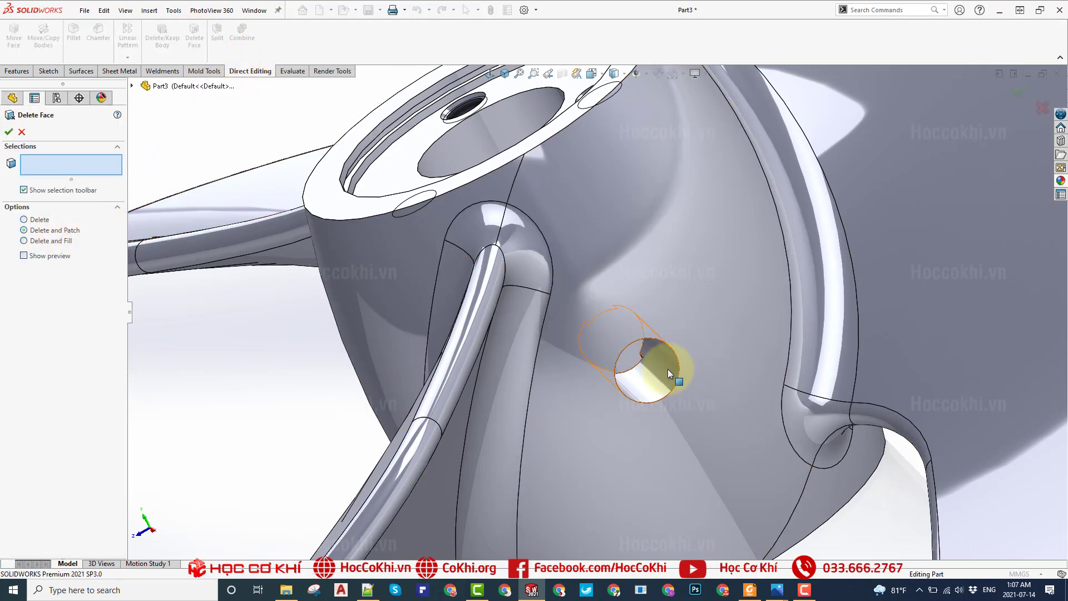
{"action": "left_click", "coordinate": [643, 366]}
{"action": "mouse_move", "coordinate": [642, 357]}
{"action": "middle_mouse_down"}
{"action": "mouse_move", "coordinate": [669, 508]}
{"action": "mouse_move", "coordinate": [625, 448]}
{"action": "middle_mouse_up"}
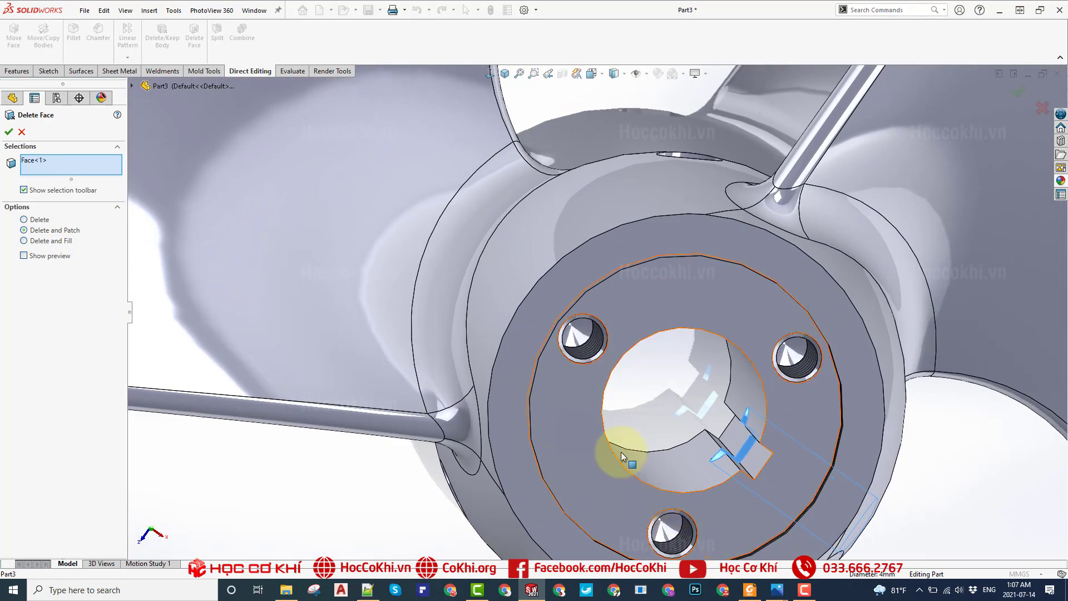
{"action": "left_click", "coordinate": [9, 135]}
- Orbit and zoom around the propeller, then bring up Chamfer at 0.50 mm and 45°
{"action": "key", "text": "f"}
{"action": "middle_click_drag", "start_coordinate": [705, 424], "coordinate": [613, 238]}
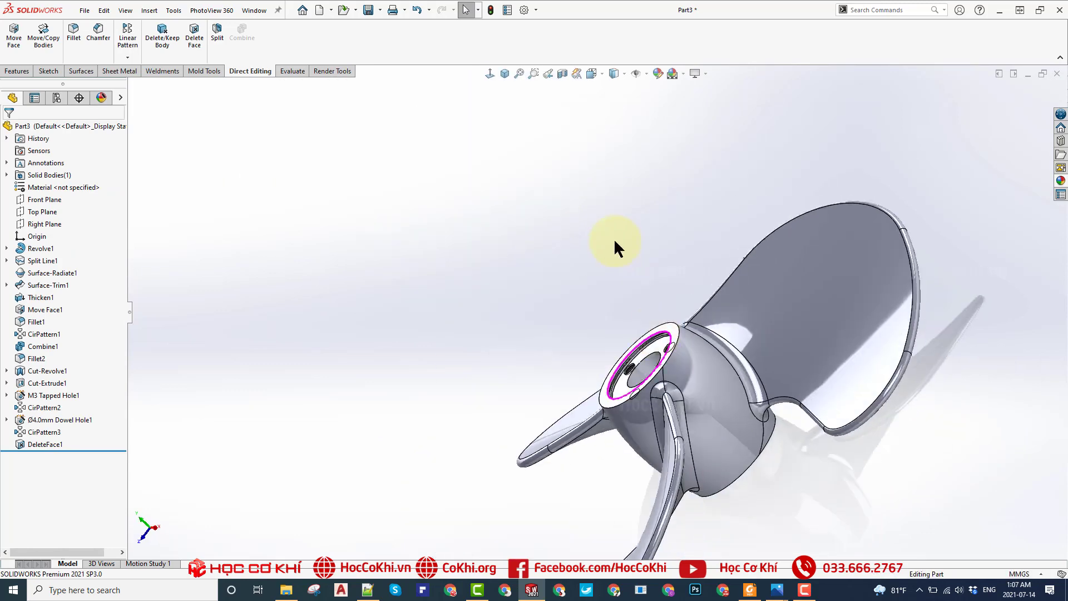
{"action": "scroll", "coordinate": [717, 386], "scroll_direction": "down", "scroll_amount": 3}
{"action": "scroll", "coordinate": [702, 342], "scroll_direction": "down", "scroll_amount": 3}
{"action": "scroll", "coordinate": [723, 378], "scroll_direction": "up", "scroll_amount": 3}
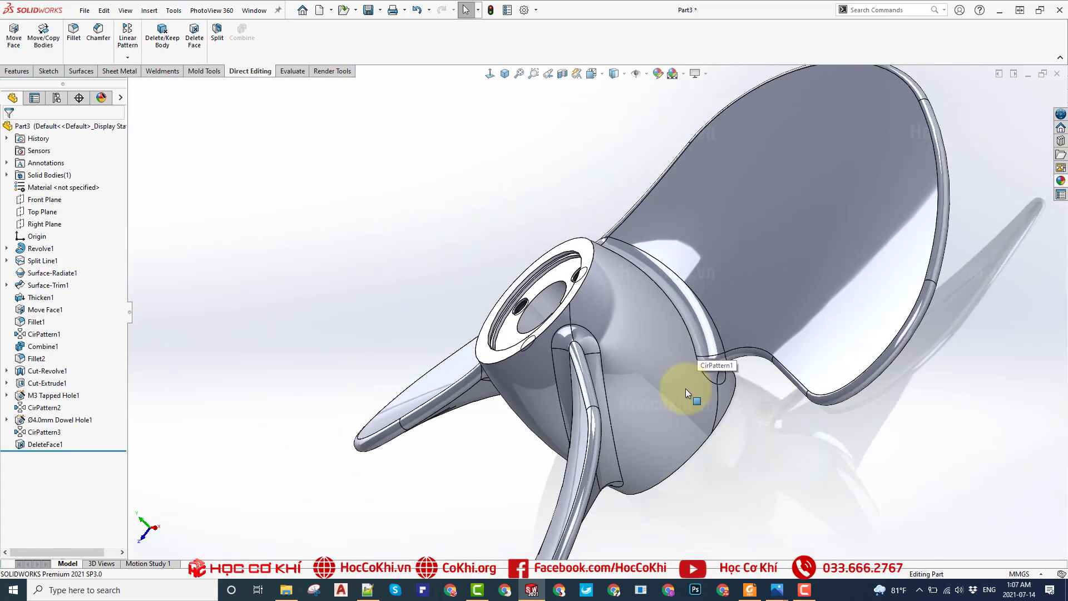
{"action": "scroll", "coordinate": [645, 378], "scroll_direction": "up", "scroll_amount": 3}
{"action": "mouse_move", "coordinate": [598, 367]}
{"action": "middle_mouse_down"}
{"action": "mouse_move", "coordinate": [699, 298]}
{"action": "mouse_move", "coordinate": [731, 347]}
{"action": "mouse_move", "coordinate": [573, 358]}
{"action": "mouse_move", "coordinate": [632, 393]}
{"action": "middle_mouse_up"}
{"action": "scroll", "coordinate": [643, 370], "scroll_direction": "down", "scroll_amount": 3}
{"action": "scroll", "coordinate": [630, 324], "scroll_direction": "down", "scroll_amount": 3}
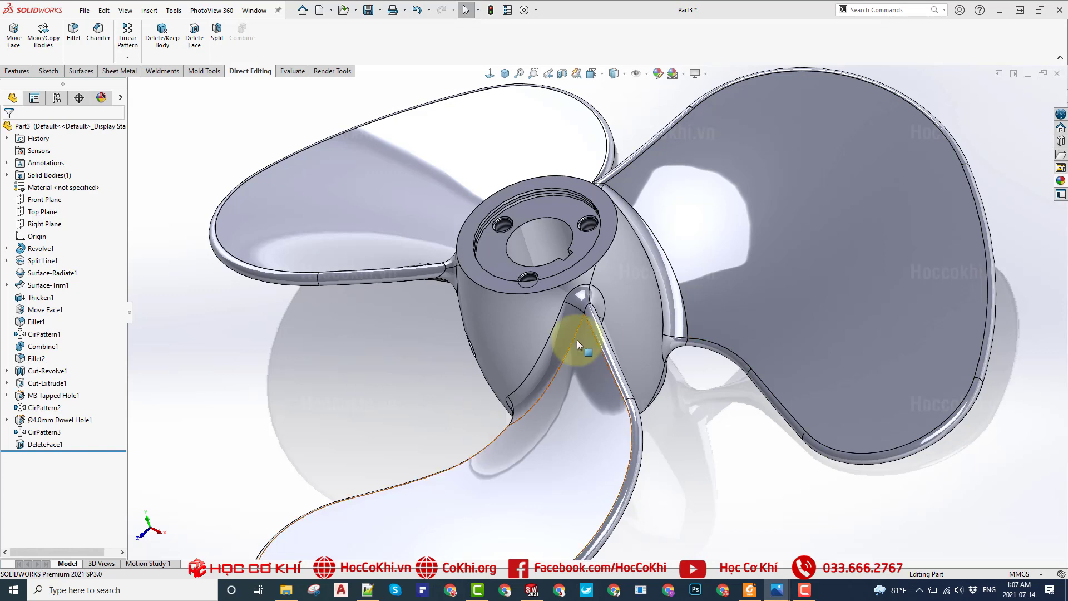
{"action": "left_click", "coordinate": [366, 315]}
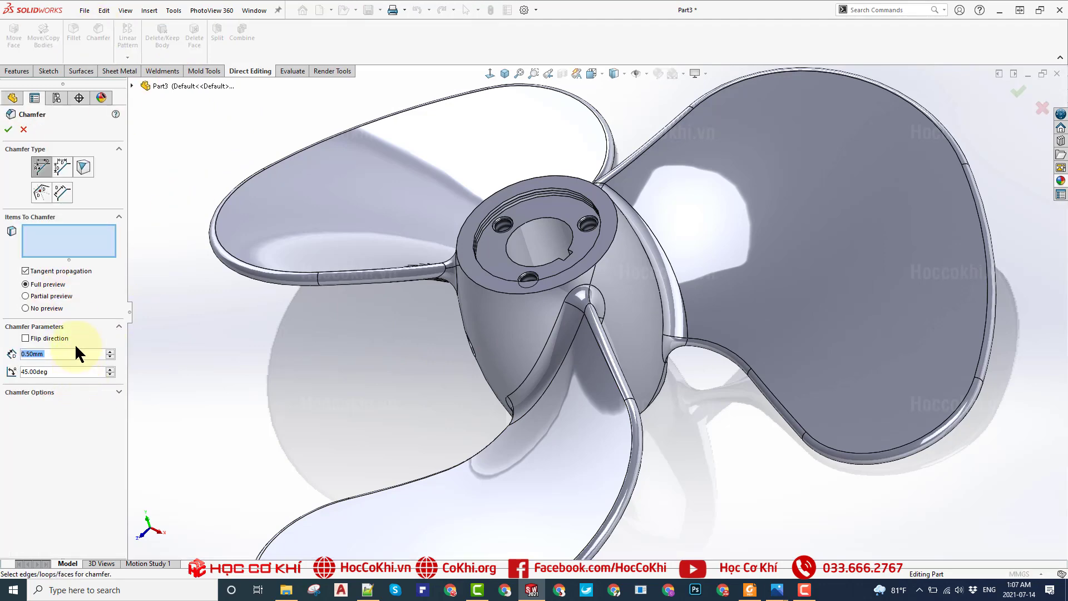
- Select the bore's top edge and a dowel hole edge for the 0.50 mm chamfer
{"action": "left_click", "coordinate": [42, 229]}
{"action": "scroll", "coordinate": [384, 261], "scroll_direction": "down", "scroll_amount": 3}
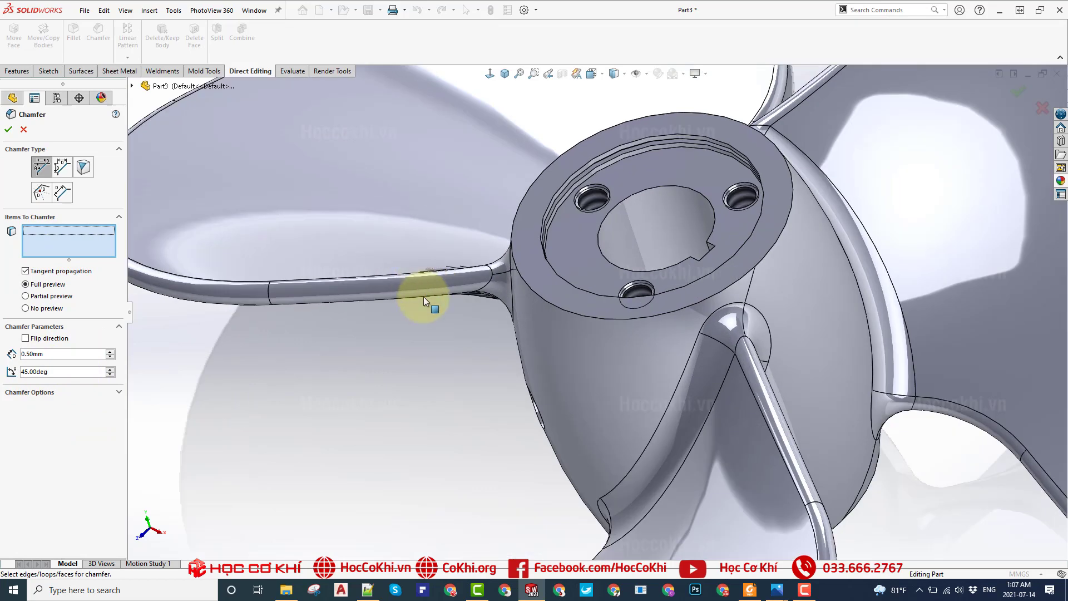
{"action": "left_click", "coordinate": [662, 185]}
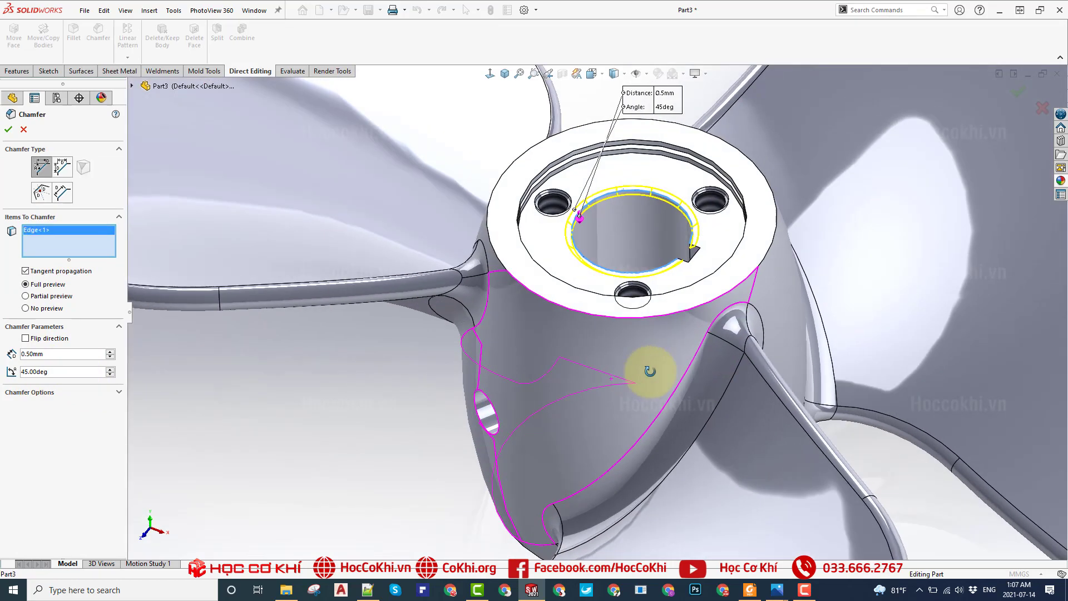
{"action": "middle_click_drag", "start_coordinate": [623, 368], "coordinate": [426, 408]}
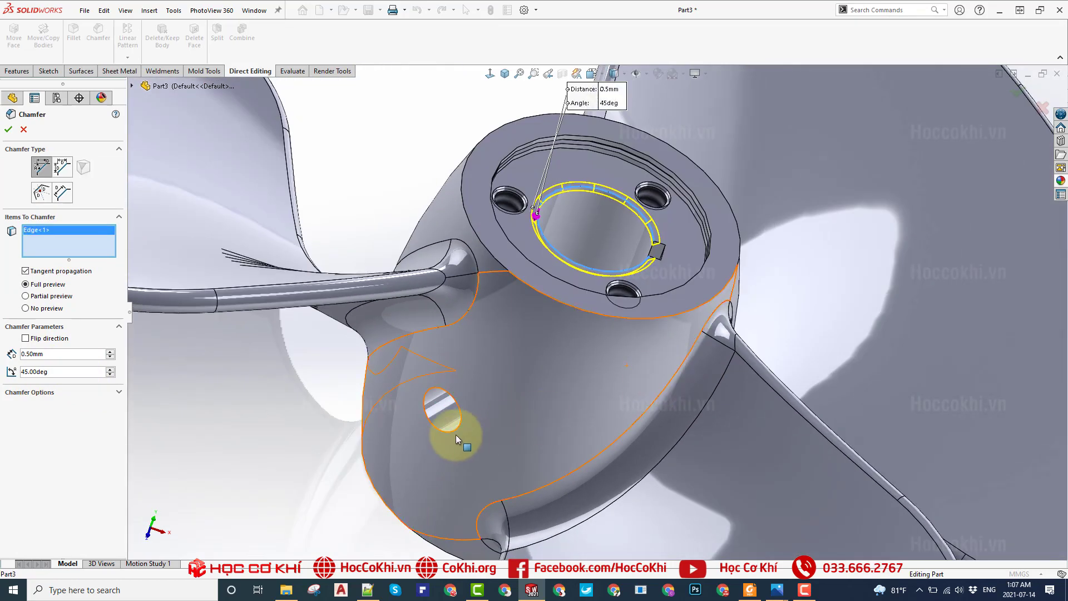
{"action": "left_click", "coordinate": [425, 408]}
- Add another dowel hole edge and the far bore edge, then apply Chamfer1
{"action": "middle_click_drag", "start_coordinate": [489, 262], "coordinate": [566, 333]}
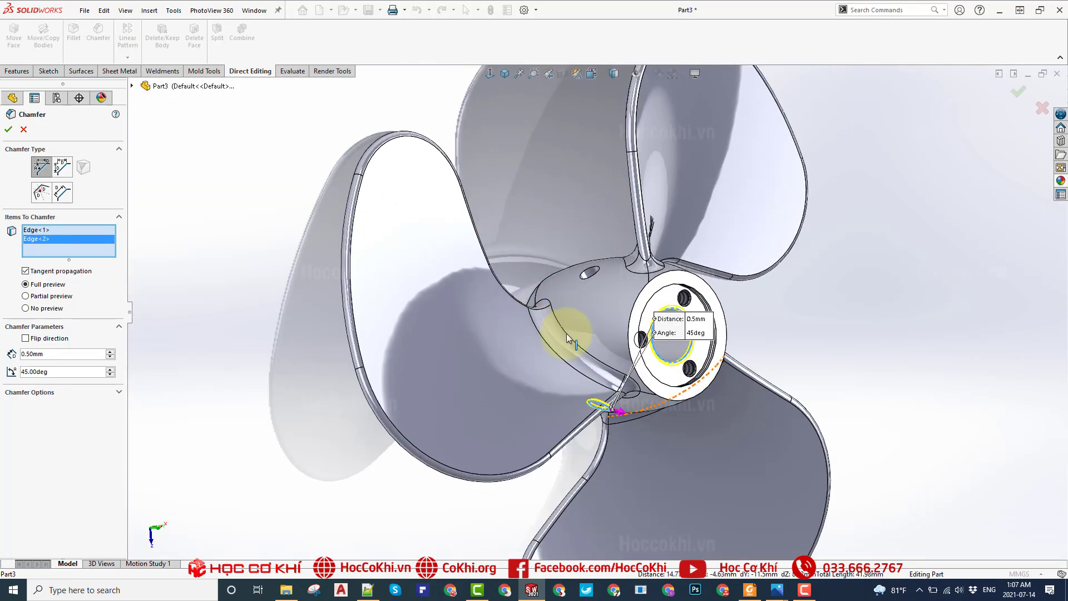
{"action": "scroll", "coordinate": [567, 332], "scroll_direction": "down", "scroll_amount": 2}
{"action": "left_click", "coordinate": [599, 237]}
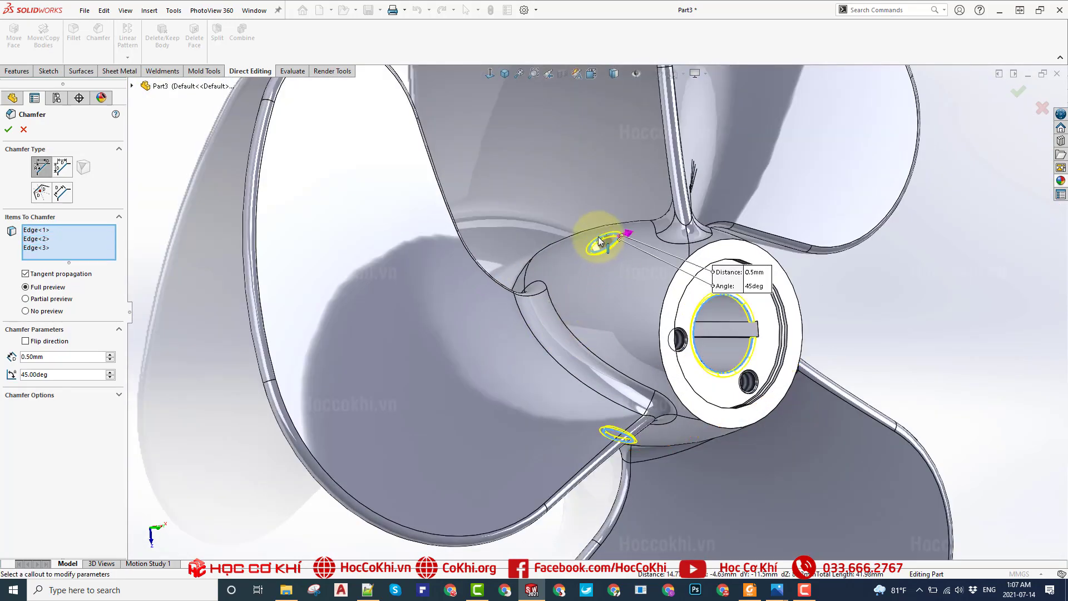
{"action": "middle_click_drag", "start_coordinate": [629, 338], "coordinate": [774, 306]}
{"action": "scroll", "coordinate": [433, 356], "scroll_direction": "down", "scroll_amount": 3}
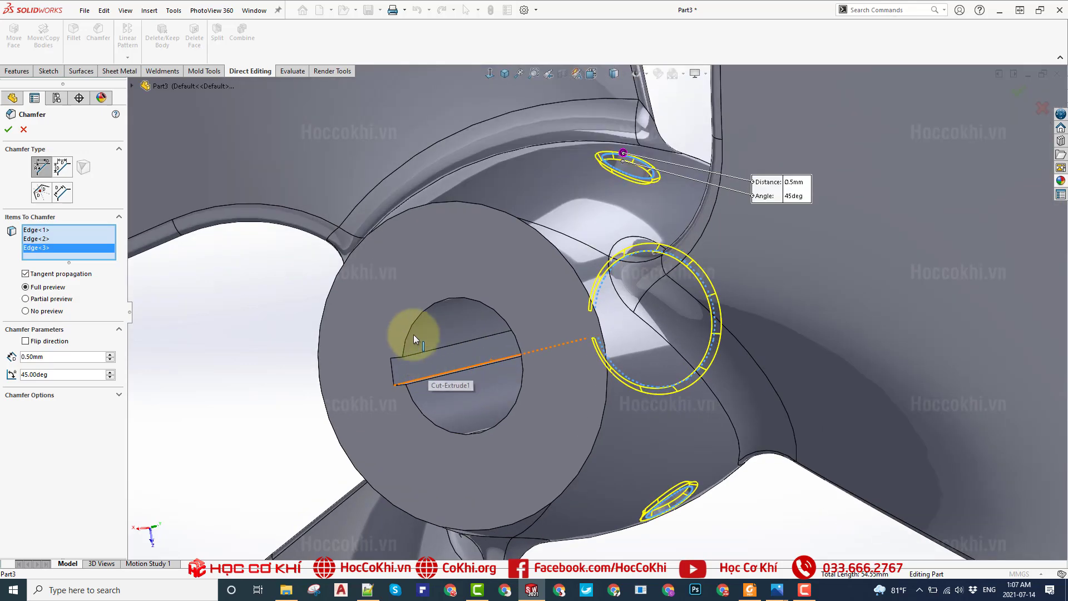
{"action": "left_click", "coordinate": [413, 325]}
{"action": "right_click", "coordinate": [413, 325]}
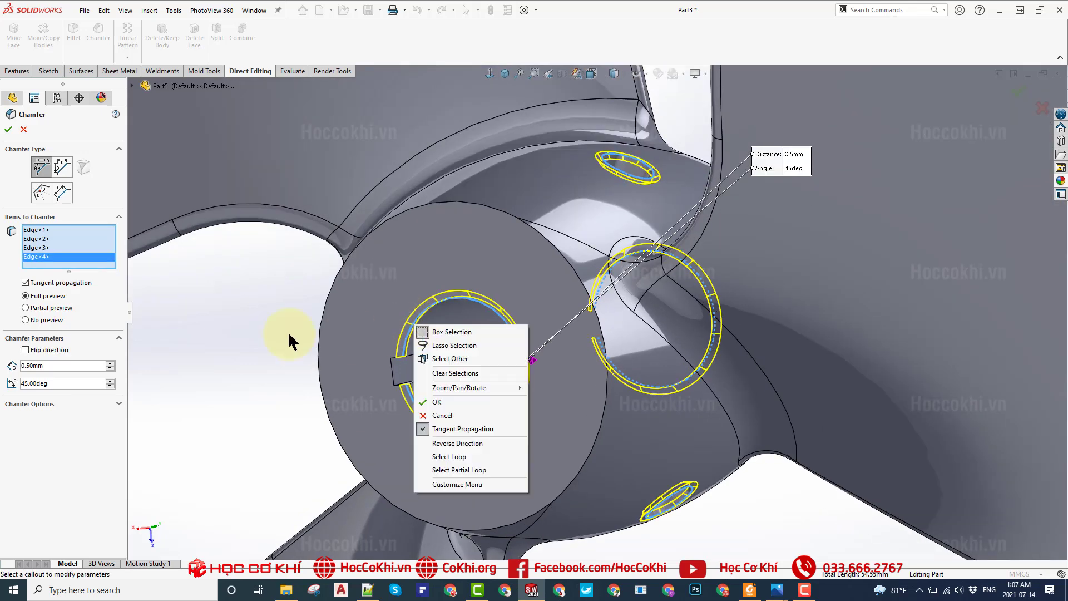
{"action": "left_click", "coordinate": [437, 401]}
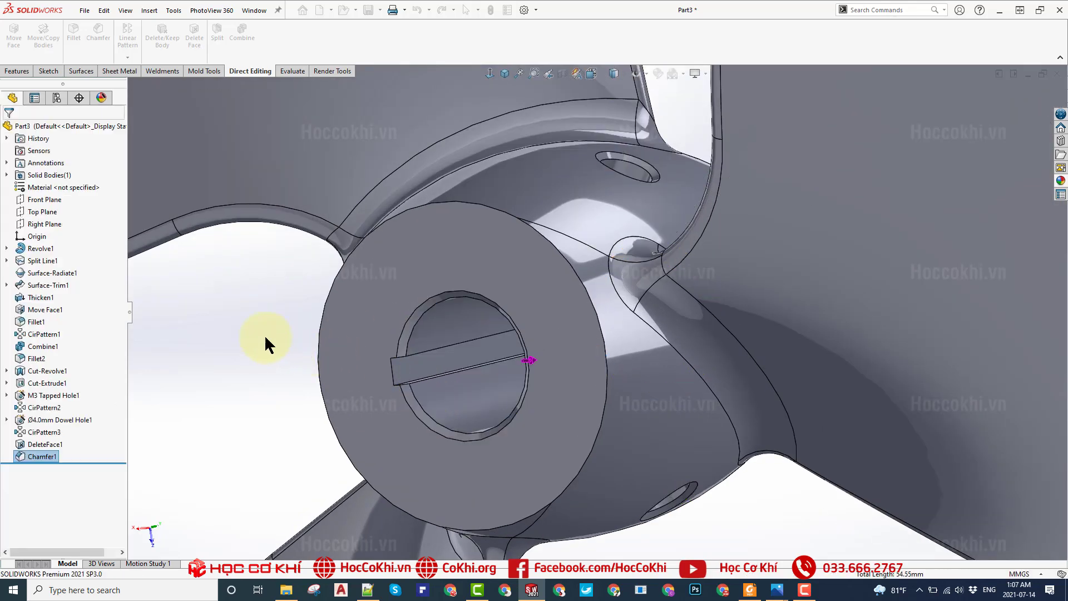
- Fillet both outer hub end edges with a 0.5 mm radius, creating Fillet3
{"action": "left_click", "coordinate": [76, 39]}
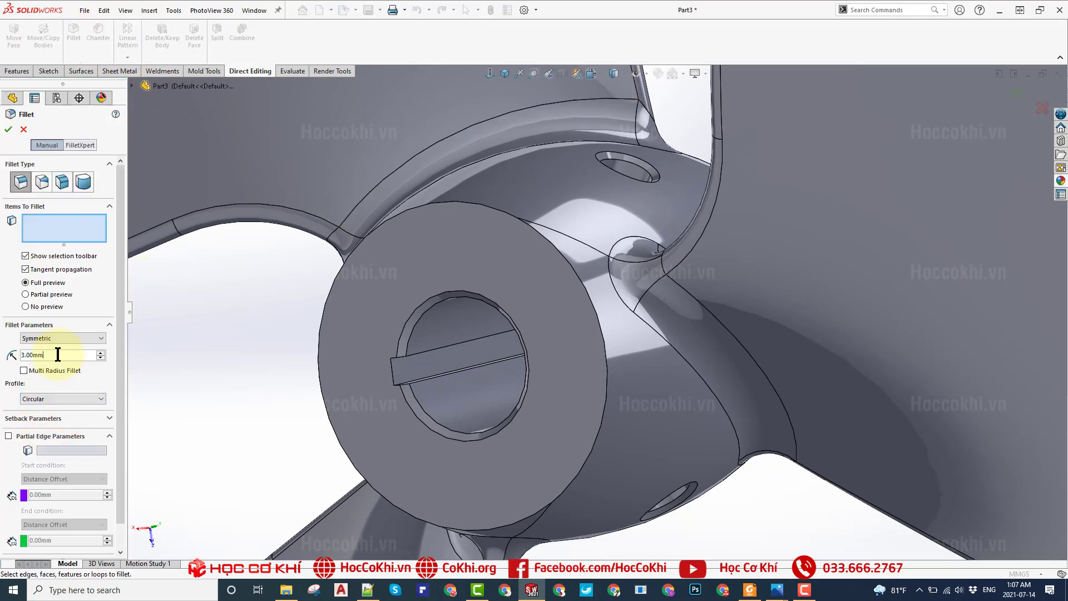
{"action": "key", "text": "Home"}
{"action": "type", "text": "0.5"}
{"action": "key", "text": "Return"}
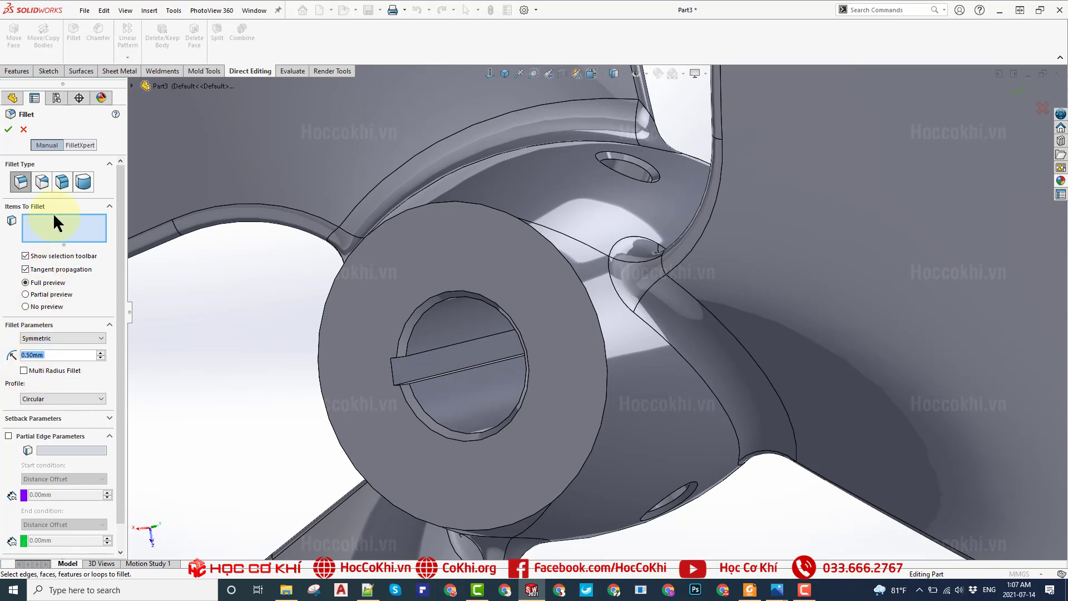
{"action": "left_click", "coordinate": [579, 277]}
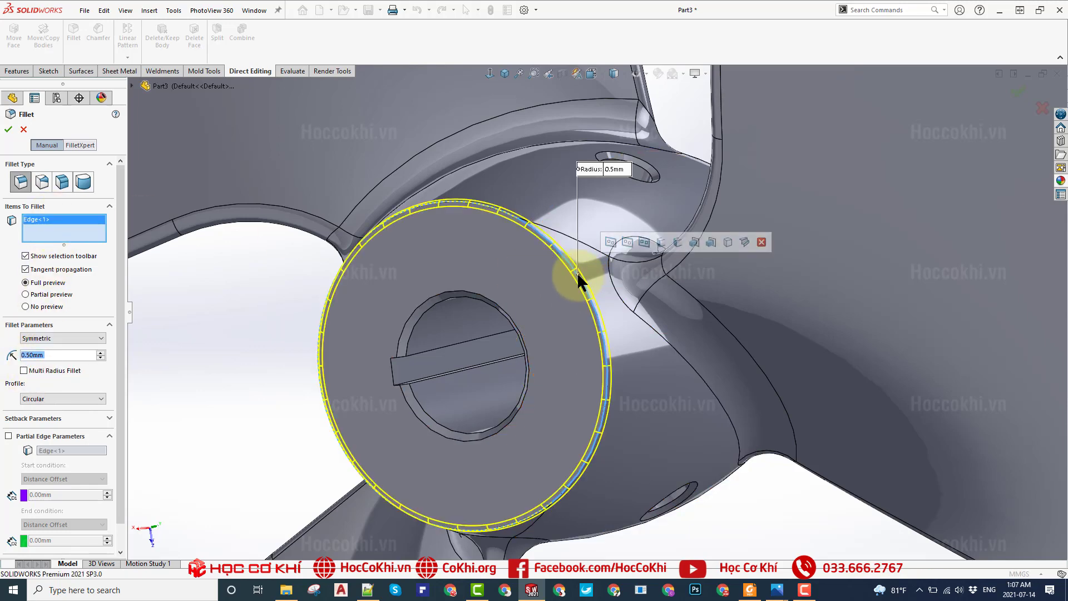
{"action": "middle_click_drag", "start_coordinate": [579, 277], "coordinate": [382, 326]}
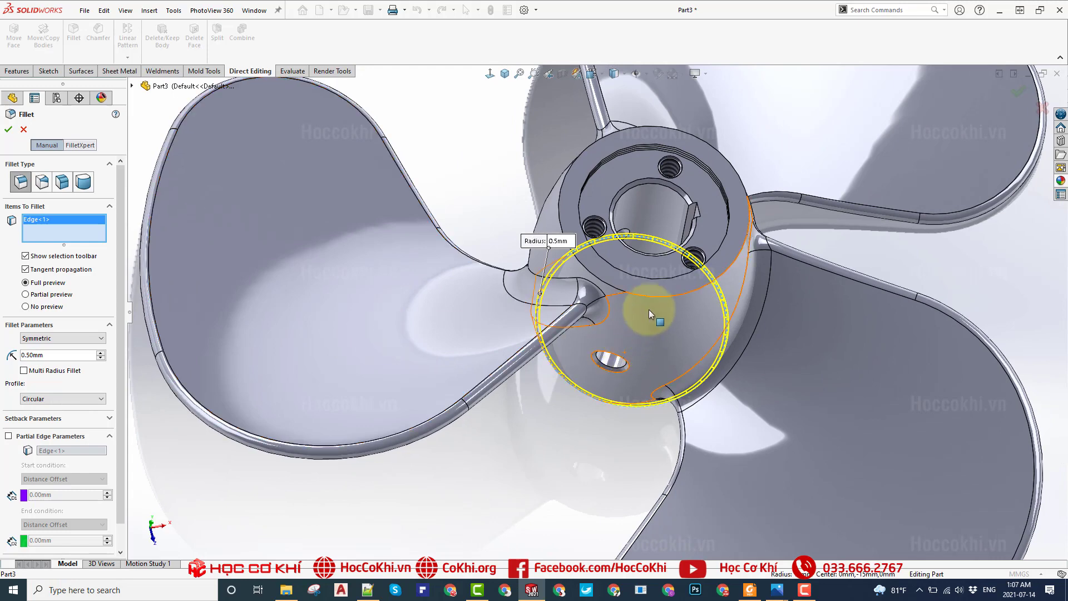
{"action": "left_click", "coordinate": [652, 296]}
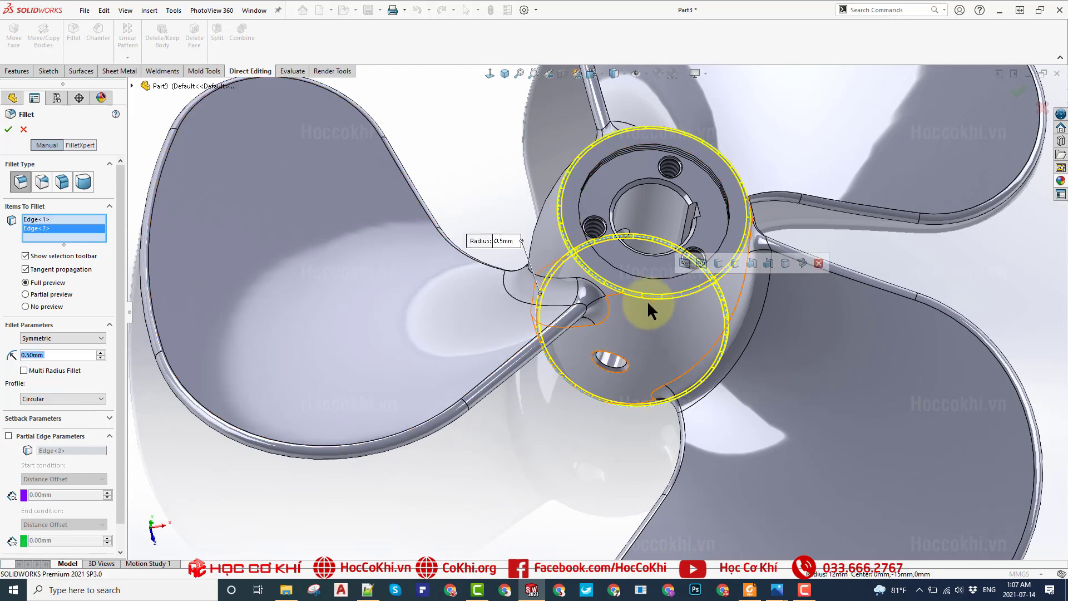
{"action": "middle_click_drag", "start_coordinate": [647, 300], "coordinate": [319, 148]}
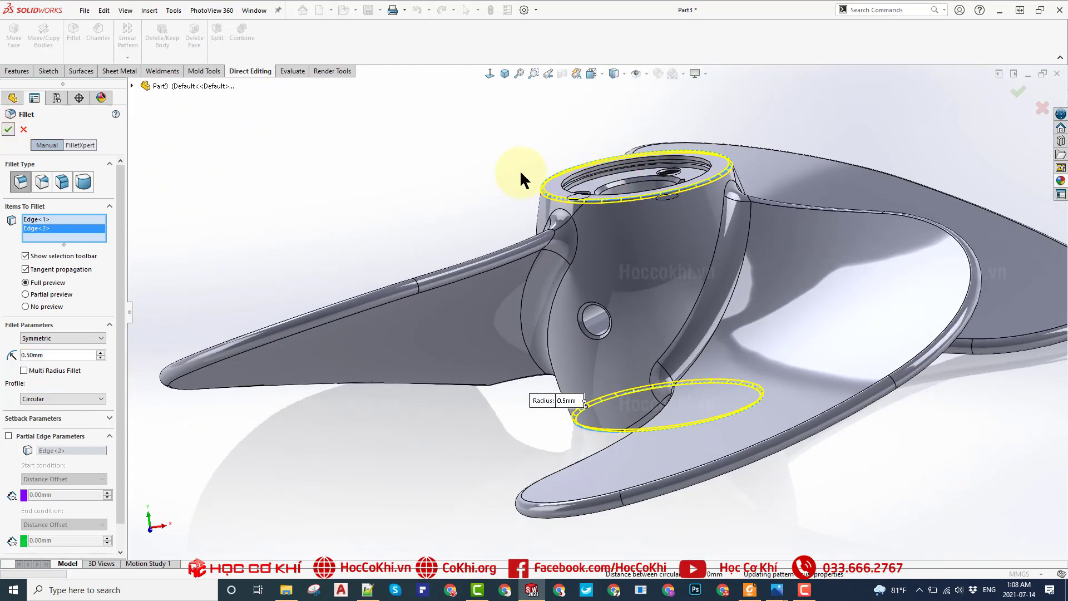
{"action": "key", "text": "Return"}
{"action": "key", "text": "f"}
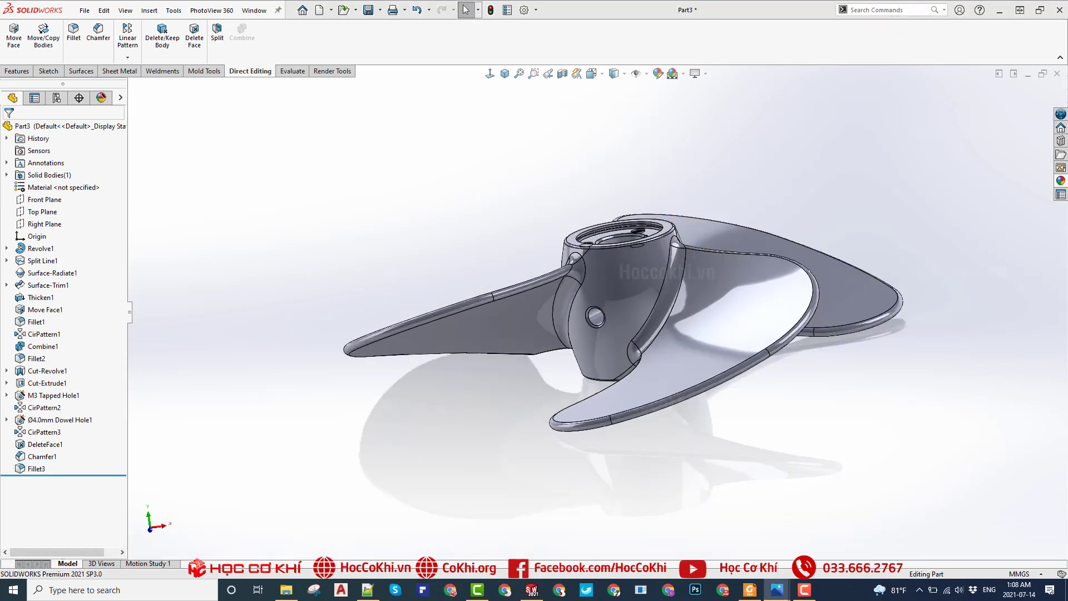
- Orbit the finished propeller, then bring up the fan-2.jpg reference drawing in Photos
{"action": "middle_click_drag", "start_coordinate": [675, 232], "coordinate": [688, 259]}
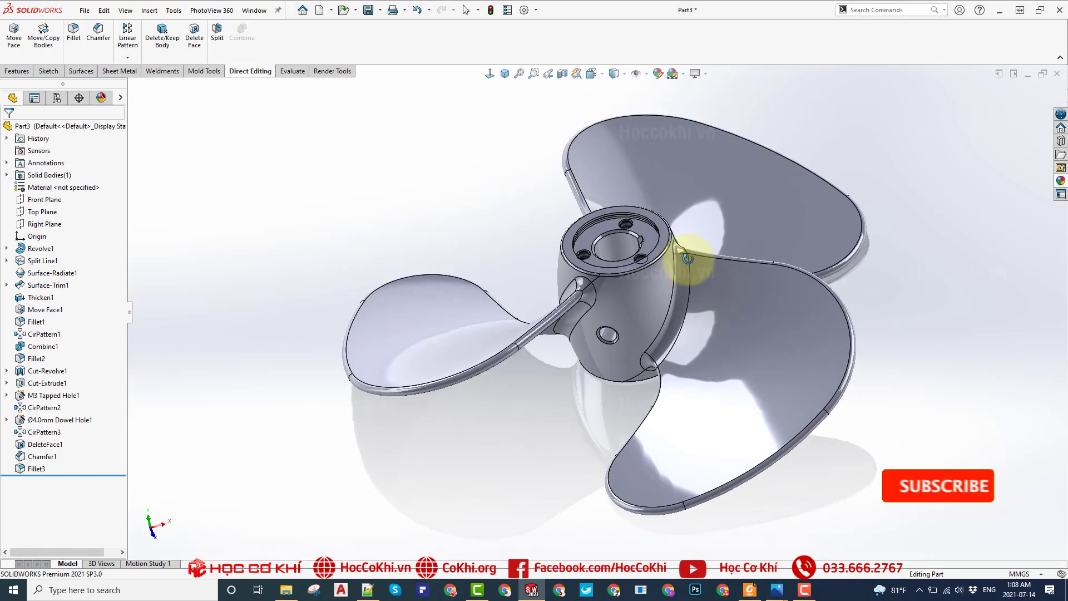
{"action": "mouse_move", "coordinate": [629, 298]}
{"action": "middle_mouse_down"}
{"action": "mouse_move", "coordinate": [647, 307]}
{"action": "mouse_move", "coordinate": [625, 369]}
{"action": "mouse_move", "coordinate": [663, 305]}
{"action": "middle_mouse_up"}
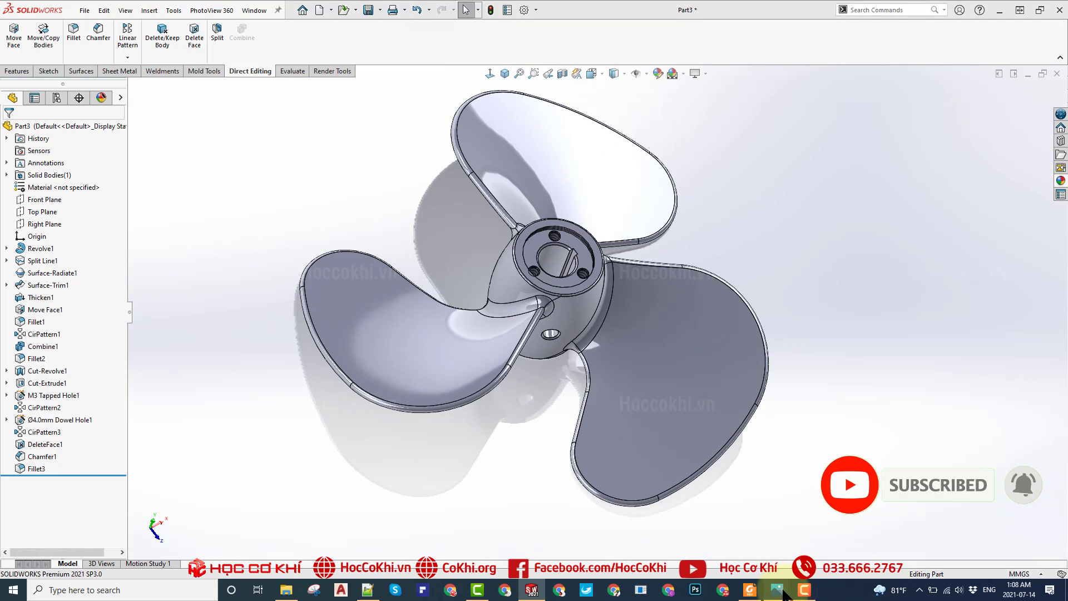
{"action": "mouse_move", "coordinate": [777, 590]}
{"action": "left_click", "coordinate": [756, 527]}
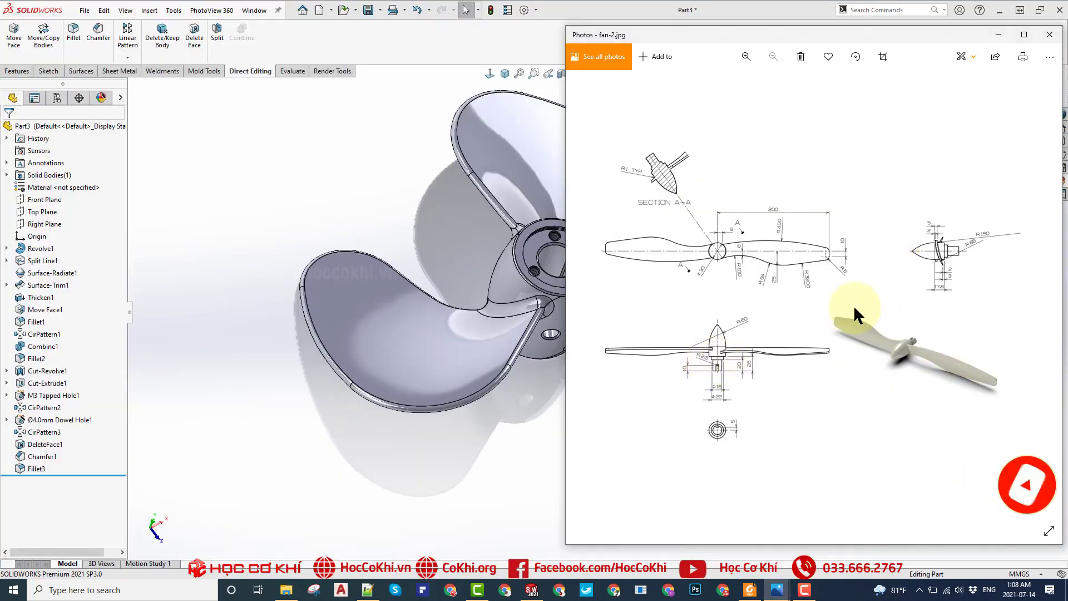
- Bring up the fan-1.jpg reference drawing and zoom in and out on its hub dimensions
{"action": "left_click", "coordinate": [777, 590]}
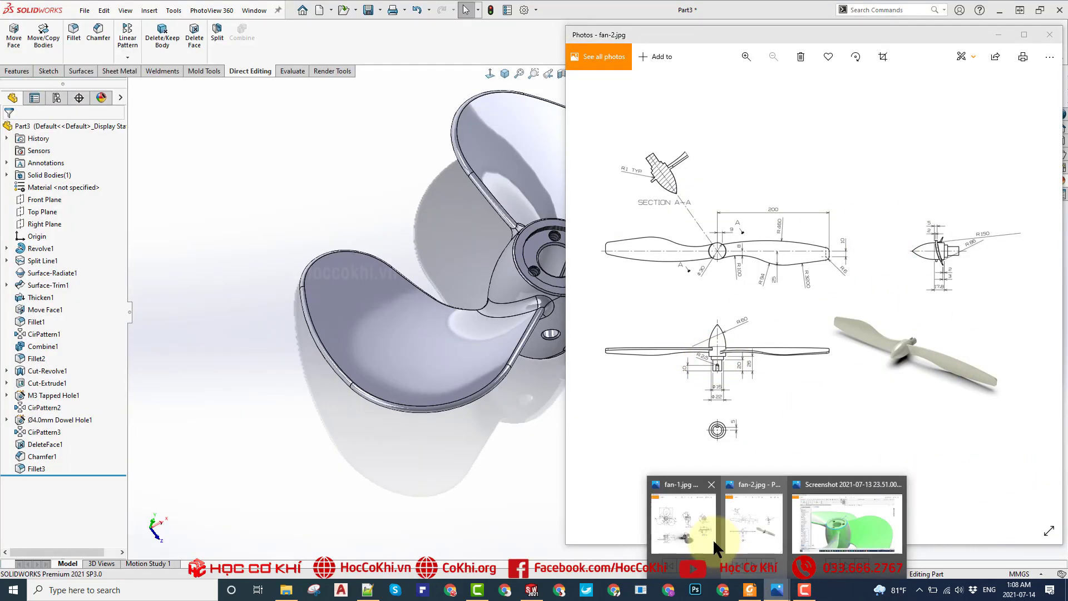
{"action": "left_click", "coordinate": [686, 512]}
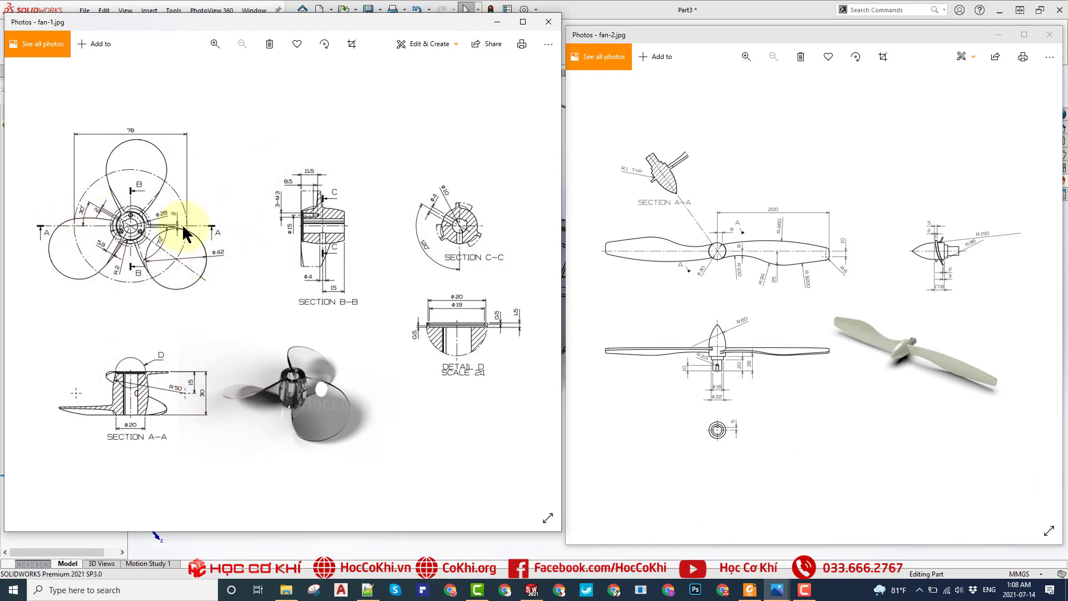
{"action": "scroll", "coordinate": [215, 251], "scroll_direction": "up", "scroll_amount": 2}
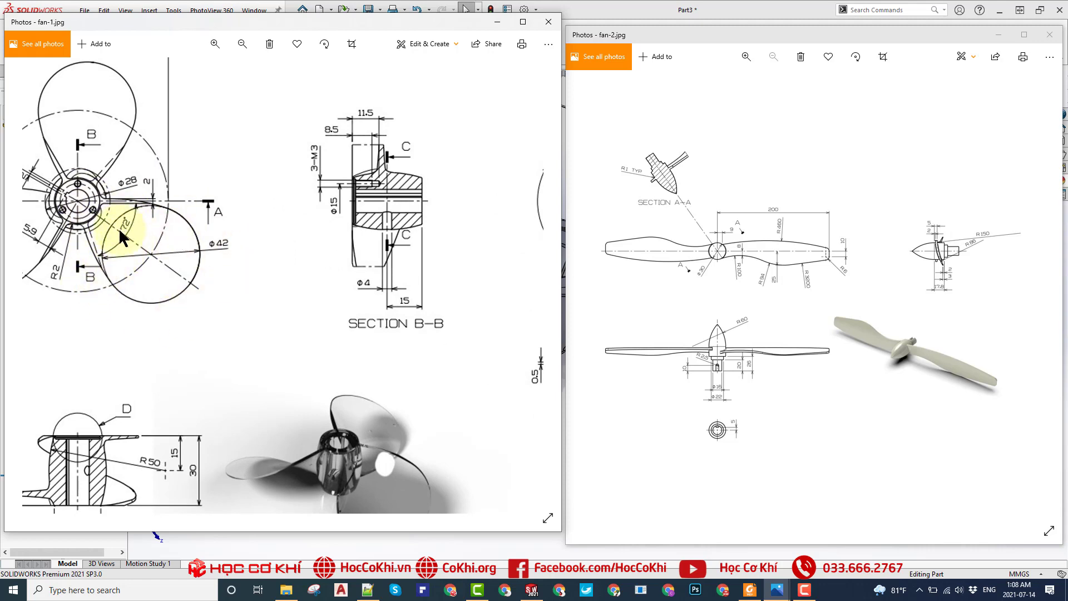
{"action": "scroll", "coordinate": [125, 234], "scroll_direction": "down", "scroll_amount": 2}
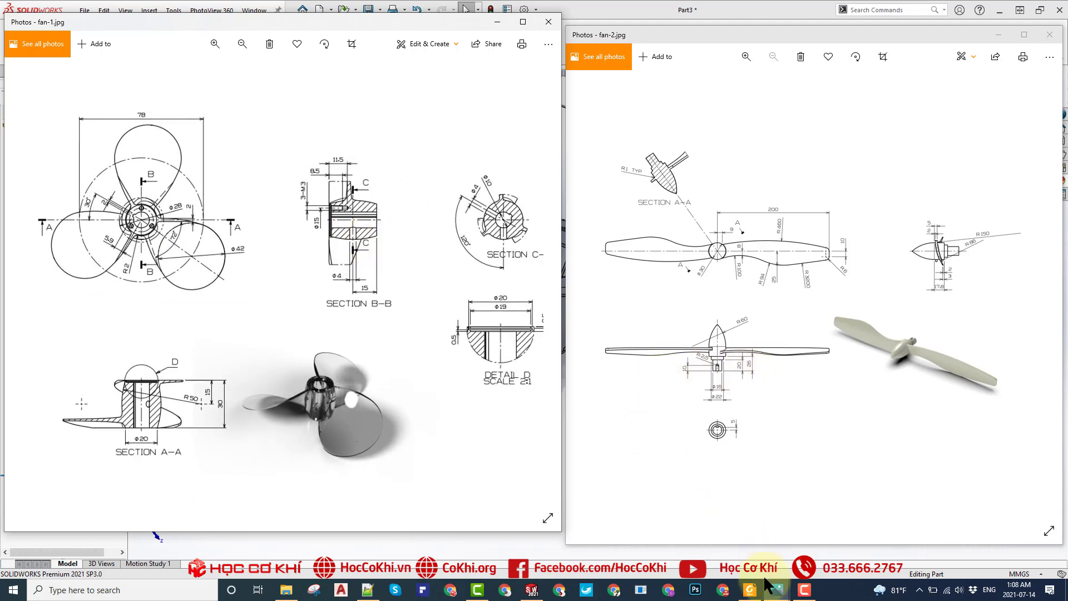
{"action": "left_click", "coordinate": [750, 589]}
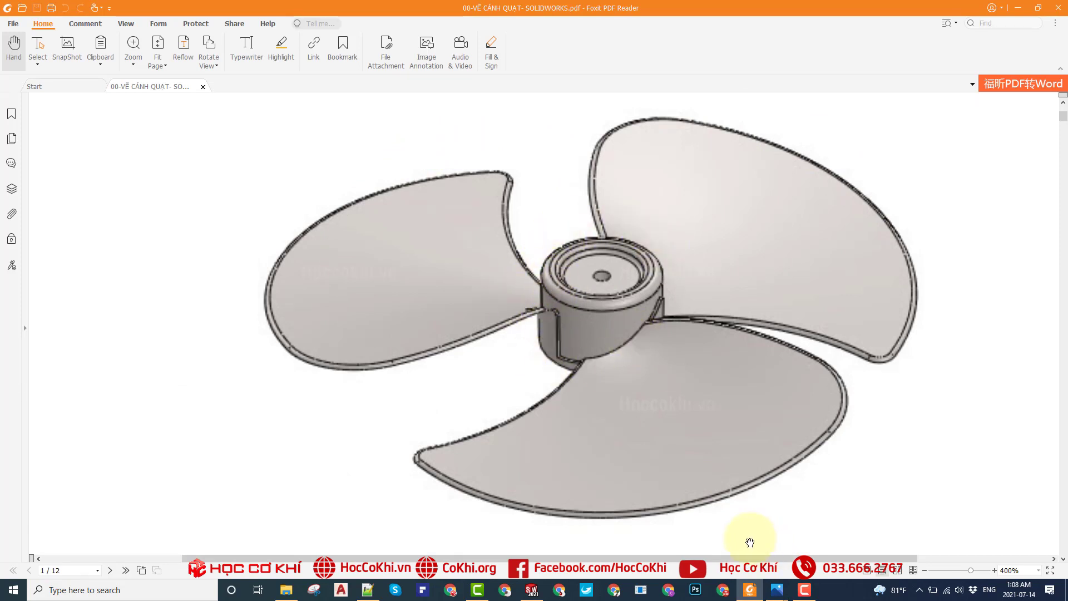
- Return from the tutorial PDF to the Part3 propeller model in SOLIDWORKS
{"action": "left_click", "coordinate": [531, 590]}
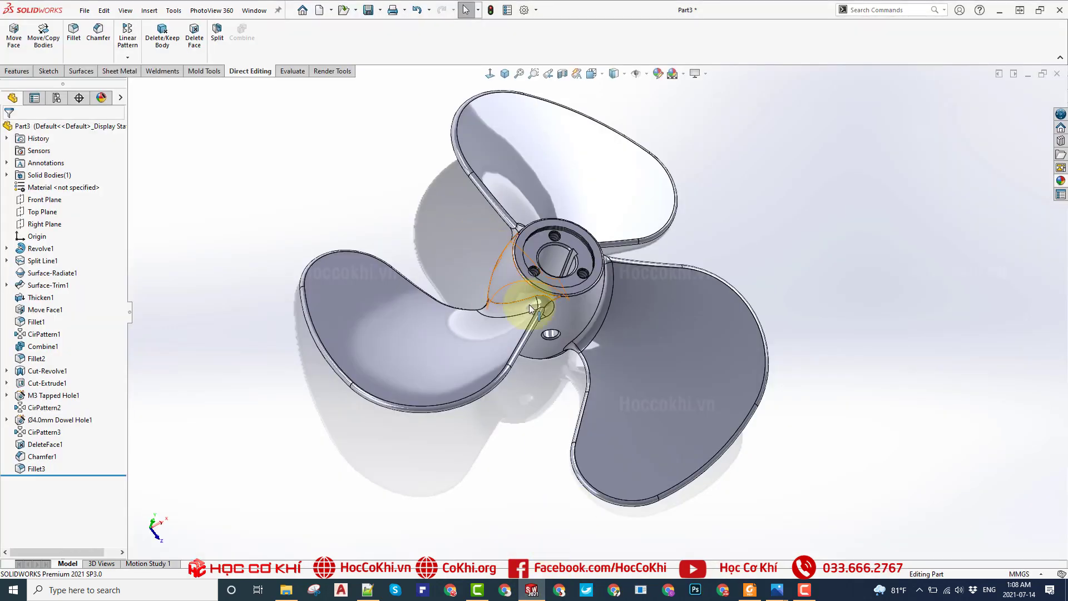
{"action": "left_click", "coordinate": [489, 74]}
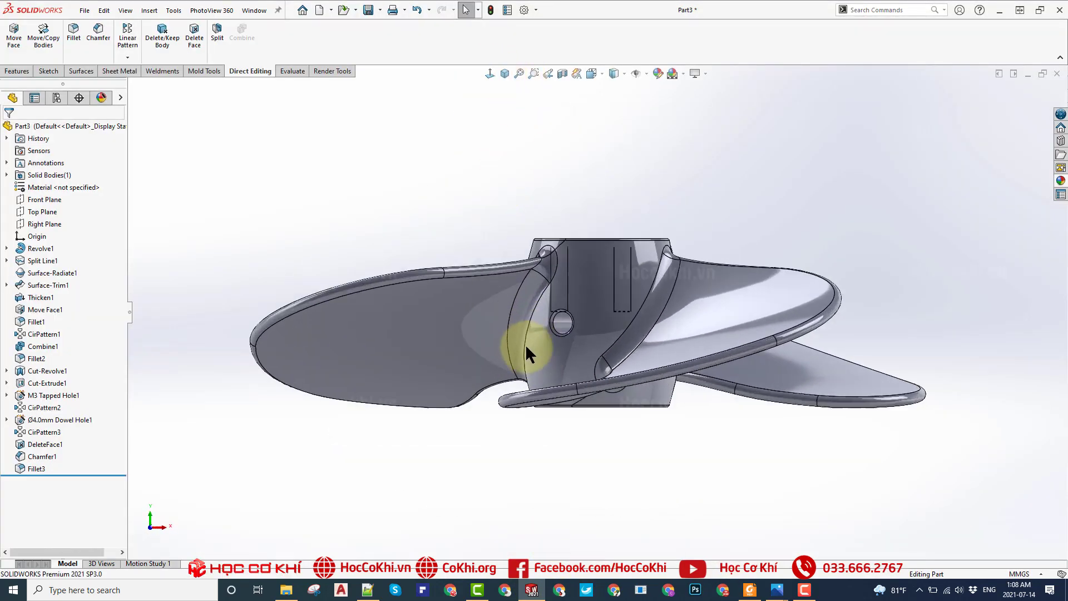
{"action": "scroll", "coordinate": [525, 334], "scroll_direction": "down", "scroll_amount": 4}
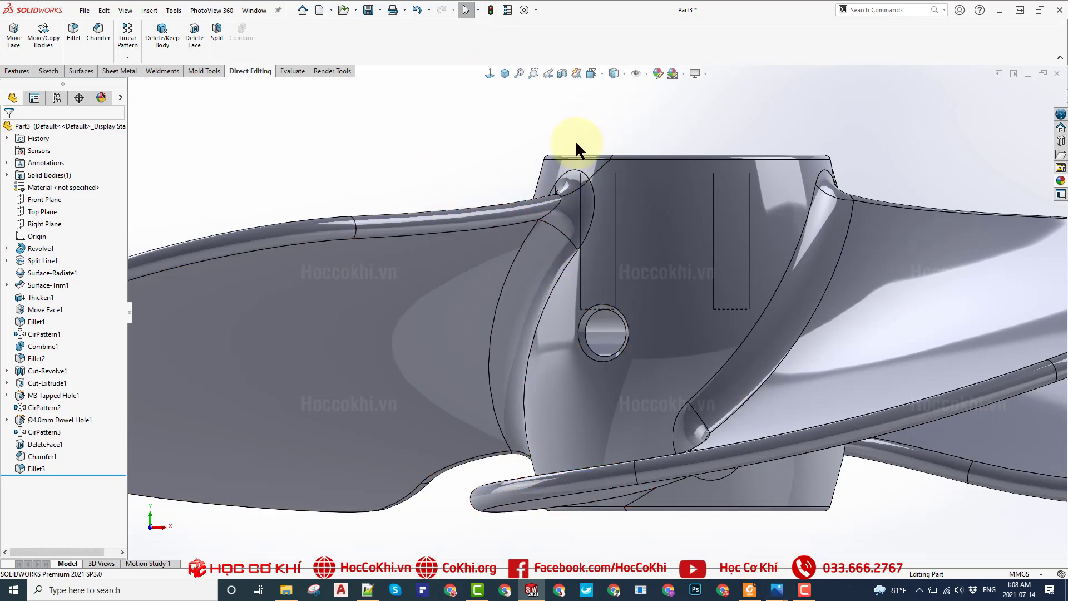
{"action": "left_click", "coordinate": [504, 71]}
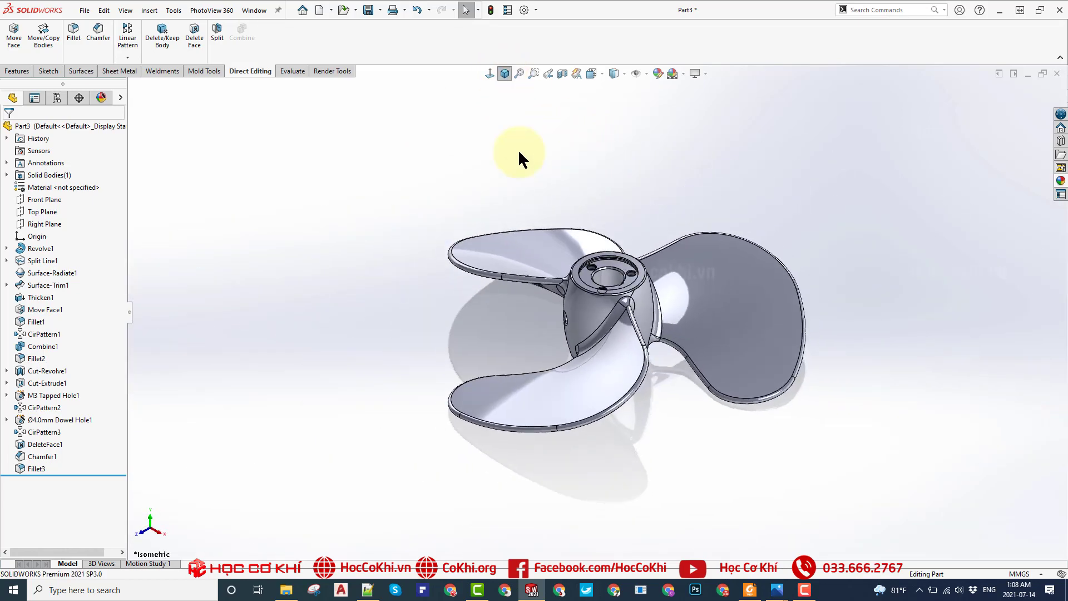
{"action": "middle_click_drag", "start_coordinate": [660, 326], "coordinate": [692, 346]}
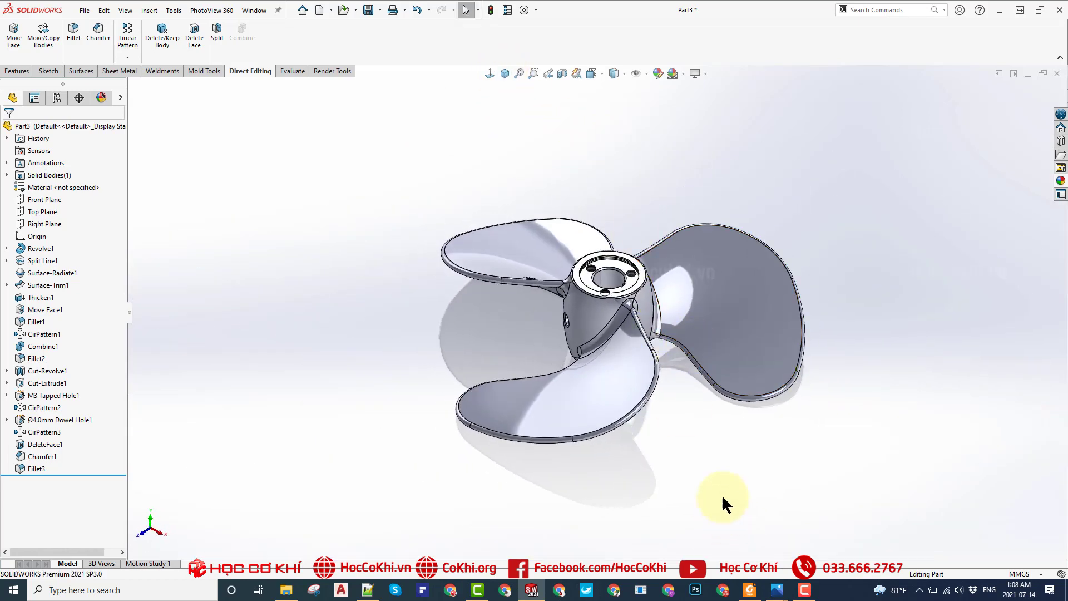
{"action": "middle_click_drag", "start_coordinate": [722, 496], "coordinate": [545, 349]}
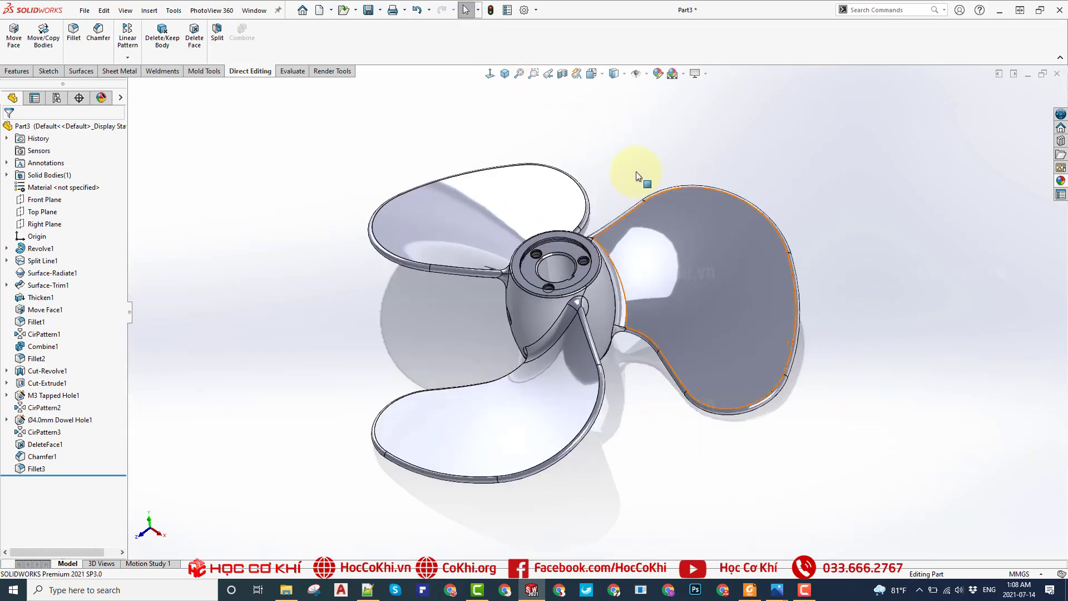
{"action": "scroll", "coordinate": [567, 289], "scroll_direction": "down", "scroll_amount": 4}
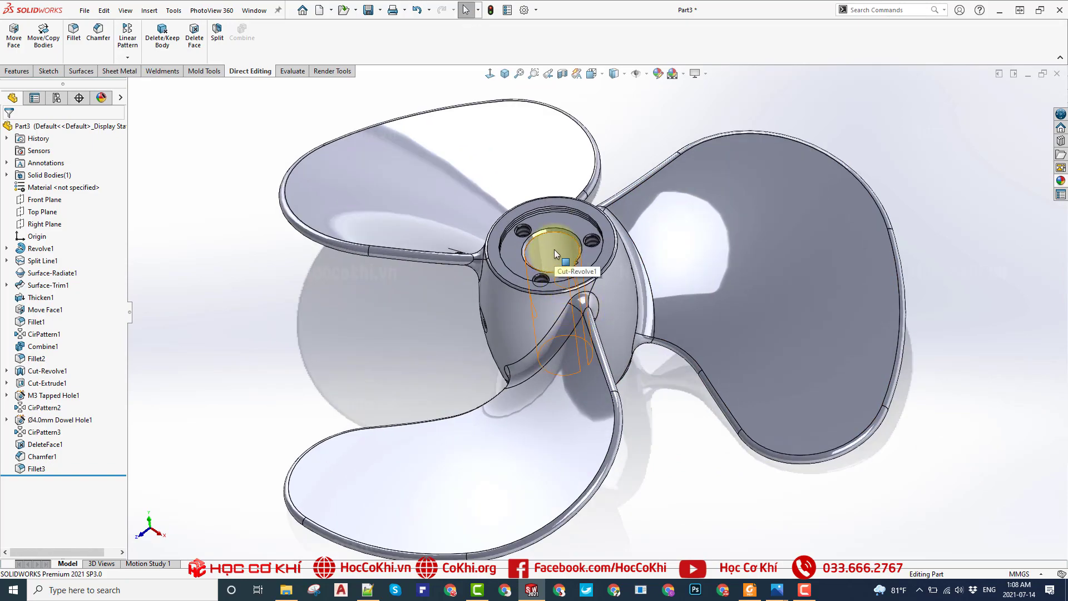
{"action": "mouse_move", "coordinate": [563, 240]}
{"action": "middle_mouse_down"}
{"action": "mouse_move", "coordinate": [675, 351]}
{"action": "mouse_move", "coordinate": [806, 346]}
{"action": "mouse_move", "coordinate": [620, 310]}
{"action": "mouse_move", "coordinate": [536, 231]}
{"action": "mouse_move", "coordinate": [584, 243]}
{"action": "middle_mouse_up"}
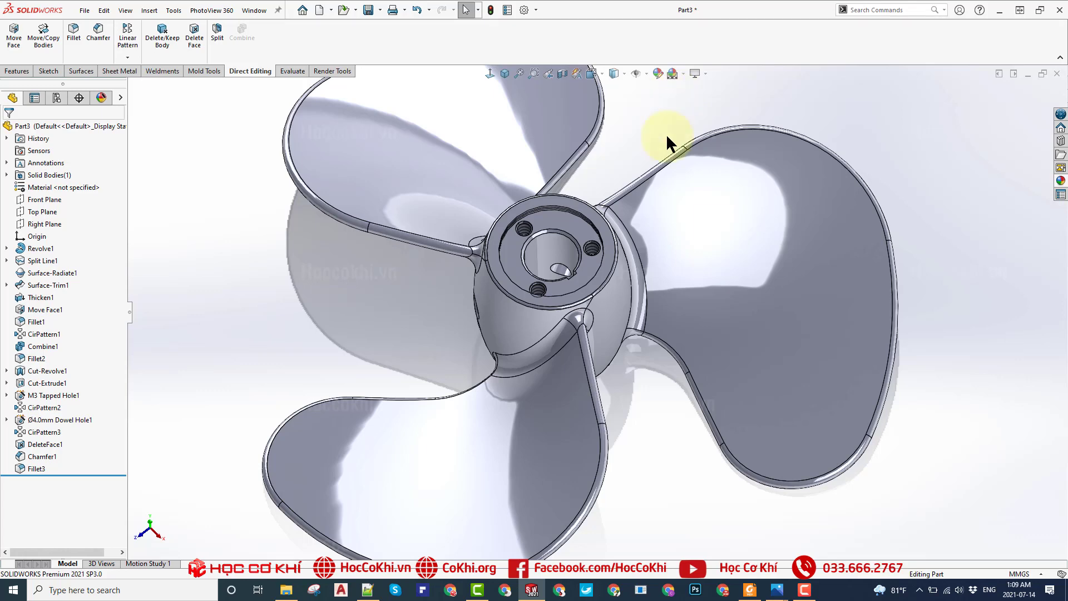
{"action": "mouse_move", "coordinate": [667, 136]}
{"action": "middle_mouse_down"}
{"action": "mouse_move", "coordinate": [563, 300]}
{"action": "mouse_move", "coordinate": [409, 310]}
{"action": "mouse_move", "coordinate": [536, 286]}
{"action": "mouse_move", "coordinate": [275, 222]}
{"action": "middle_mouse_up"}
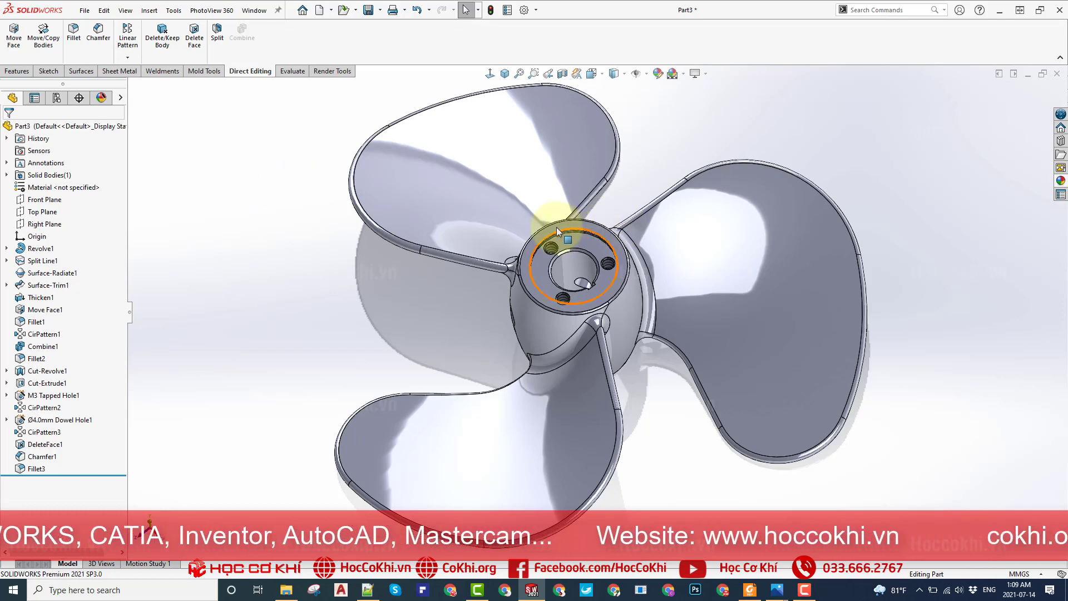
{"action": "mouse_move", "coordinate": [612, 228]}
{"action": "middle_mouse_down"}
{"action": "mouse_move", "coordinate": [619, 207]}
{"action": "mouse_move", "coordinate": [595, 153]}
{"action": "middle_mouse_up"}
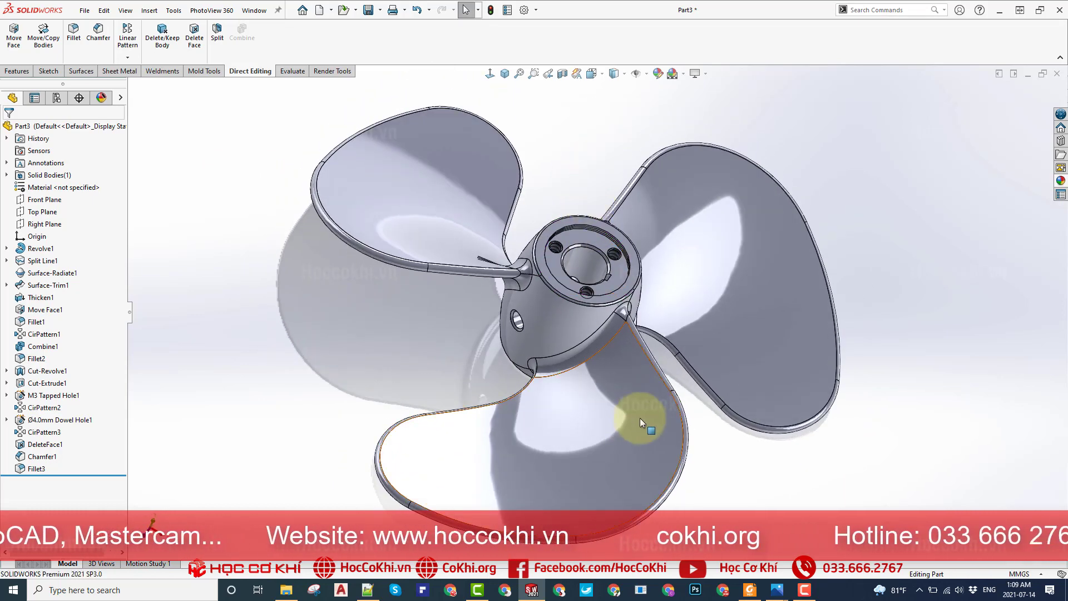
{"action": "scroll", "coordinate": [639, 398], "scroll_direction": "down", "scroll_amount": 2}
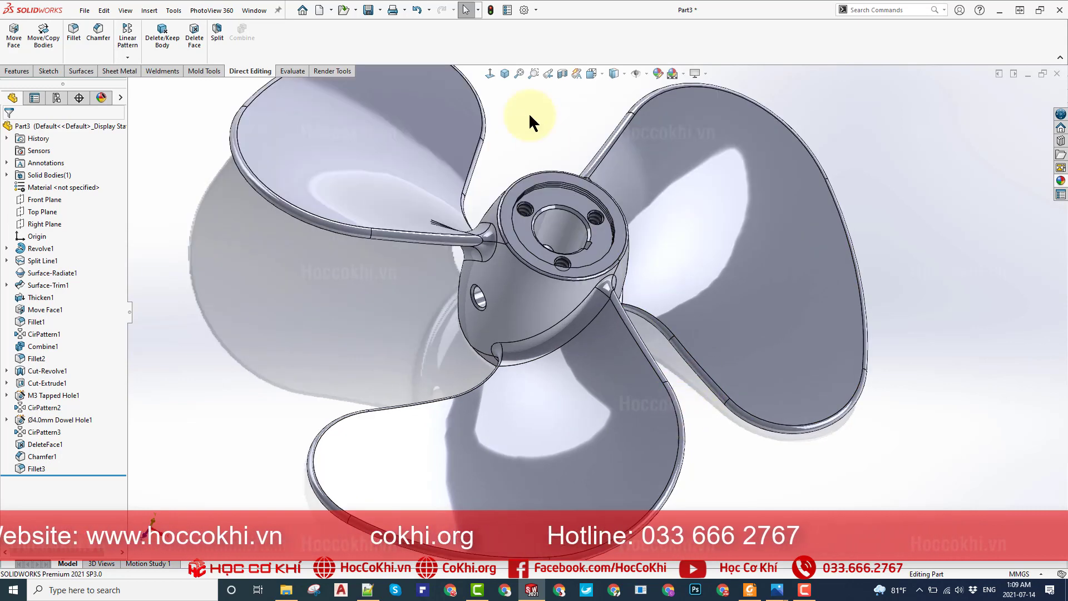
{"action": "scroll", "coordinate": [599, 237], "scroll_direction": "up", "scroll_amount": 2}
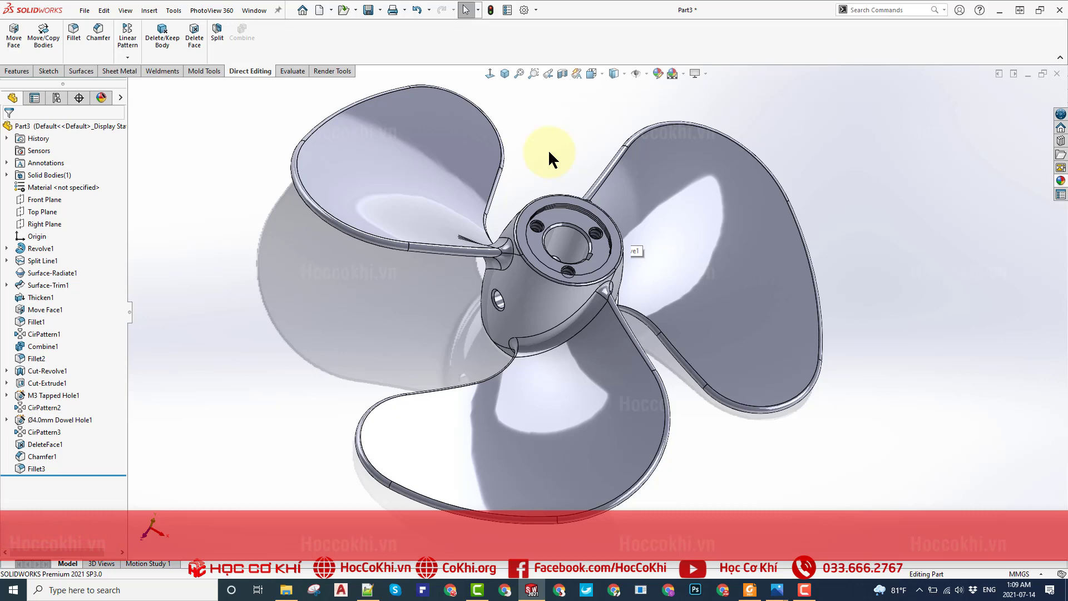
{"action": "middle_click_drag", "start_coordinate": [495, 209], "coordinate": [538, 129]}
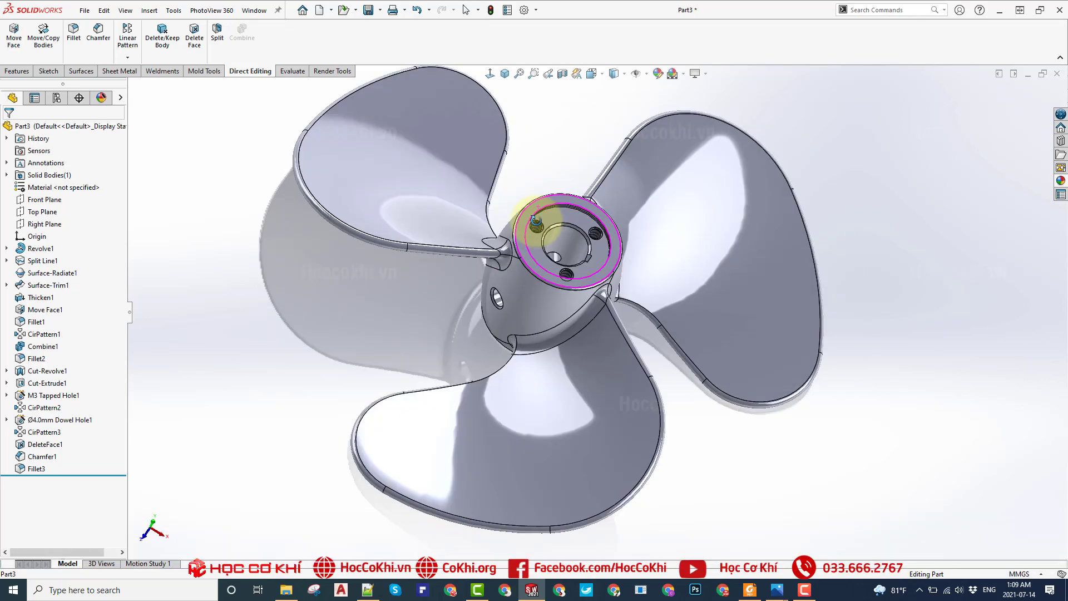